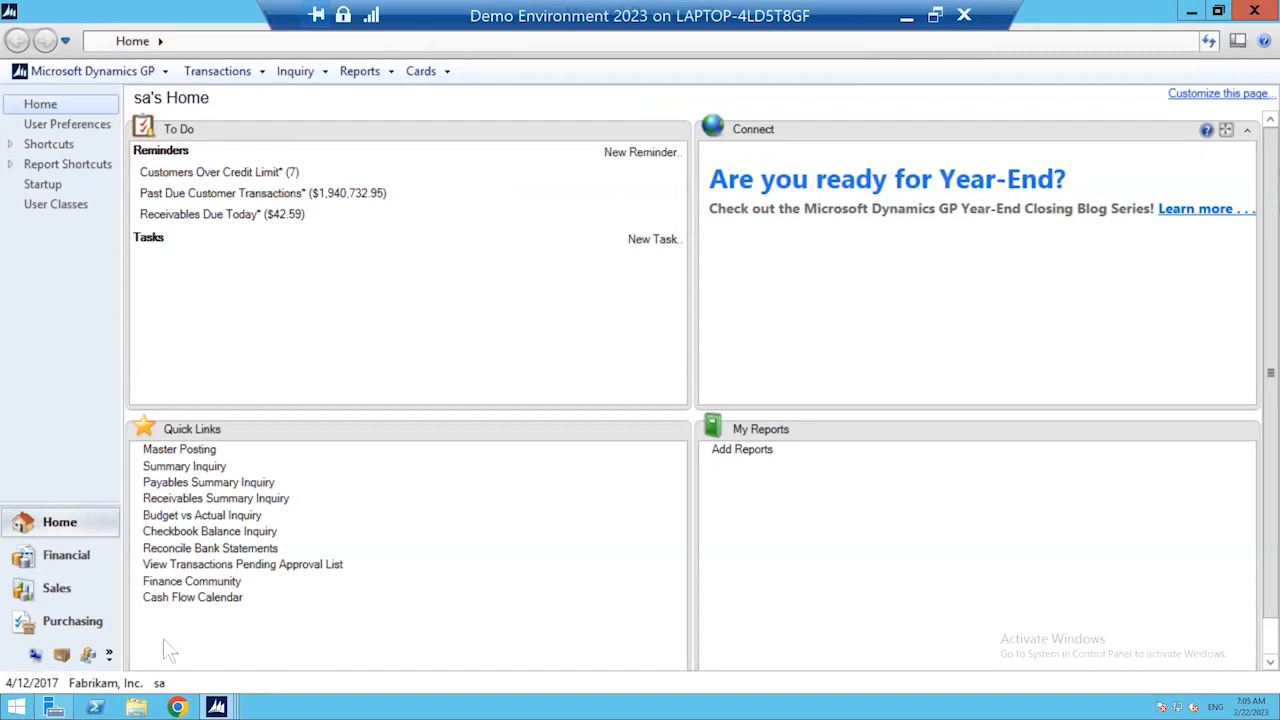
Step: Open the Purchase Order Entry window from the Purchasing area
{"action": "left_click", "coordinate": [86, 626]}
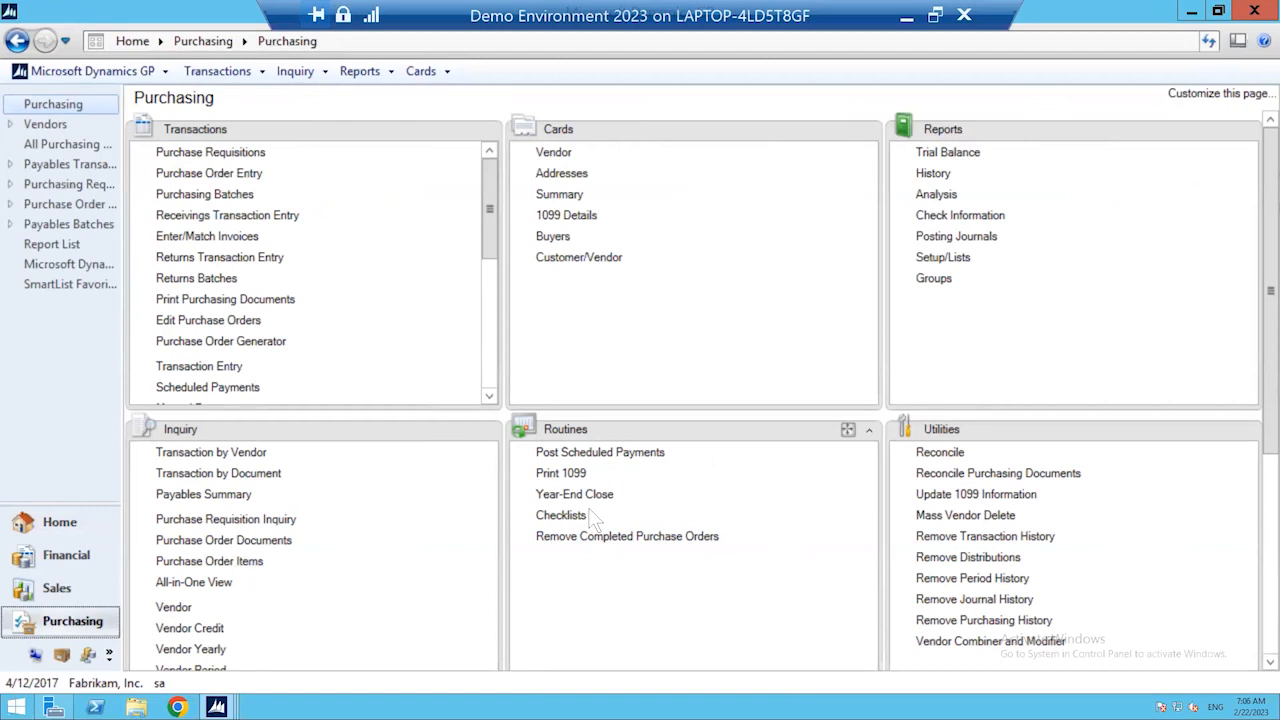
{"action": "left_click", "coordinate": [565, 474]}
{"action": "left_click", "coordinate": [244, 178]}
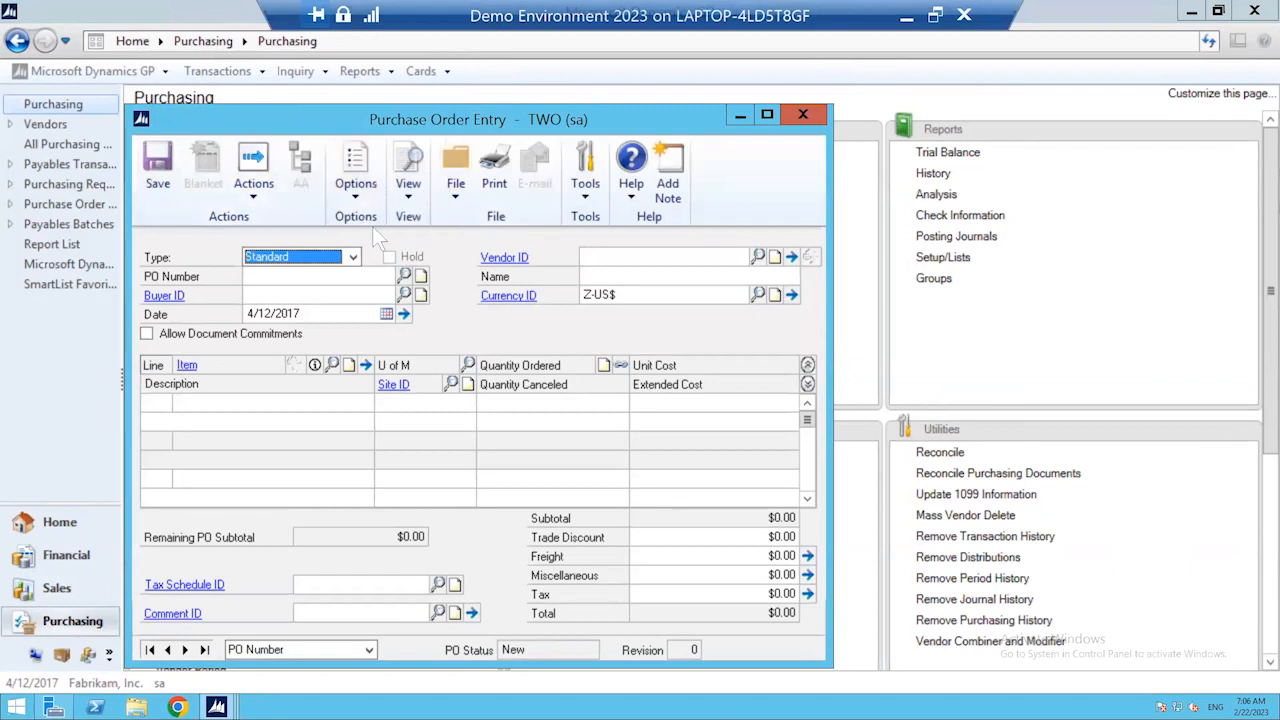
Step: Set the purchase order type to Standard and let the next PO number fill in
{"action": "left_click", "coordinate": [353, 257]}
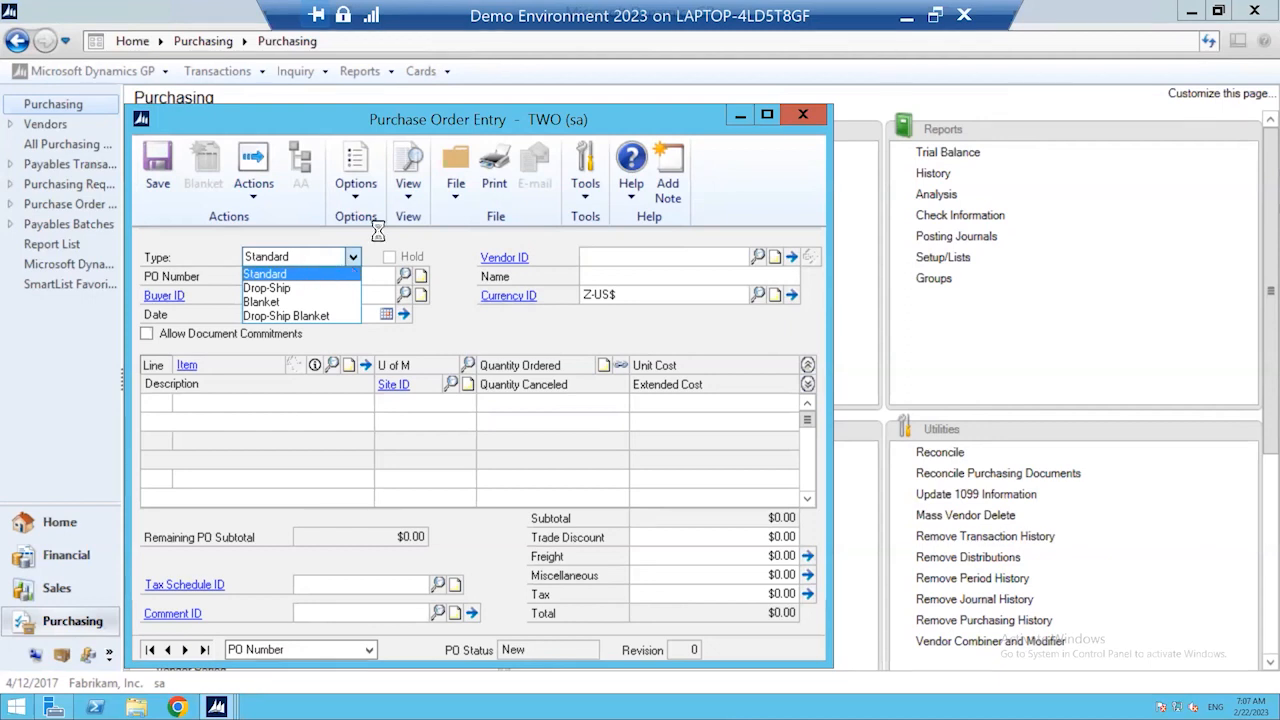
{"action": "left_click", "coordinate": [286, 274]}
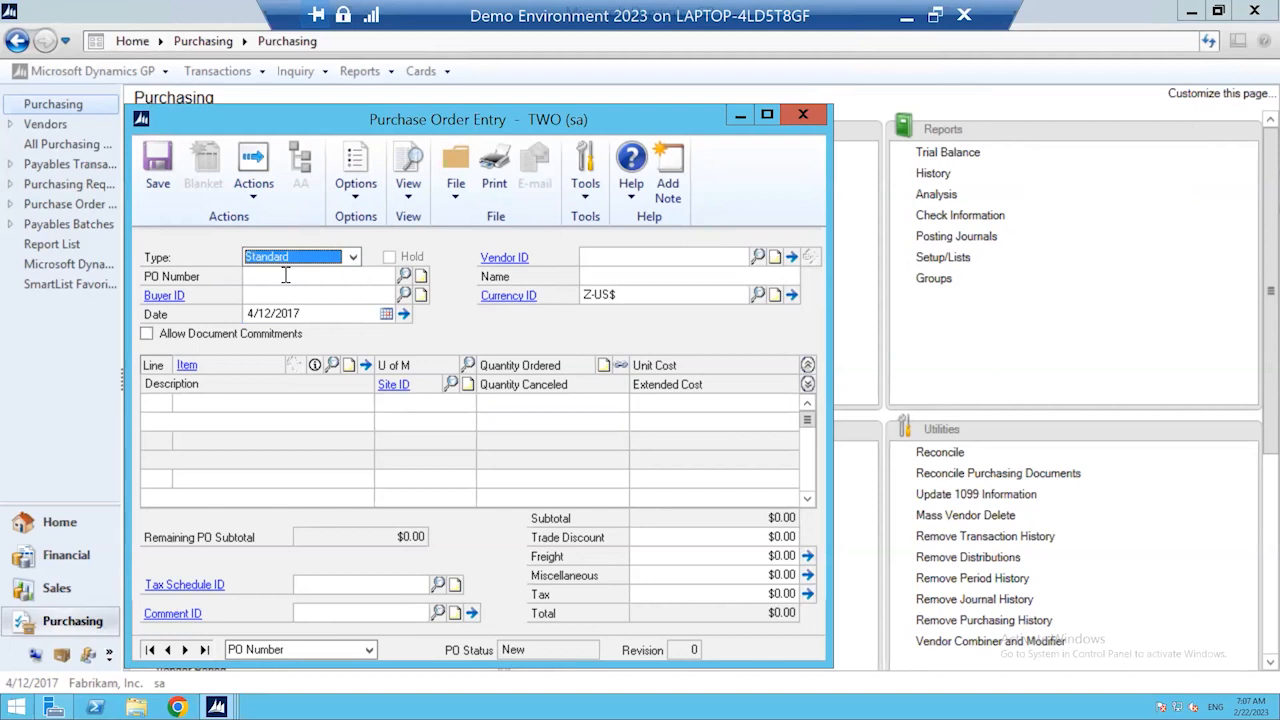
{"action": "left_click", "coordinate": [352, 257]}
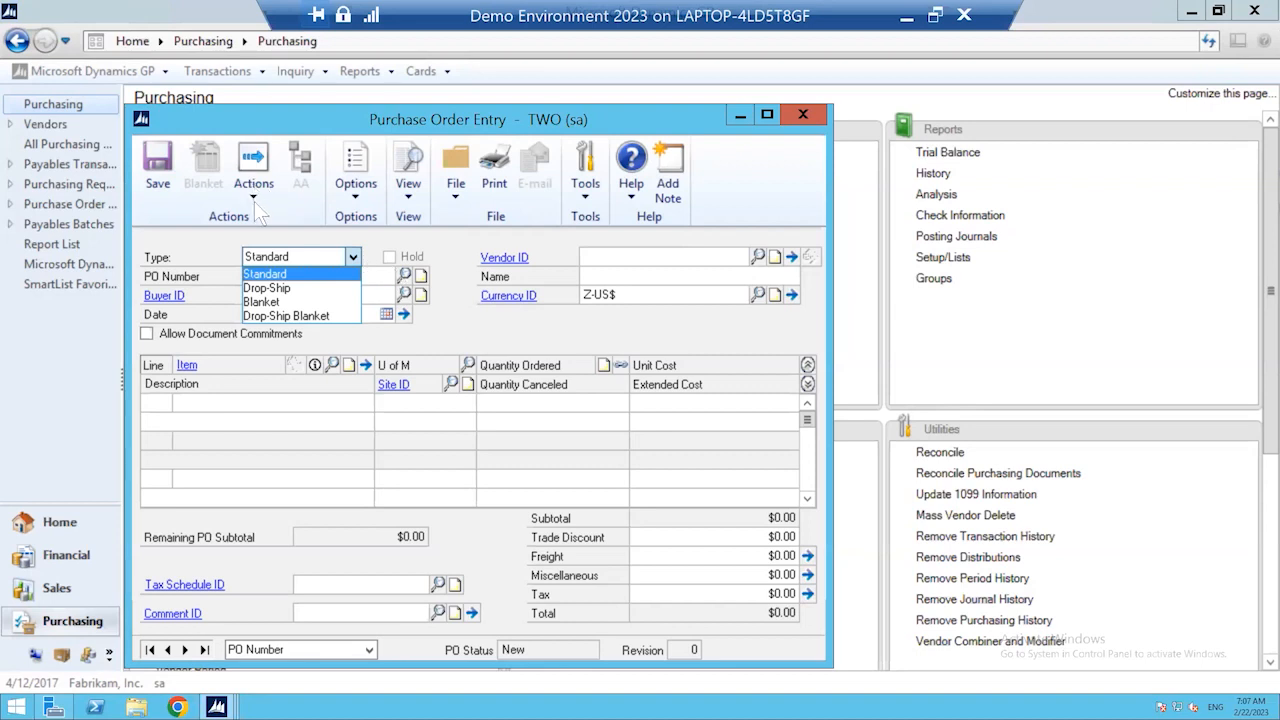
{"action": "left_click", "coordinate": [352, 268]}
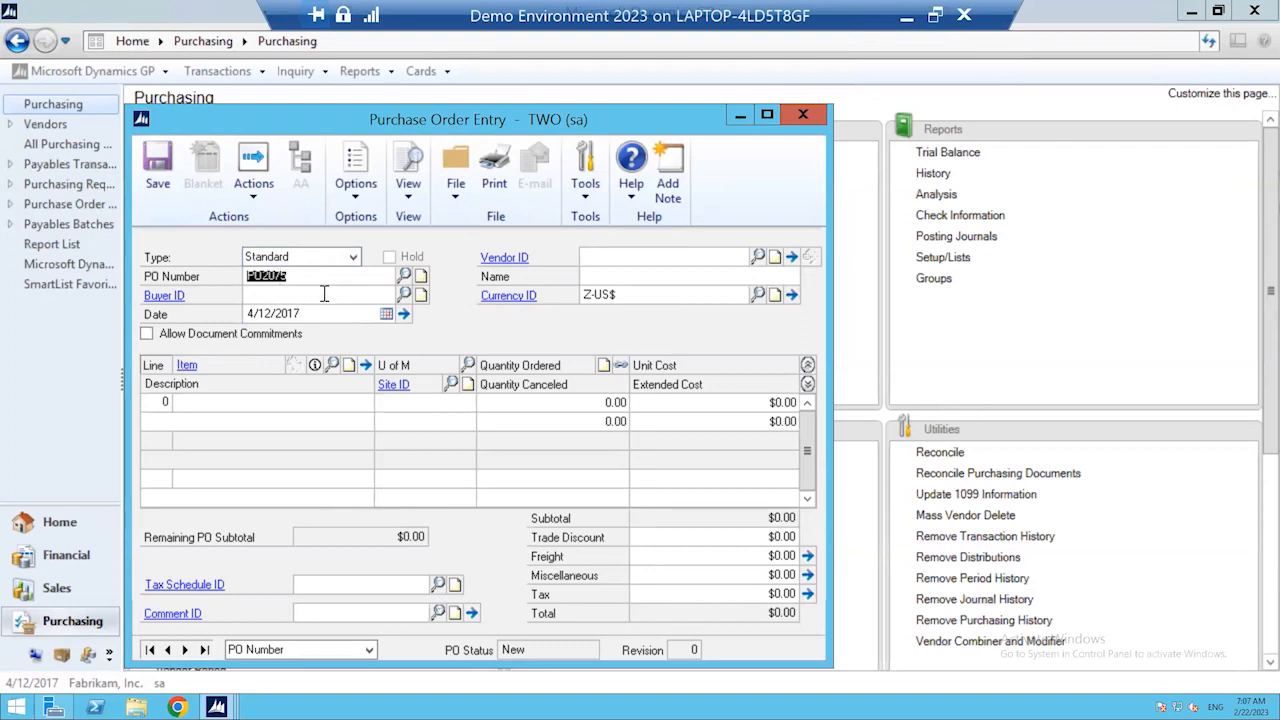
Step: Look up the buyers and assign LESSONUSER1 as the purchase order's Buyer ID
{"action": "left_click", "coordinate": [322, 295]}
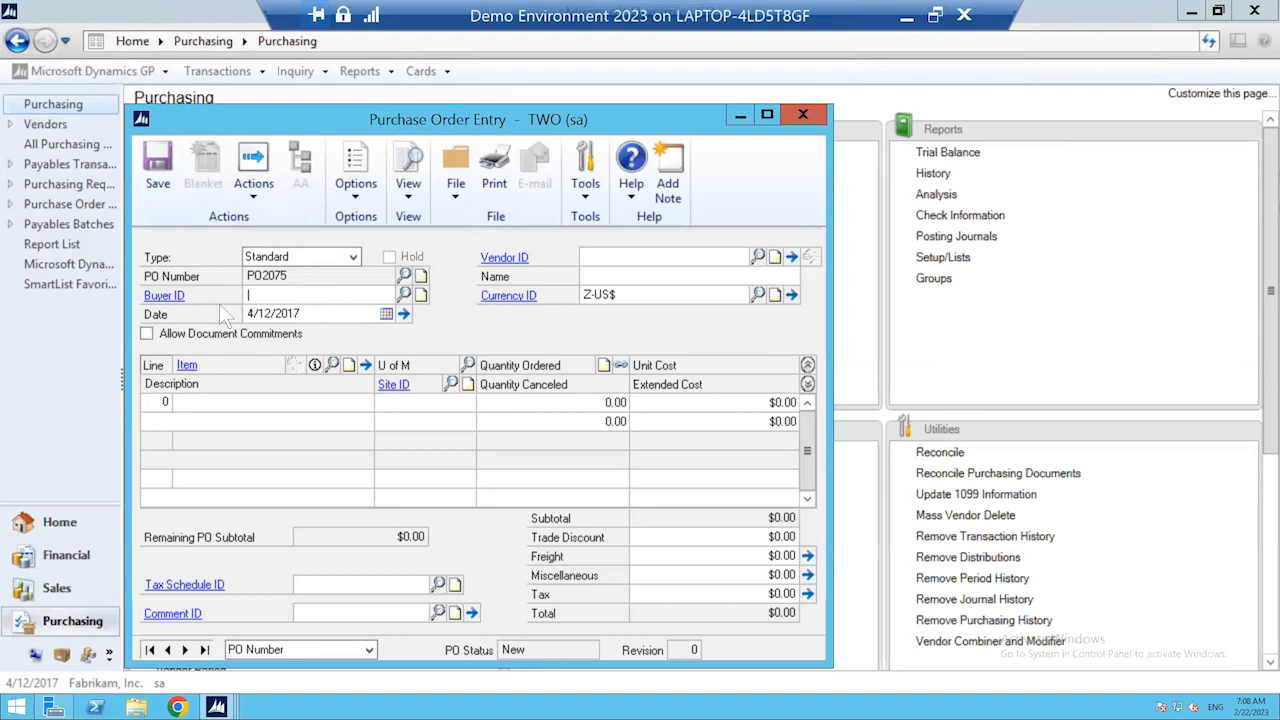
{"action": "left_click", "coordinate": [405, 294]}
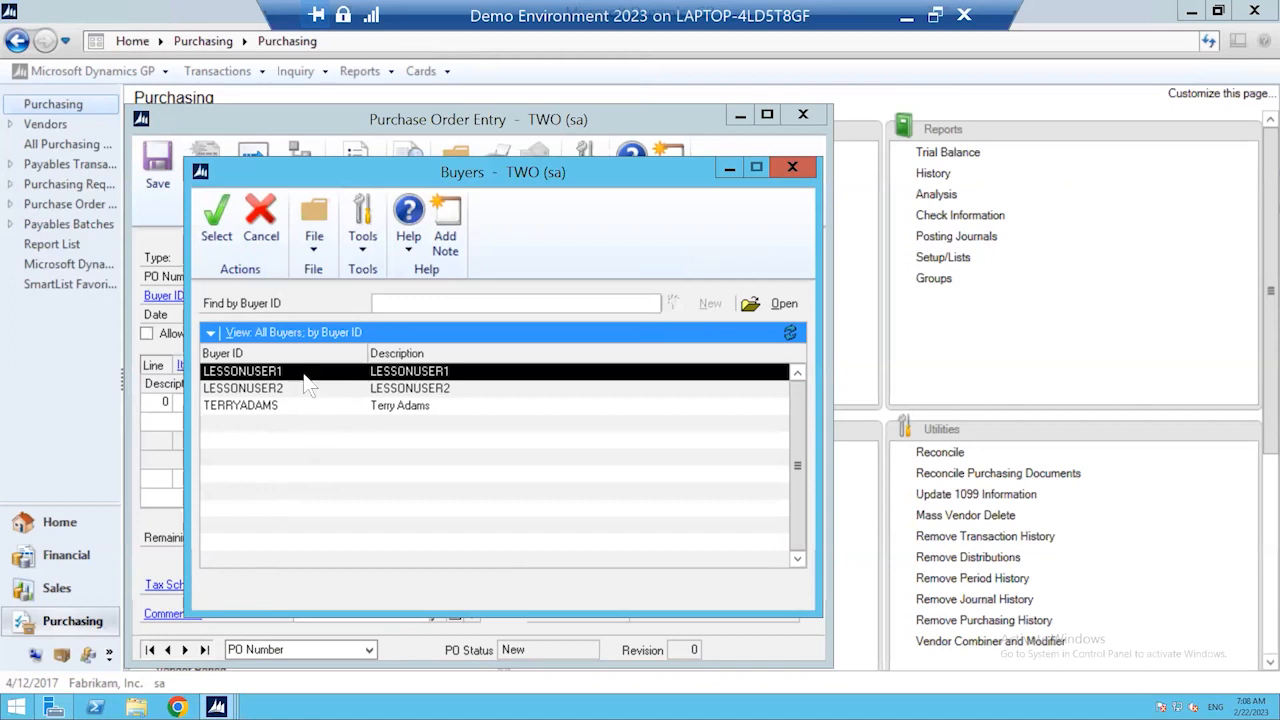
{"action": "left_click", "coordinate": [216, 215]}
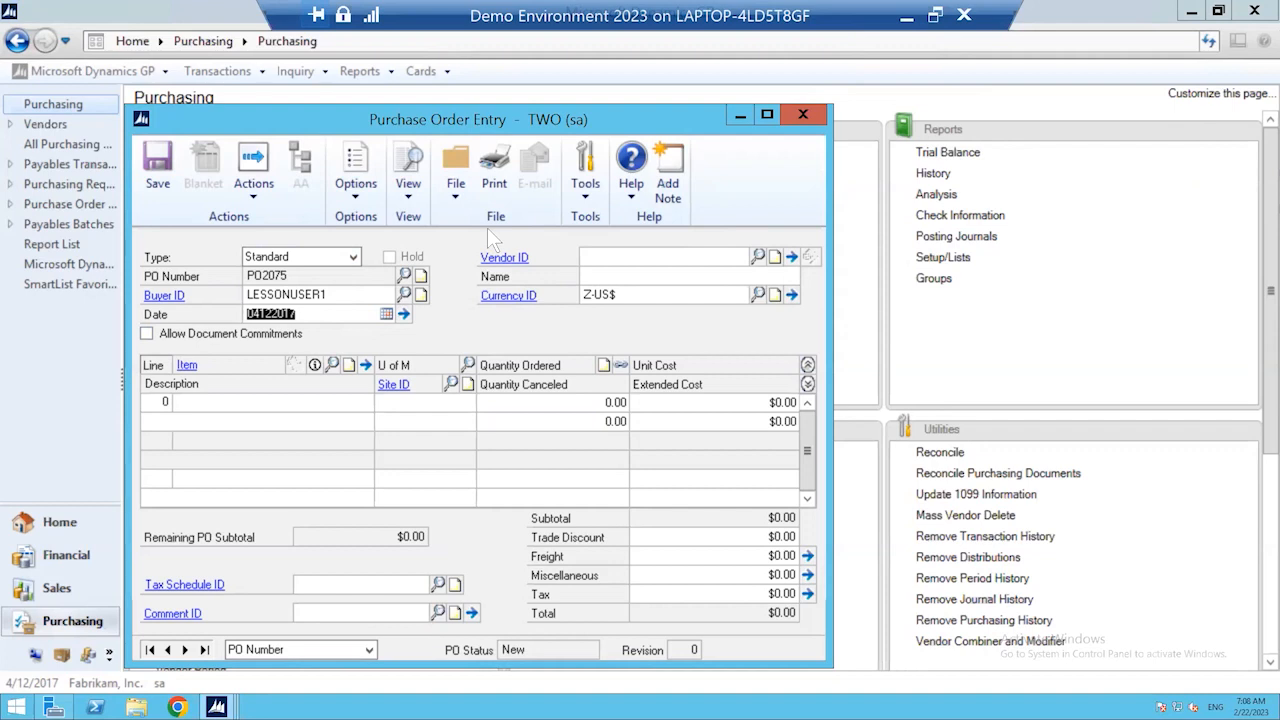
Step: Open the purchase order's date details and set the Required Date to 5/31/2017
{"action": "left_click", "coordinate": [308, 316]}
{"action": "left_click", "coordinate": [403, 314]}
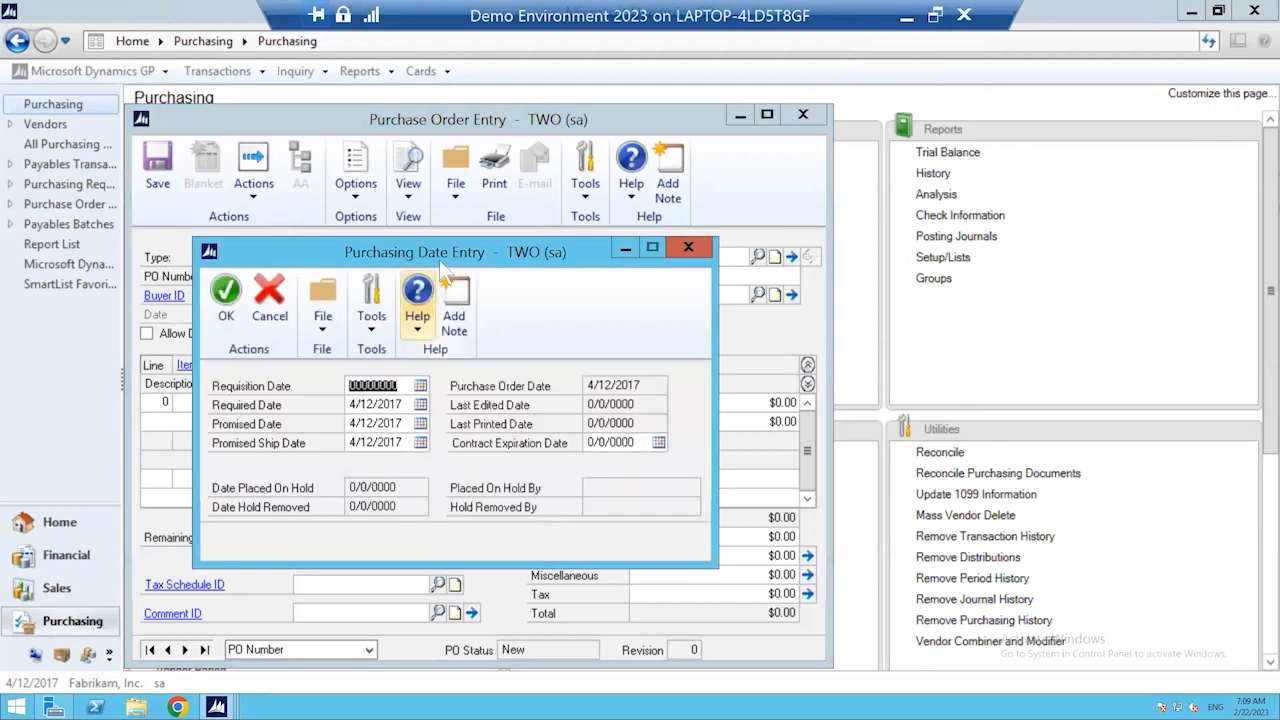
{"action": "left_click_drag", "start_coordinate": [580, 243], "coordinate": [778, 179]}
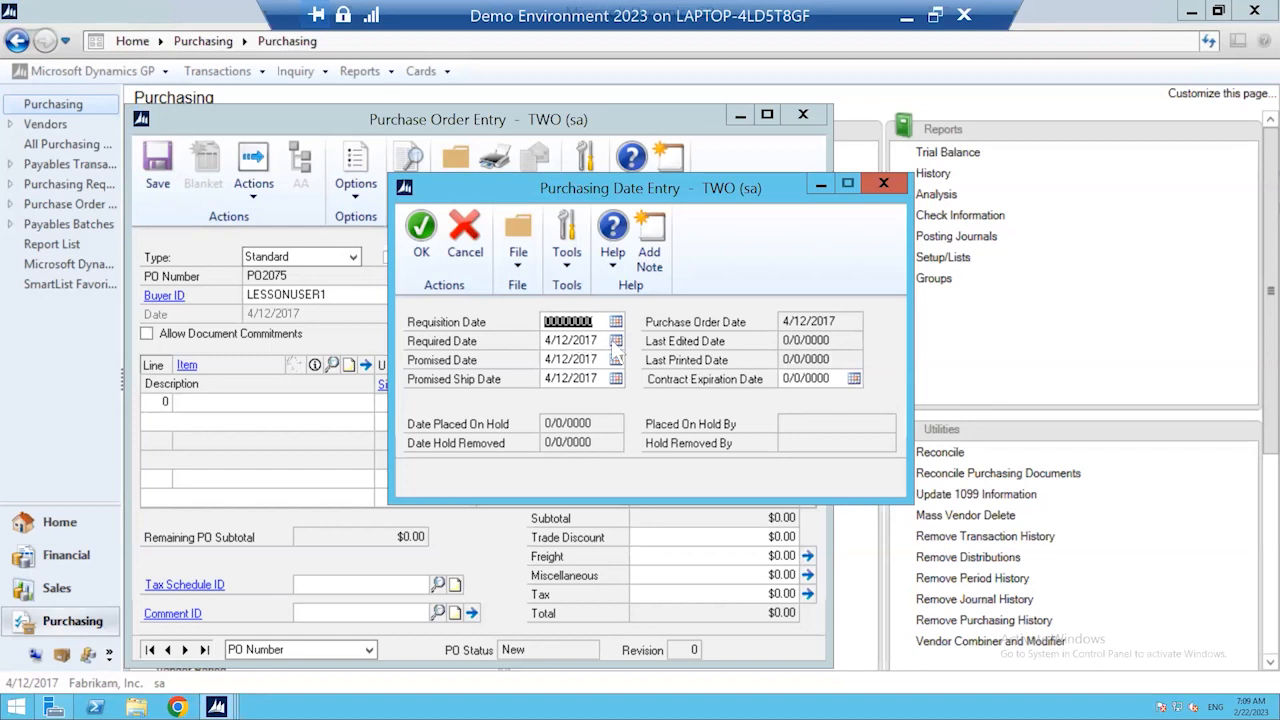
{"action": "key", "text": "Tab"}
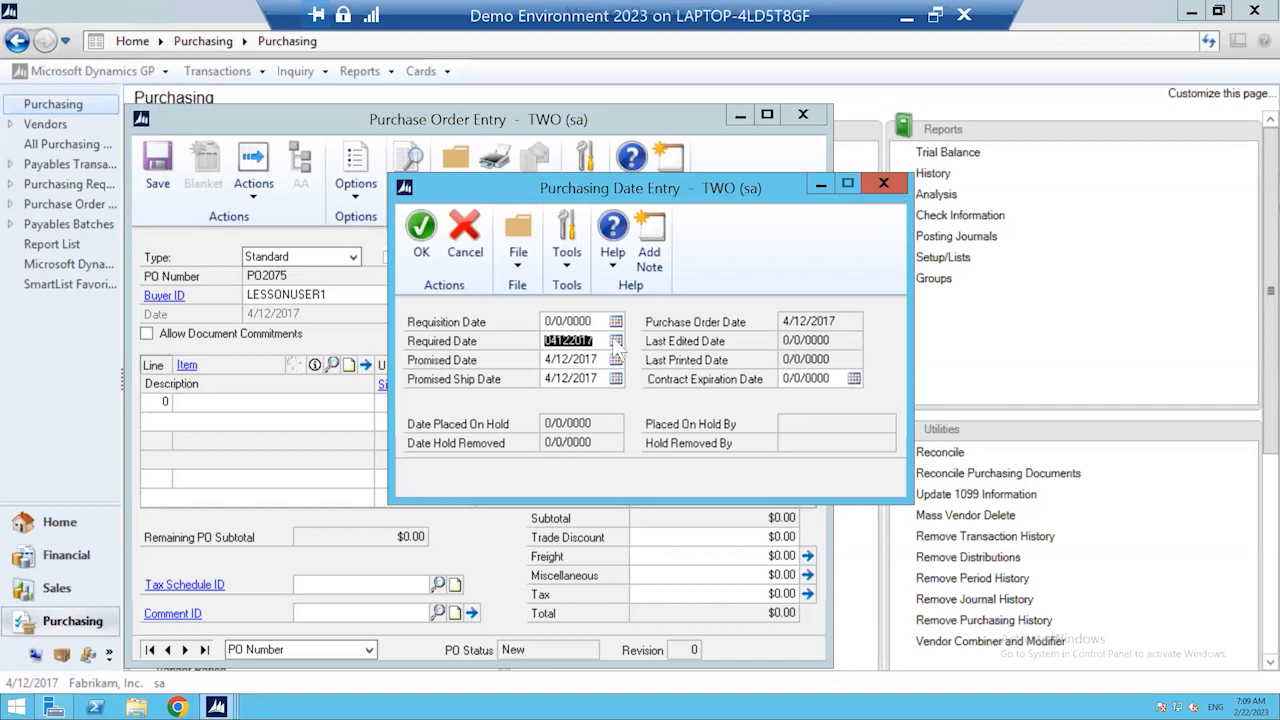
{"action": "left_click", "coordinate": [616, 343]}
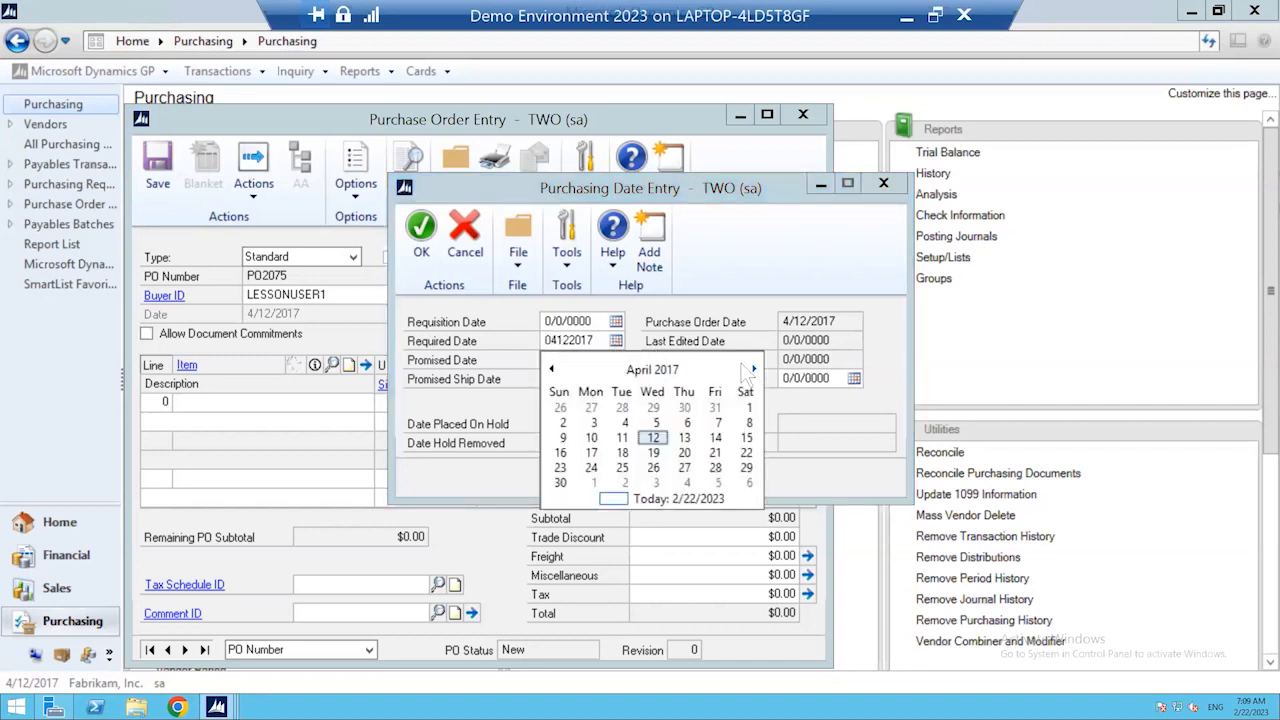
{"action": "left_click", "coordinate": [754, 369]}
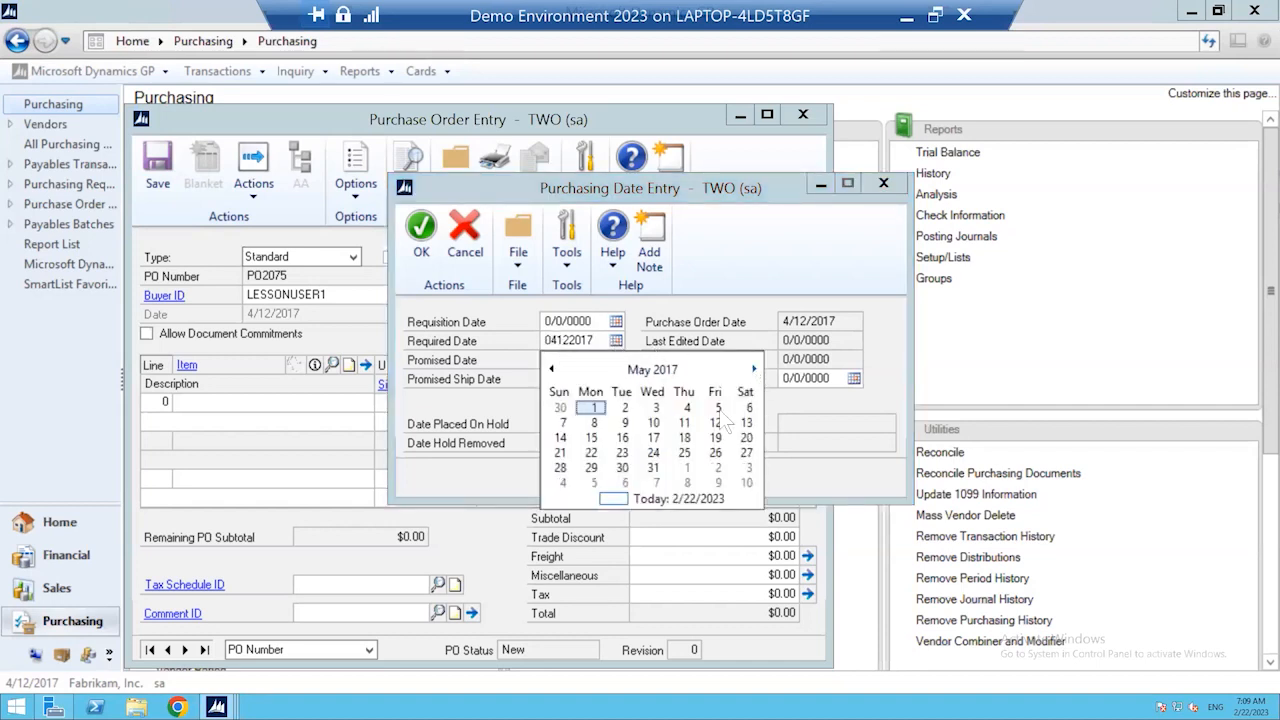
{"action": "left_click", "coordinate": [648, 467]}
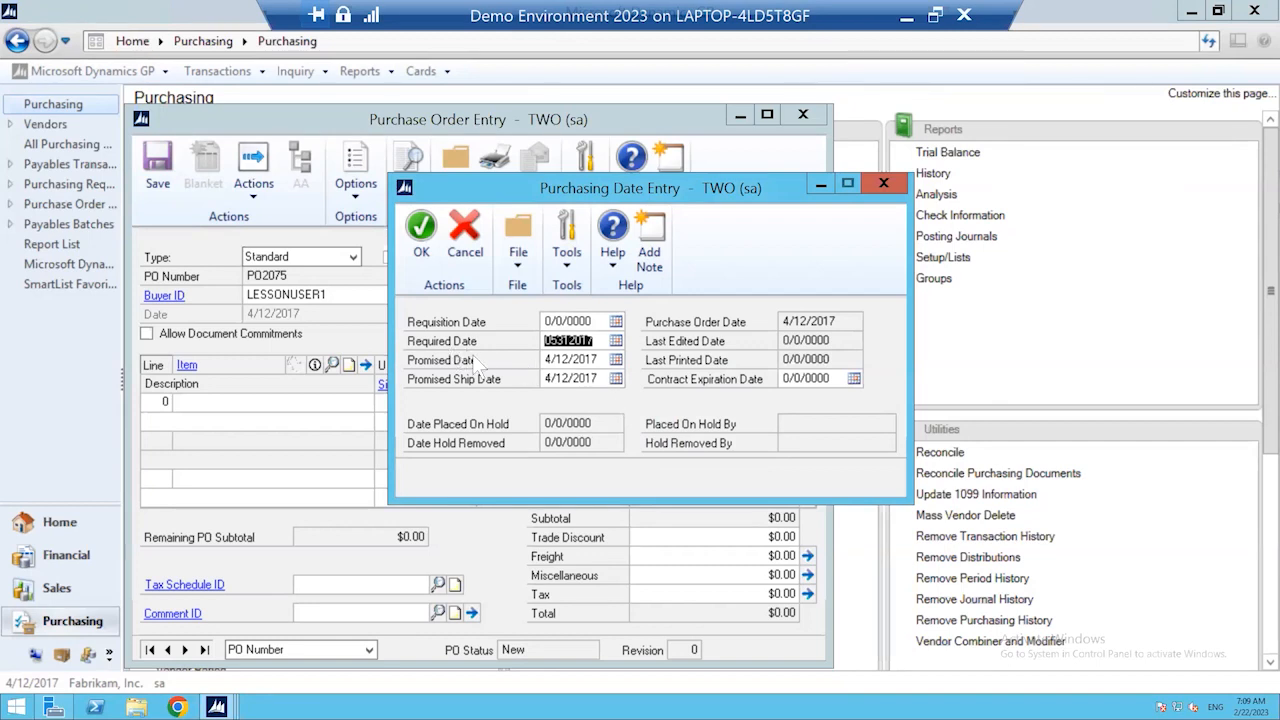
Step: Set the Promised Date of the purchase order to 5/31/2017
{"action": "left_click", "coordinate": [565, 360]}
{"action": "left_click", "coordinate": [615, 359]}
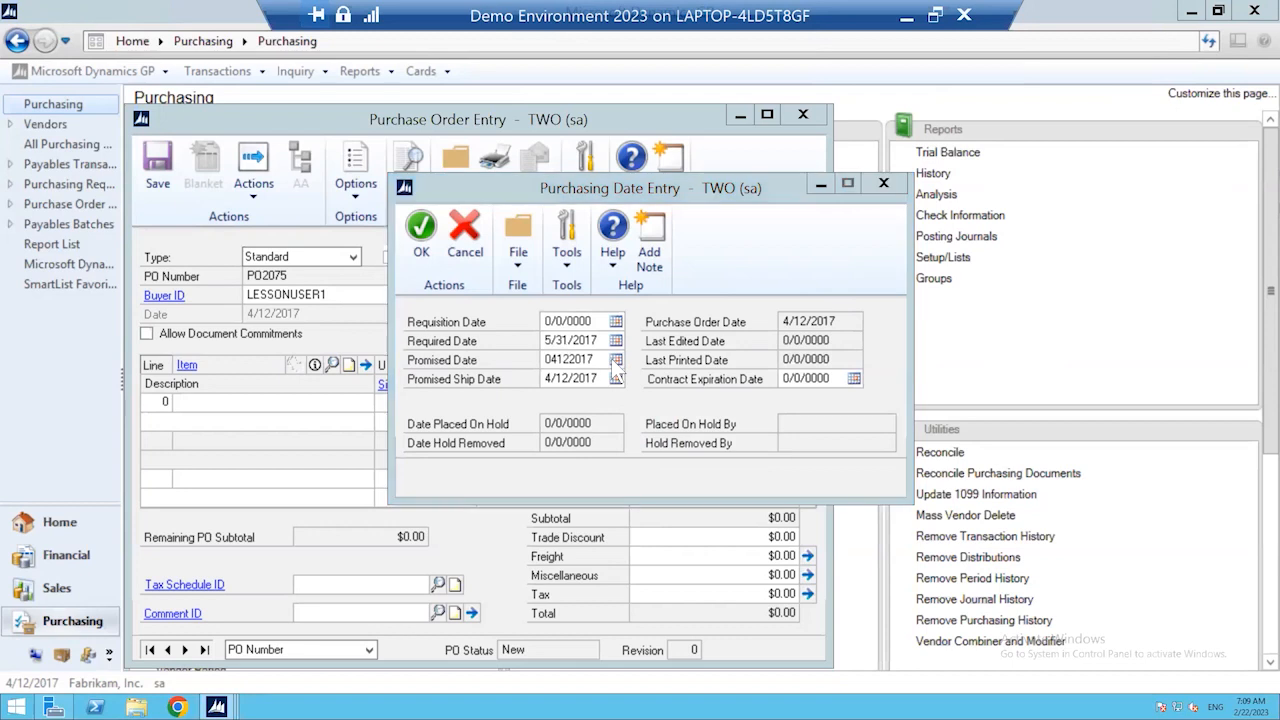
{"action": "left_click", "coordinate": [754, 388]}
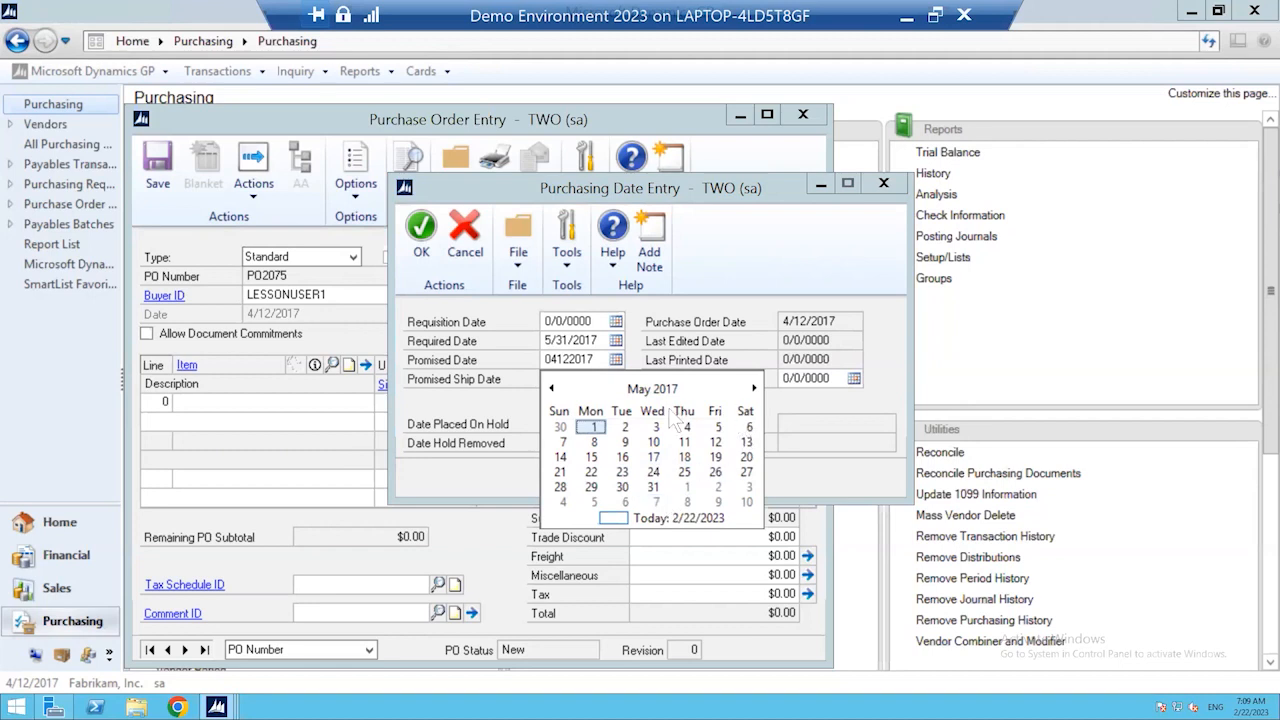
{"action": "left_click", "coordinate": [652, 487]}
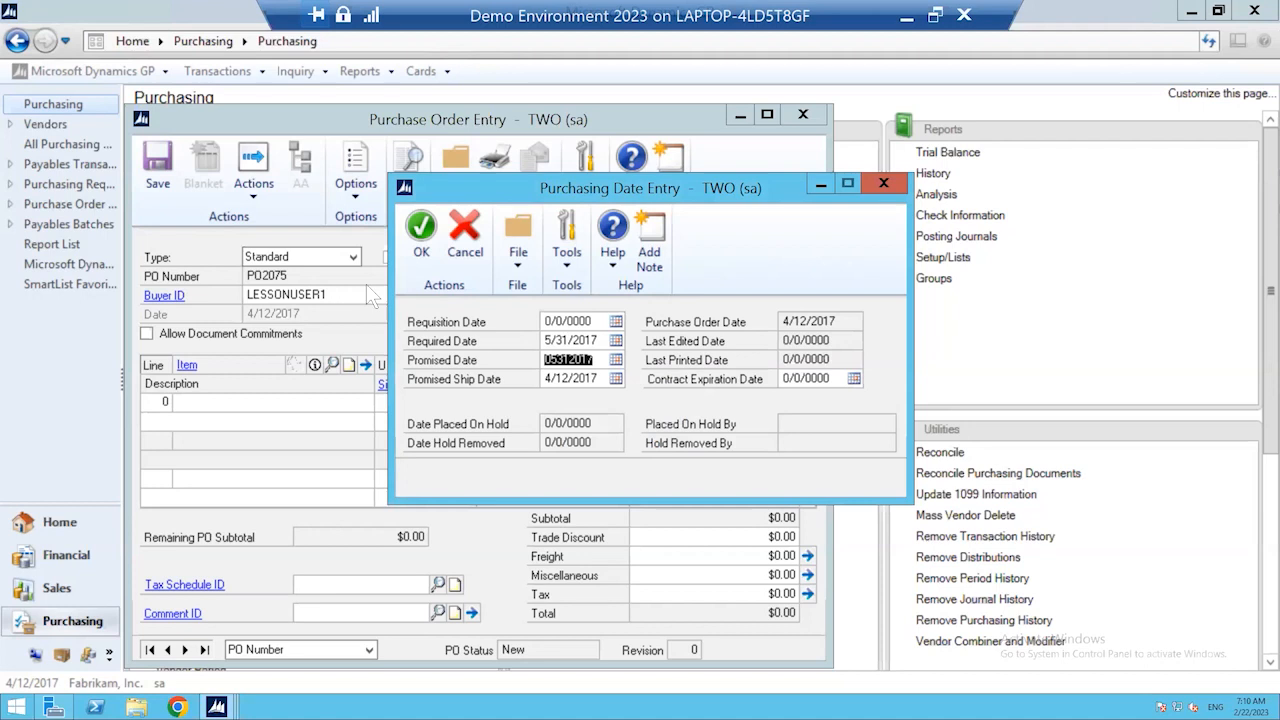
Step: Review the required, promised and promised ship dates, and close Purchasing Date Entry without saving the changes
{"action": "left_click", "coordinate": [576, 378]}
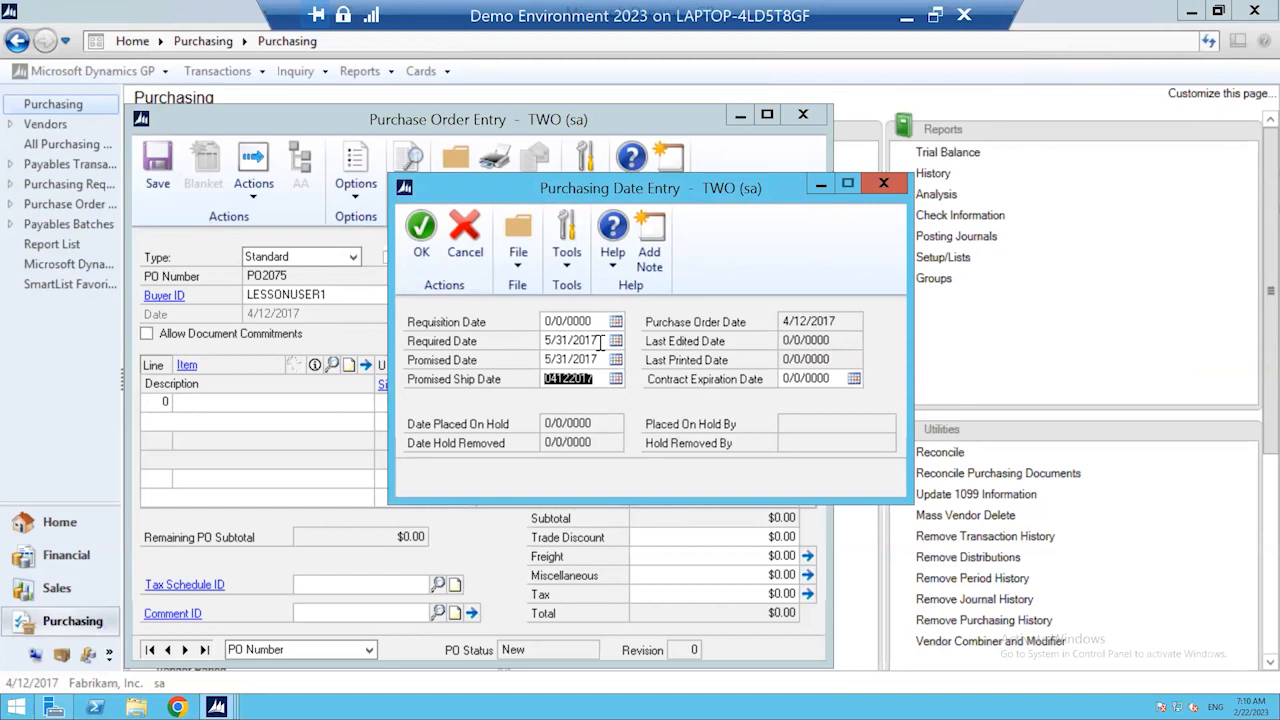
{"action": "left_click", "coordinate": [600, 341]}
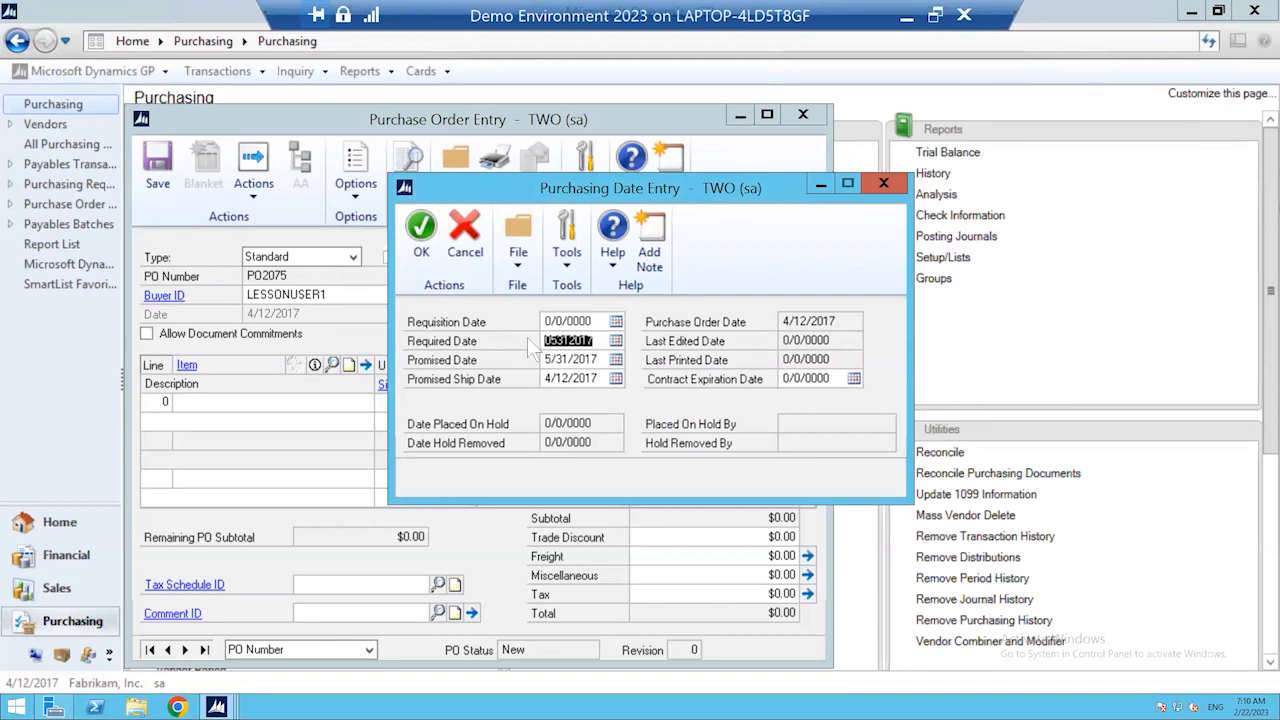
{"action": "left_click", "coordinate": [604, 359]}
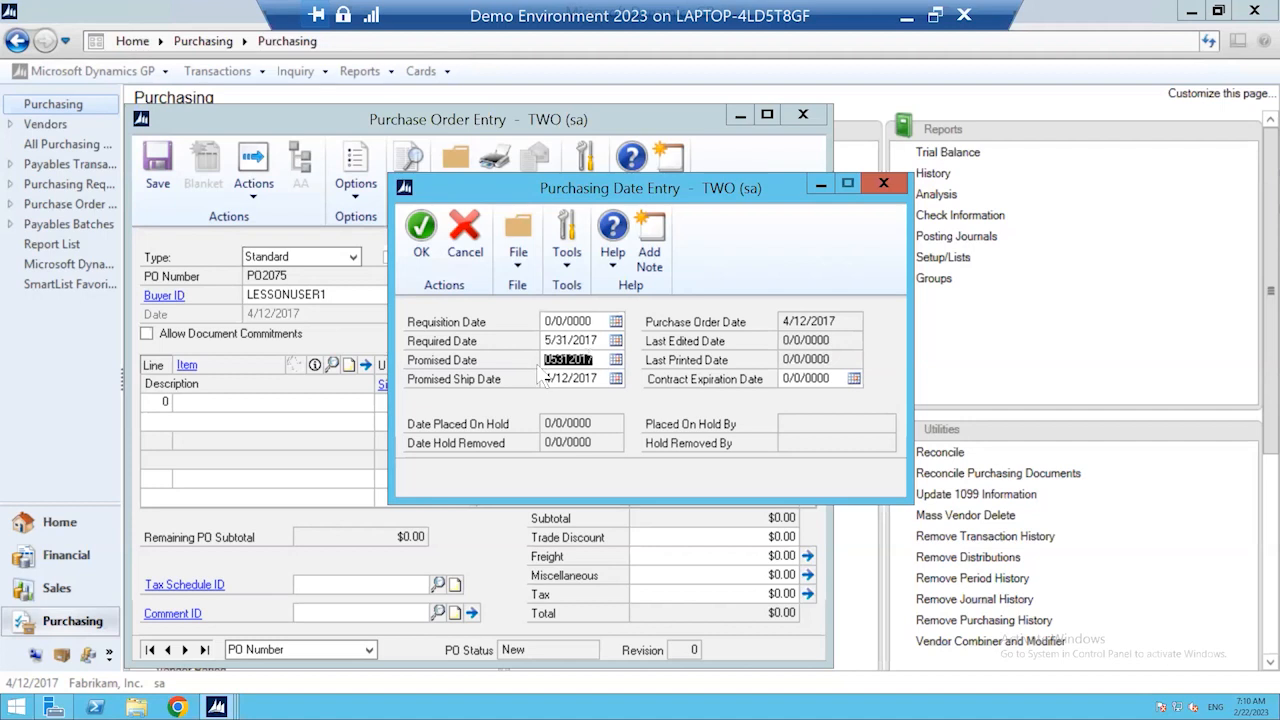
{"action": "left_click", "coordinate": [594, 379]}
{"action": "left_click_drag", "start_coordinate": [705, 200], "coordinate": [789, 165]}
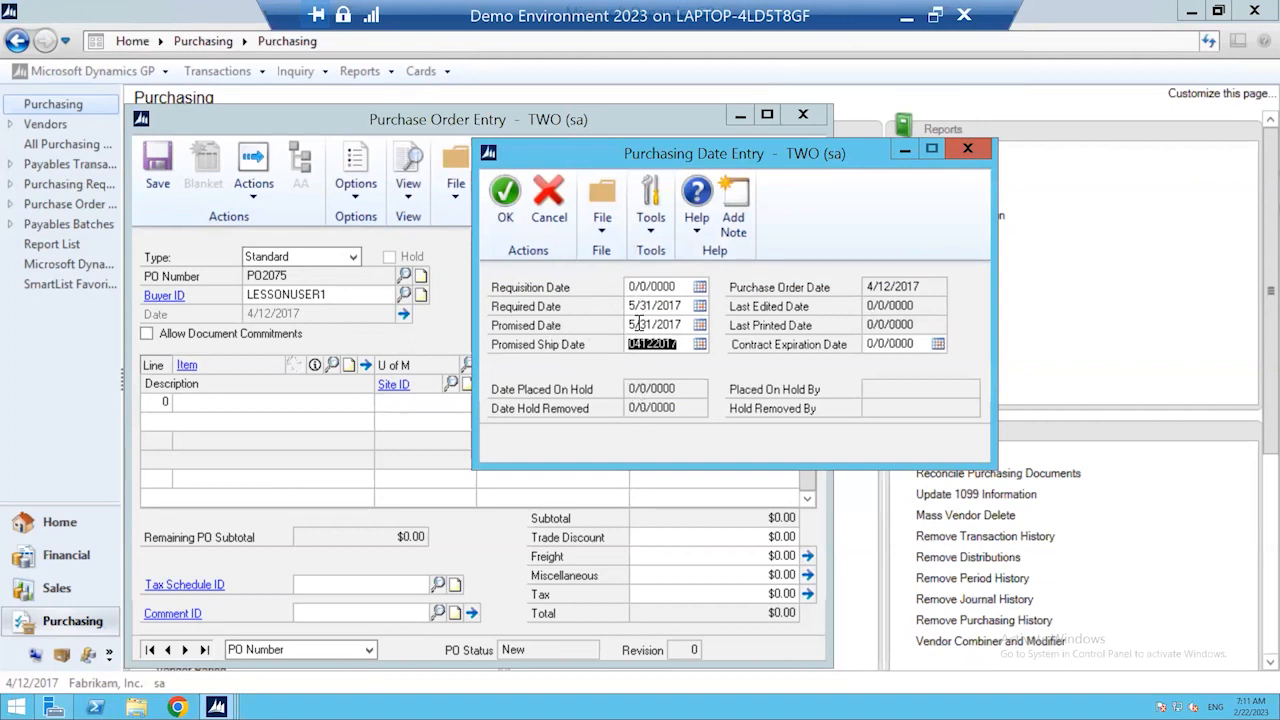
{"action": "left_click", "coordinate": [968, 148]}
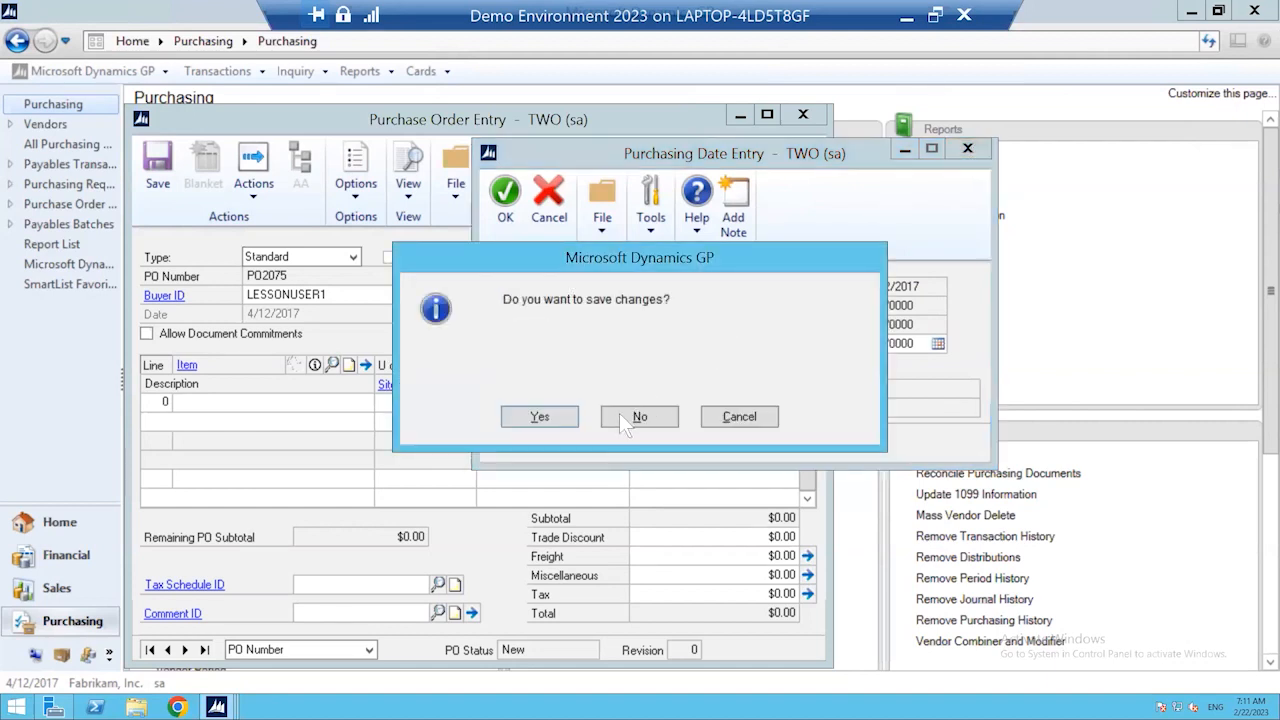
{"action": "left_click", "coordinate": [632, 418]}
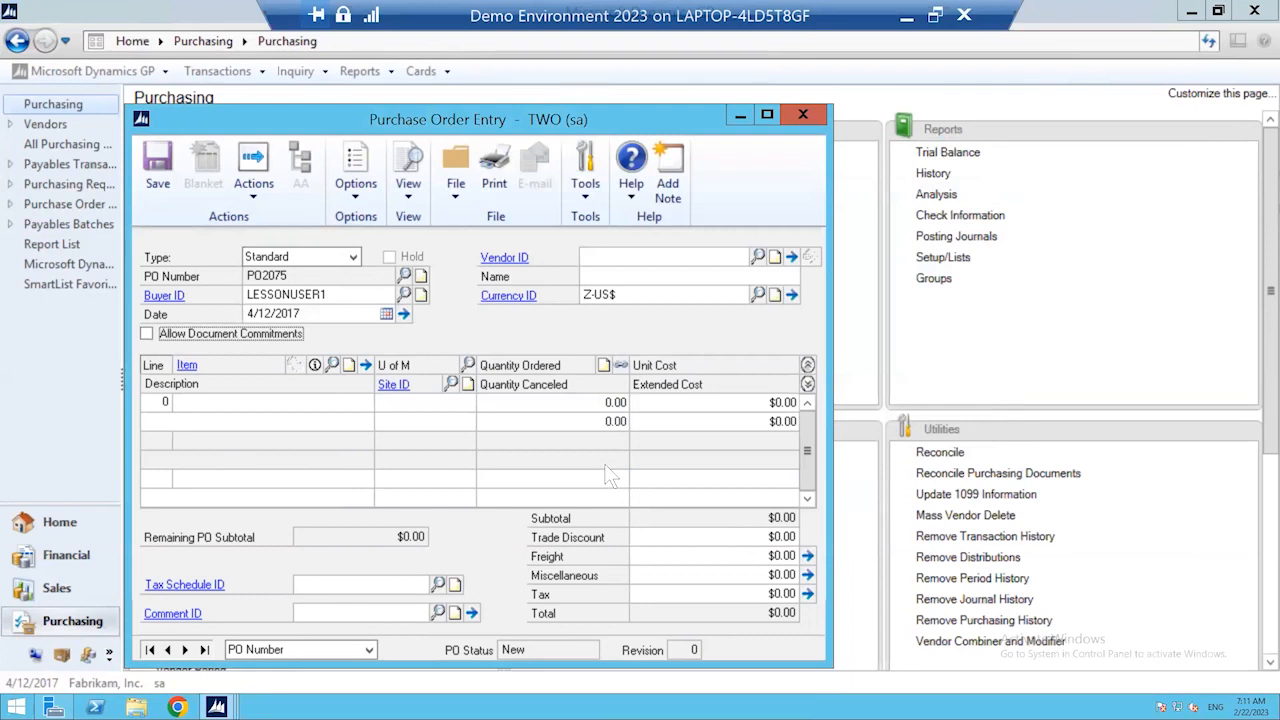
Step: Look up the vendors and assign ACETRAVE0001, A Travel Company, to the purchase order
{"action": "left_click", "coordinate": [759, 257]}
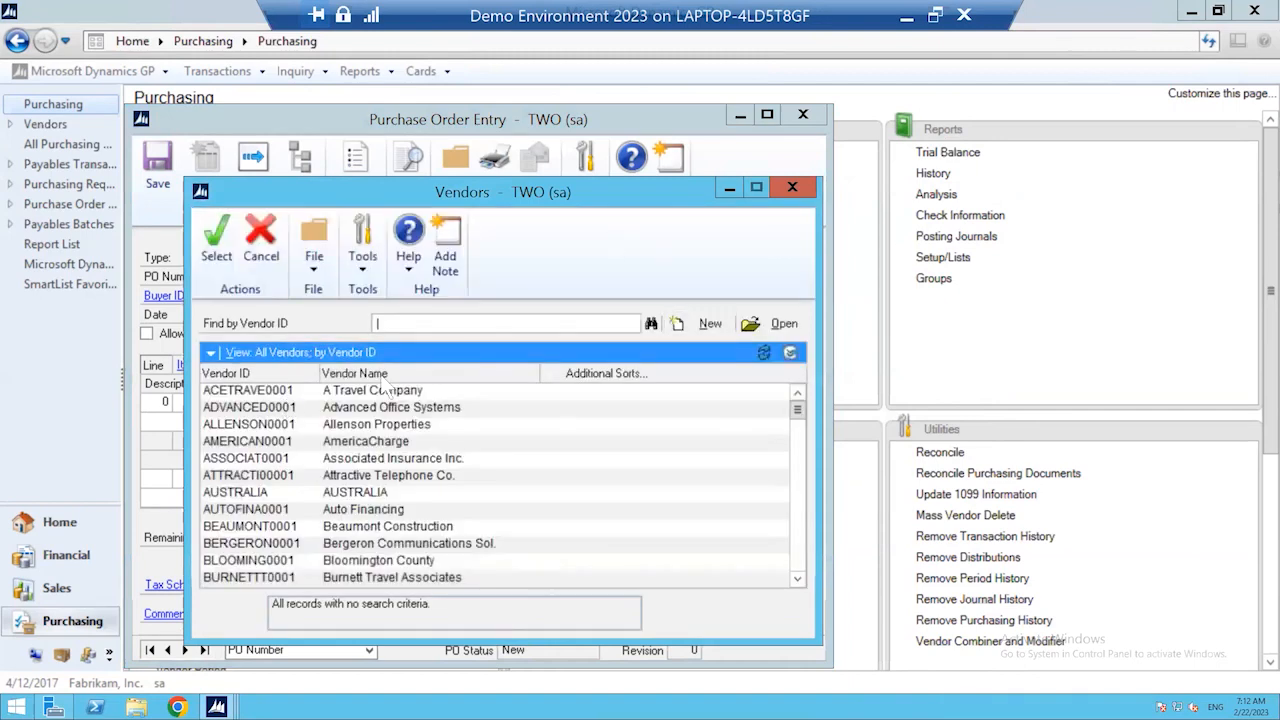
{"action": "left_click", "coordinate": [295, 392]}
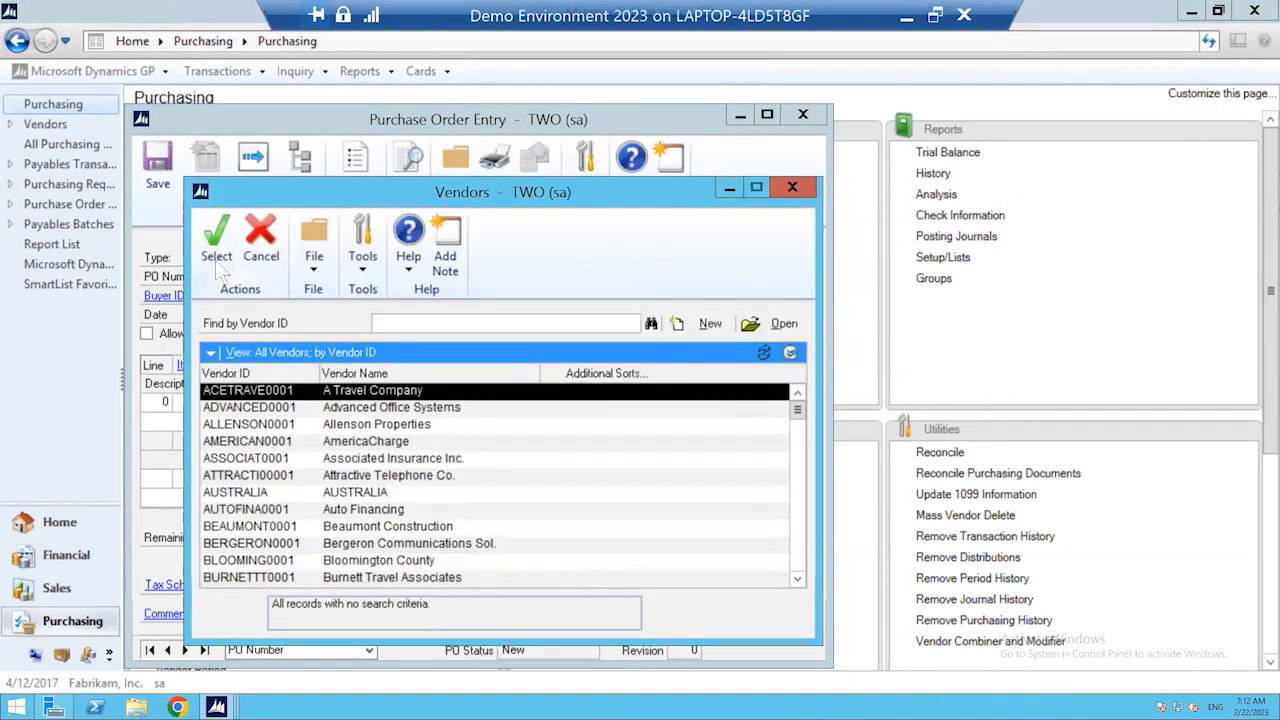
{"action": "left_click", "coordinate": [220, 250]}
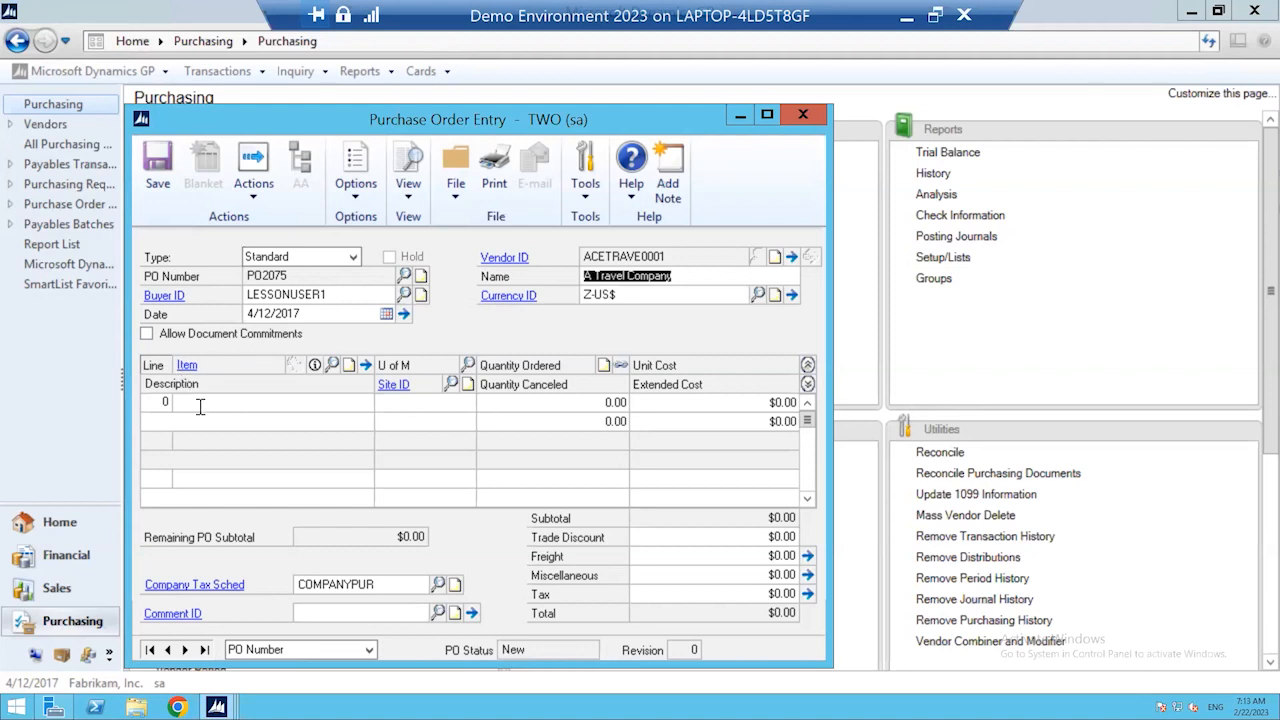
Step: Look up the items and add processor 1-A3261A to the first line of the purchase order
{"action": "left_click", "coordinate": [333, 365]}
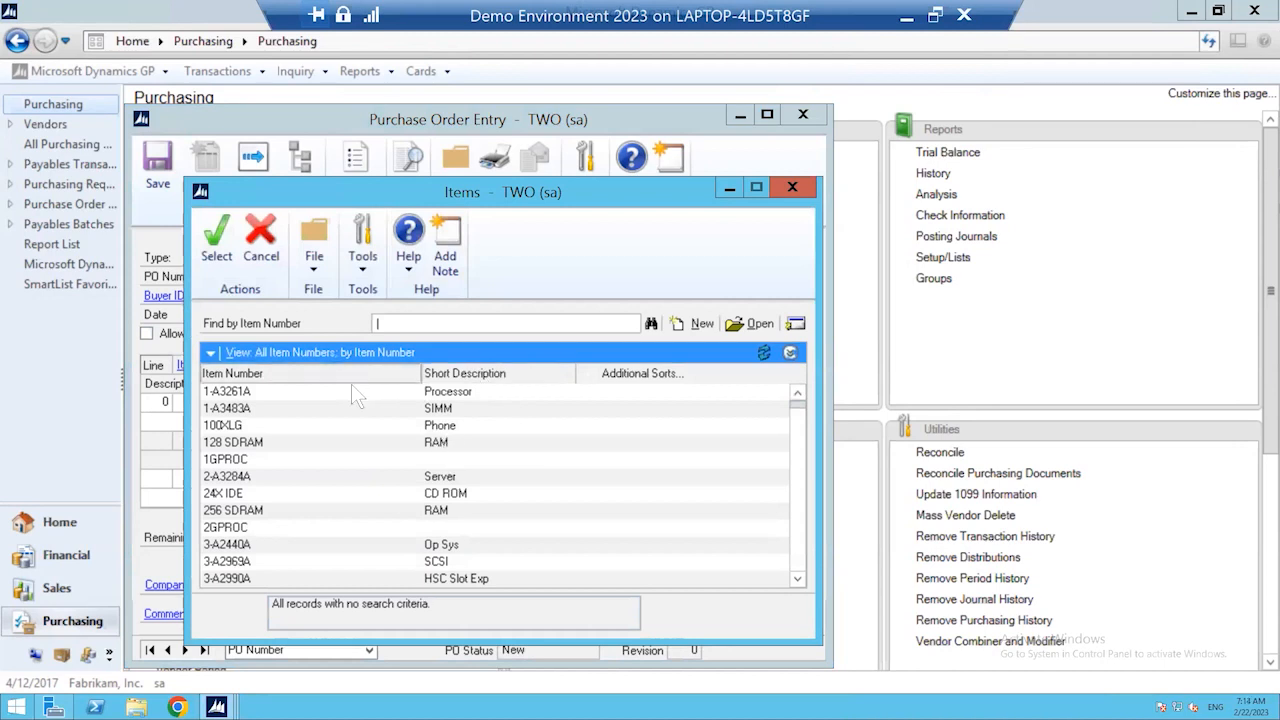
{"action": "left_click", "coordinate": [298, 392]}
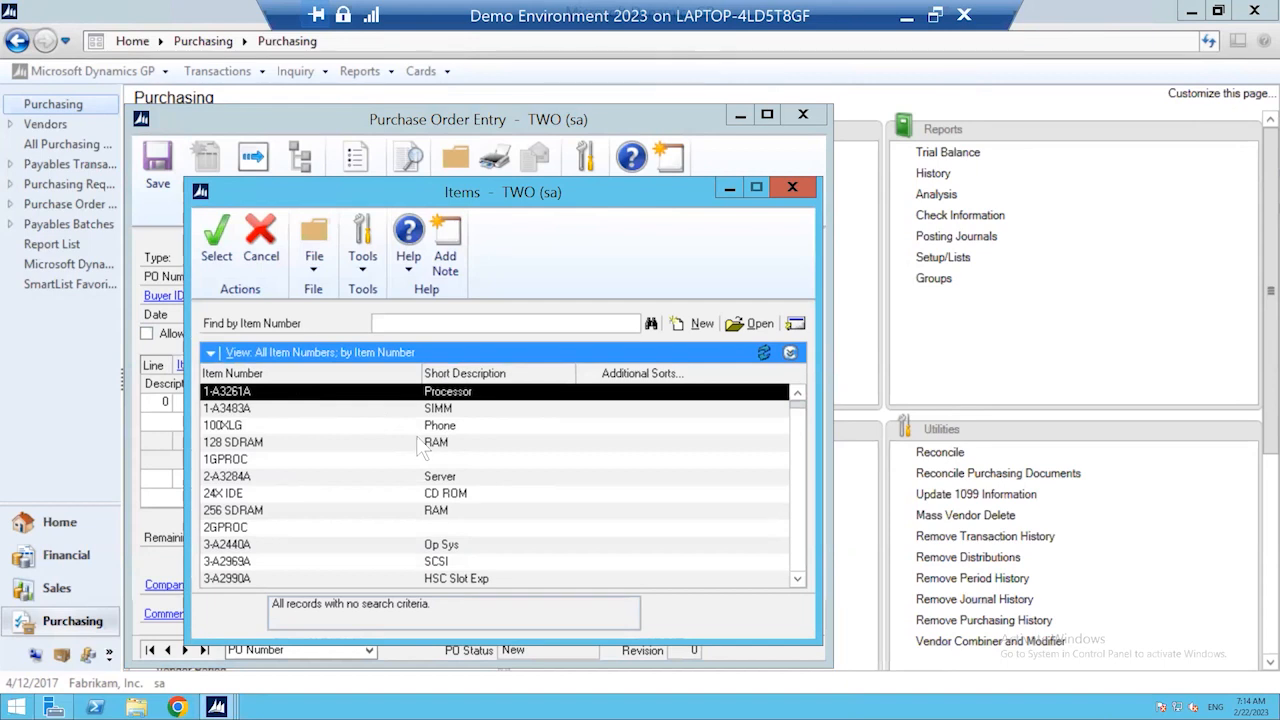
{"action": "left_click", "coordinate": [217, 250]}
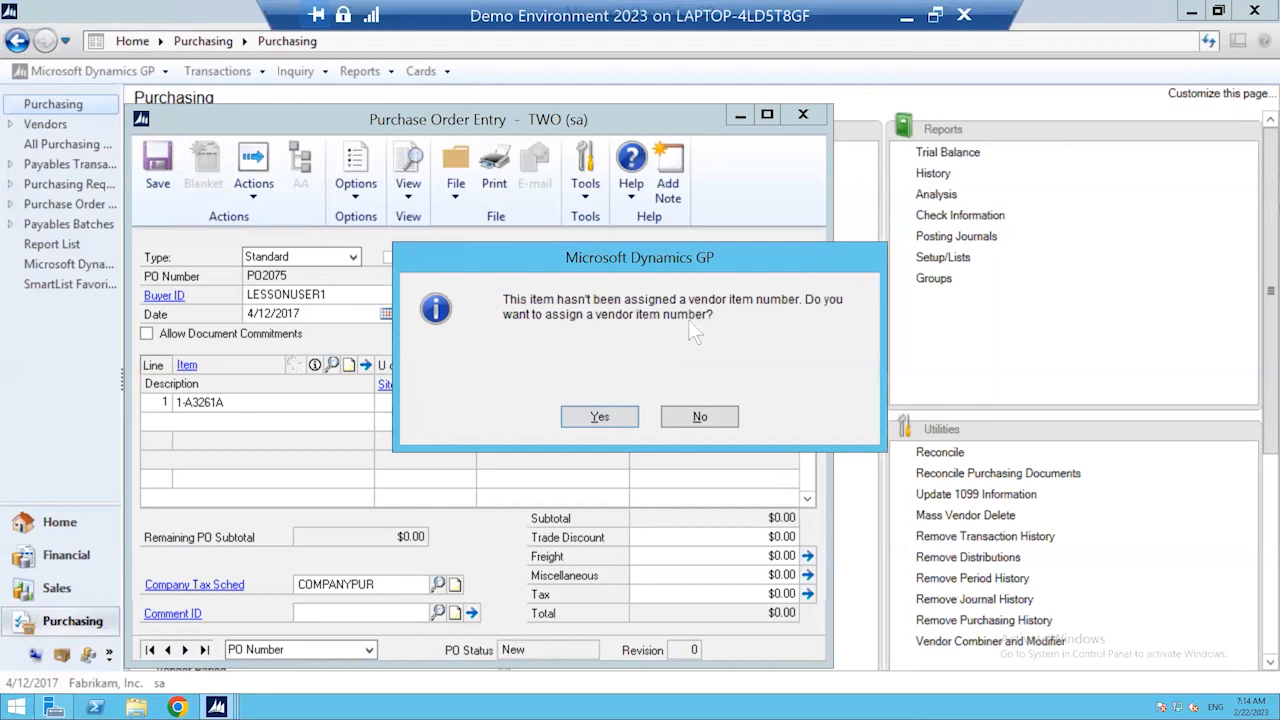
Step: Agree to assign a vendor item number, save the item's vendor record with its default values, and close Item Vendors Maintenance
{"action": "left_click", "coordinate": [618, 416]}
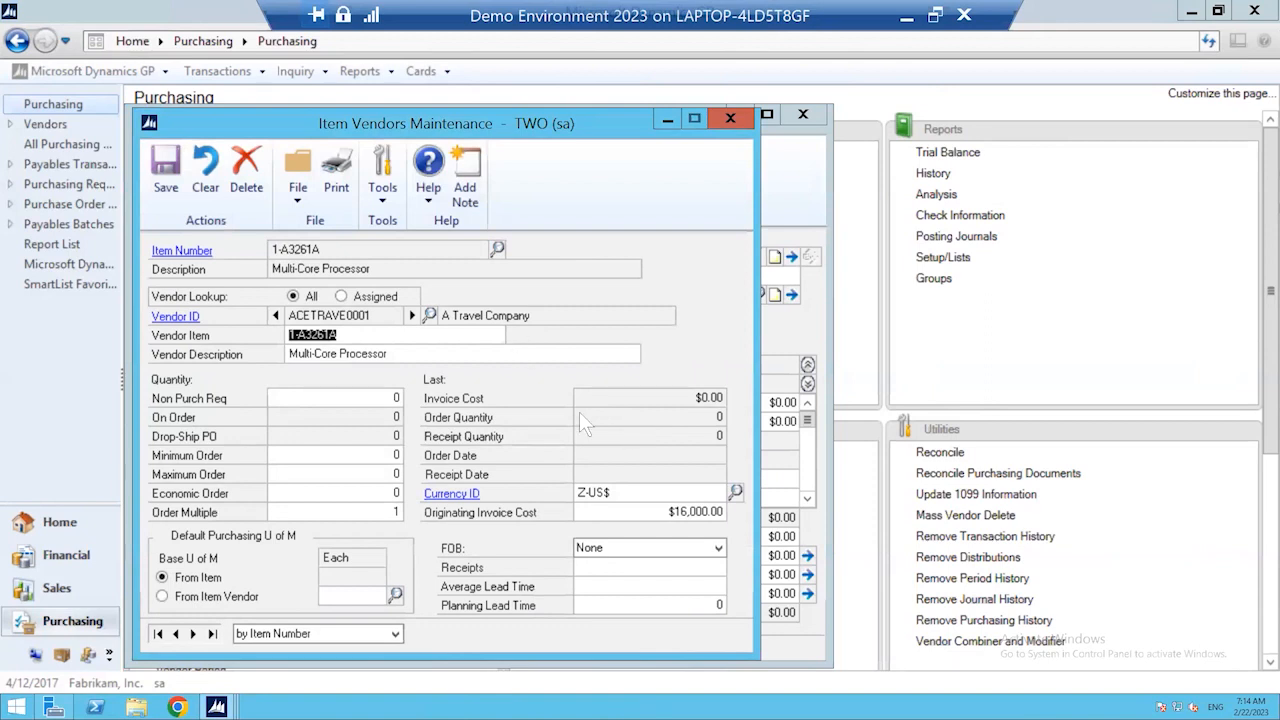
{"action": "left_click", "coordinate": [166, 170]}
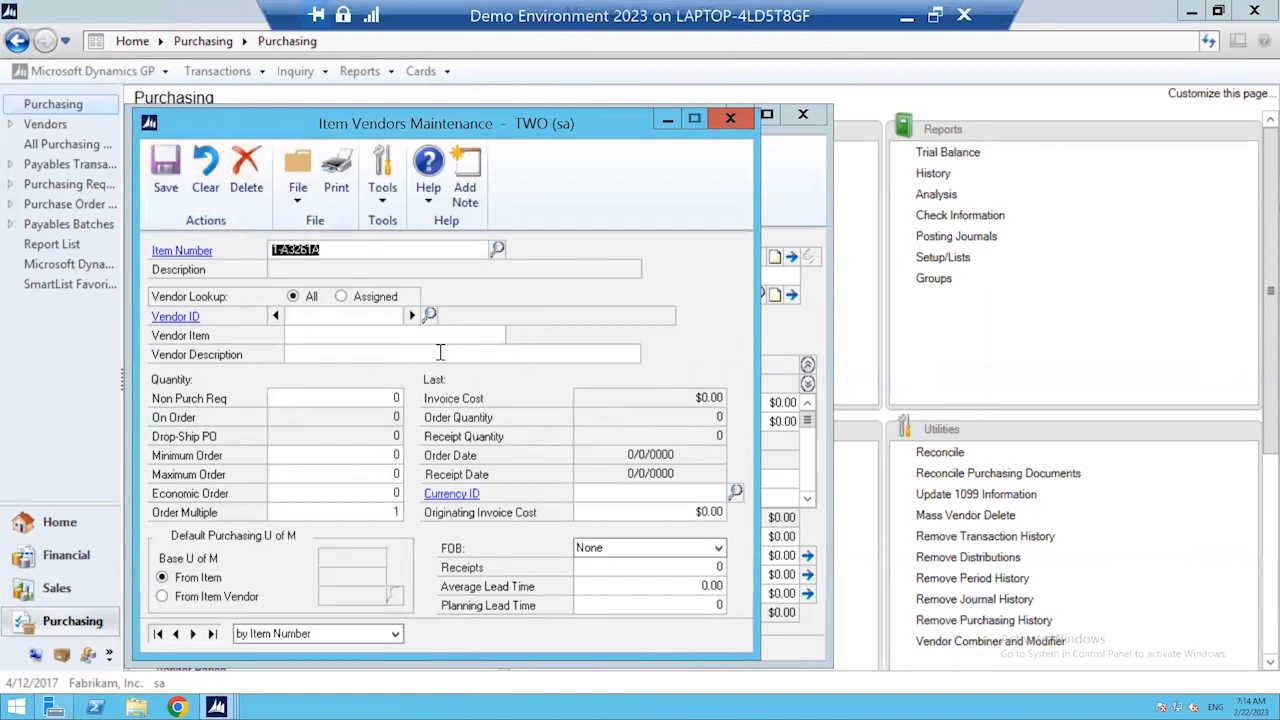
{"action": "left_click", "coordinate": [730, 118]}
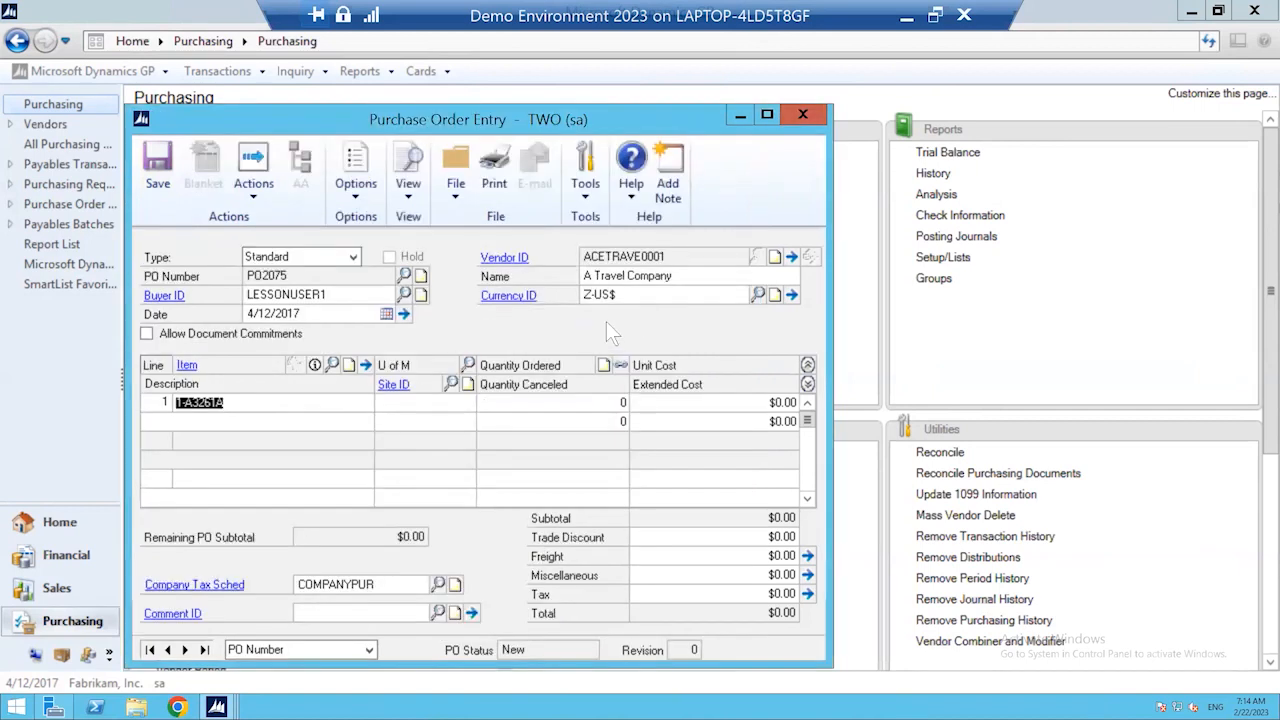
Step: Set the item line's unit of measure to Case and its quantity ordered to 2
{"action": "key", "text": "Tab"}
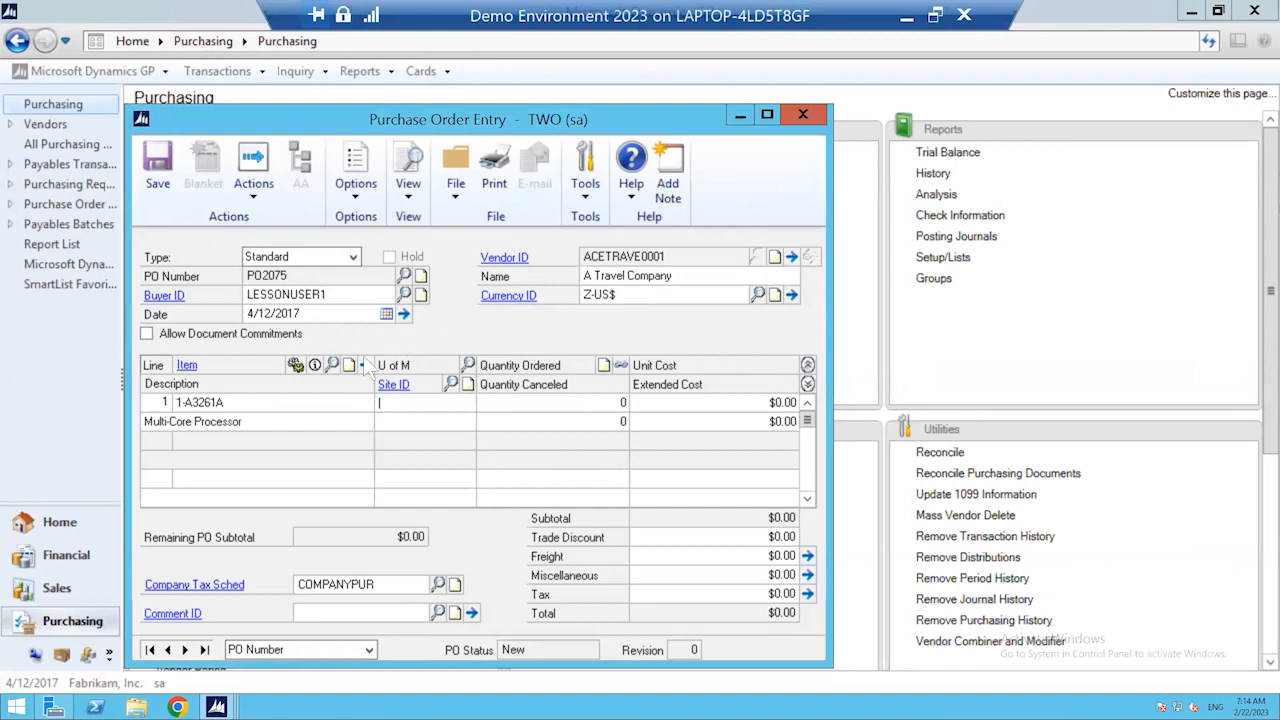
{"action": "left_click", "coordinate": [468, 365]}
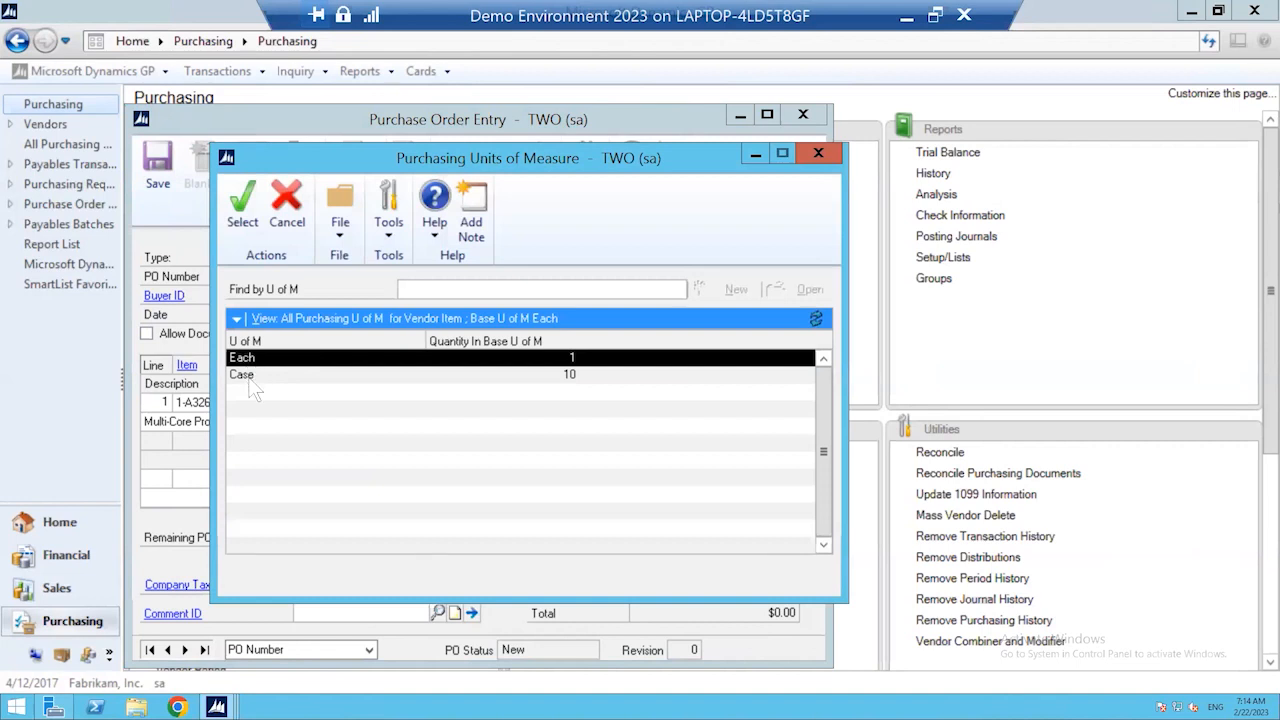
{"action": "left_click", "coordinate": [252, 375]}
{"action": "left_click", "coordinate": [239, 203]}
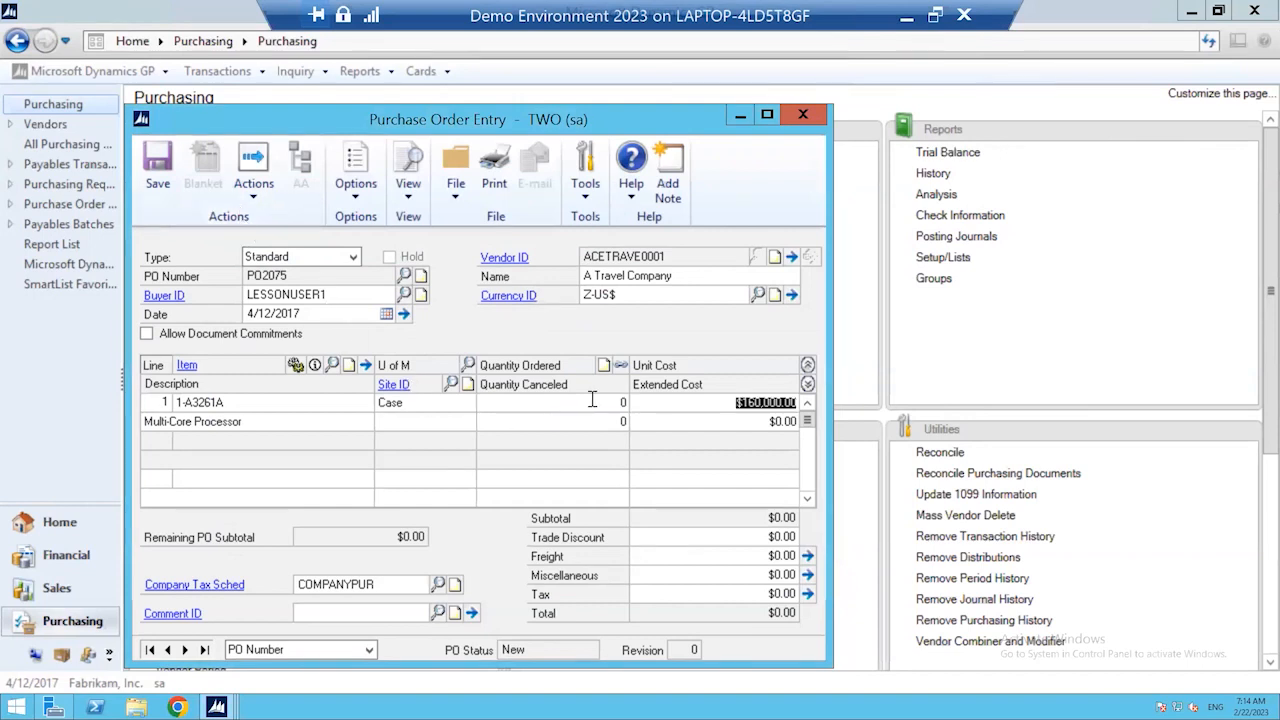
{"action": "key", "text": "Tab"}
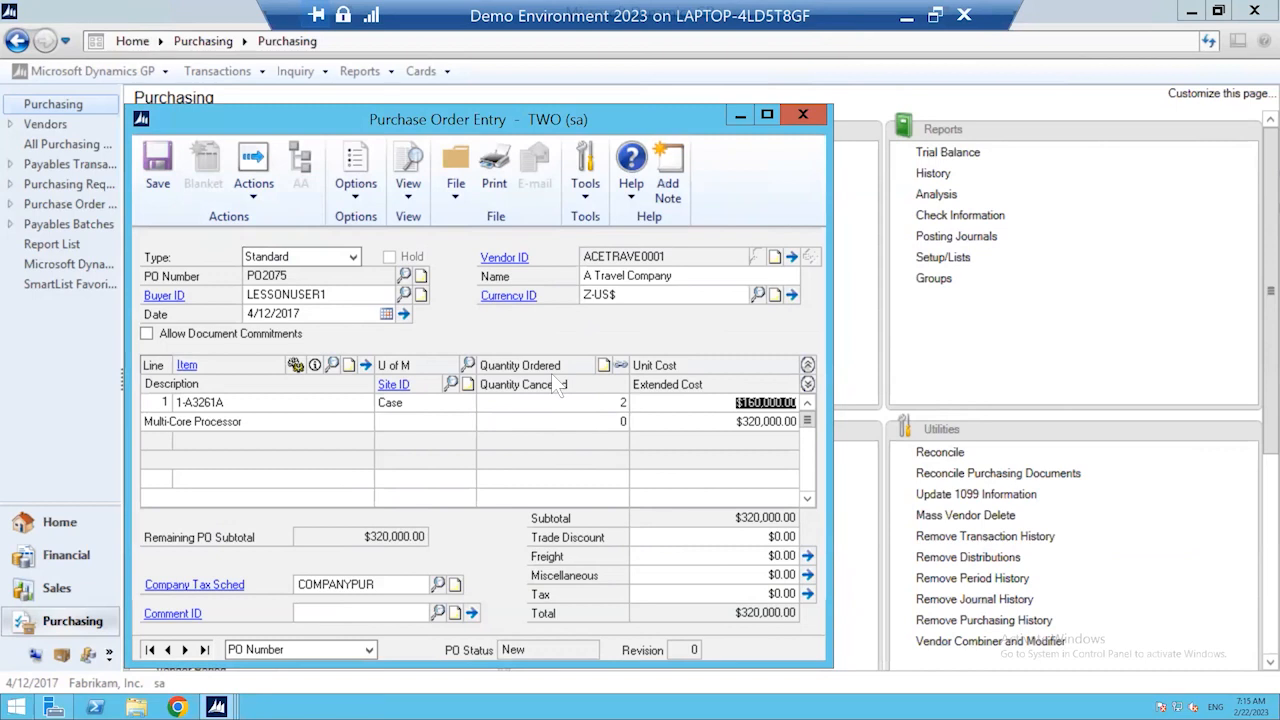
Step: Agree to show the required fields on all windows
{"action": "left_click_drag", "start_coordinate": [425, 126], "coordinate": [551, 115]}
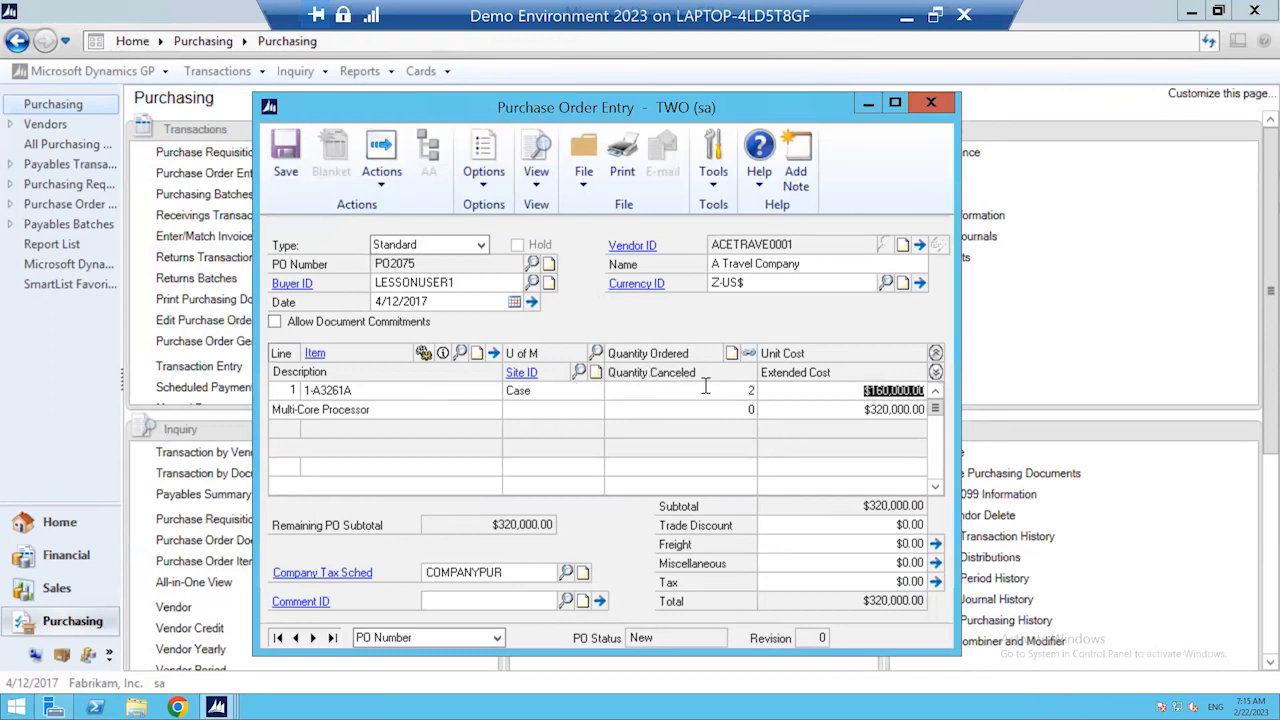
{"action": "left_click", "coordinate": [841, 397]}
{"action": "left_click", "coordinate": [583, 390]}
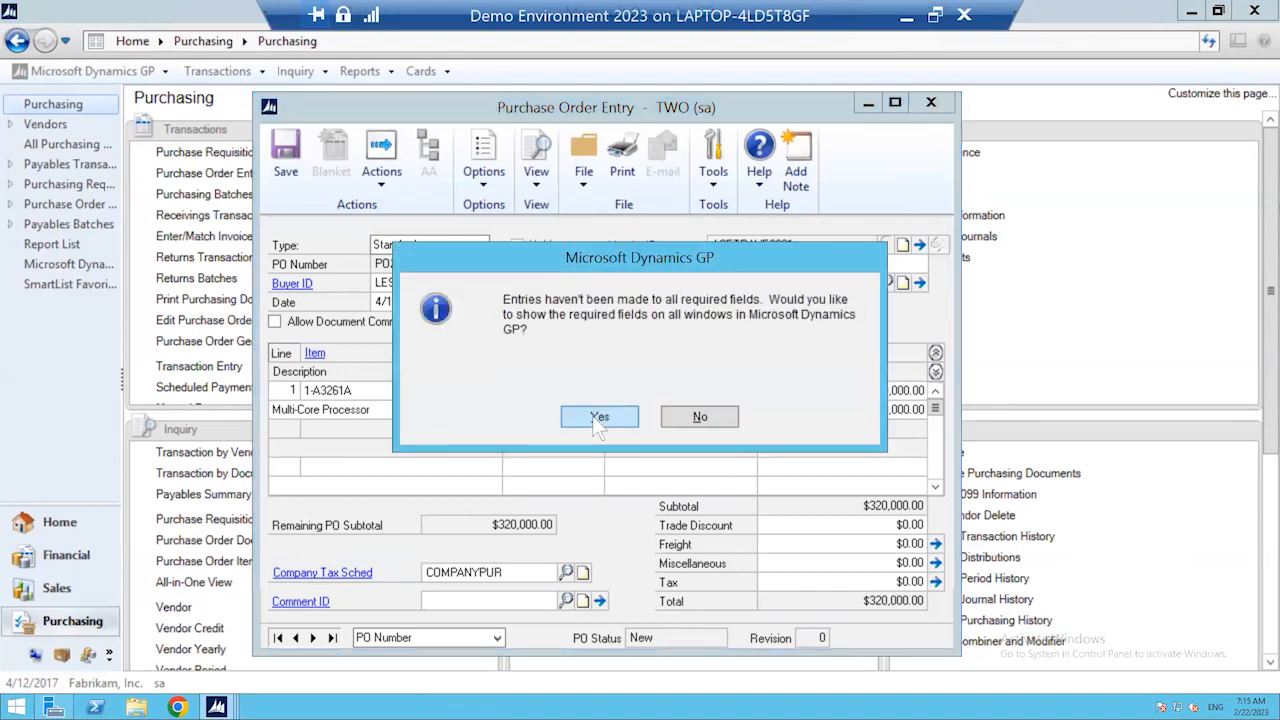
{"action": "left_click", "coordinate": [598, 417]}
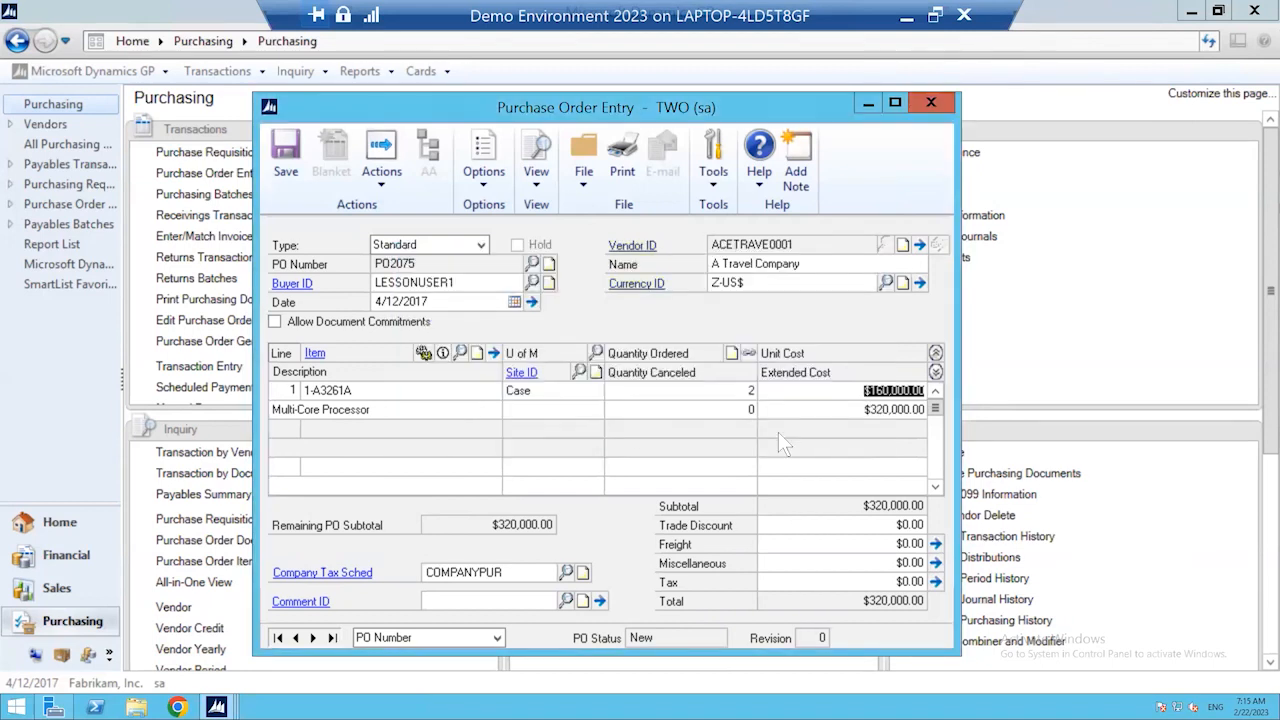
Step: Look up the sites, search for "ware", and assign site WAREHOUSE to the item line
{"action": "key", "text": "Tab"}
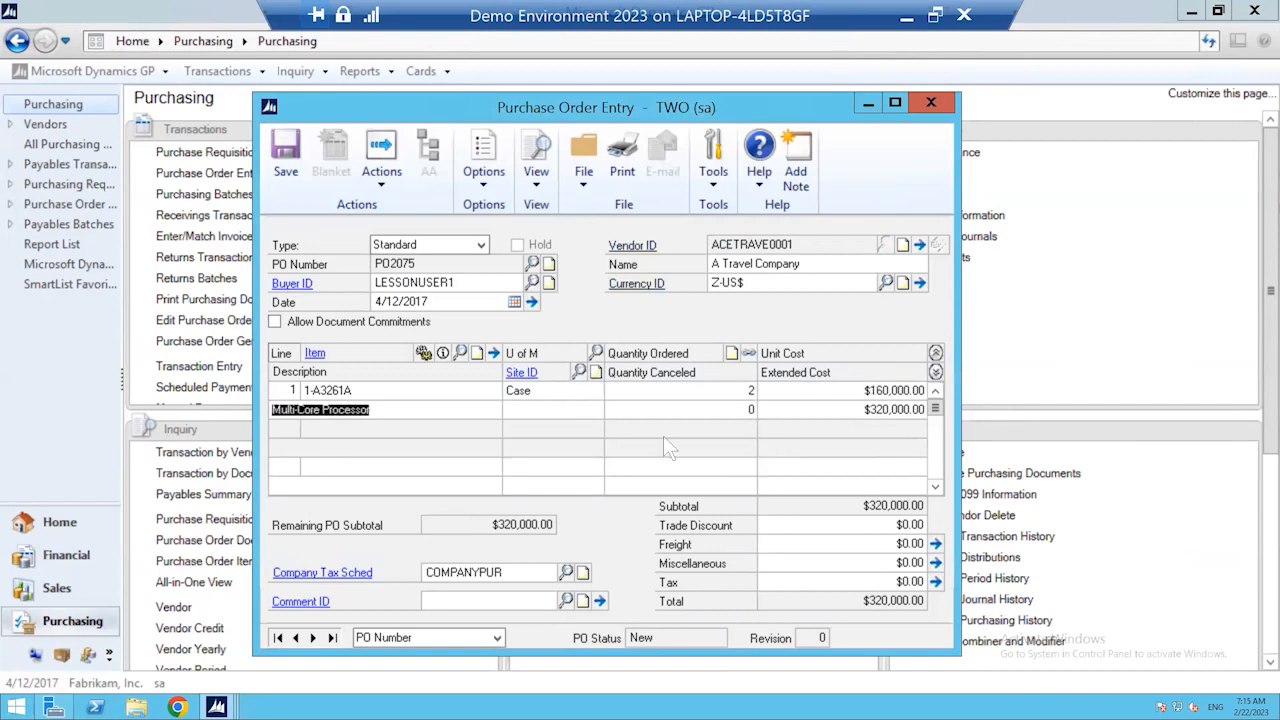
{"action": "left_click", "coordinate": [540, 411]}
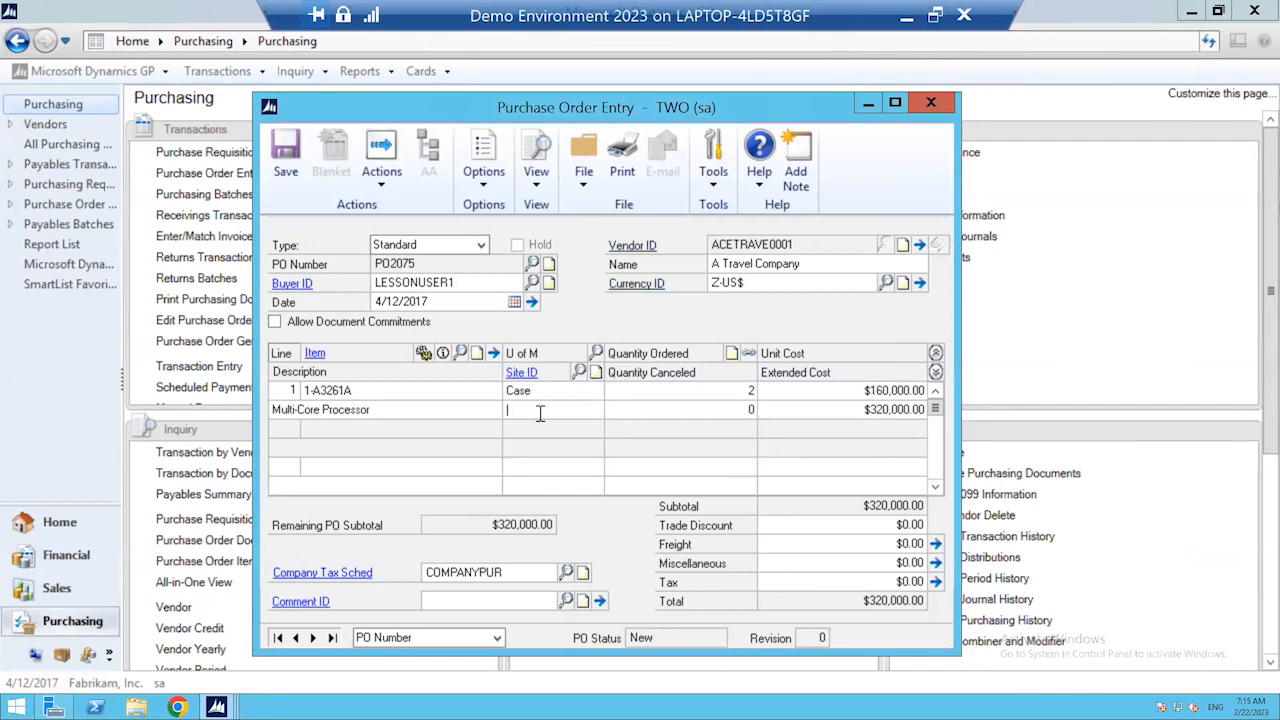
{"action": "left_click", "coordinate": [579, 372]}
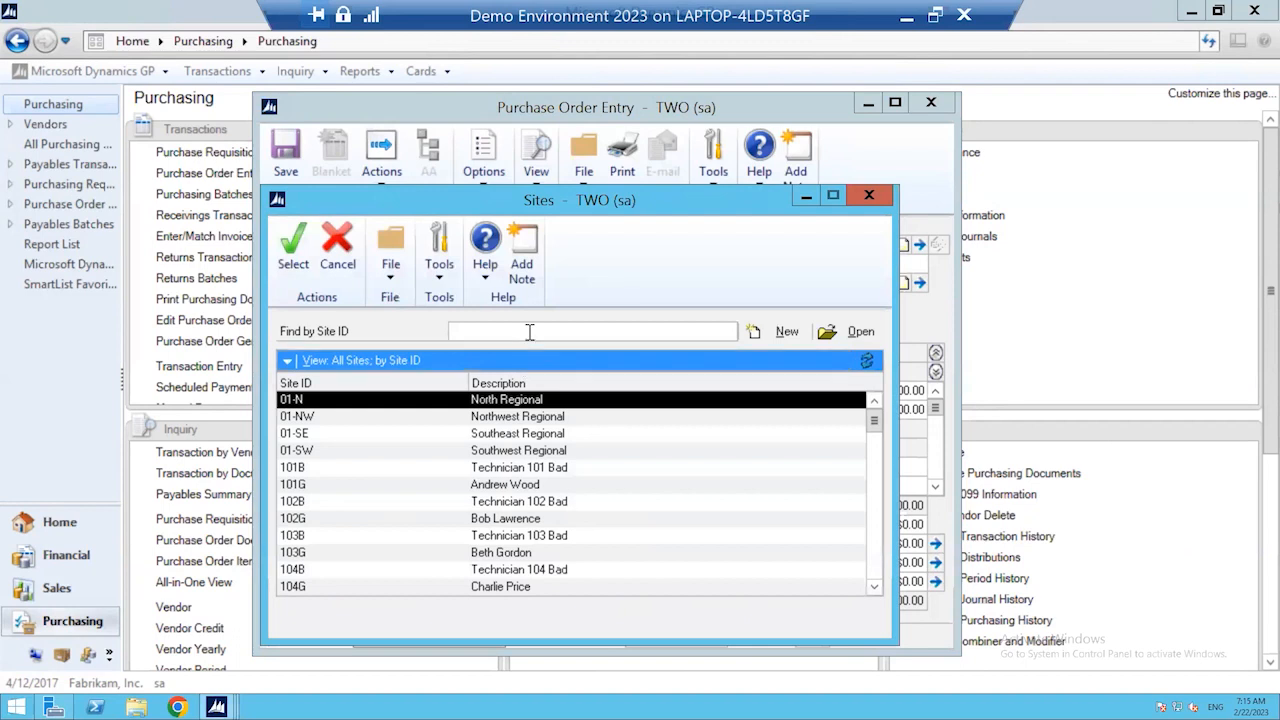
{"action": "left_click", "coordinate": [530, 331]}
{"action": "type", "text": "ware"}
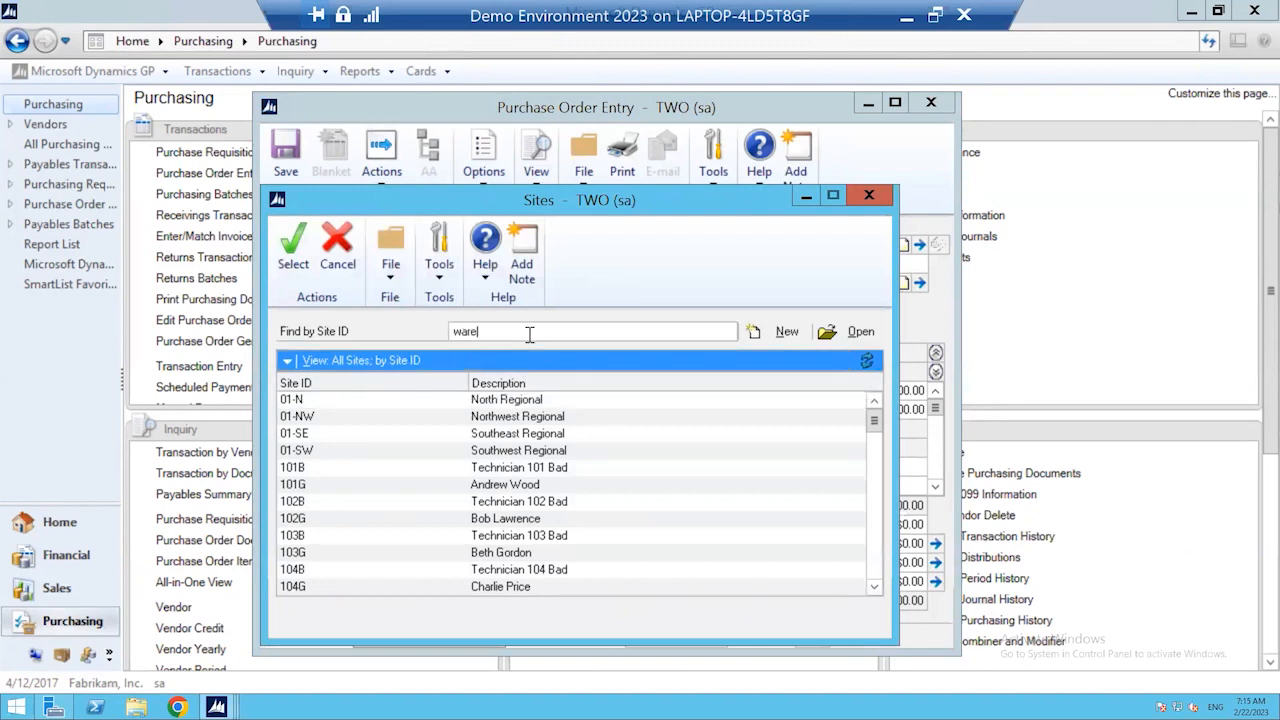
{"action": "left_click", "coordinate": [298, 252]}
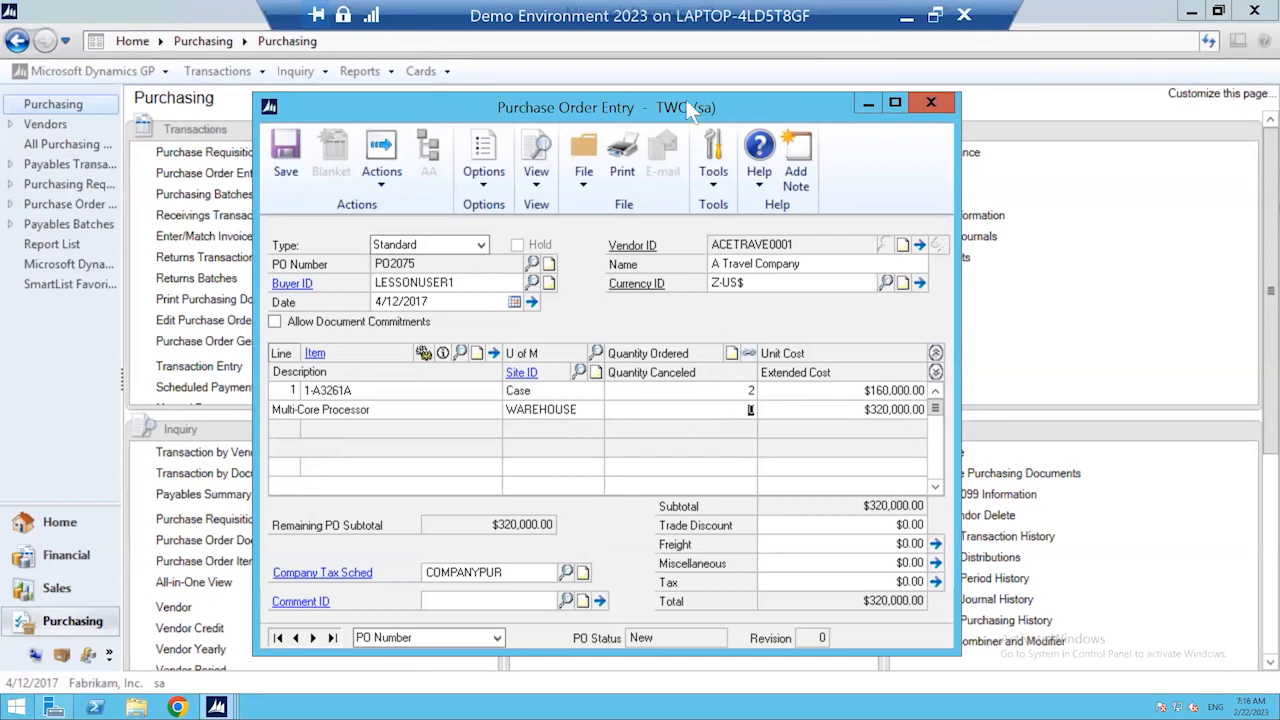
Step: Collapse and expand the scrolling window to compare the short and detailed views of the item line
{"action": "left_click_drag", "start_coordinate": [662, 118], "coordinate": [760, 81]}
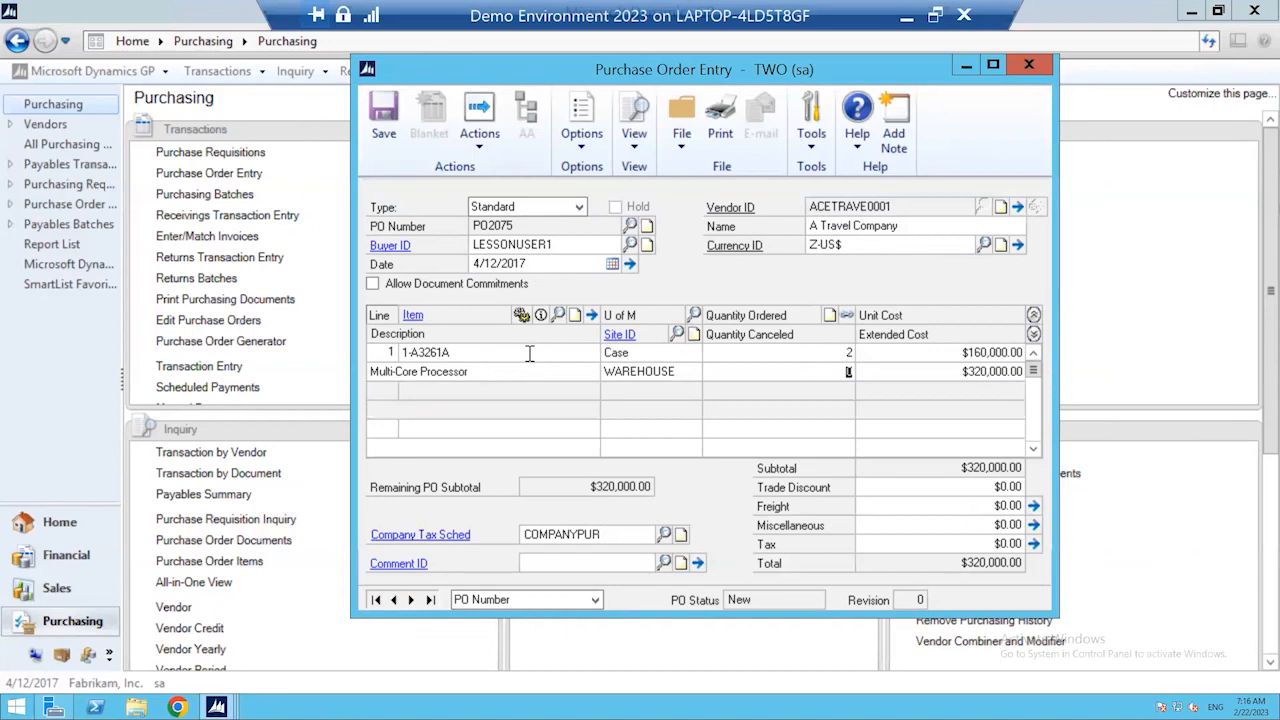
{"action": "left_click", "coordinate": [1035, 334]}
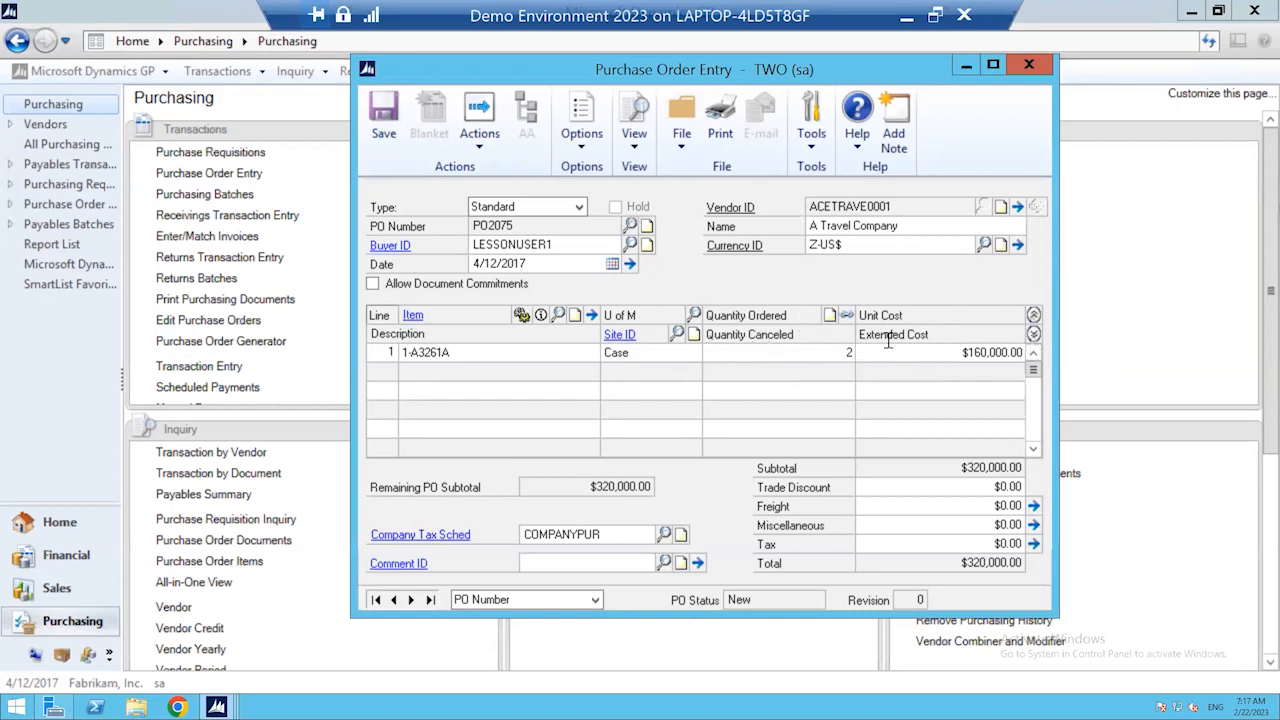
{"action": "left_click", "coordinate": [1034, 334]}
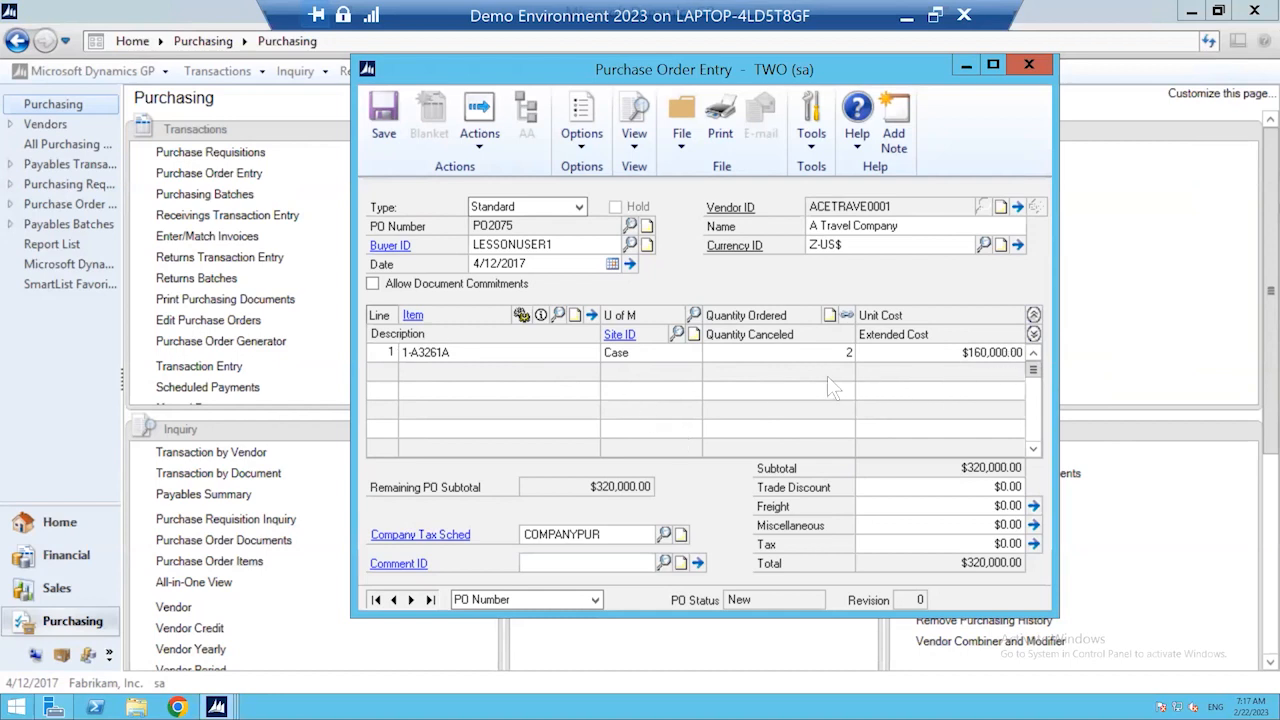
{"action": "left_click", "coordinate": [1034, 334]}
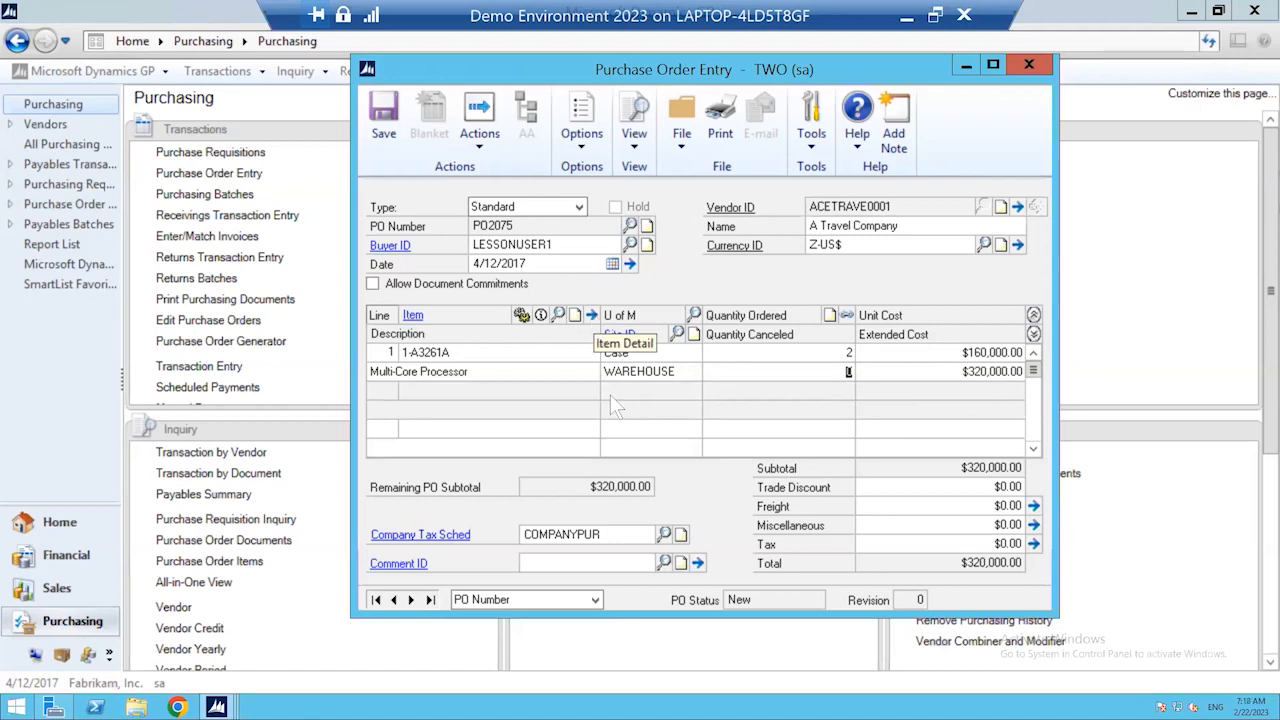
Step: Open Purchasing Item Detail Entry for line 1 and review its inventory account, dates, shipping method and tax settings
{"action": "left_click", "coordinate": [591, 316]}
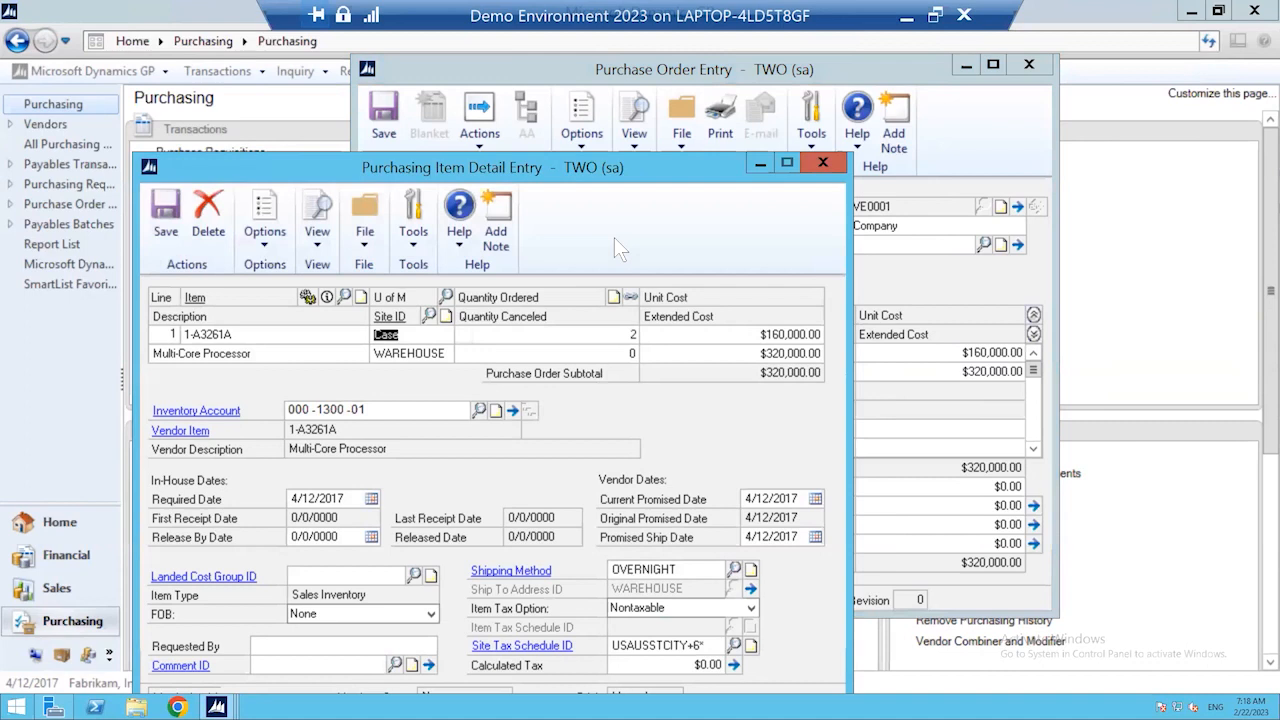
{"action": "left_click_drag", "start_coordinate": [568, 164], "coordinate": [635, 89]}
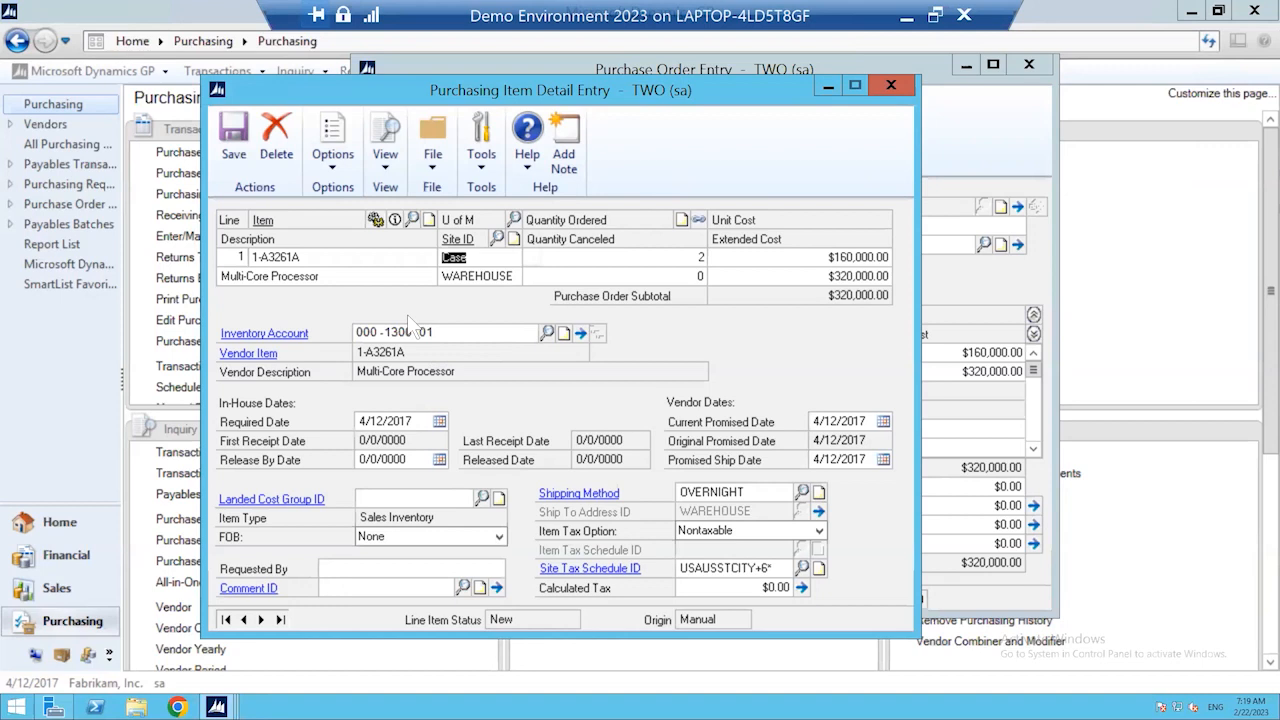
{"action": "left_click_drag", "start_coordinate": [586, 94], "coordinate": [683, 57]}
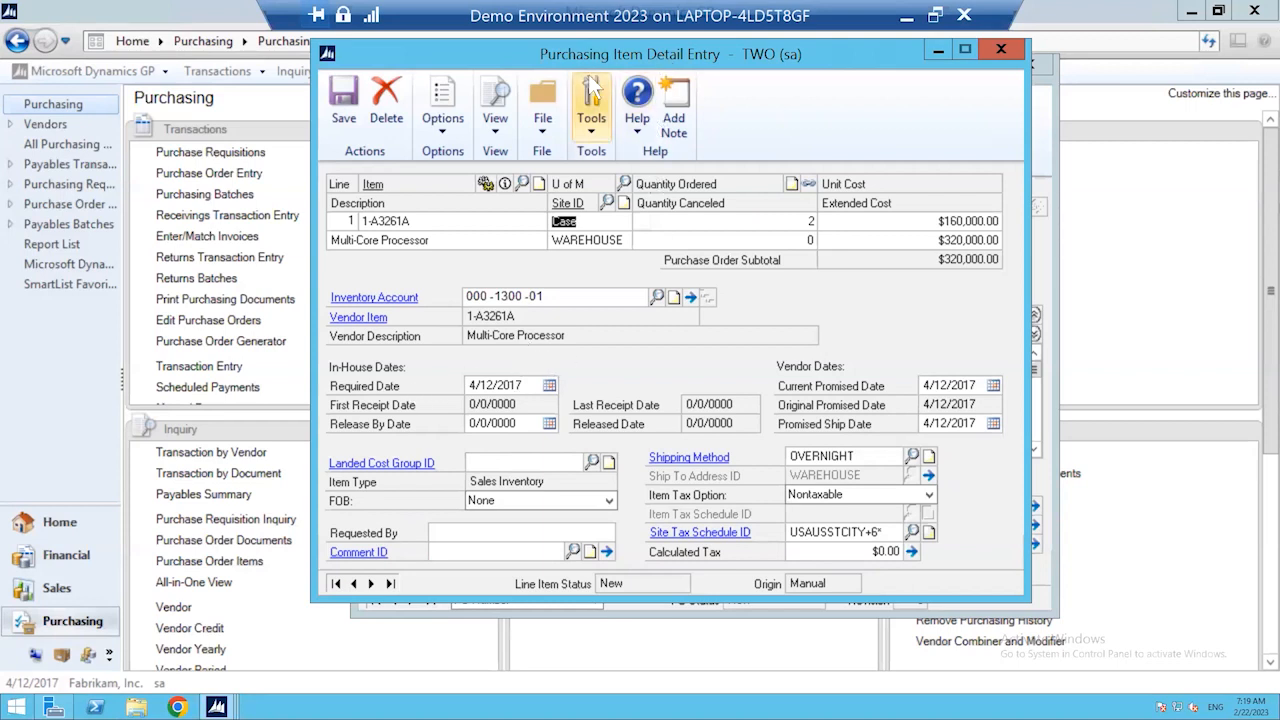
{"action": "left_click_drag", "start_coordinate": [597, 60], "coordinate": [787, 137]}
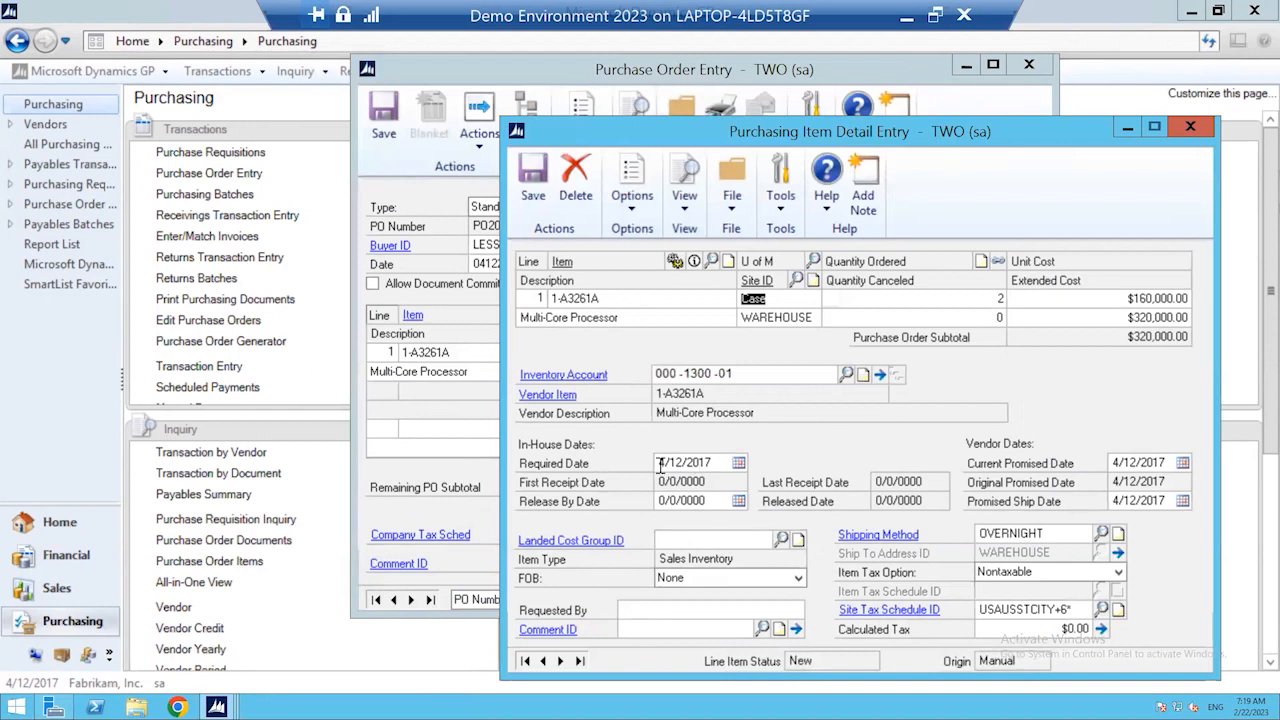
{"action": "left_click", "coordinate": [692, 462]}
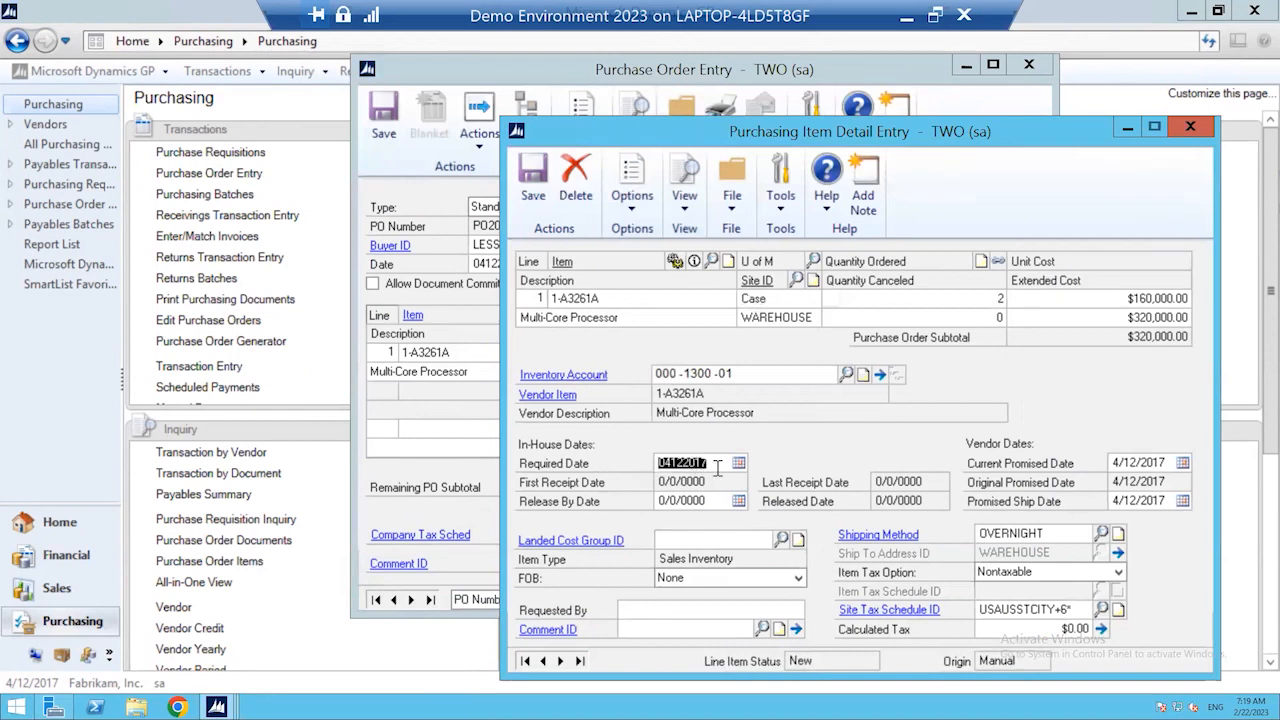
{"action": "left_click", "coordinate": [738, 463]}
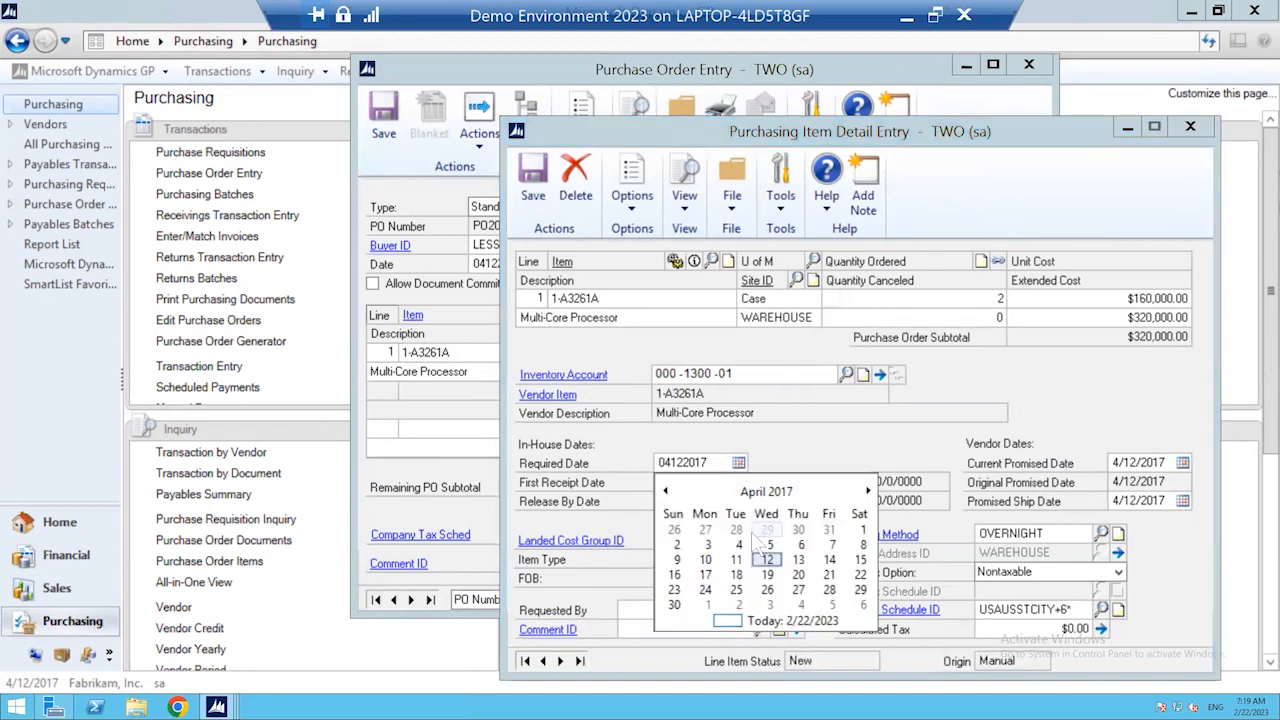
{"action": "left_click", "coordinate": [760, 463]}
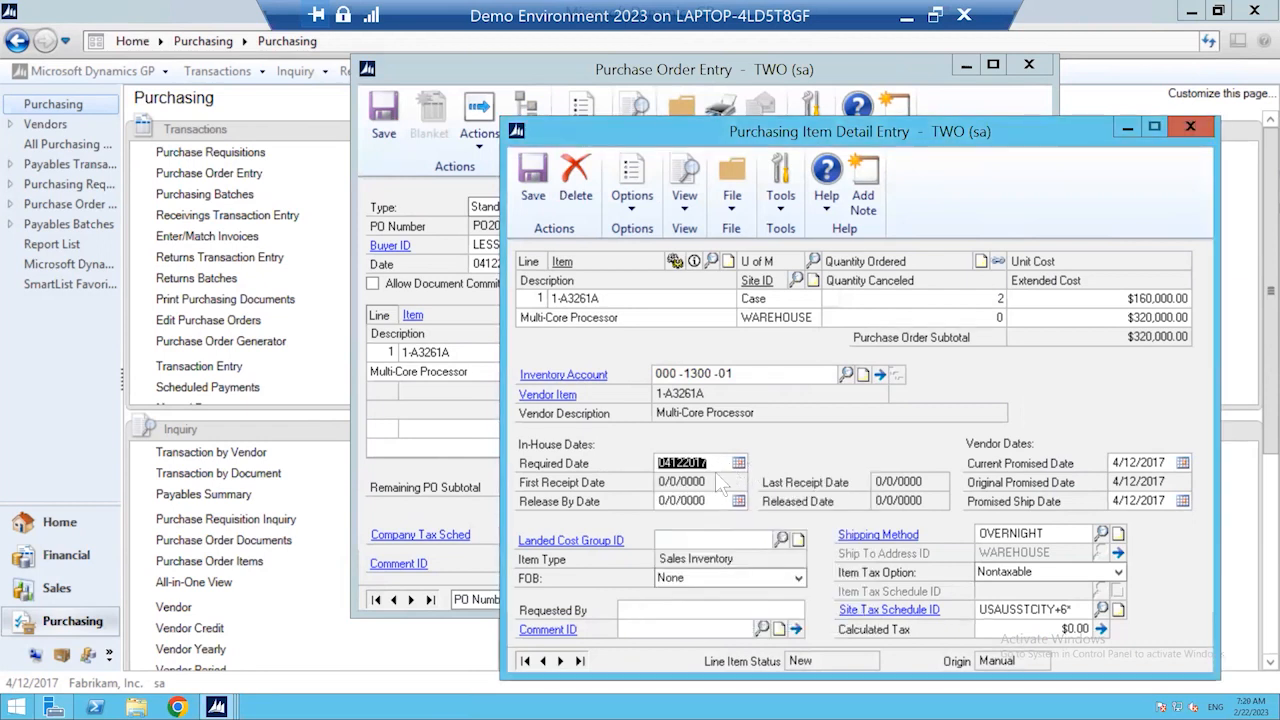
{"action": "left_click", "coordinate": [718, 465]}
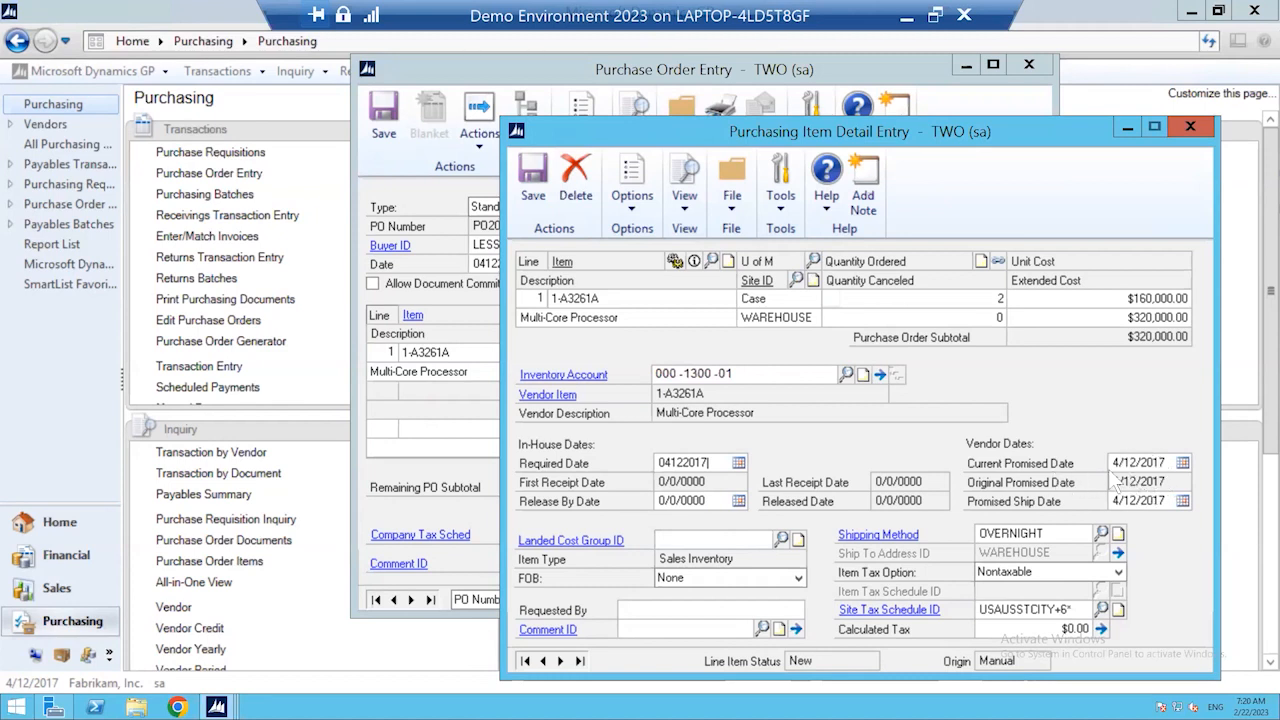
Step: Set the item line's Current Promised Date to 5/17/2017 using the calendar
{"action": "left_click", "coordinate": [1182, 463]}
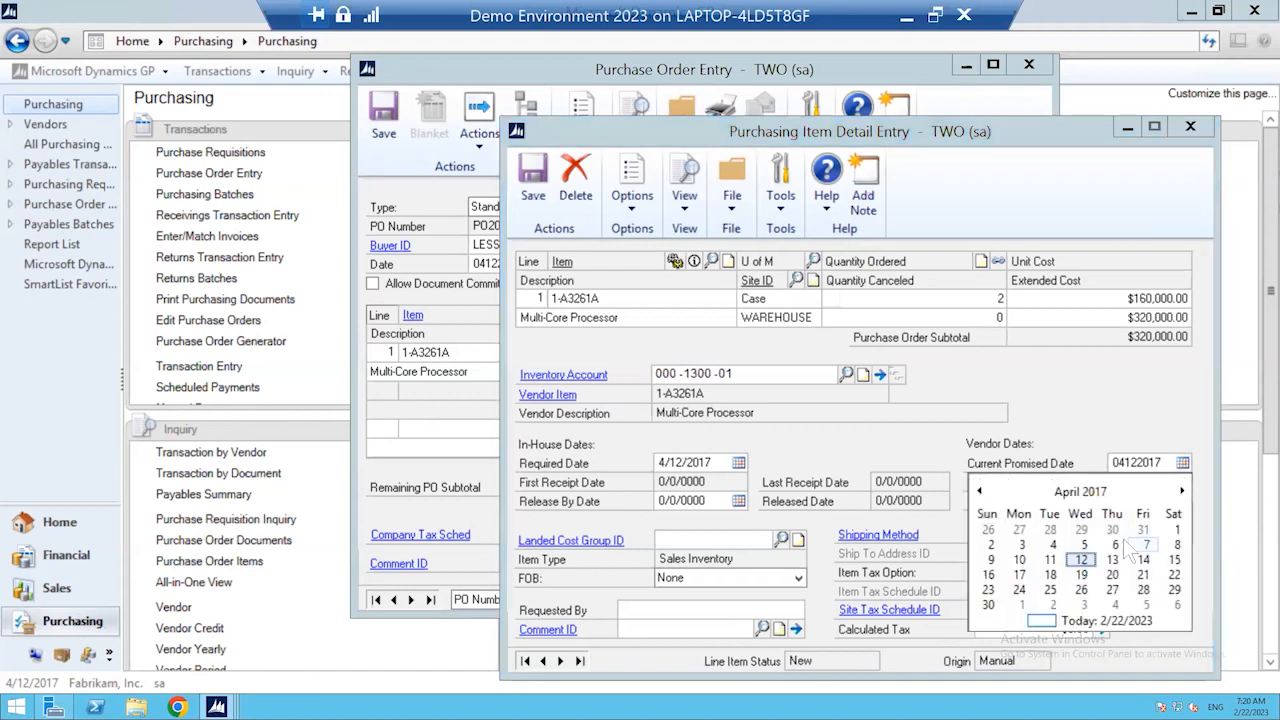
{"action": "left_click", "coordinate": [1181, 491]}
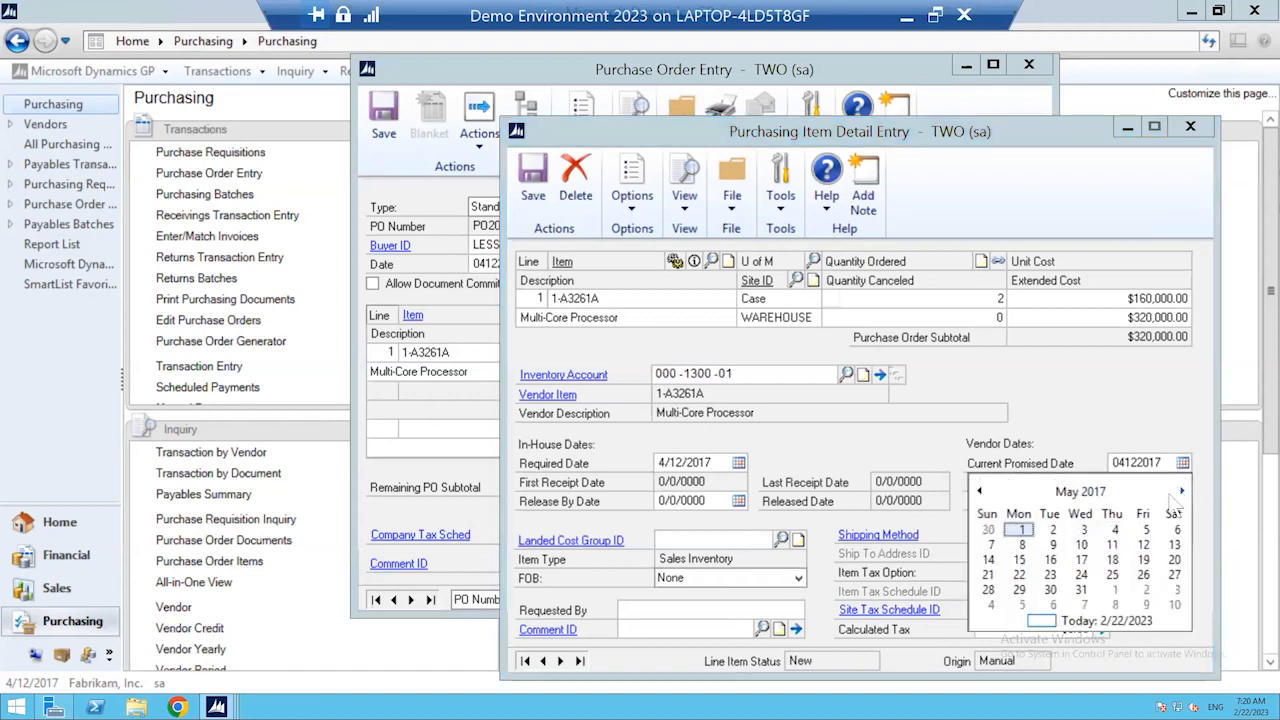
{"action": "left_click", "coordinate": [1081, 560]}
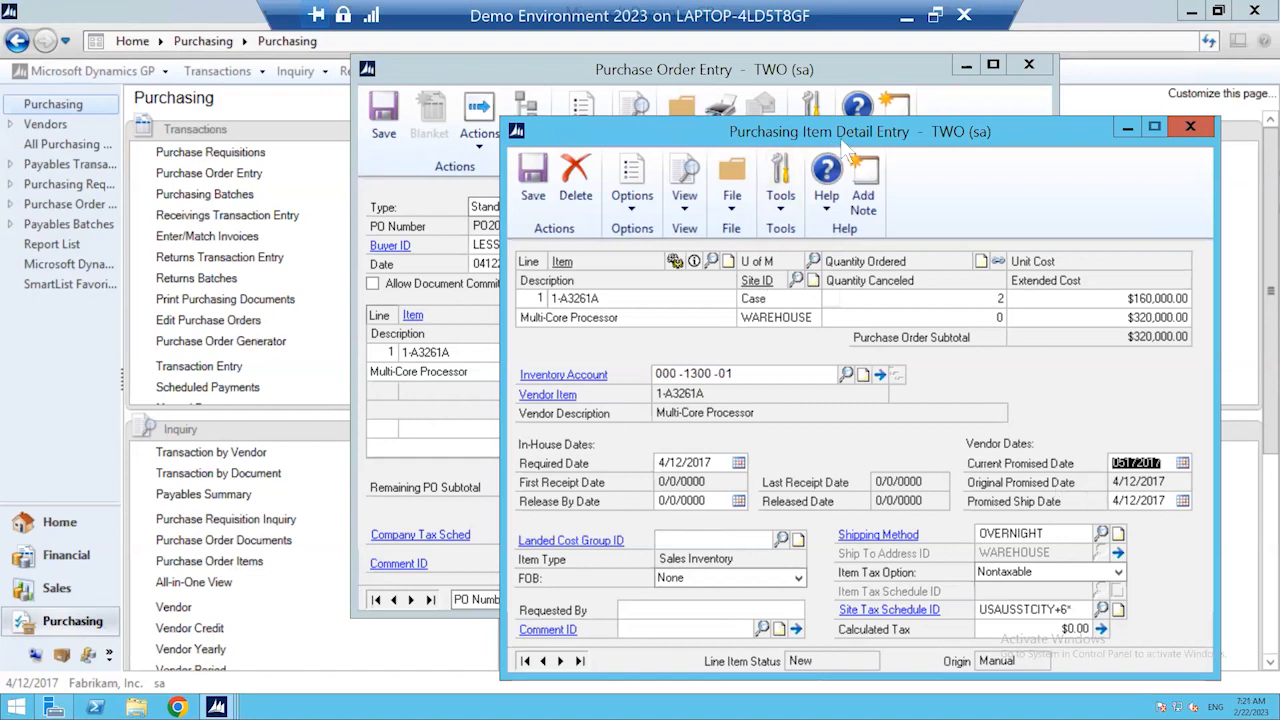
{"action": "left_click_drag", "start_coordinate": [852, 130], "coordinate": [848, 82]}
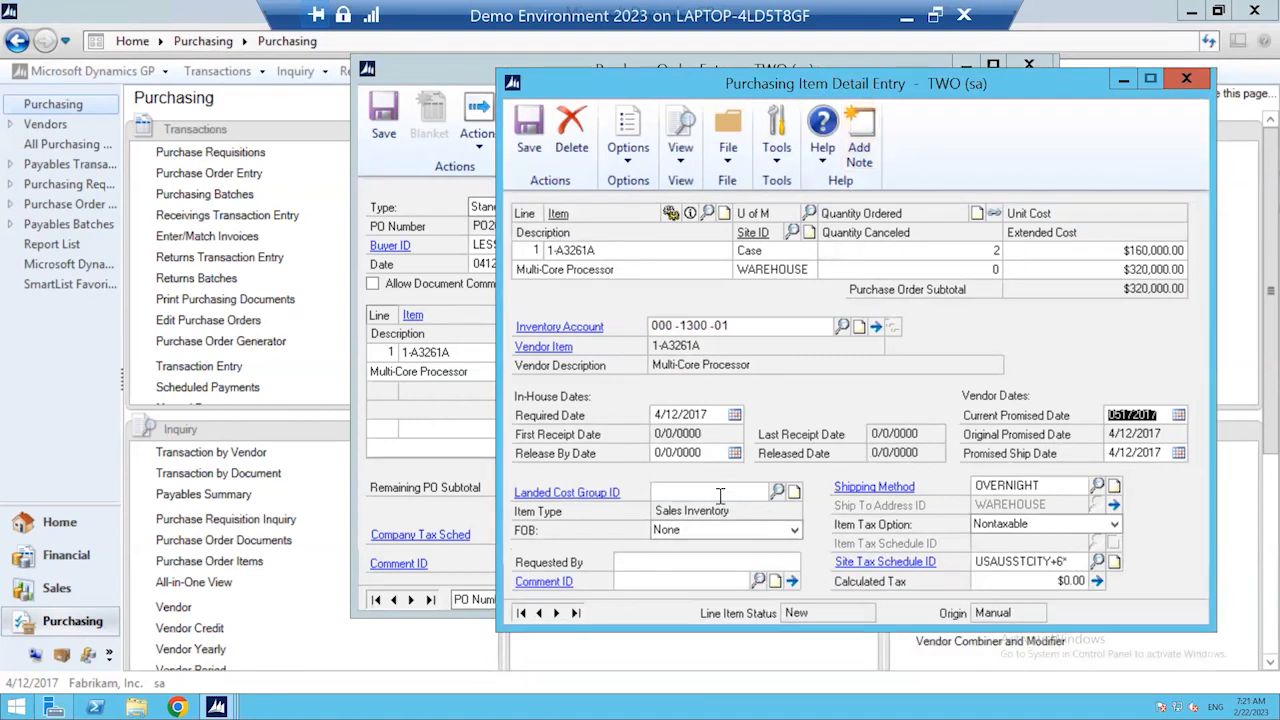
{"action": "left_click", "coordinate": [725, 492]}
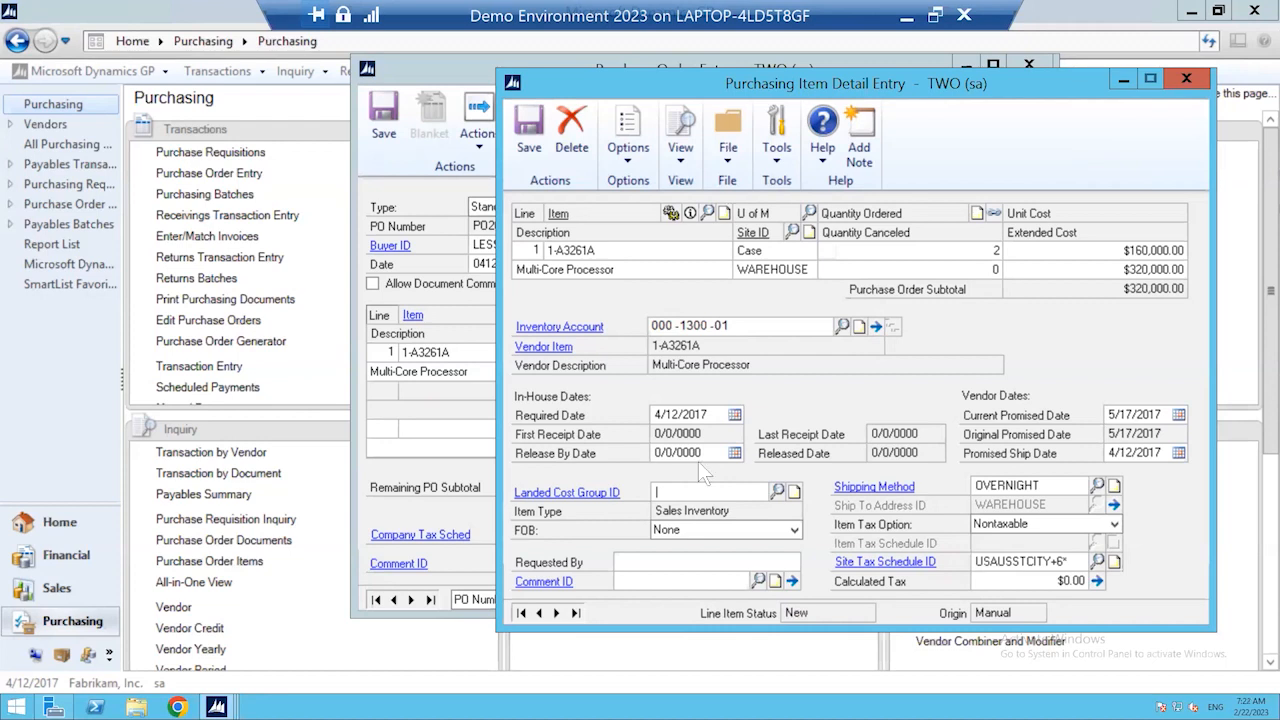
Step: Save the item details of line 1 and close Purchasing Item Detail Entry
{"action": "left_click_drag", "start_coordinate": [891, 78], "coordinate": [843, 42]}
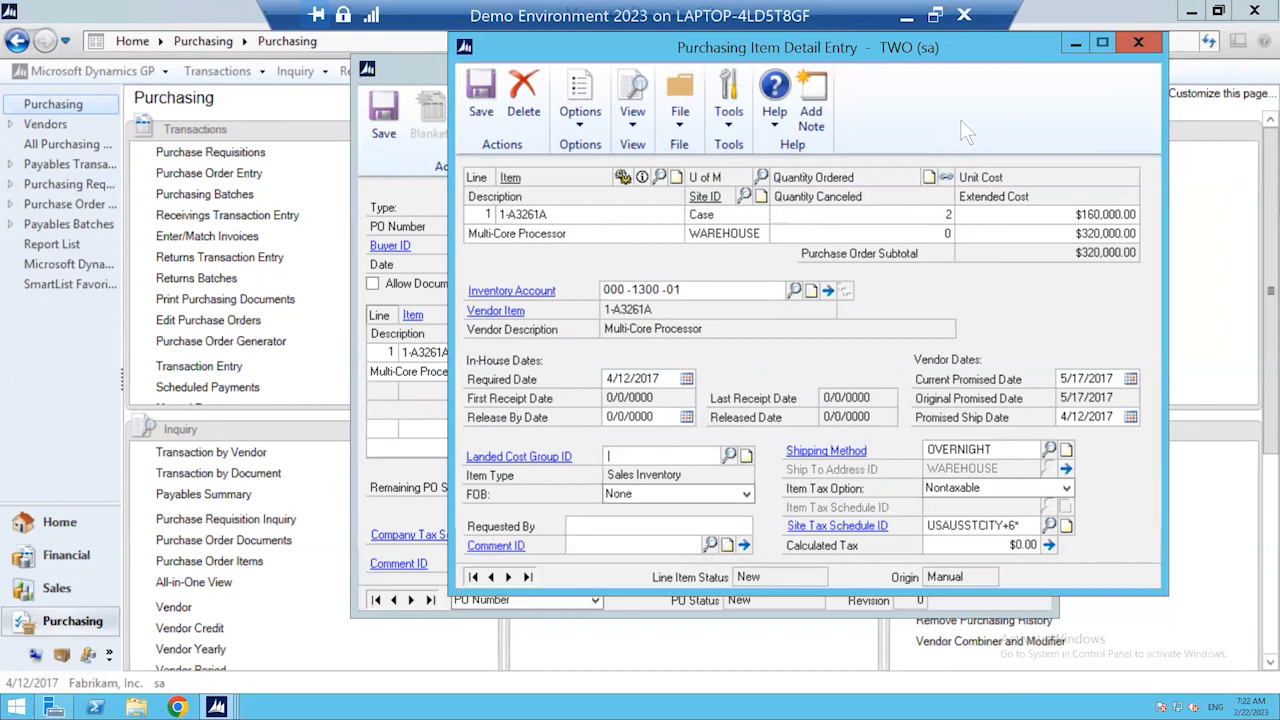
{"action": "left_click_drag", "start_coordinate": [956, 48], "coordinate": [870, 62]}
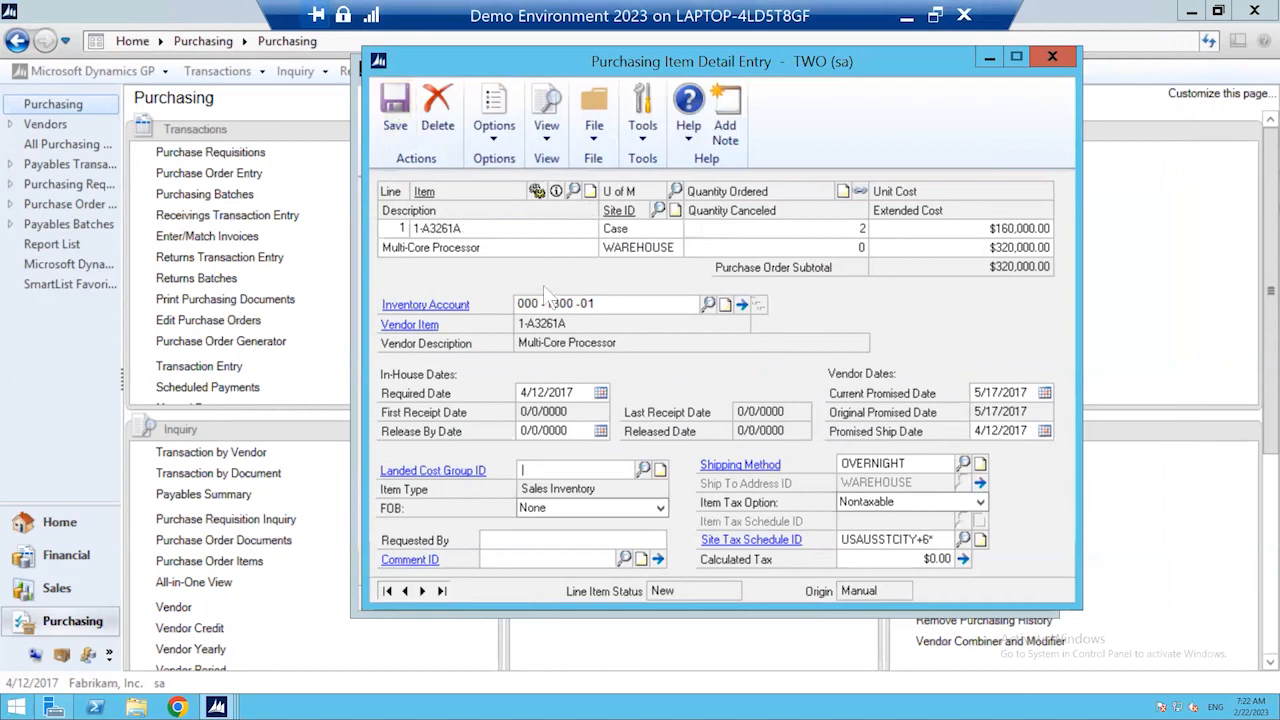
{"action": "left_click", "coordinate": [394, 112]}
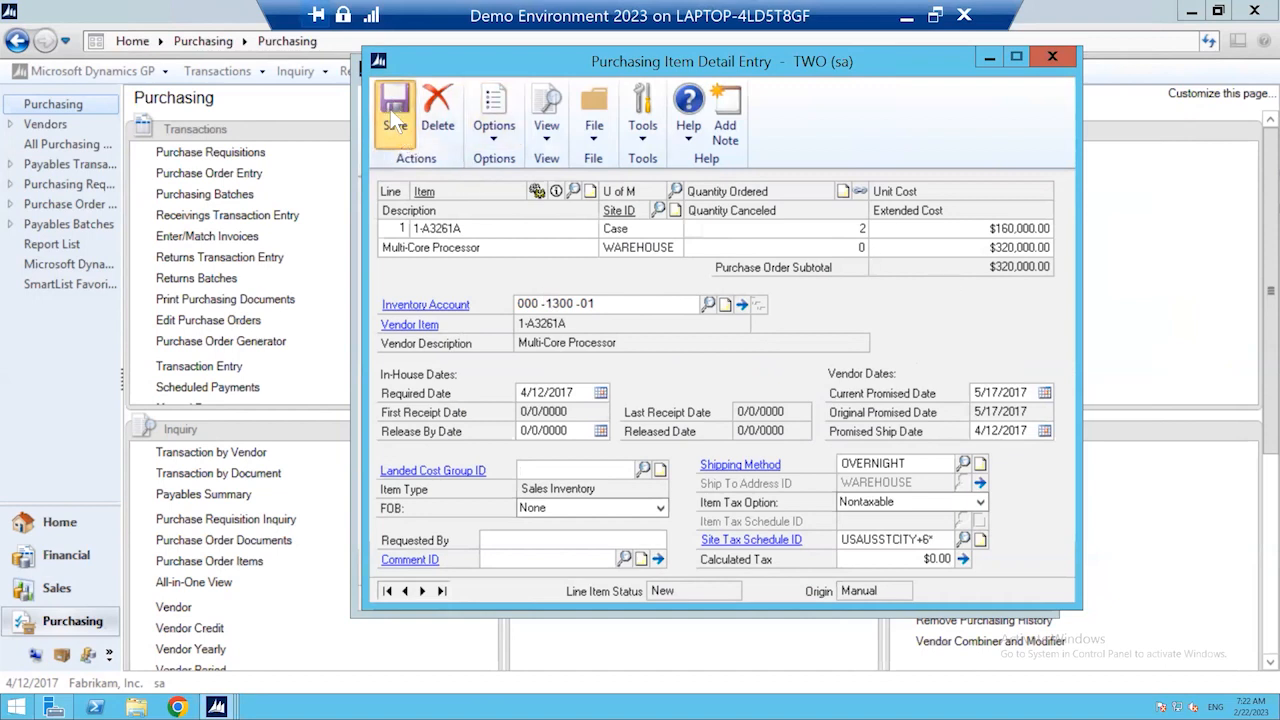
{"action": "left_click", "coordinate": [1052, 56]}
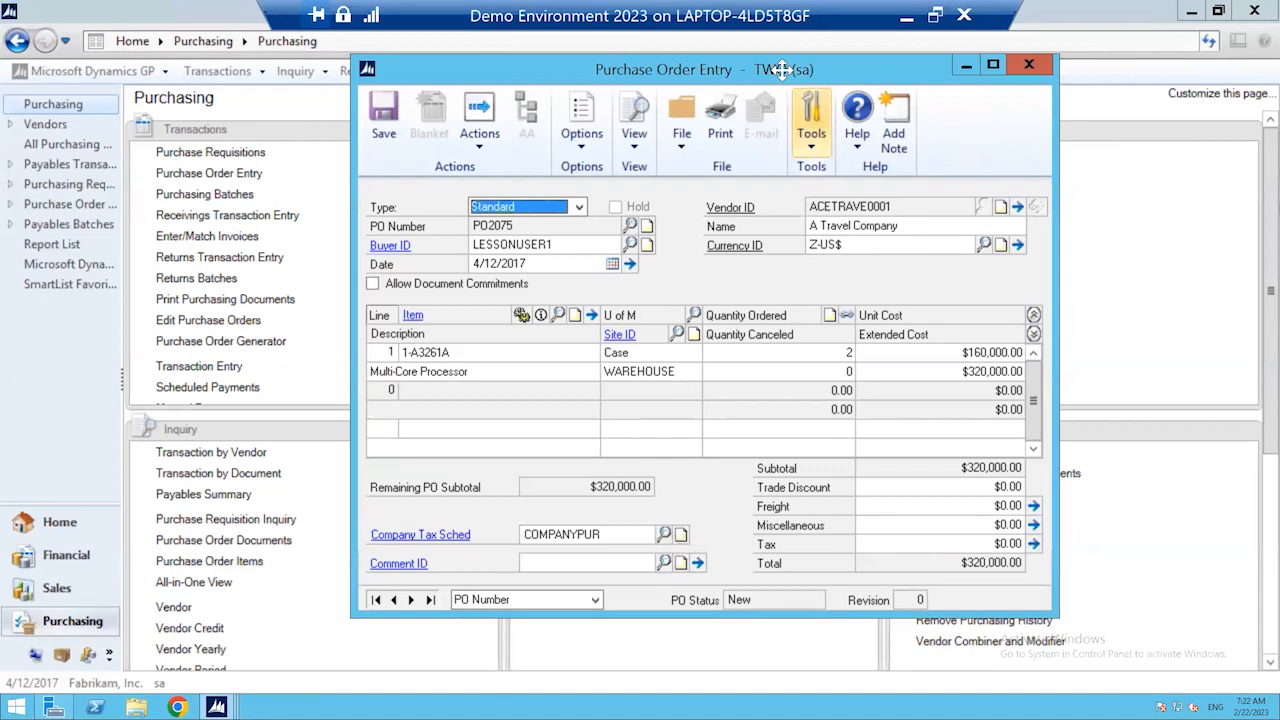
Step: Save the standard purchase order
{"action": "left_click_drag", "start_coordinate": [782, 69], "coordinate": [768, 65]}
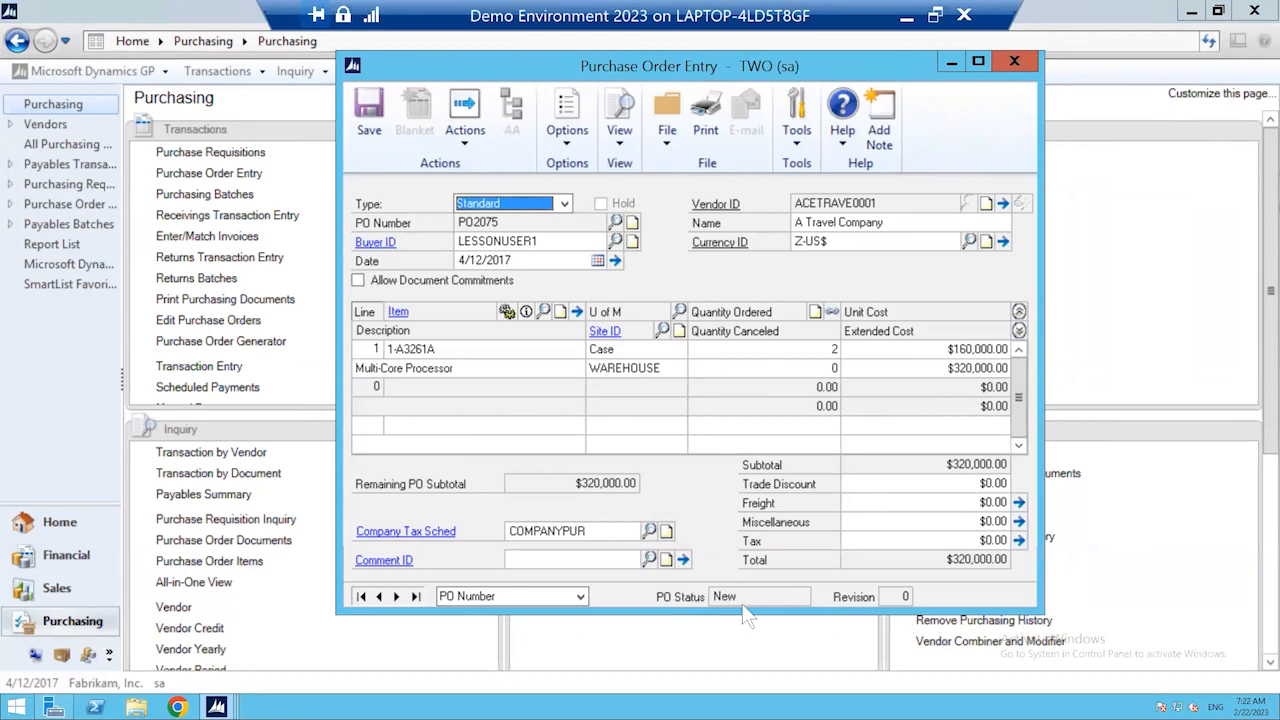
{"action": "left_click", "coordinate": [372, 108]}
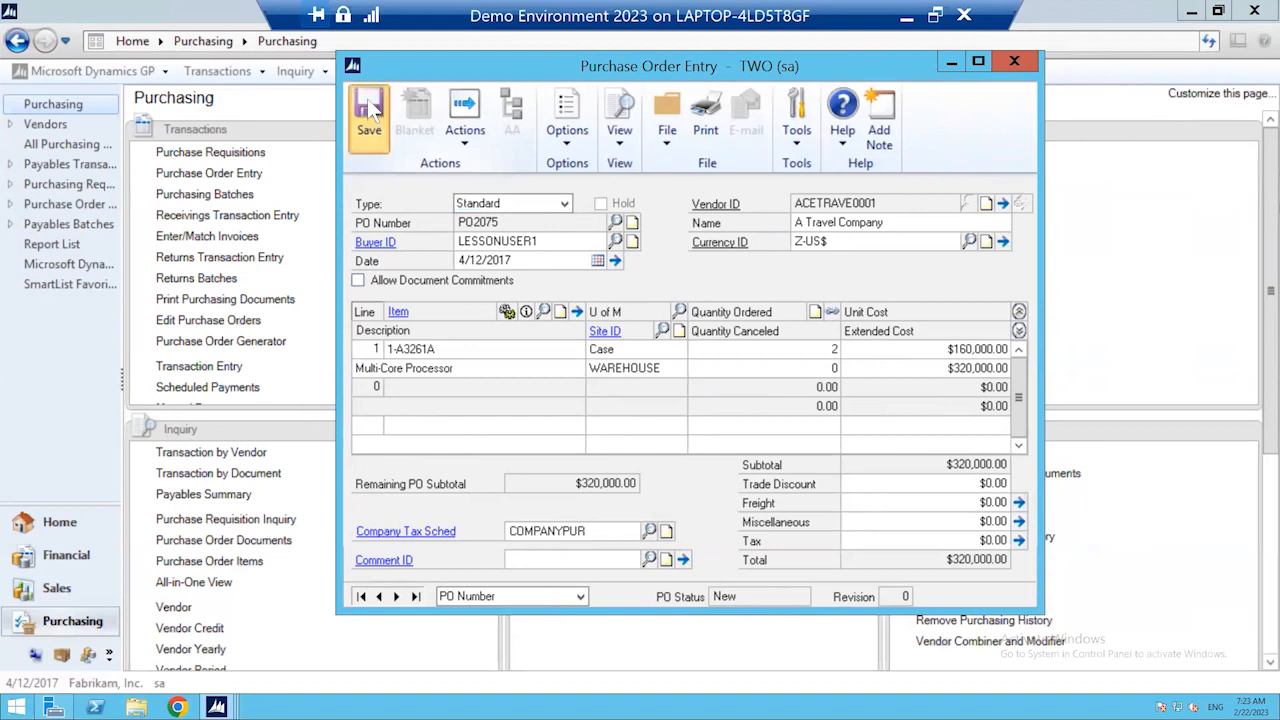
Step: Load the newly saved purchase order for A Travel Company from the purchase order lookup
{"action": "left_click", "coordinate": [616, 222]}
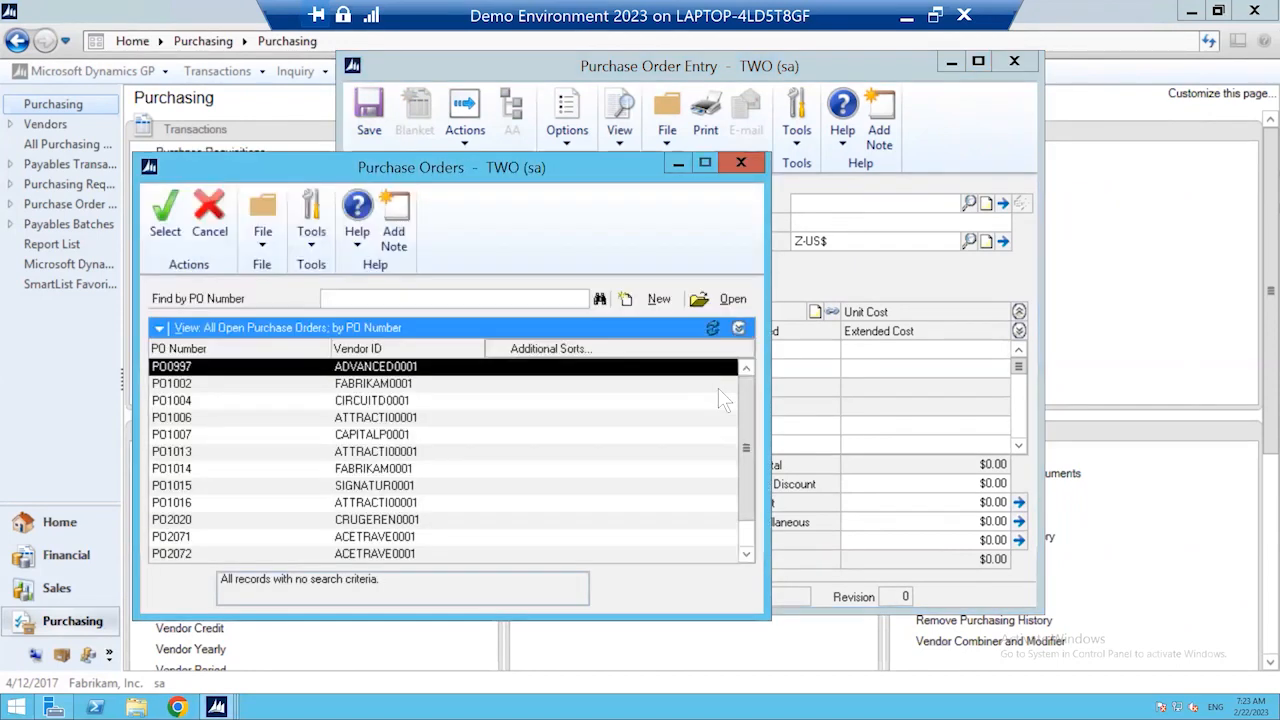
{"action": "left_click", "coordinate": [746, 553]}
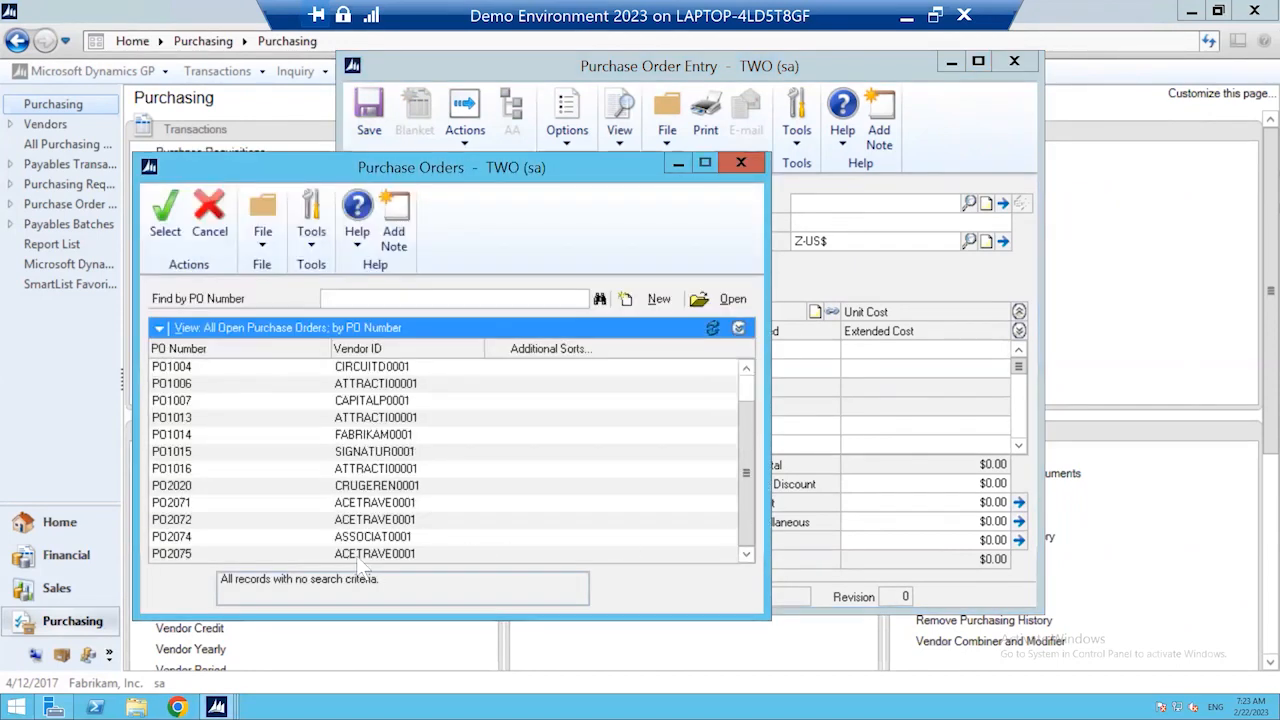
{"action": "left_click", "coordinate": [360, 555]}
{"action": "left_click", "coordinate": [166, 218]}
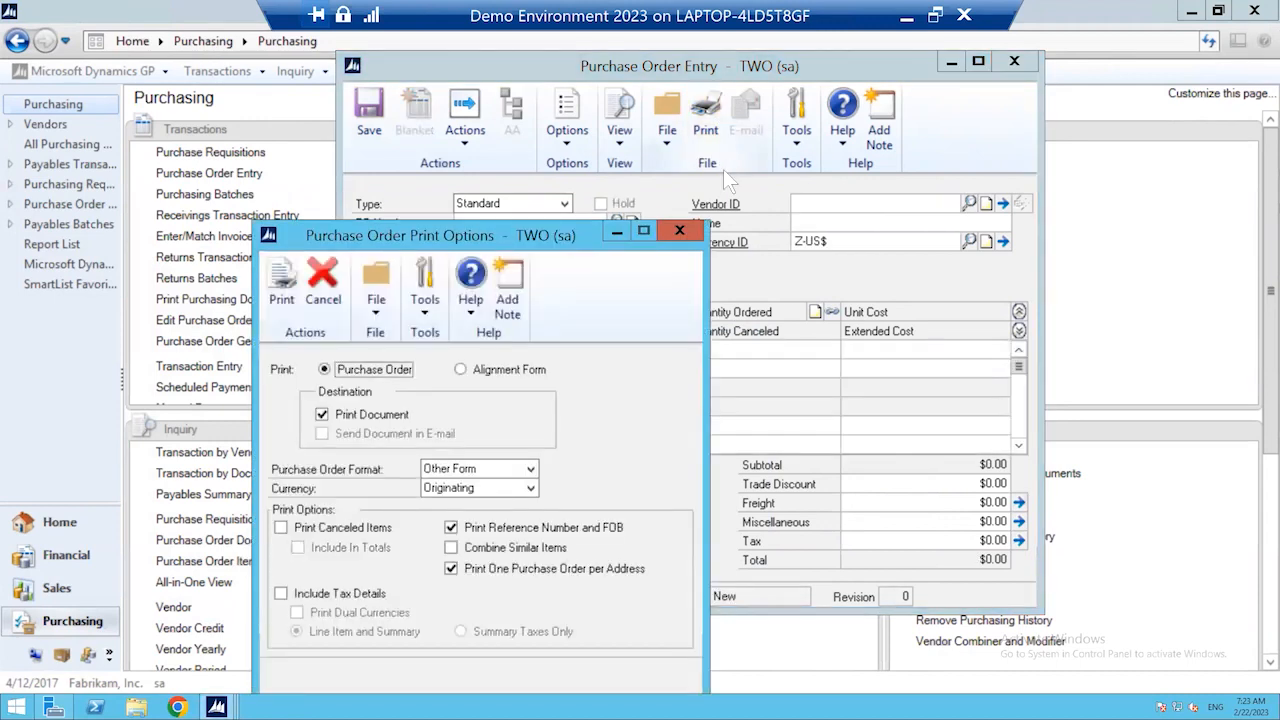
Step: Set the Purchase Order Format to Blank Paper in the purchase order's print options
{"action": "left_click_drag", "start_coordinate": [458, 243], "coordinate": [604, 145]}
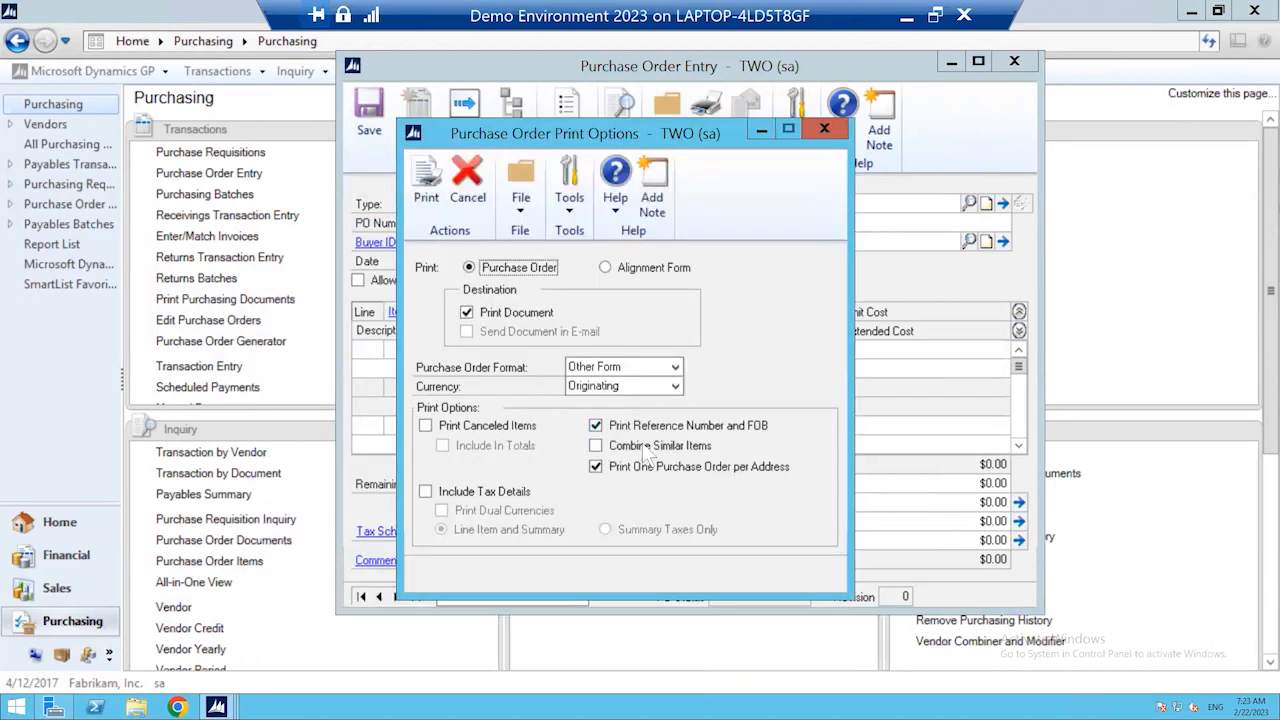
{"action": "left_click", "coordinate": [675, 368]}
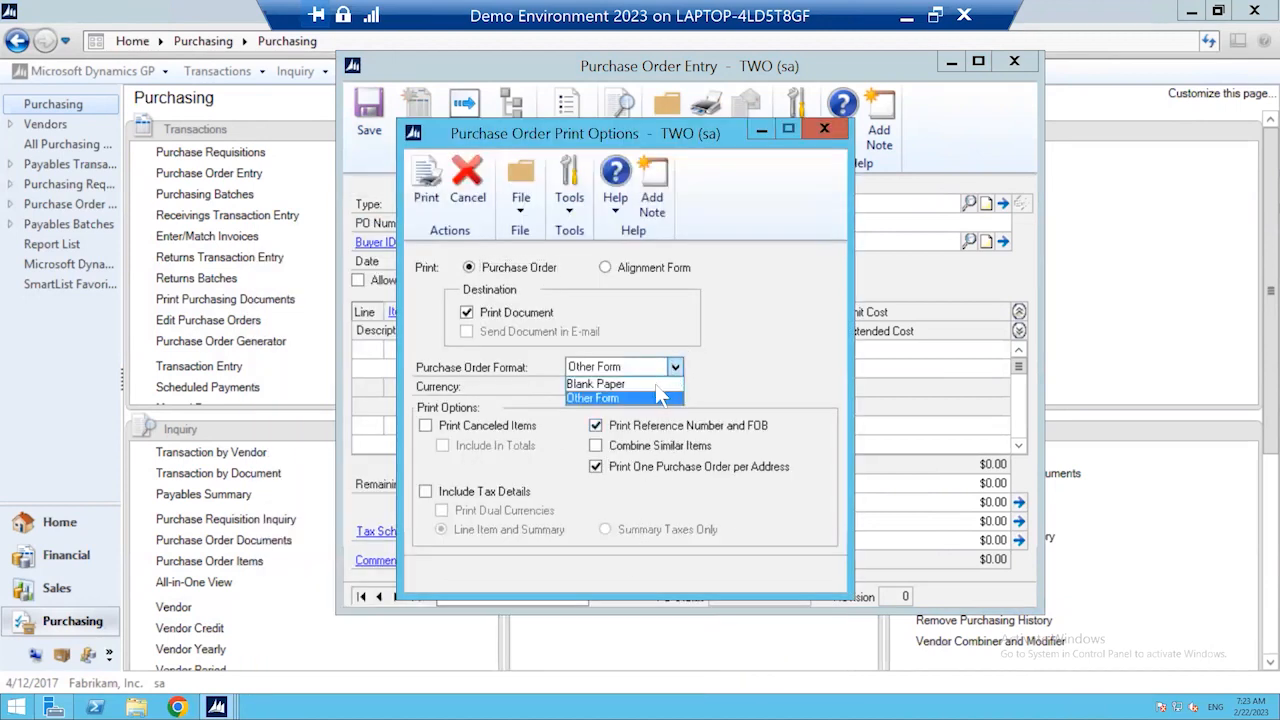
{"action": "left_click", "coordinate": [662, 384]}
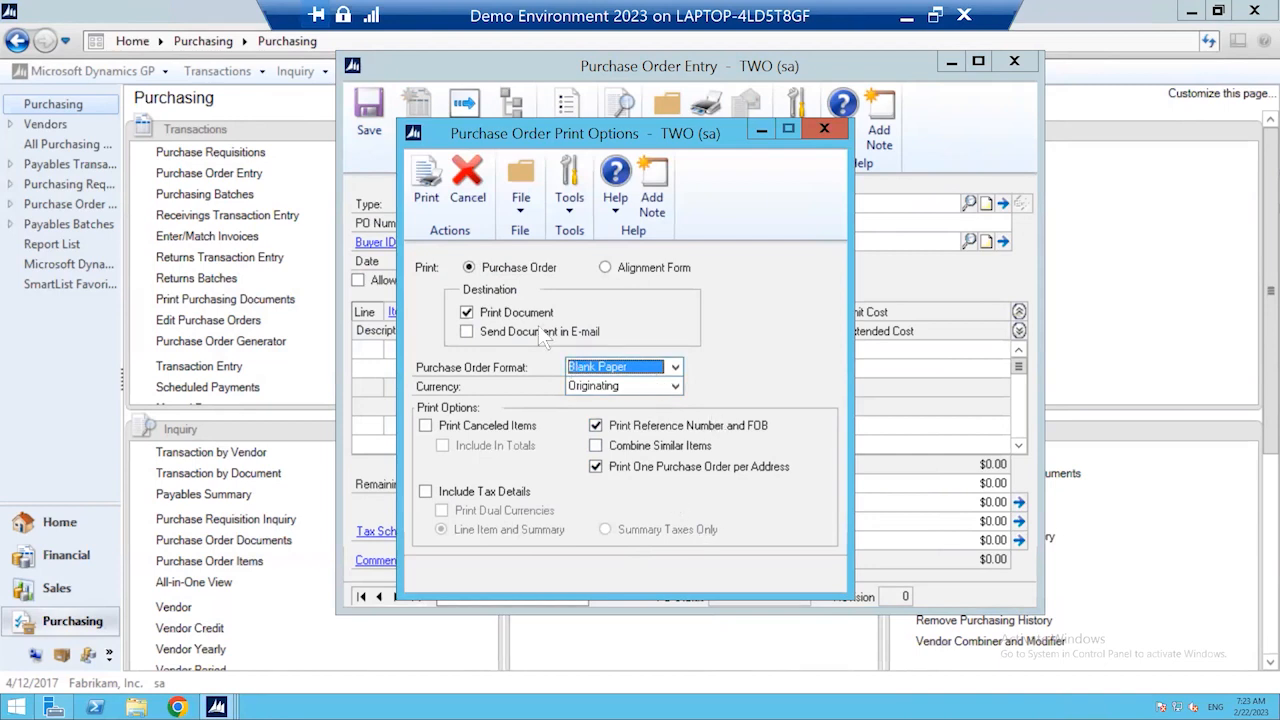
Step: Print the purchase order to the screen as a Template report, view it in WordPad and close it
{"action": "left_click", "coordinate": [425, 185]}
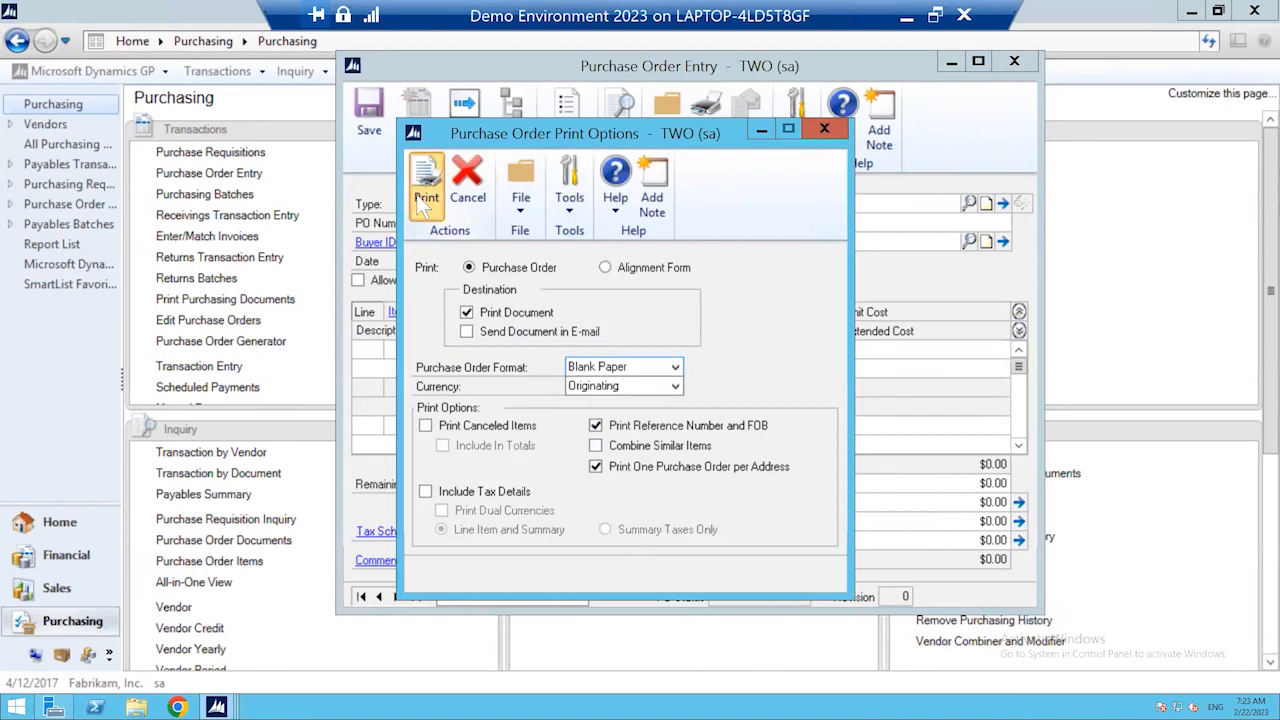
{"action": "left_click", "coordinate": [466, 358]}
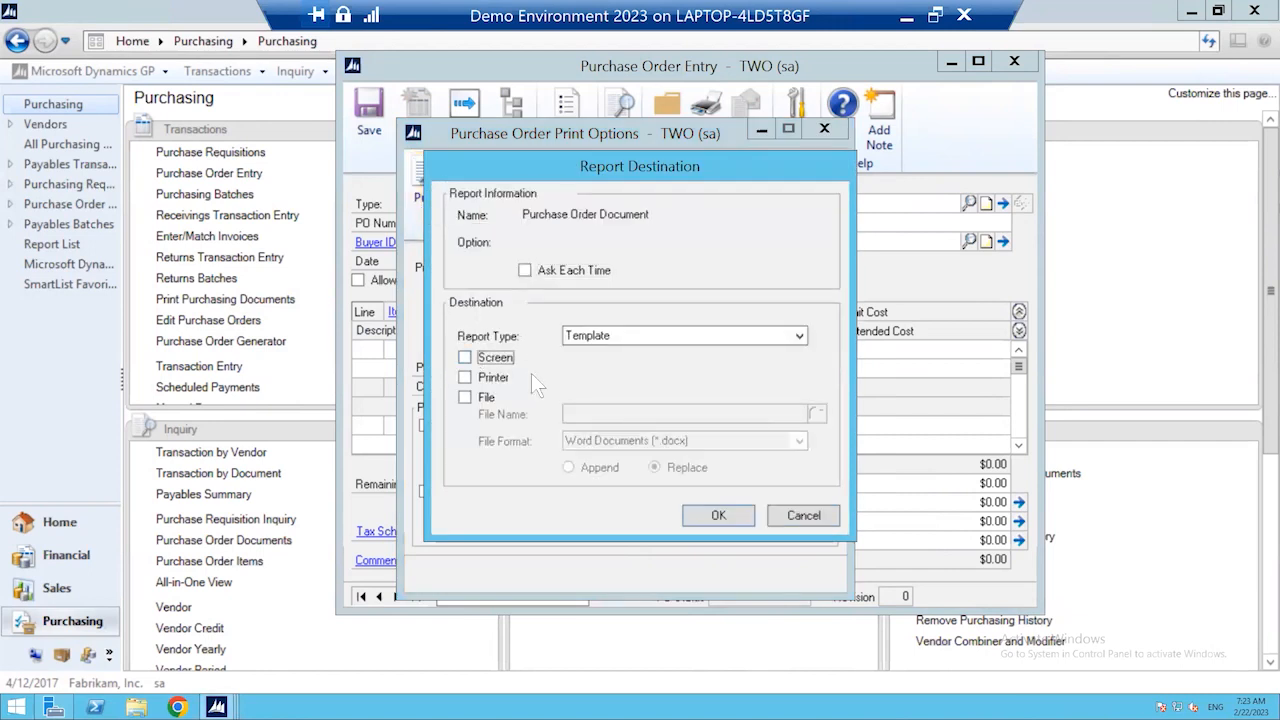
{"action": "left_click", "coordinate": [719, 517]}
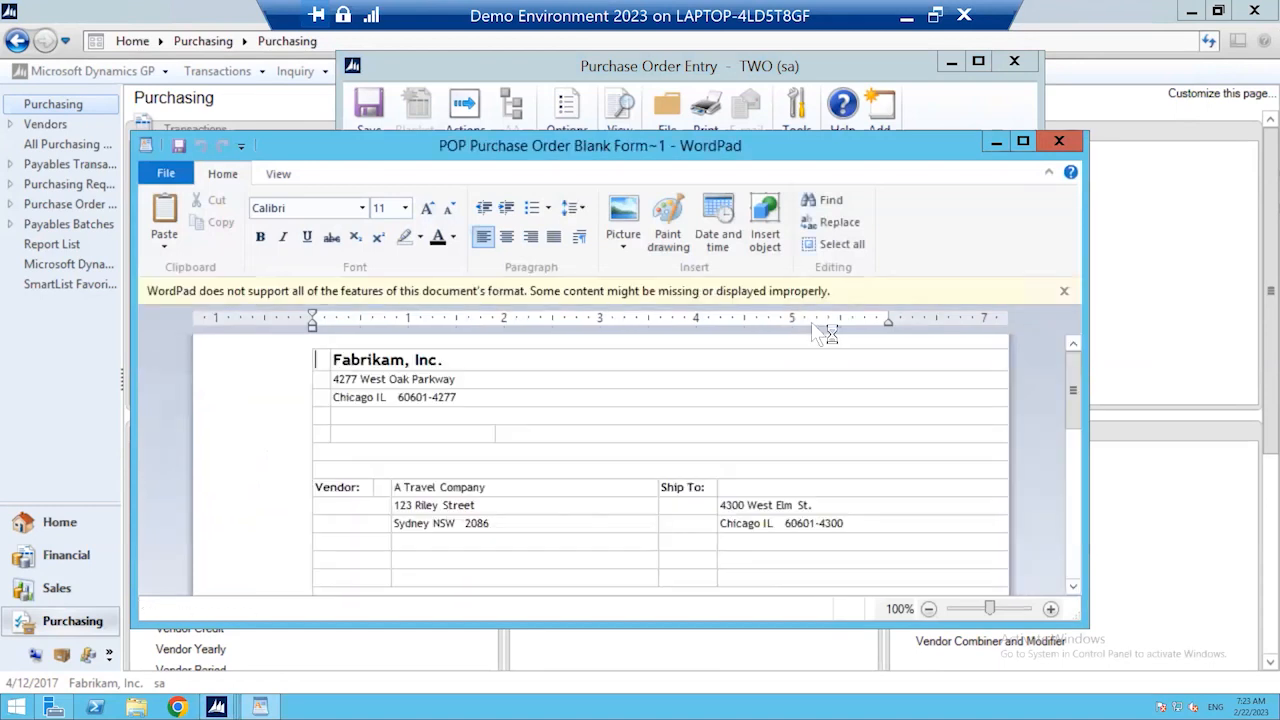
{"action": "left_click", "coordinate": [1023, 143]}
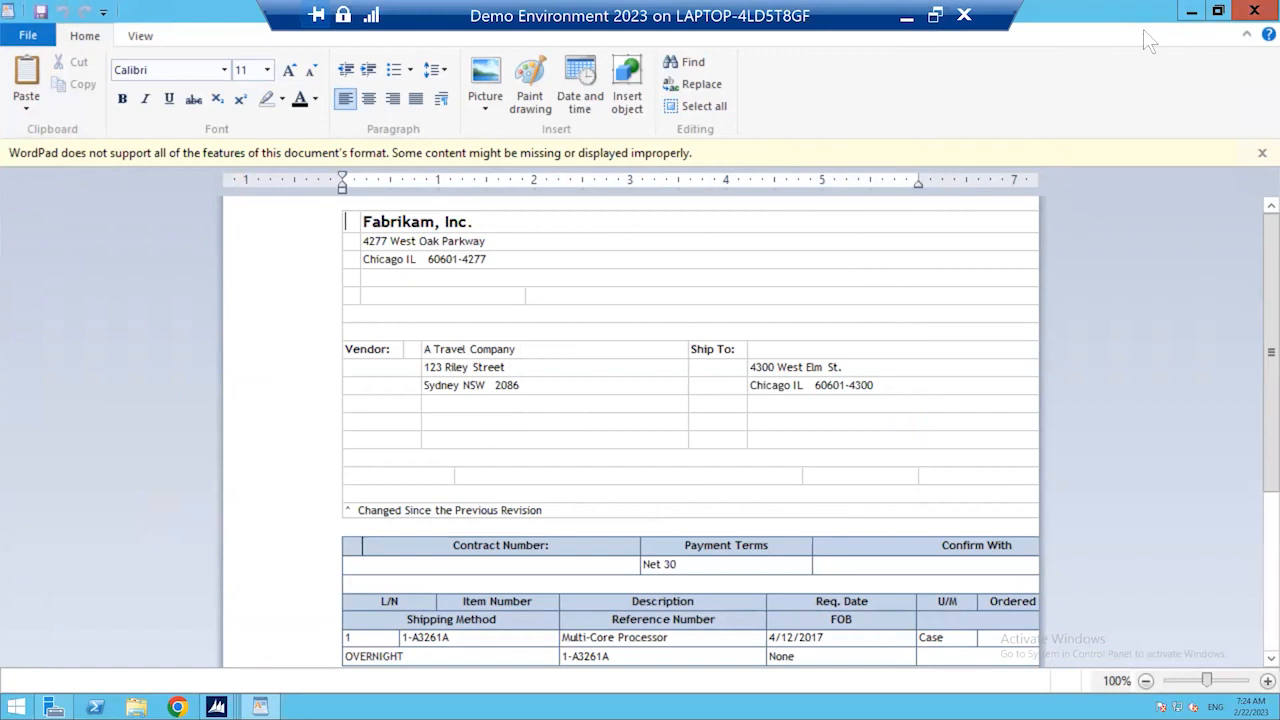
{"action": "left_click", "coordinate": [1254, 10]}
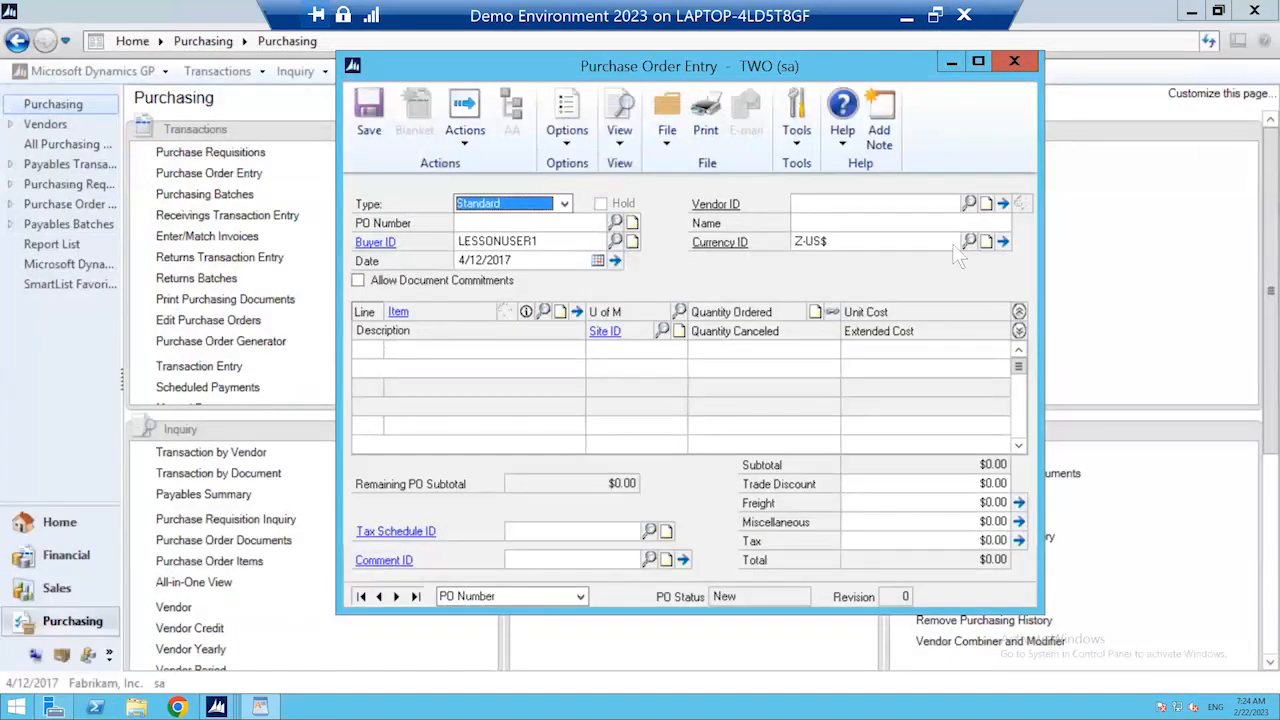
Step: Reload the same purchase order for A Travel Company and check its PO Status
{"action": "left_click", "coordinate": [616, 222]}
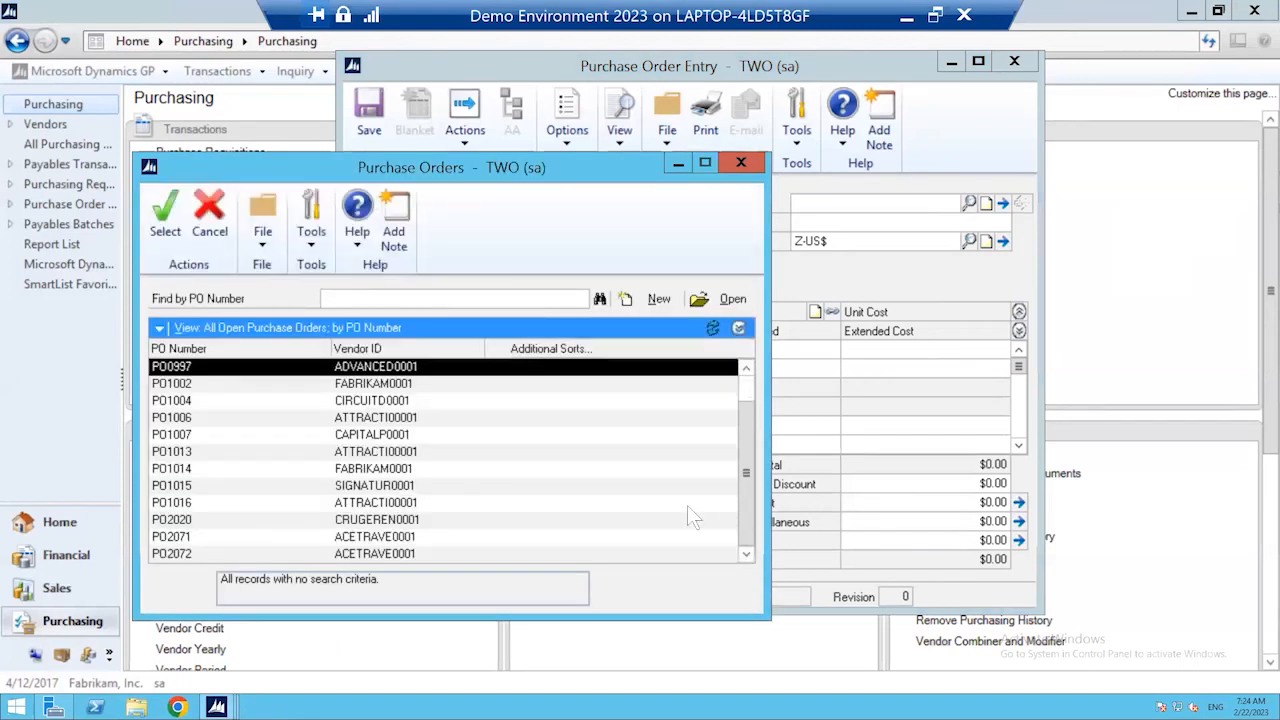
{"action": "scroll", "coordinate": [687, 505], "scroll_direction": "down", "scroll_amount": 1}
{"action": "left_click", "coordinate": [395, 556]}
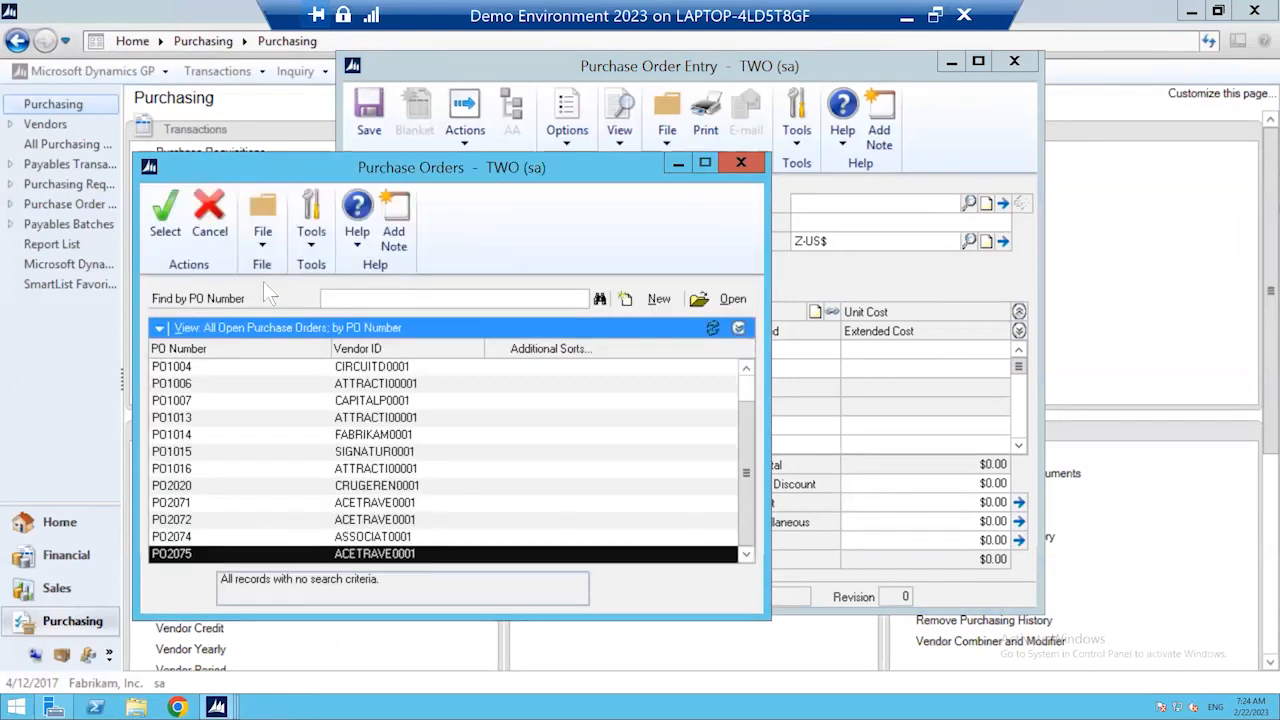
{"action": "left_click", "coordinate": [166, 228]}
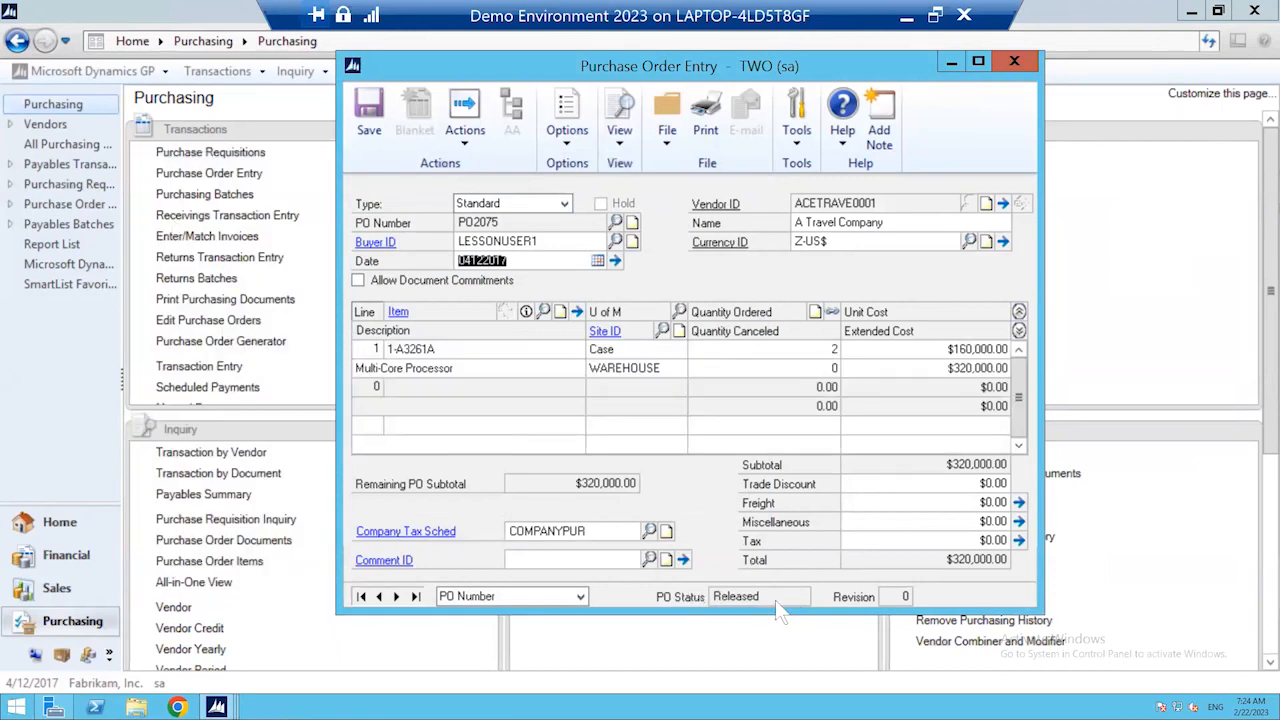
Step: Open the print options for the reloaded purchase order and choose the Blank Paper format
{"action": "left_click", "coordinate": [705, 118]}
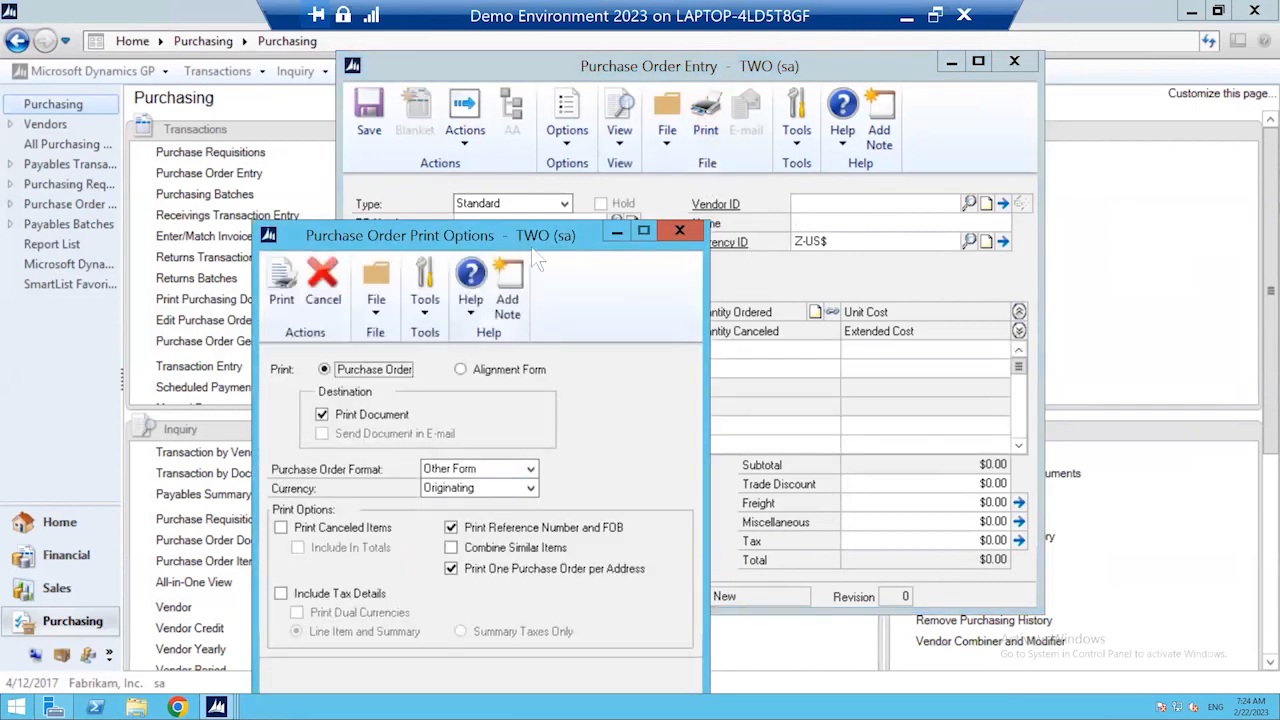
{"action": "left_click_drag", "start_coordinate": [534, 246], "coordinate": [587, 170]}
{"action": "left_click", "coordinate": [583, 393]}
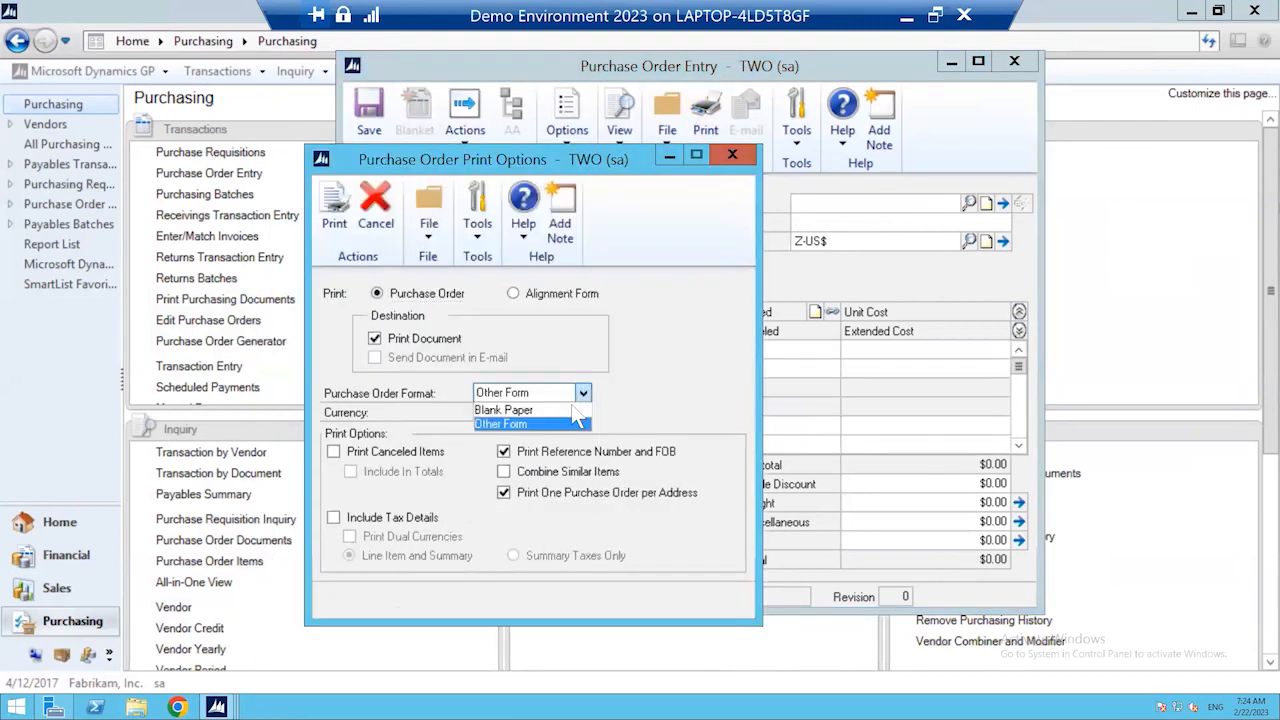
{"action": "left_click", "coordinate": [532, 410]}
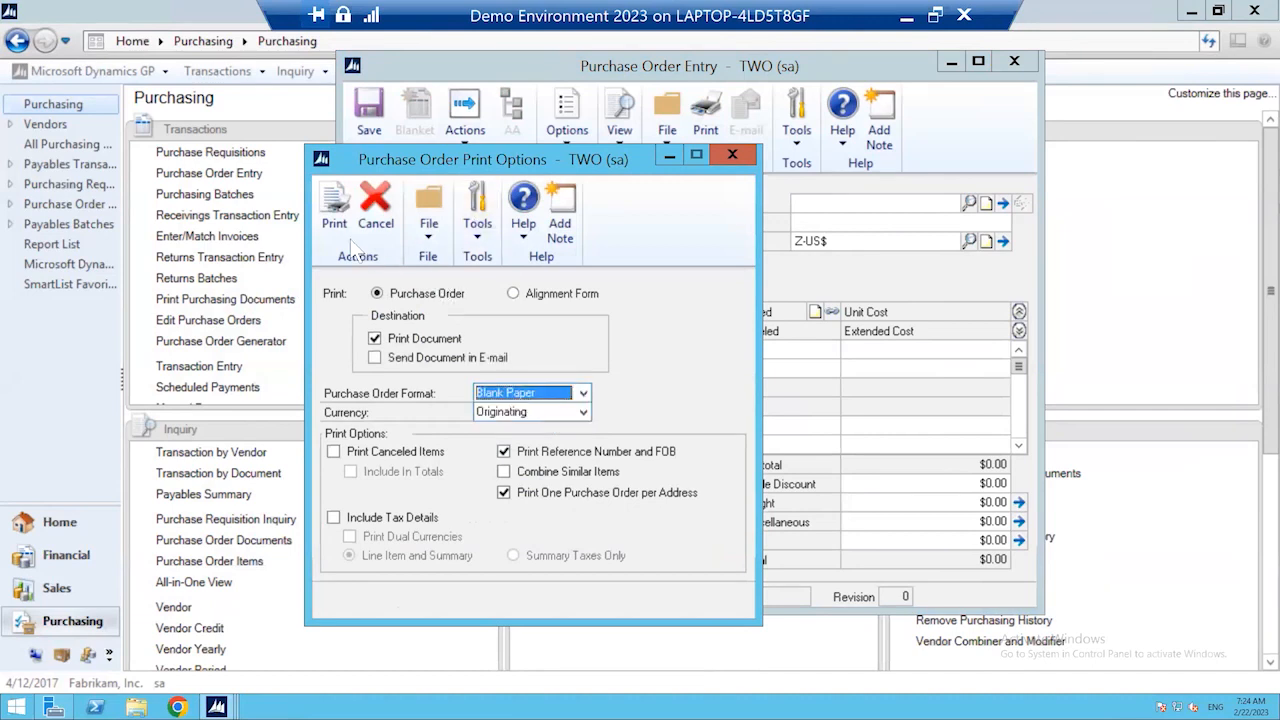
Step: Print the purchase order document to the screen with the Standard report type
{"action": "left_click", "coordinate": [335, 212]}
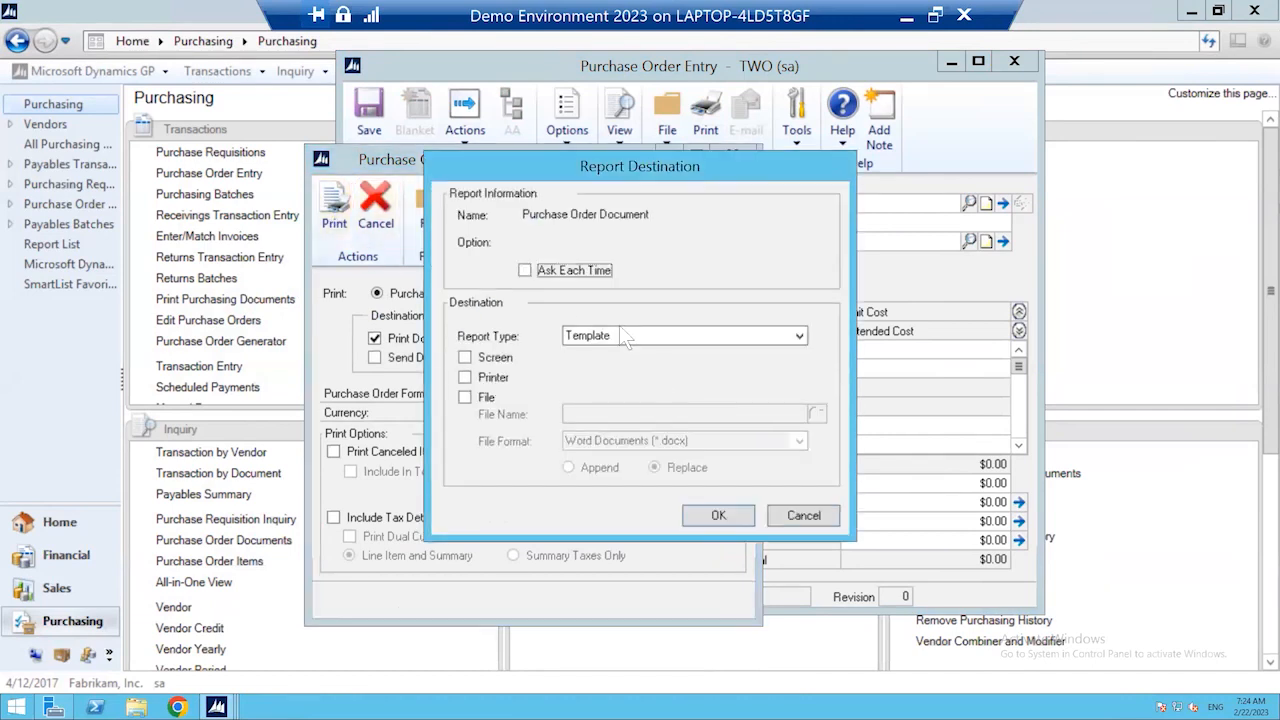
{"action": "left_click", "coordinate": [465, 357]}
{"action": "left_click", "coordinate": [643, 335]}
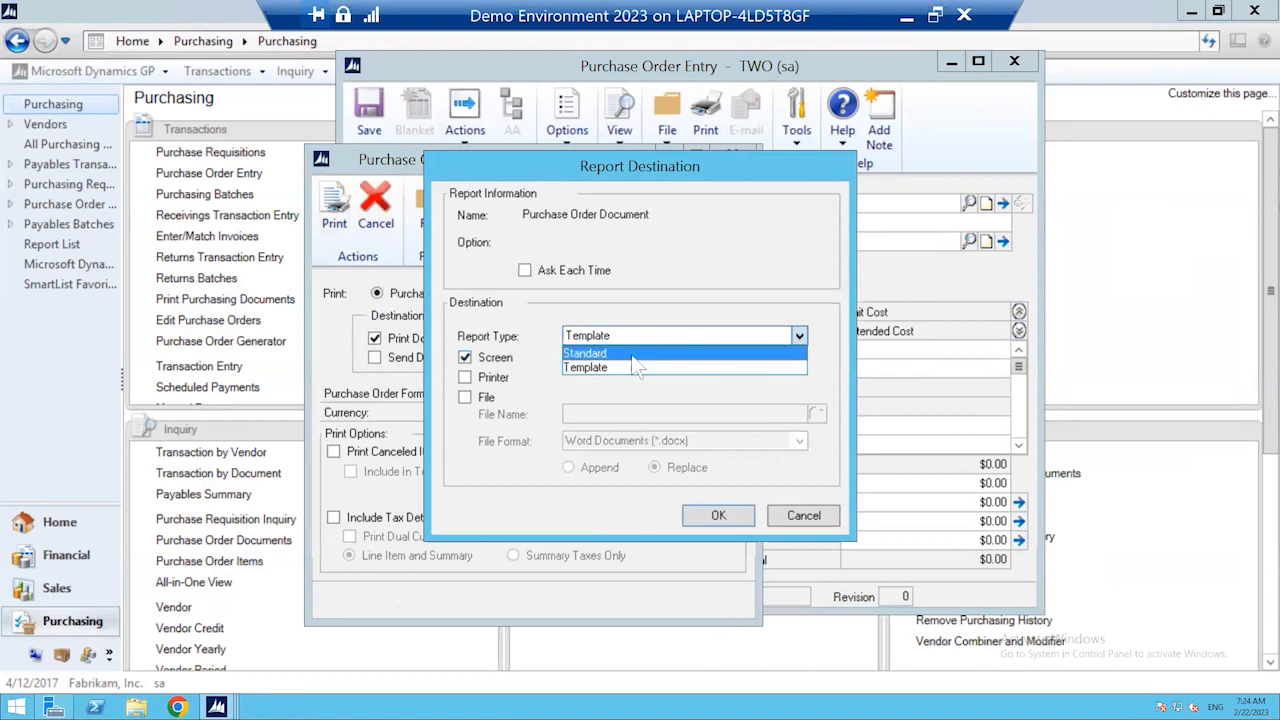
{"action": "left_click", "coordinate": [631, 347]}
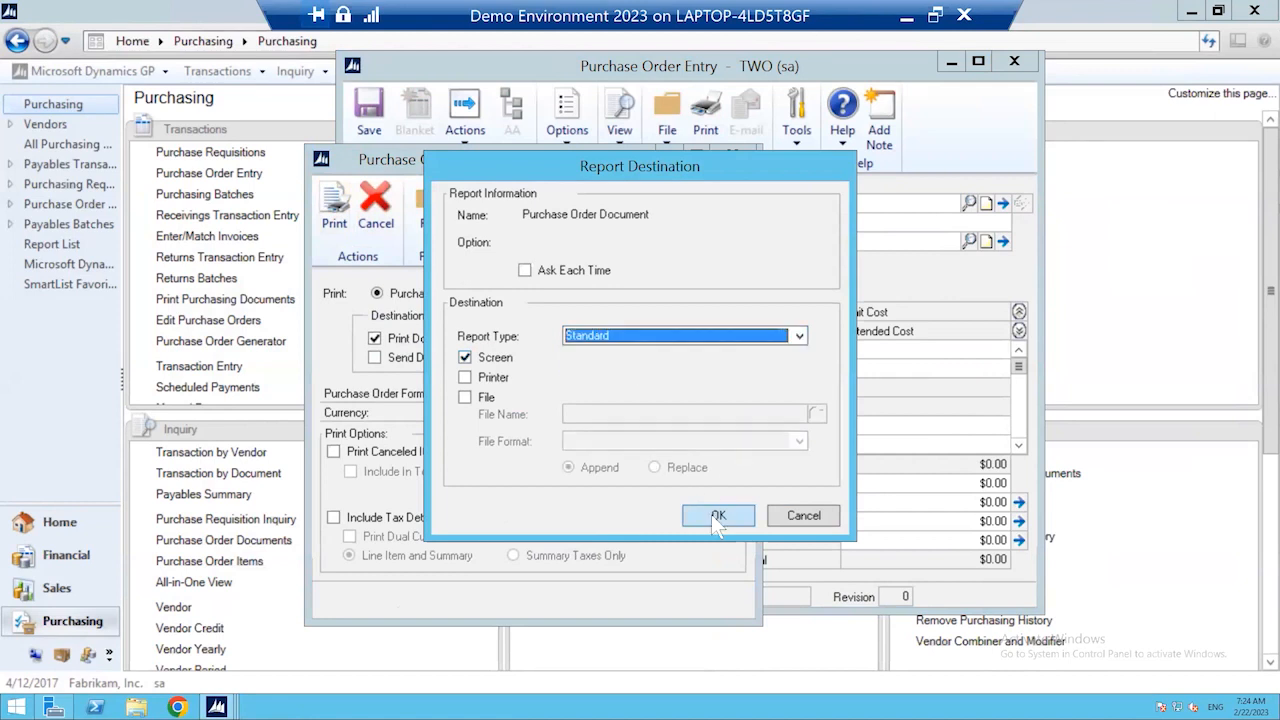
{"action": "left_click", "coordinate": [711, 514]}
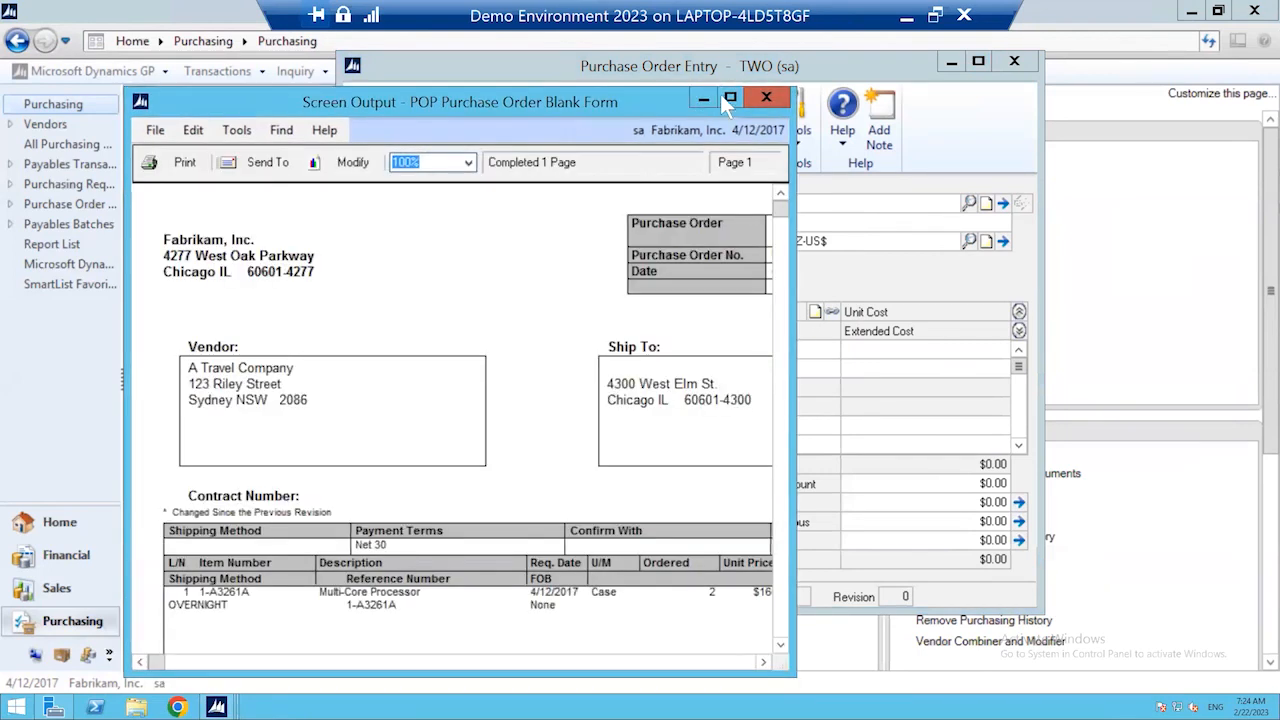
Step: Widen the Screen Output window to review the full purchase order report, including its line prices, and close it
{"action": "left_click_drag", "start_coordinate": [619, 101], "coordinate": [774, 65]}
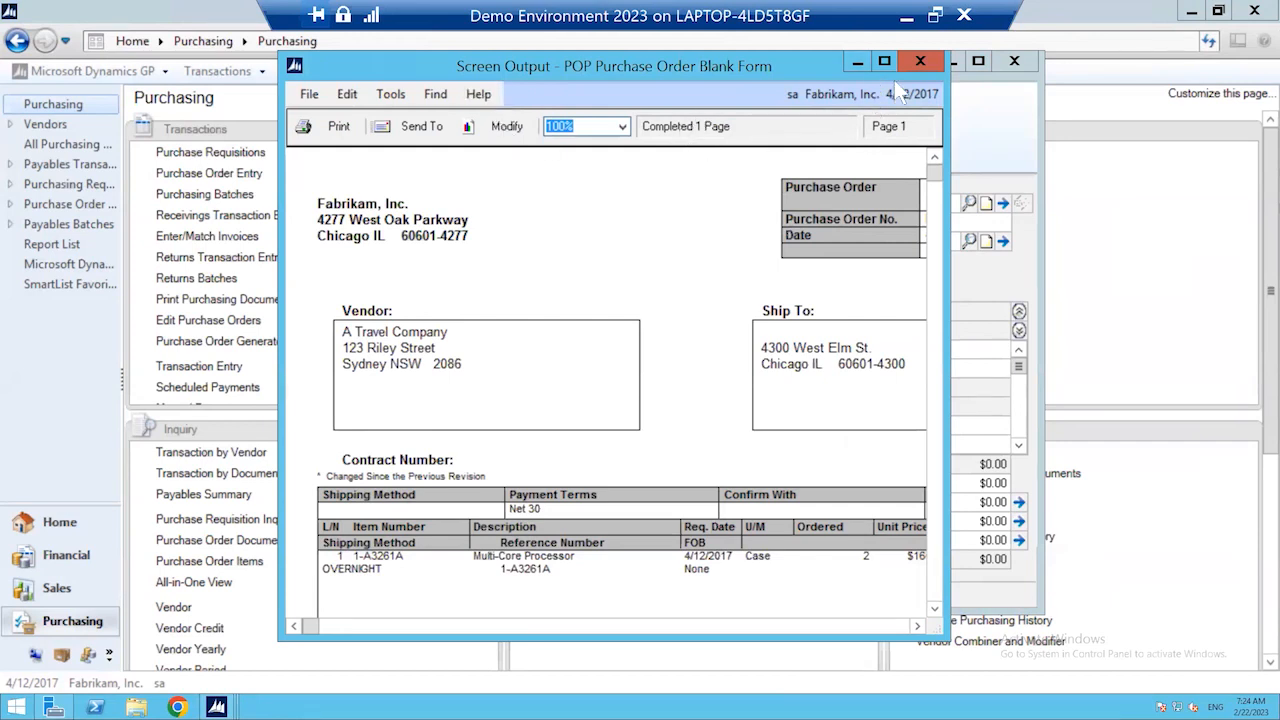
{"action": "left_click_drag", "start_coordinate": [946, 213], "coordinate": [1157, 239]}
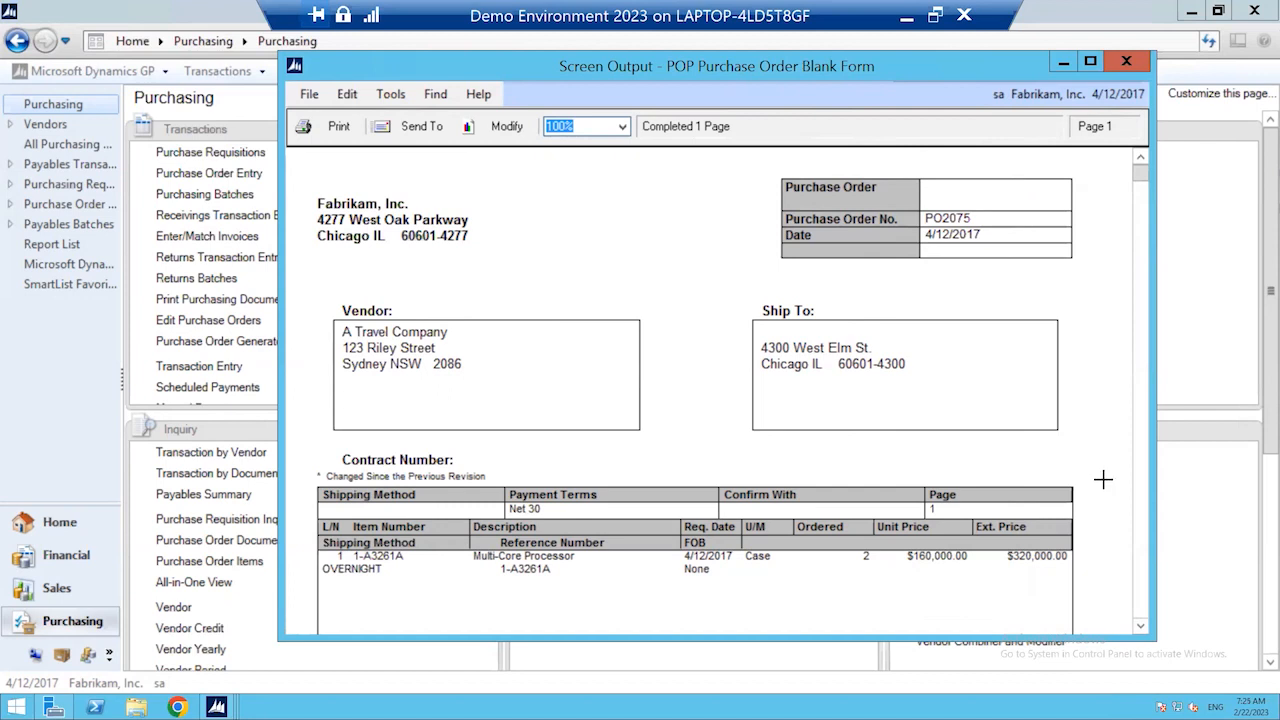
{"action": "left_click", "coordinate": [1126, 62]}
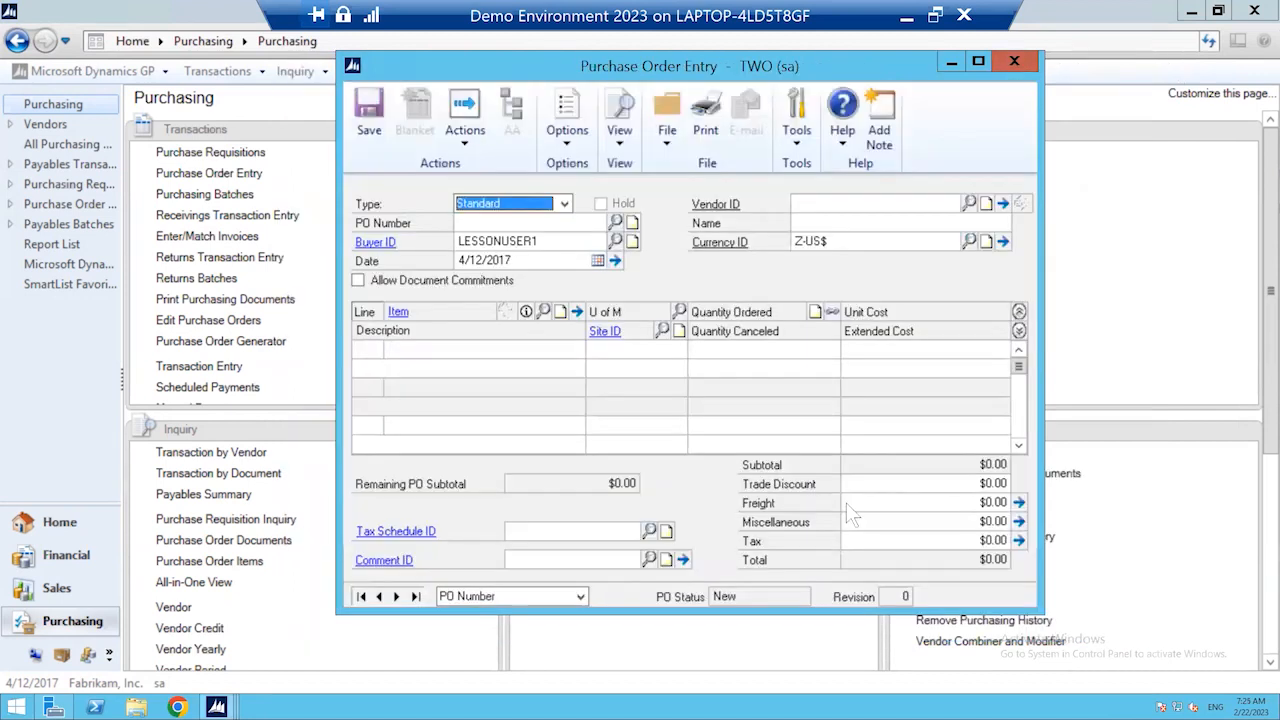
Step: Bring up the last purchase order record, review its status and tax amount, and save it
{"action": "left_click", "coordinate": [412, 597]}
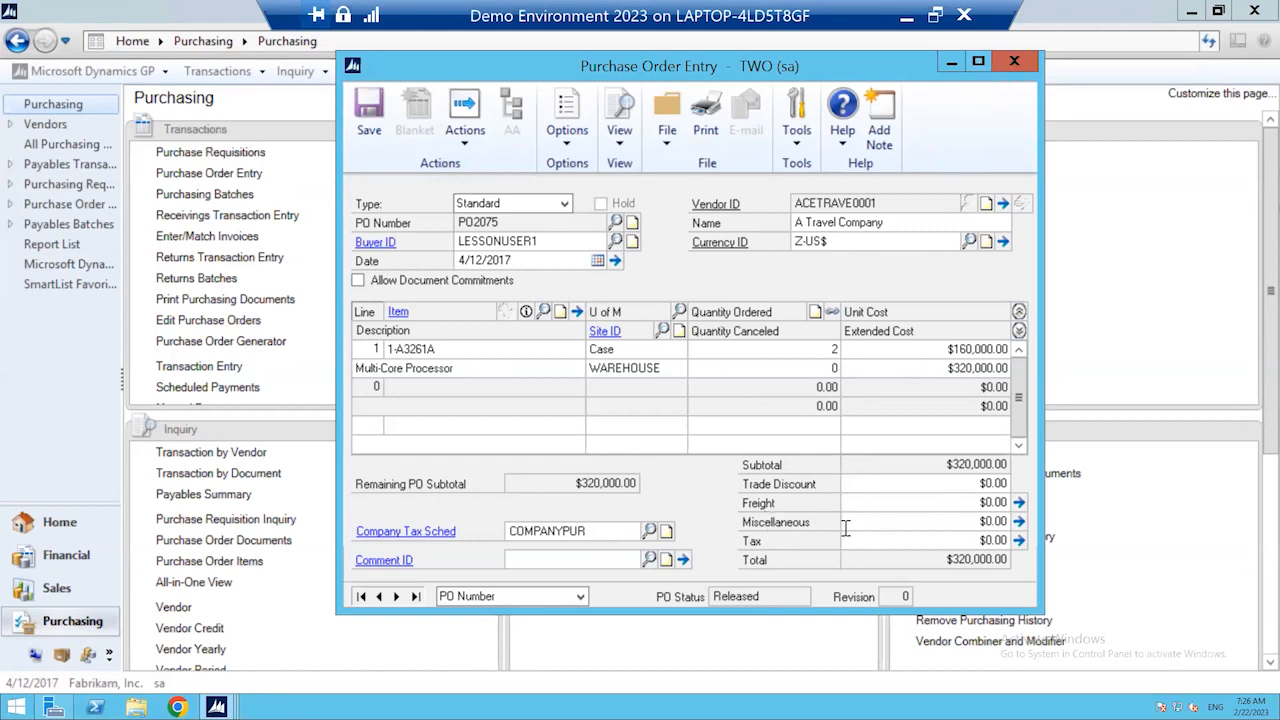
{"action": "left_click", "coordinate": [967, 540]}
{"action": "left_click", "coordinate": [371, 106]}
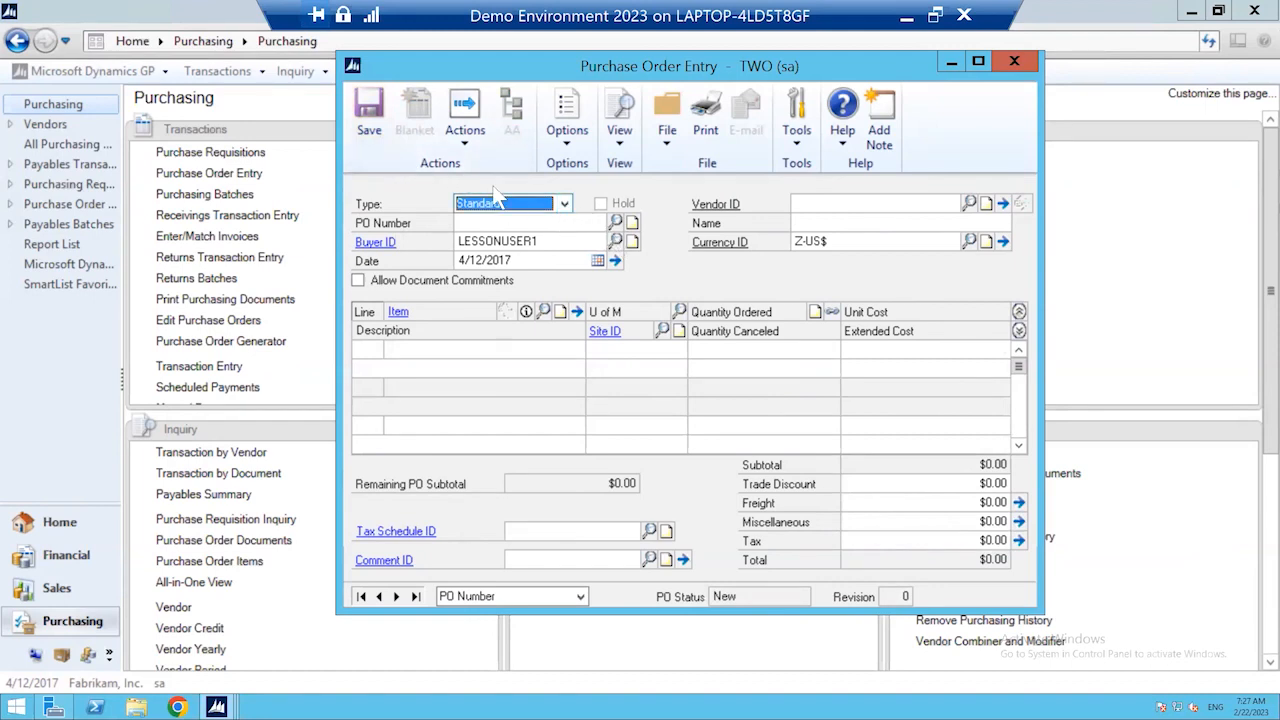
Step: Start a Drop-Ship purchase order with the default PO number and choose A Travel Company as its vendor
{"action": "left_click", "coordinate": [565, 204]}
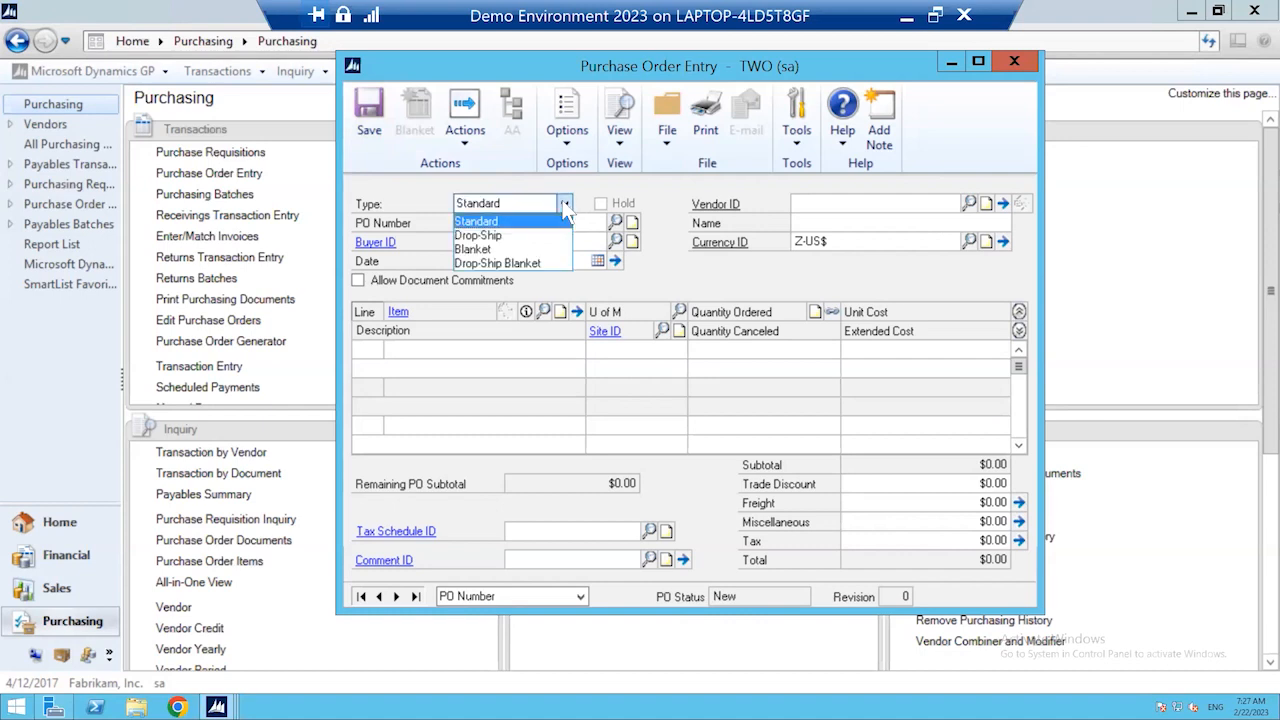
{"action": "left_click", "coordinate": [527, 236]}
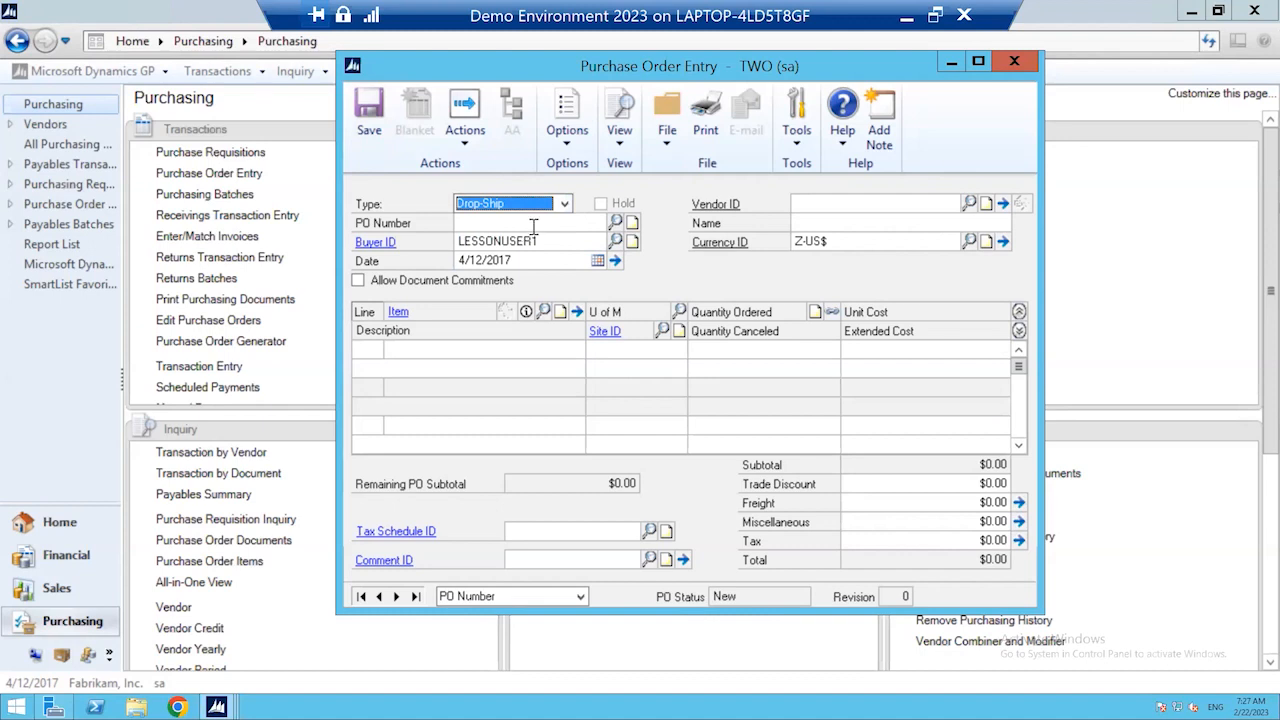
{"action": "key", "text": "Tab"}
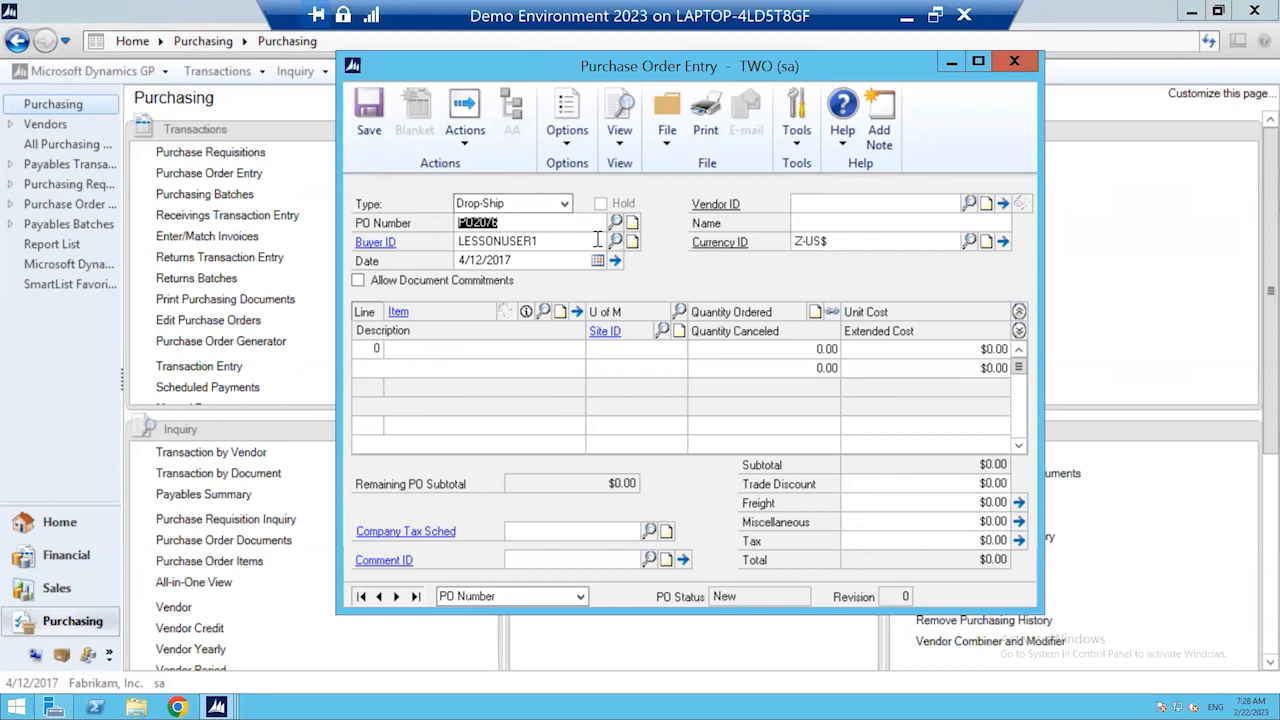
{"action": "left_click", "coordinate": [969, 203]}
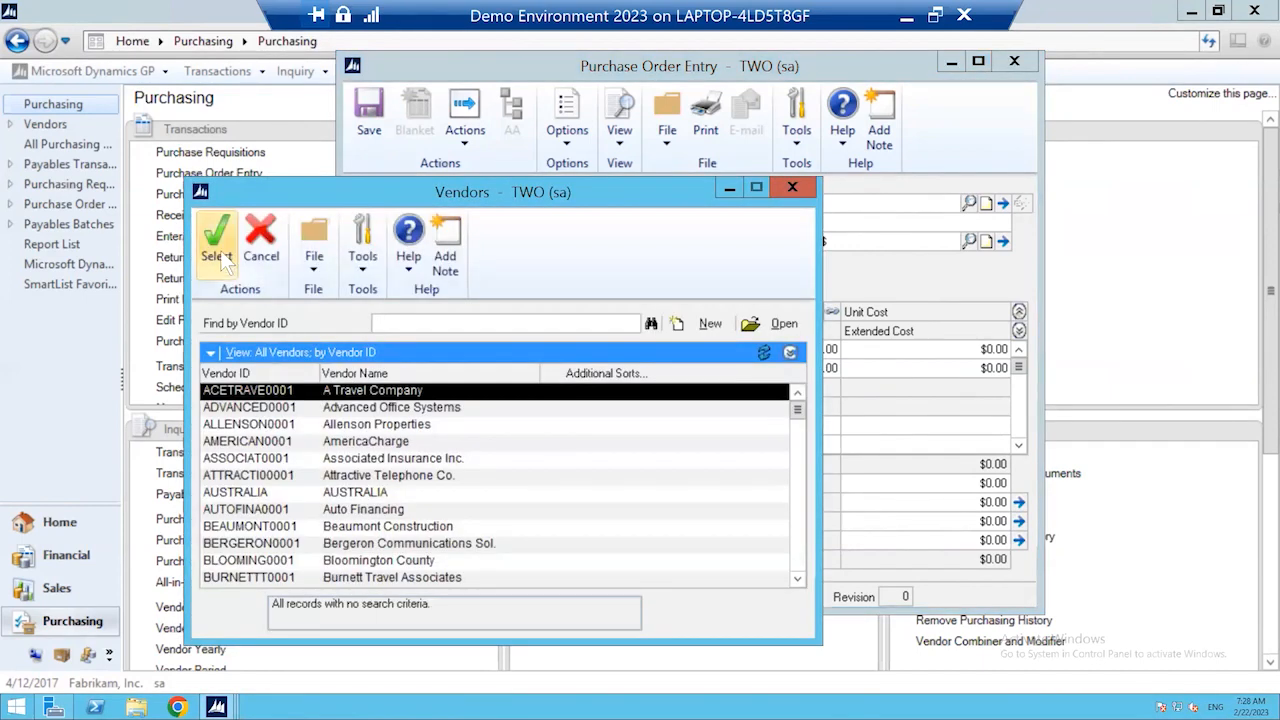
{"action": "left_click", "coordinate": [218, 256]}
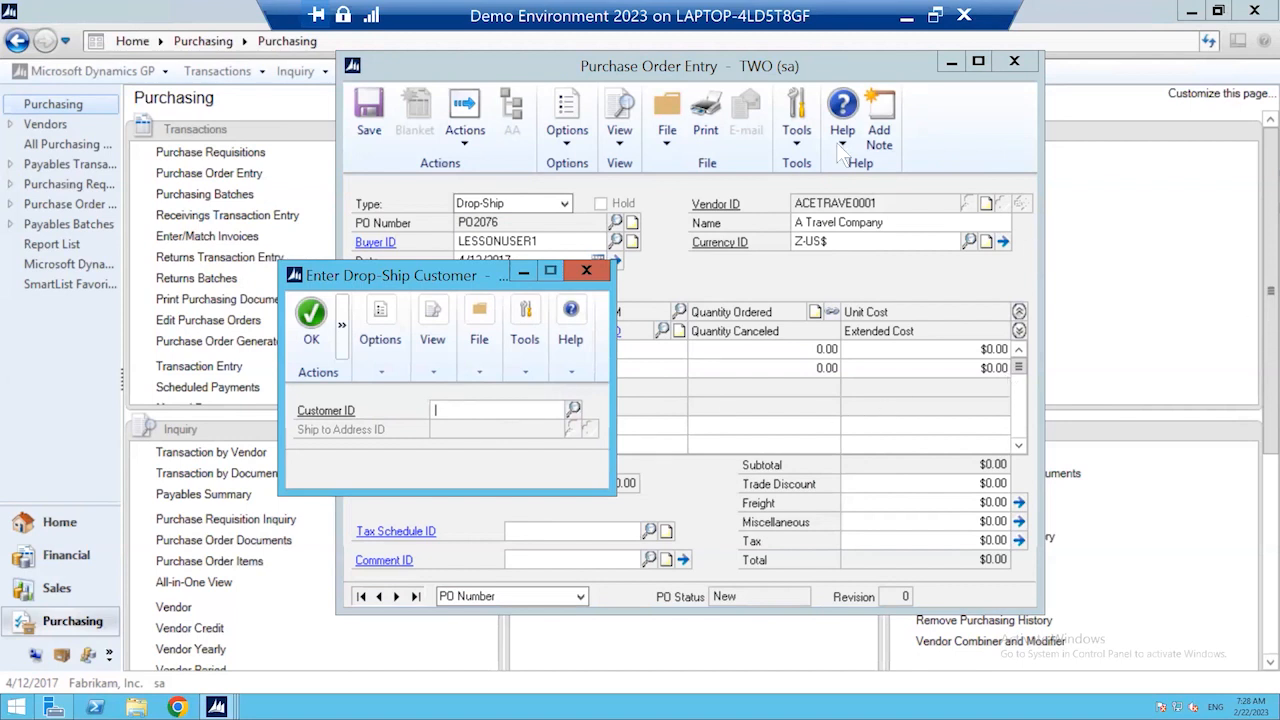
Step: Assign Aaron Fitz Electrical as the drop-ship customer from the customer lookup
{"action": "left_click_drag", "start_coordinate": [551, 271], "coordinate": [955, 273]}
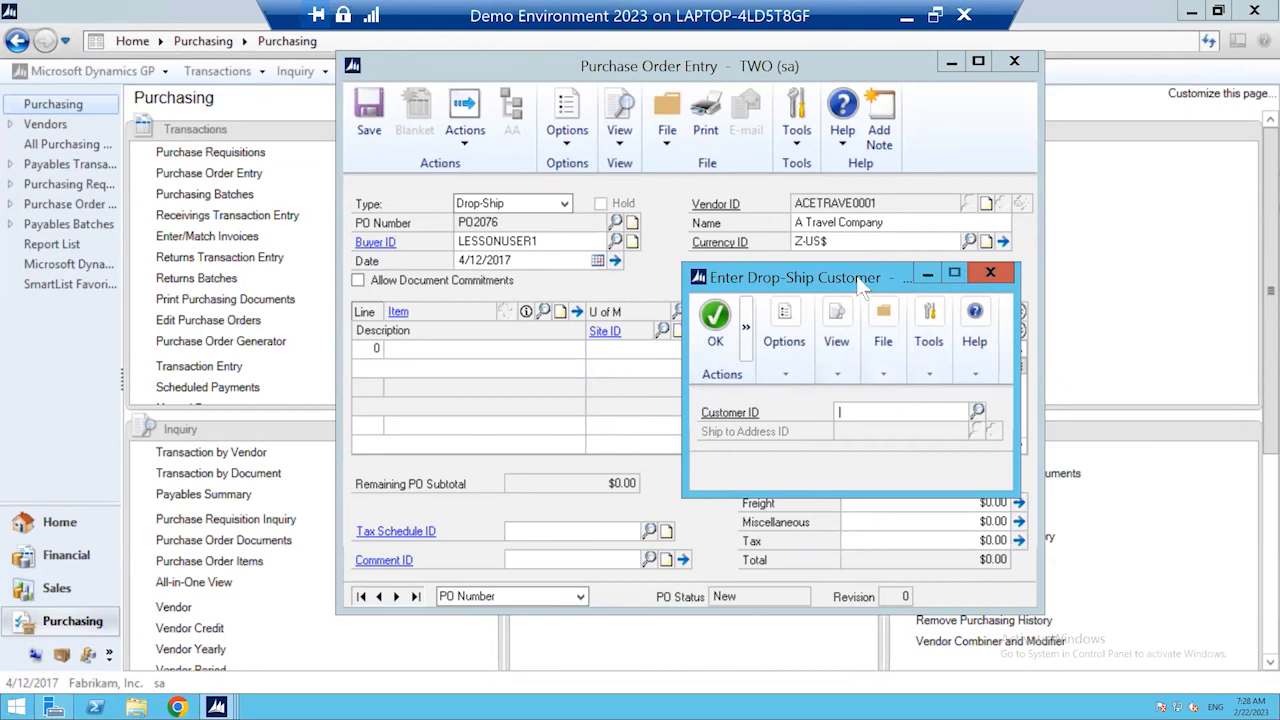
{"action": "left_click_drag", "start_coordinate": [863, 279], "coordinate": [696, 250]}
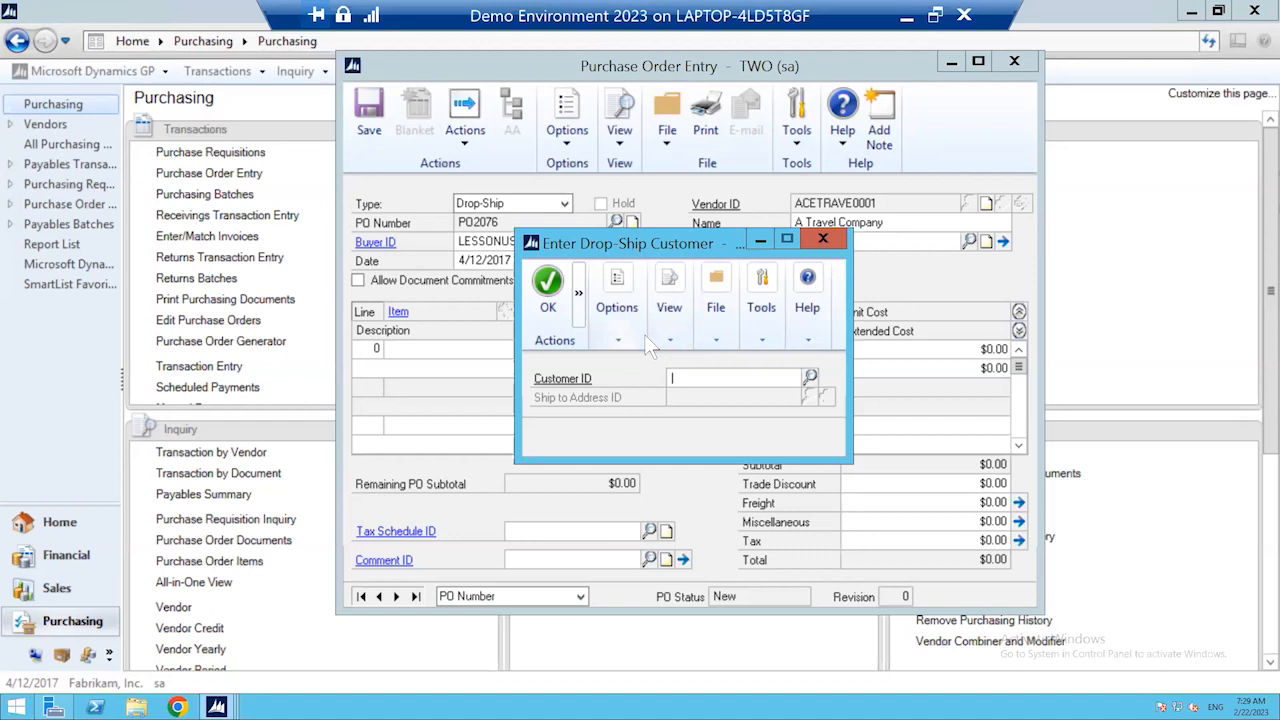
{"action": "left_click", "coordinate": [810, 378]}
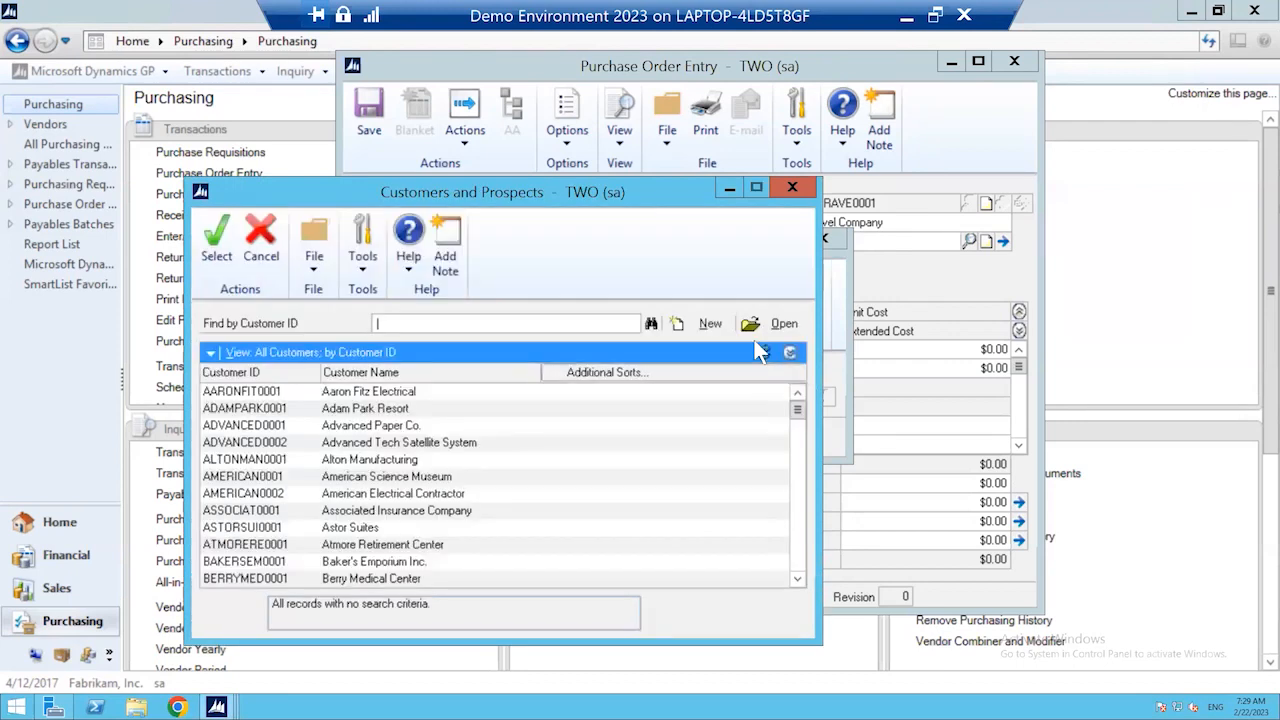
{"action": "left_click", "coordinate": [421, 390]}
{"action": "left_click", "coordinate": [214, 254]}
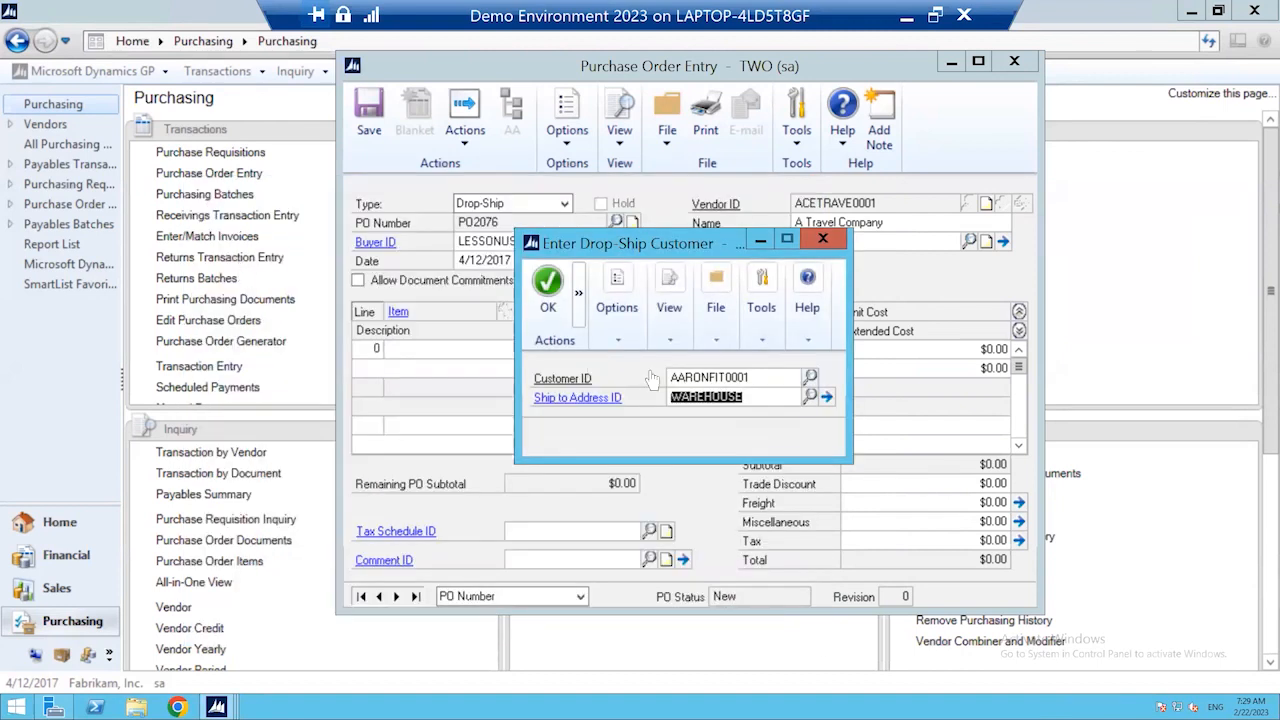
Step: Choose WAREHOUSE as the ship-to address for the drop-ship customer and accept the customer details
{"action": "left_click", "coordinate": [810, 397]}
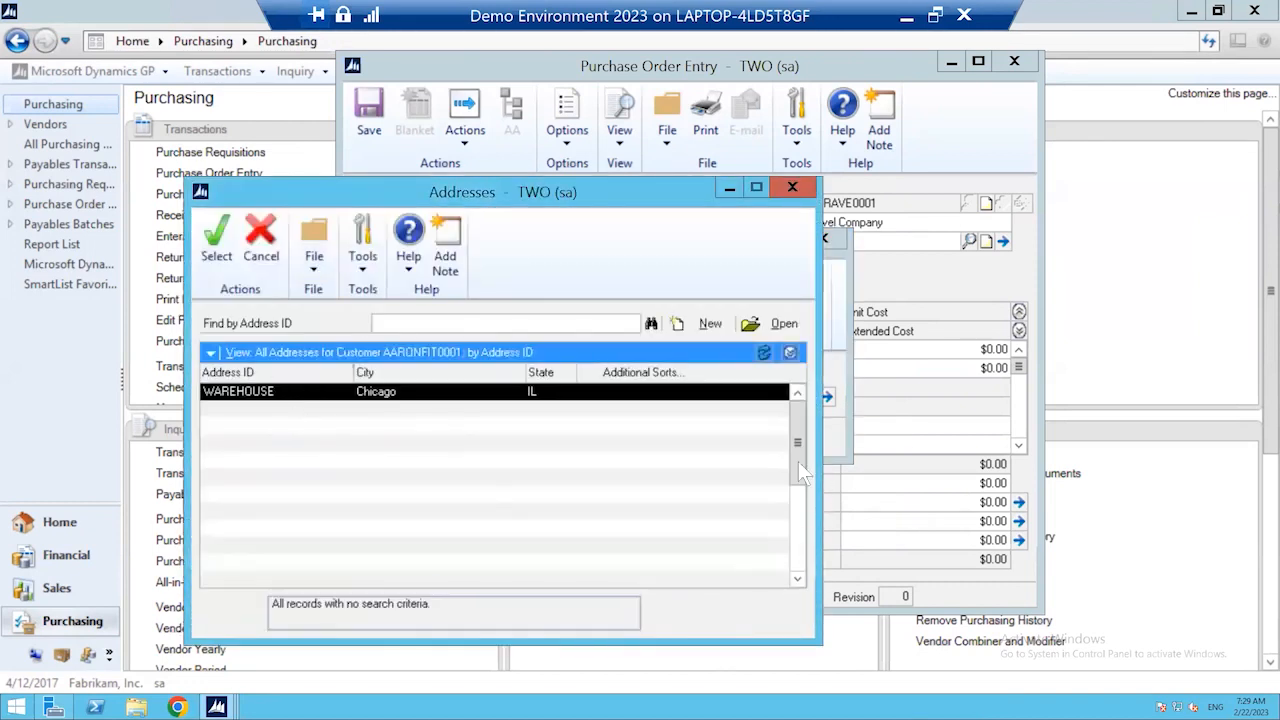
{"action": "left_click", "coordinate": [216, 245]}
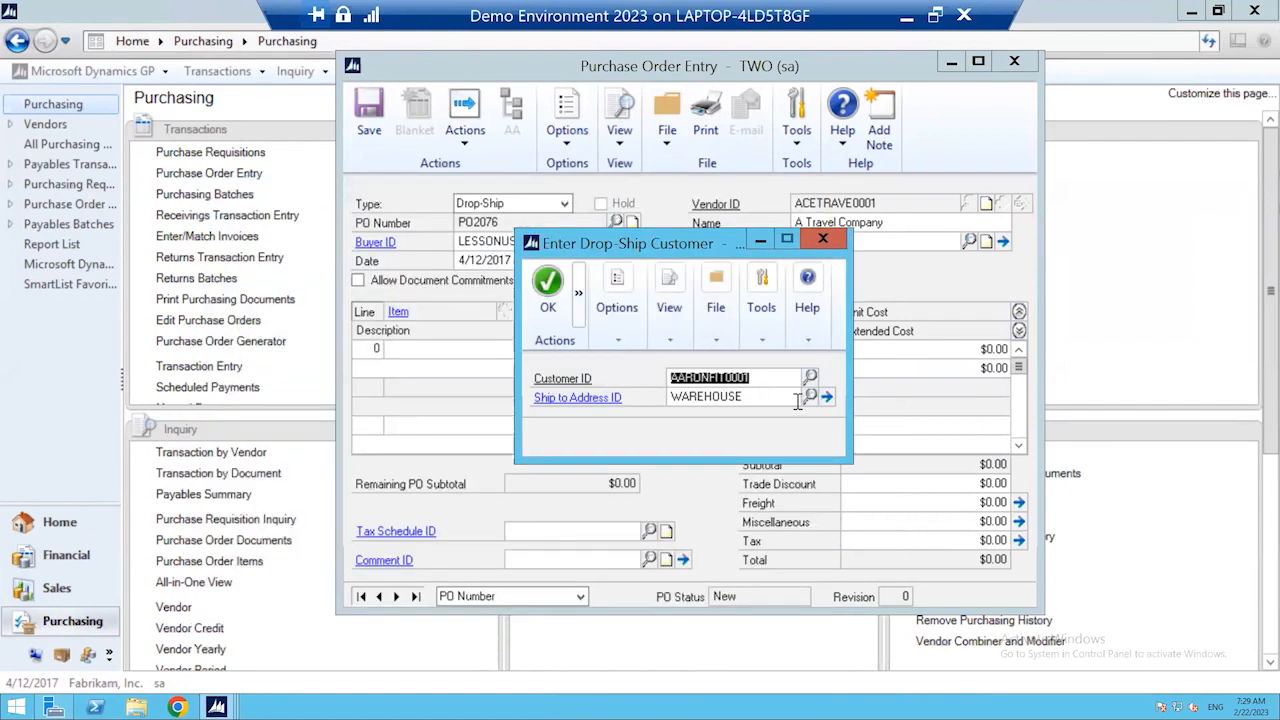
{"action": "left_click", "coordinate": [548, 285]}
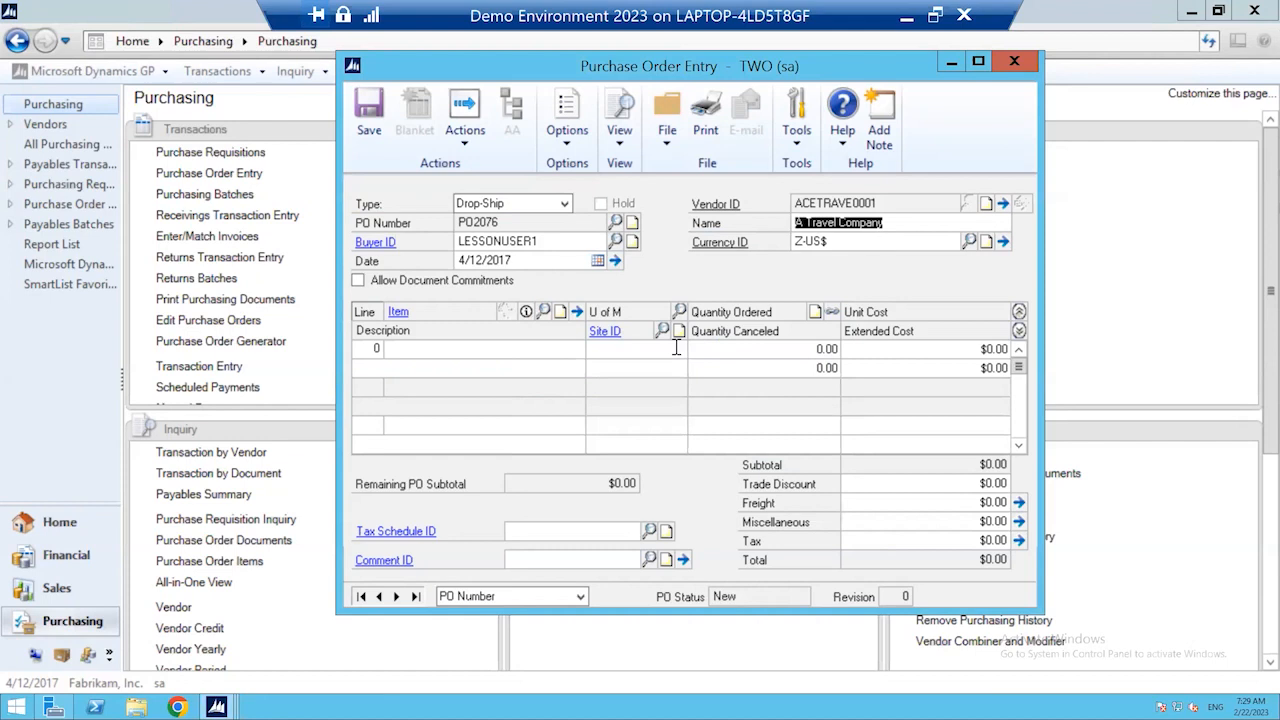
Step: Add a line for item 1-A3261A with Each as the unit of measure and 5 as the quantity ordered
{"action": "left_click", "coordinate": [543, 312]}
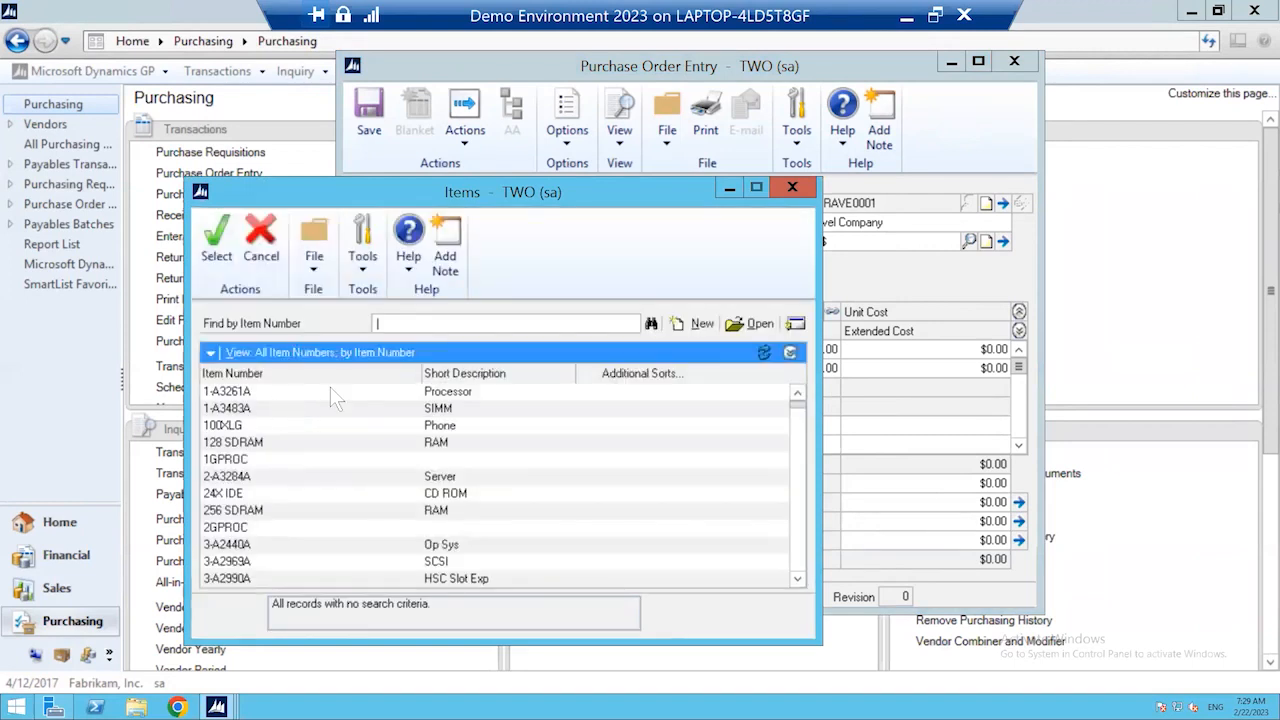
{"action": "left_click", "coordinate": [333, 392]}
{"action": "left_click", "coordinate": [216, 240]}
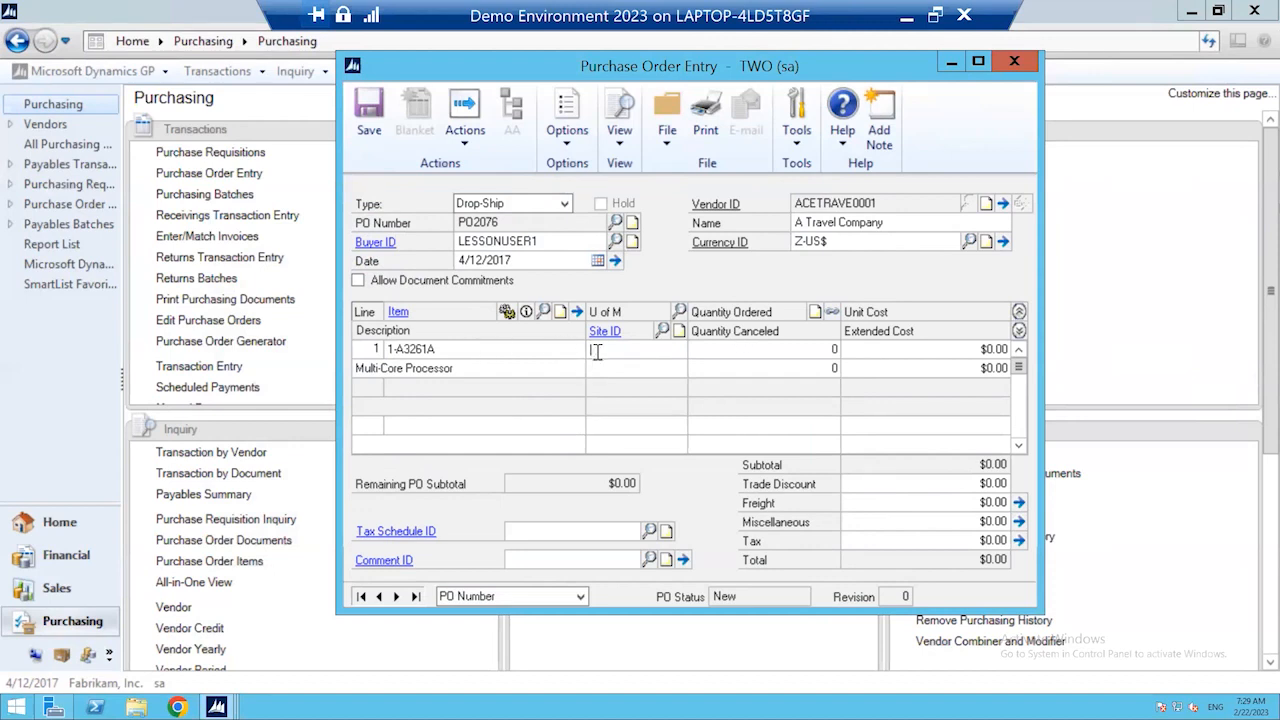
{"action": "left_click", "coordinate": [534, 349]}
{"action": "left_click", "coordinate": [655, 350]}
{"action": "left_click", "coordinate": [679, 312]}
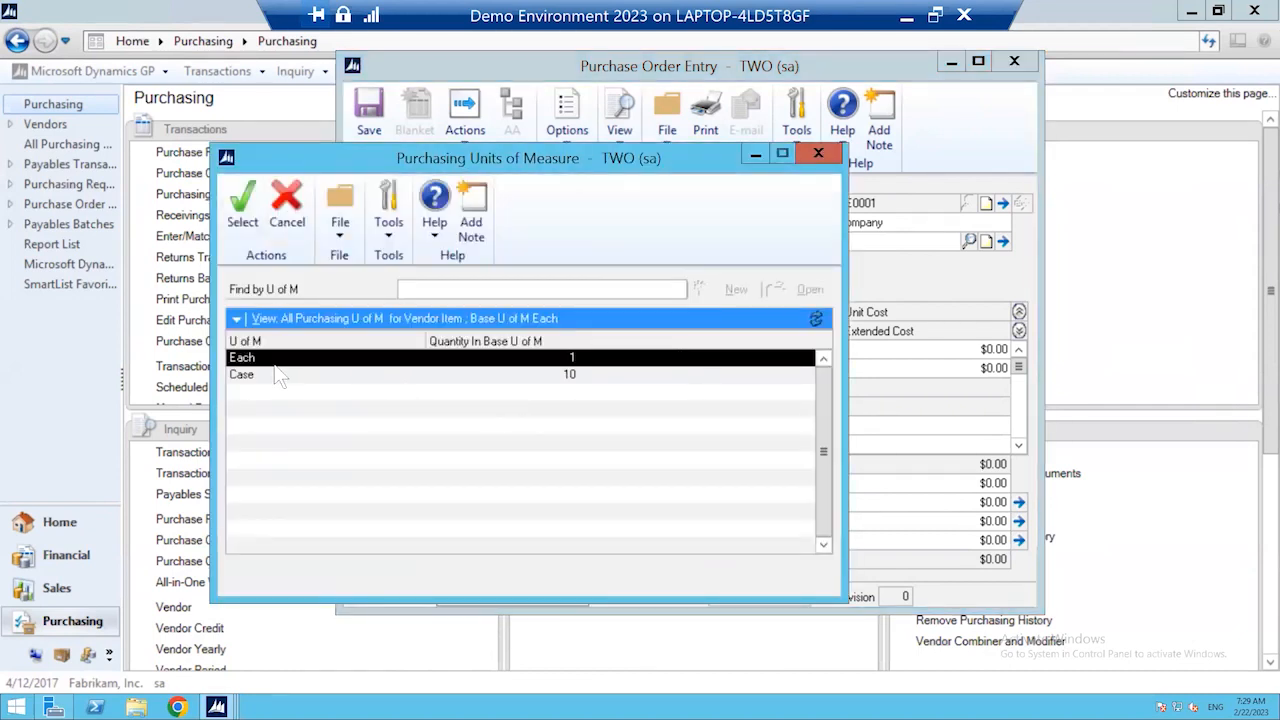
{"action": "left_click", "coordinate": [242, 205]}
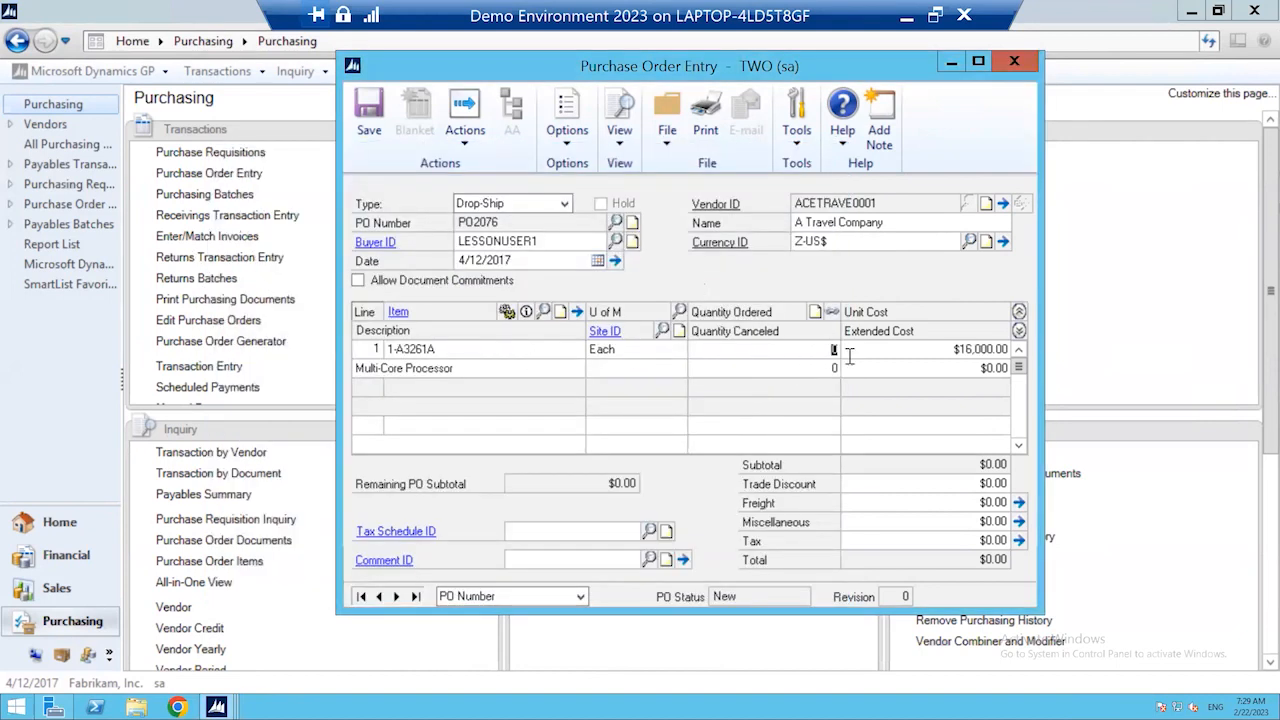
{"action": "type", "text": "5"}
{"action": "key", "text": "Tab"}
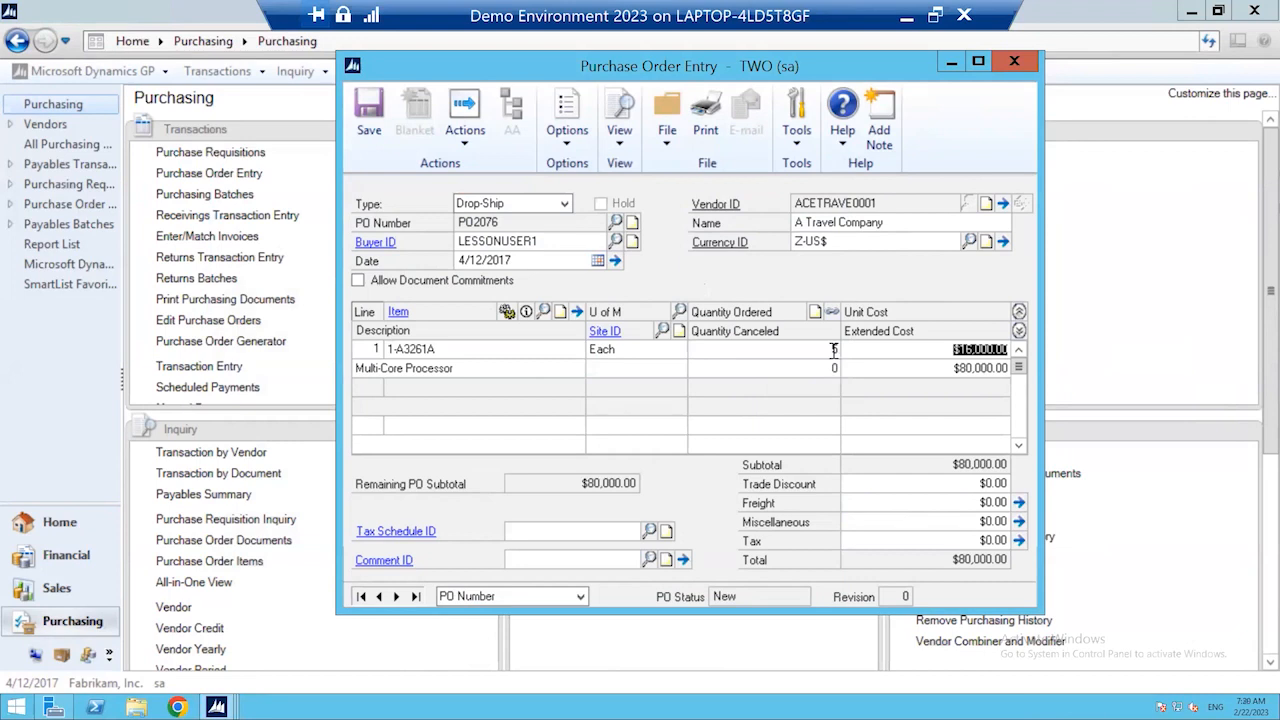
Step: Assign the WAREHOUSE site to the processor line, finding it in the site lookup, and save the drop-ship purchase order
{"action": "left_click", "coordinate": [592, 371]}
{"action": "left_click", "coordinate": [662, 330]}
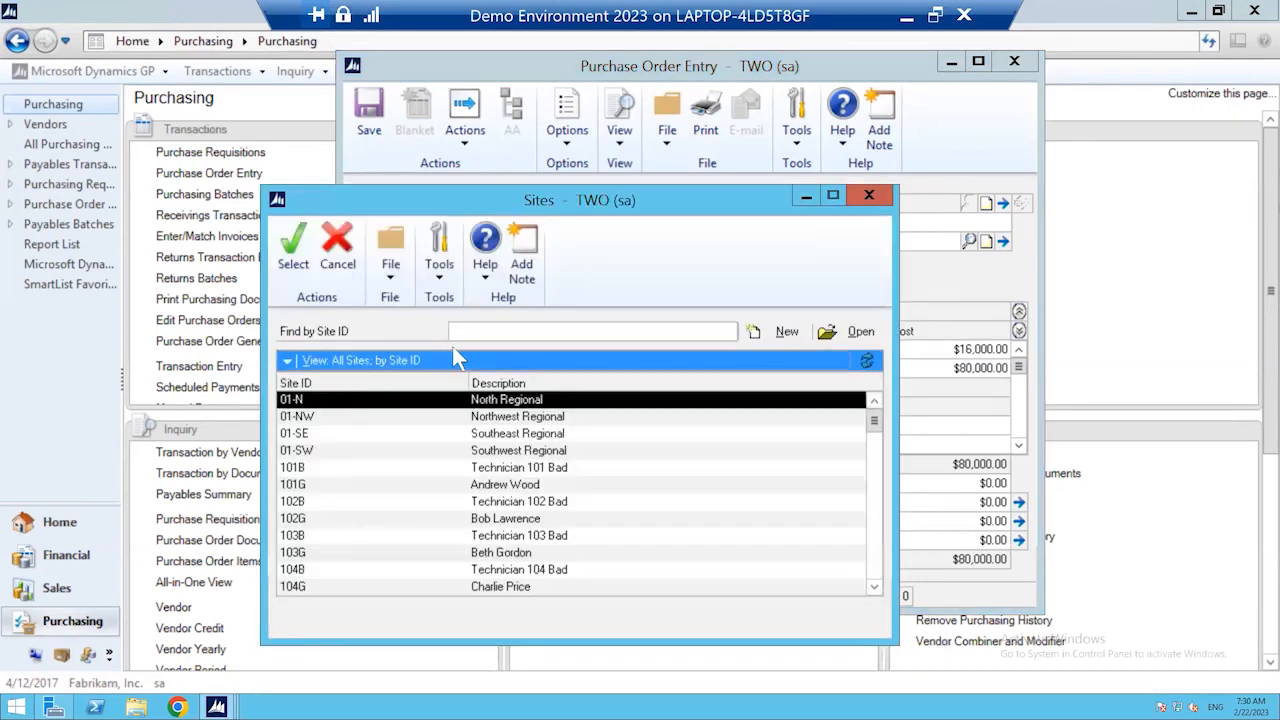
{"action": "left_click", "coordinate": [479, 330]}
{"action": "type", "text": "wa"}
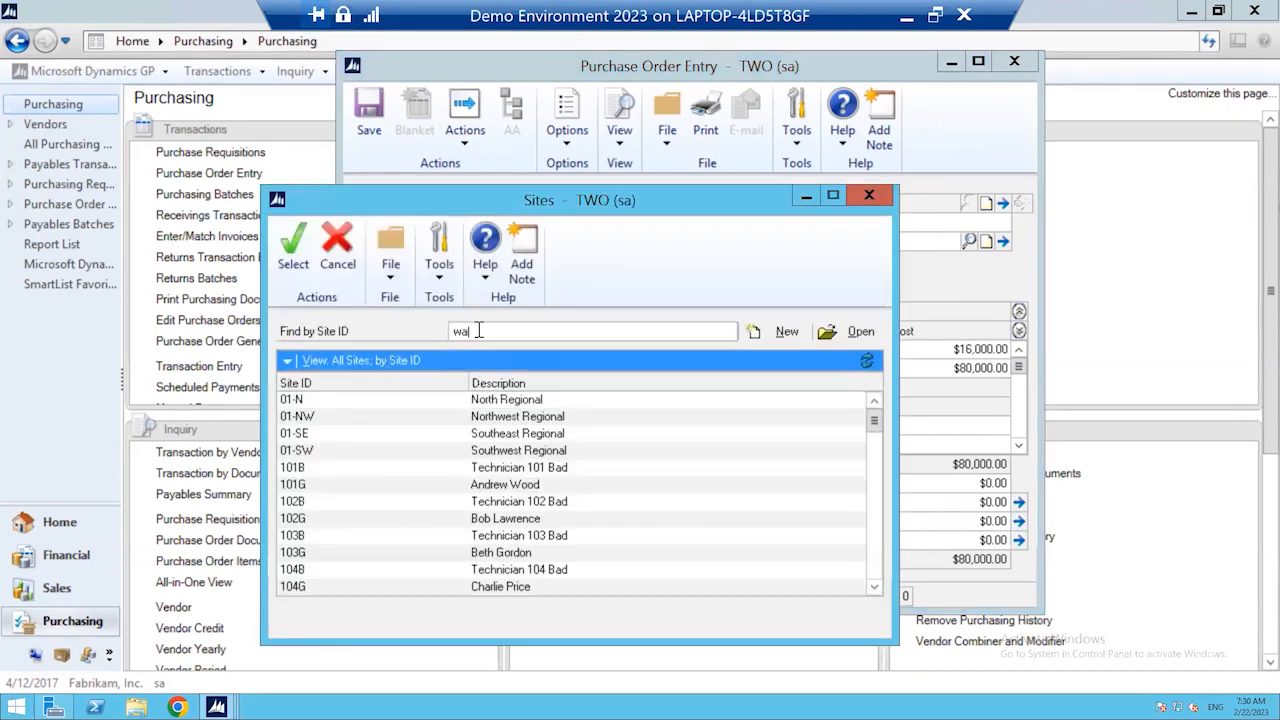
{"action": "type", "text": "re"}
{"action": "key", "text": "Tab"}
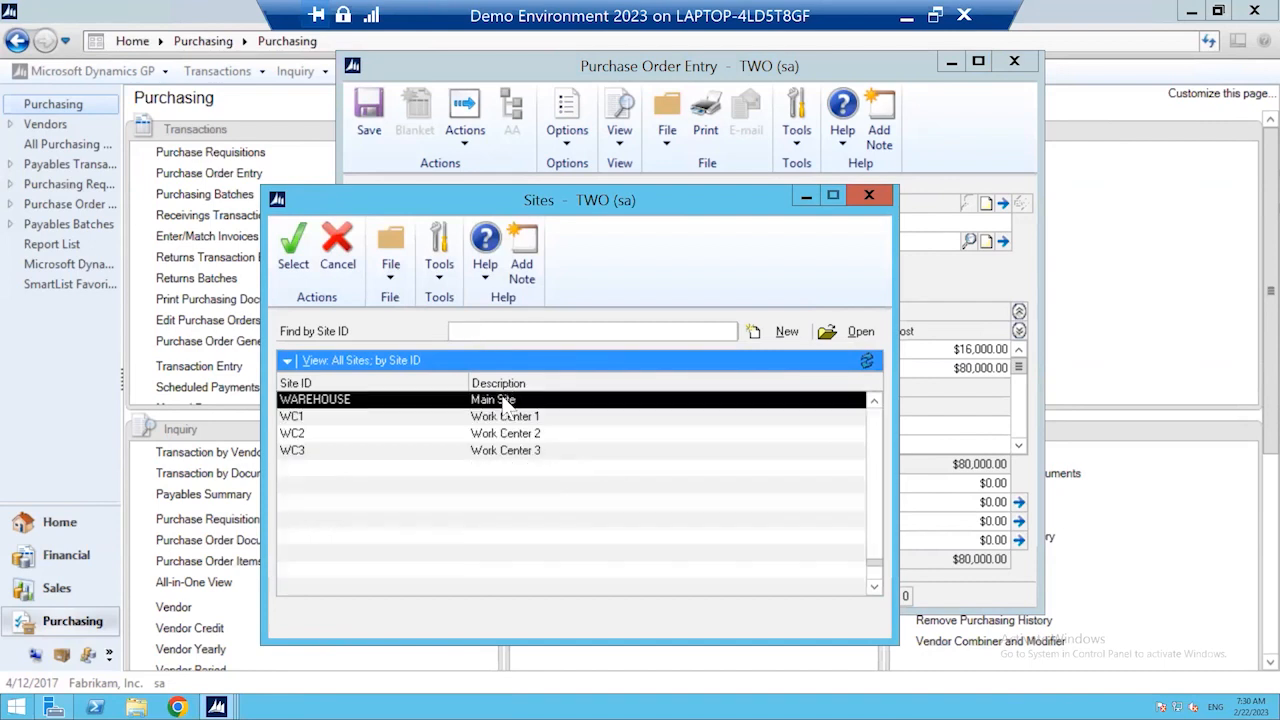
{"action": "left_click", "coordinate": [293, 245]}
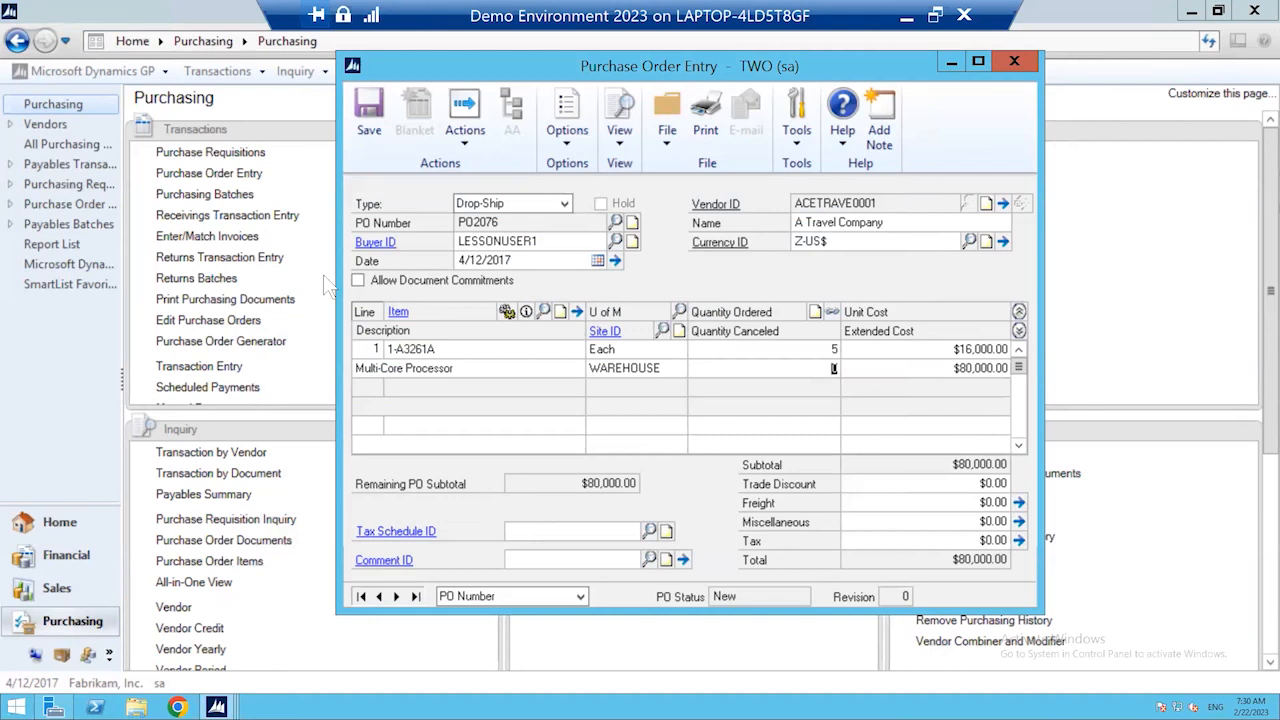
{"action": "left_click", "coordinate": [370, 109]}
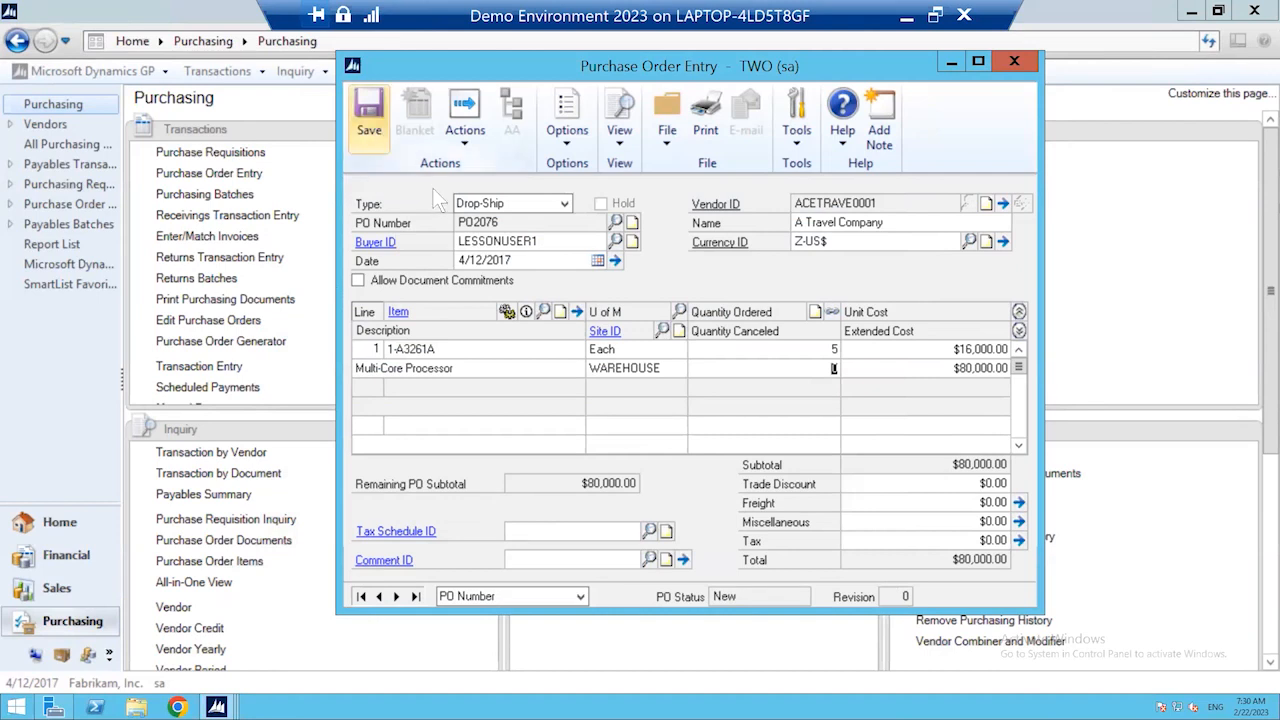
{"action": "left_click", "coordinate": [370, 110]}
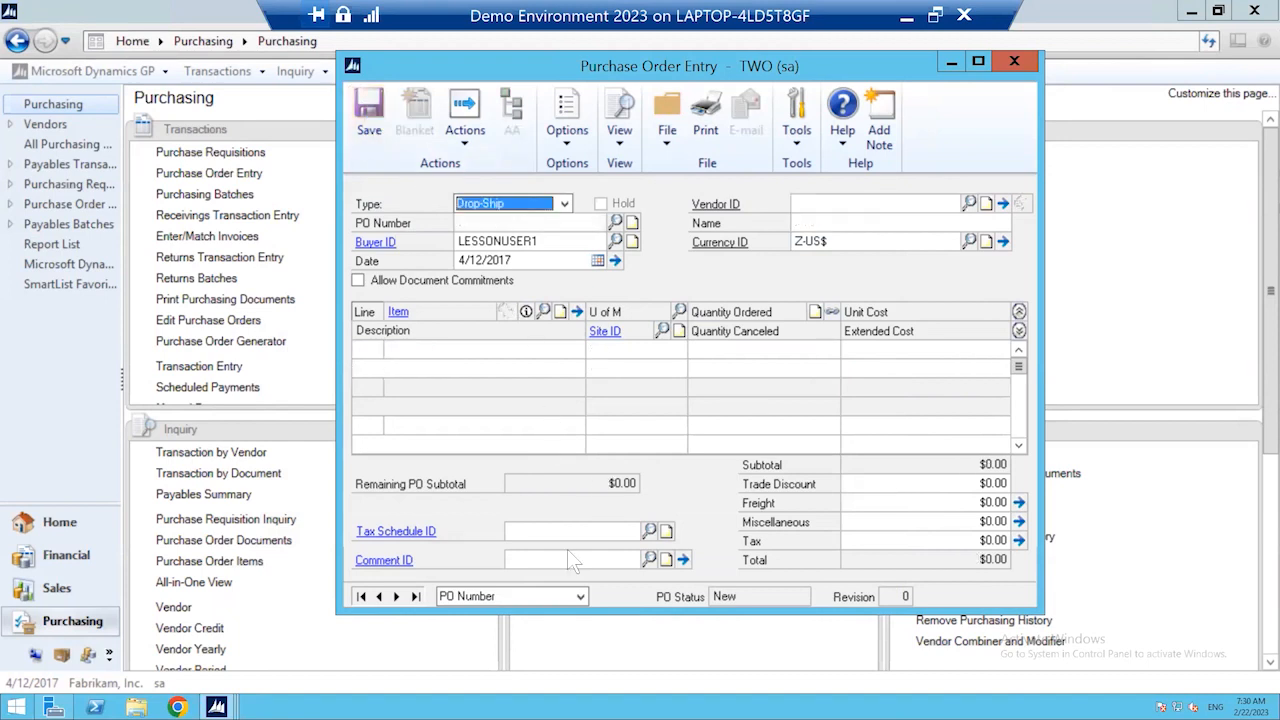
Step: Bring up the last purchase order record and review the actions available for a drop-ship order
{"action": "left_click", "coordinate": [419, 594]}
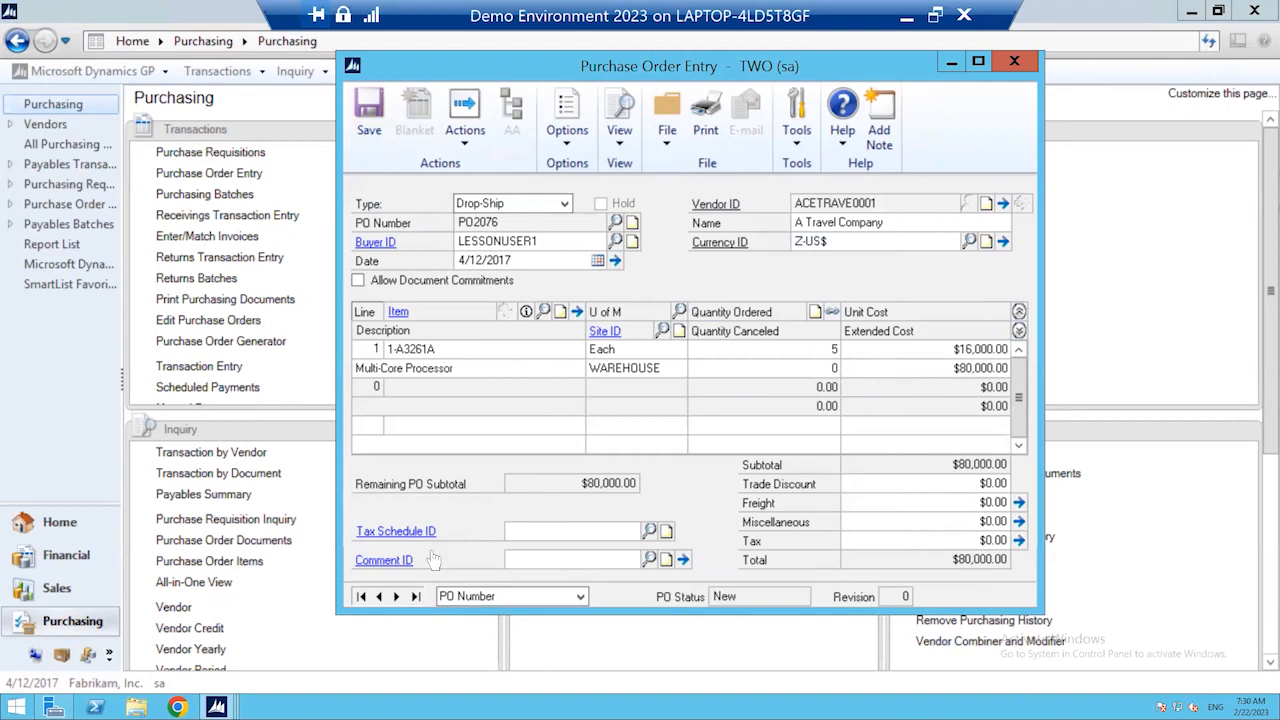
{"action": "left_click", "coordinate": [464, 135]}
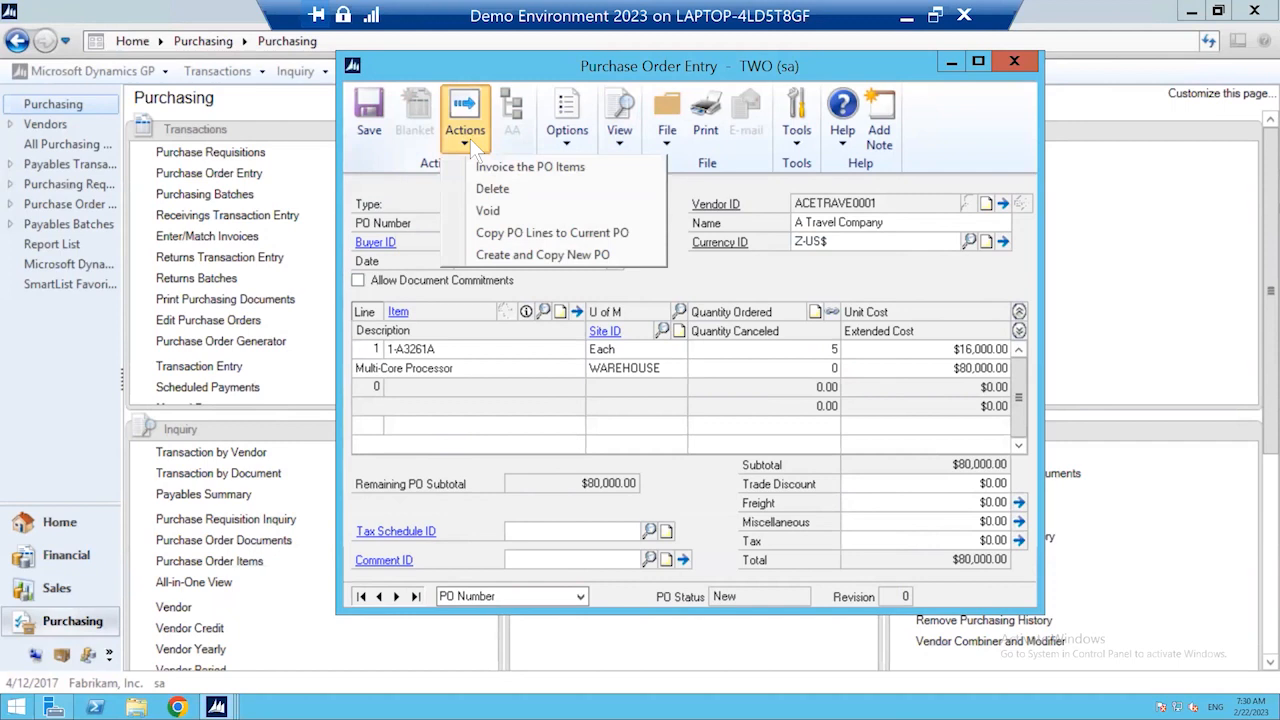
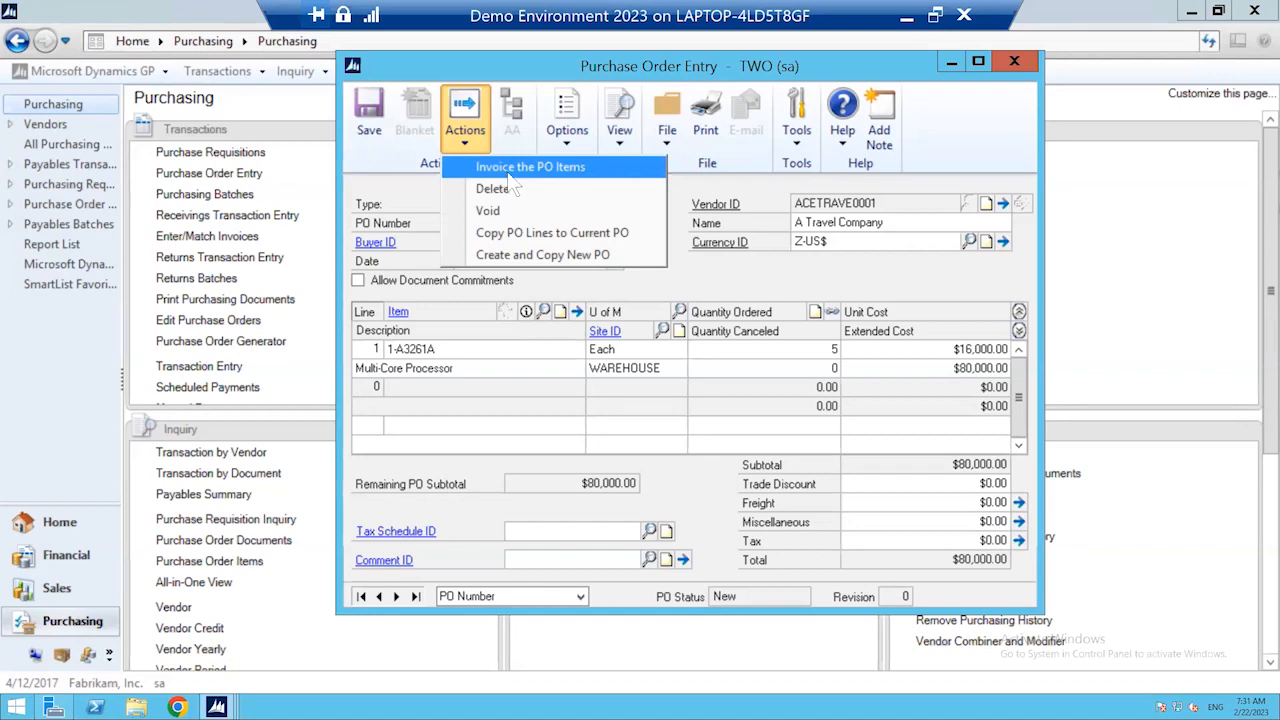
{"action": "left_click", "coordinate": [419, 177]}
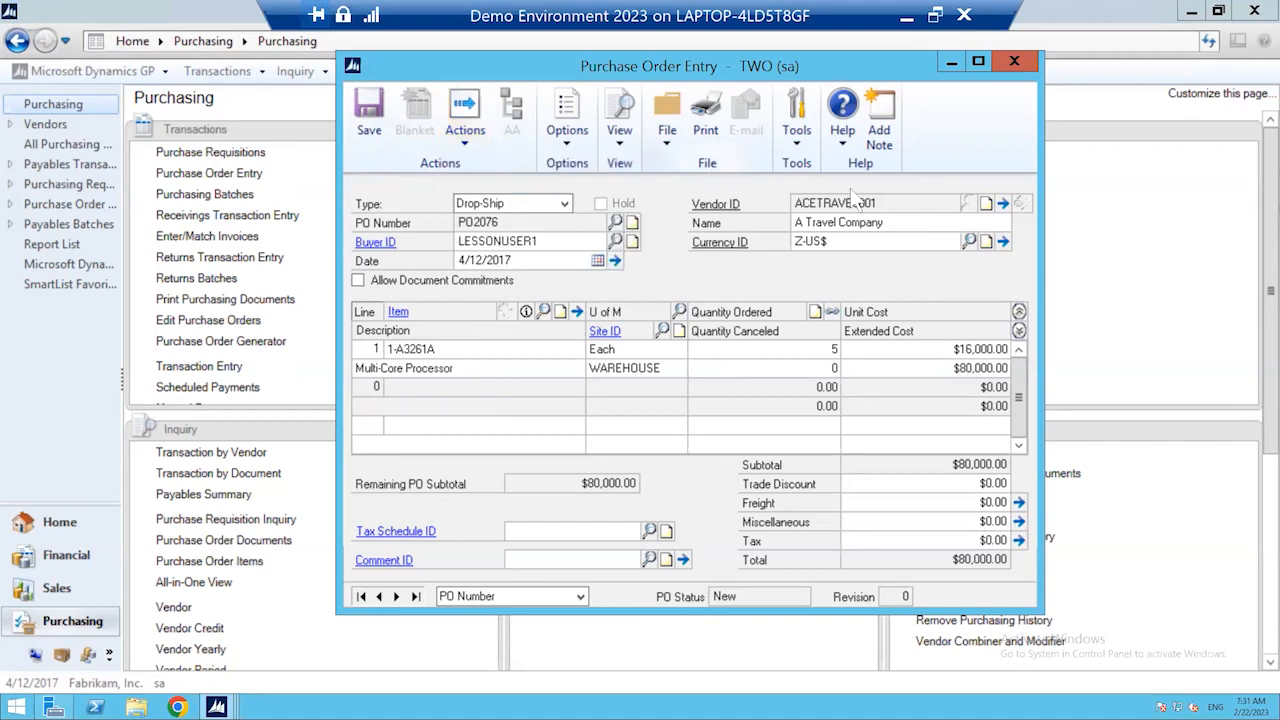
Step: Try to change the saved drop-ship order's type to Blanket
{"action": "left_click", "coordinate": [564, 205]}
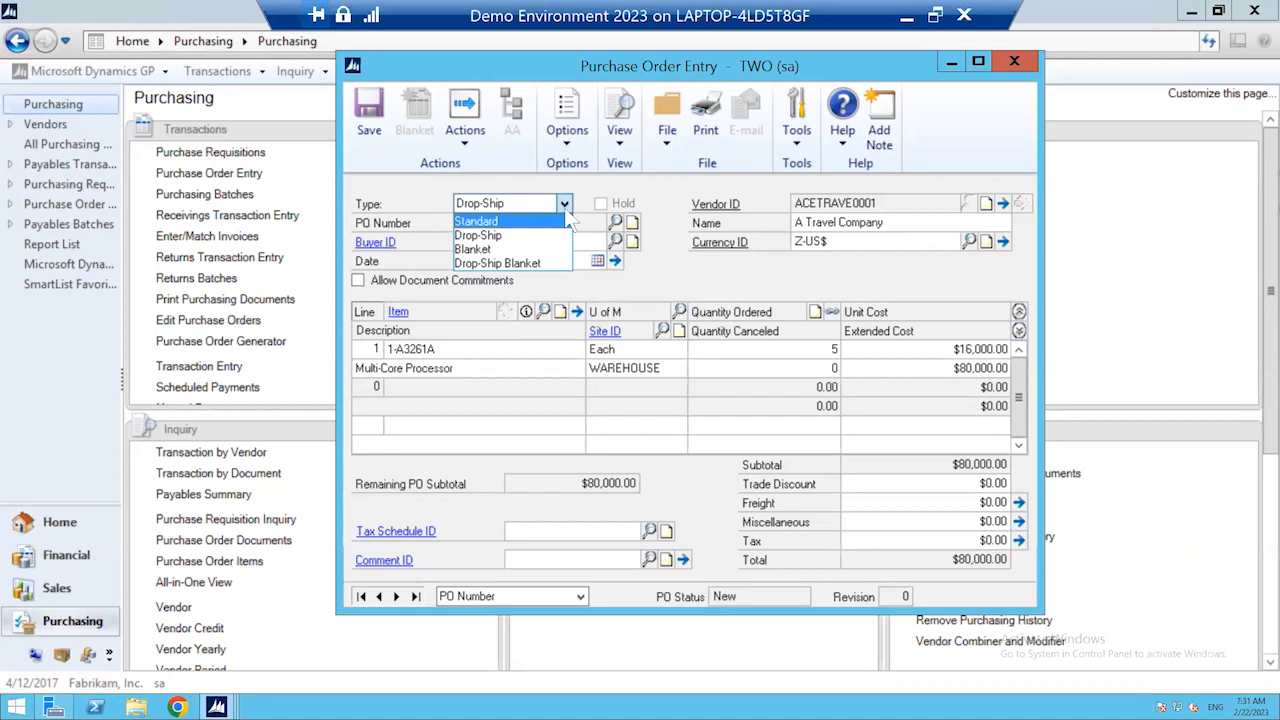
{"action": "left_click", "coordinate": [566, 204]}
{"action": "left_click", "coordinate": [565, 204]}
{"action": "left_click", "coordinate": [483, 251]}
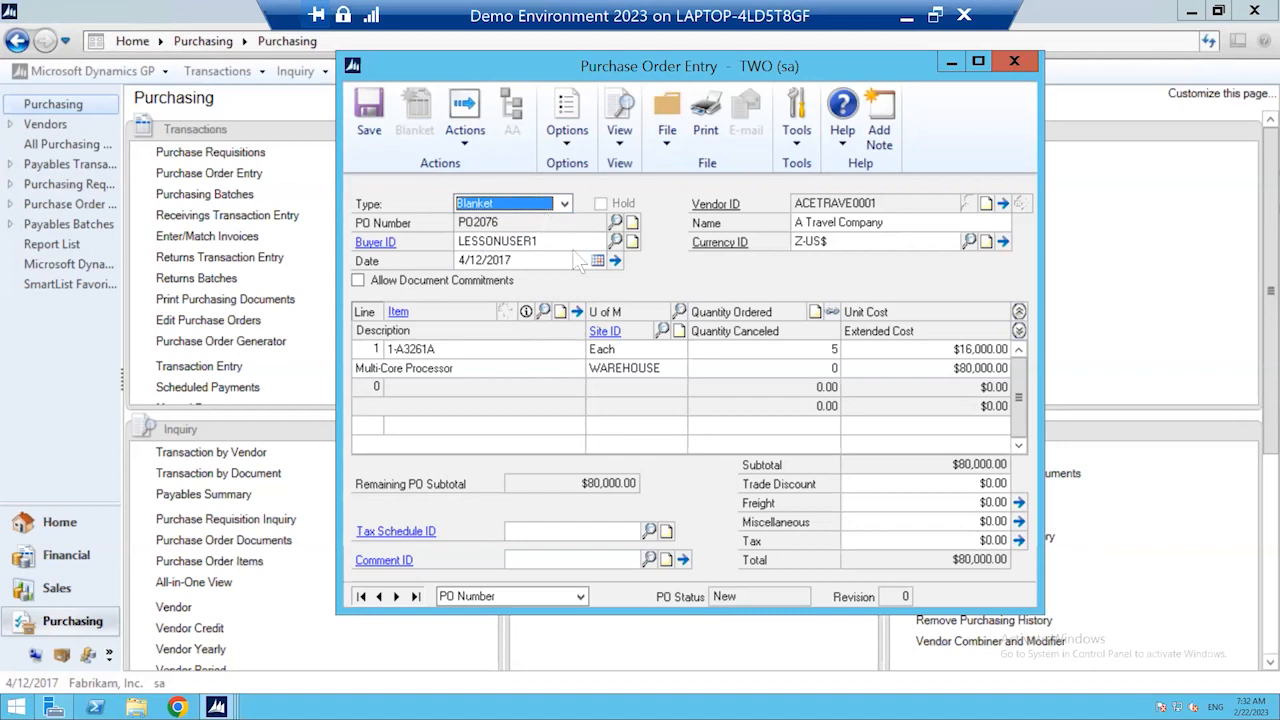
{"action": "left_click", "coordinate": [576, 235]}
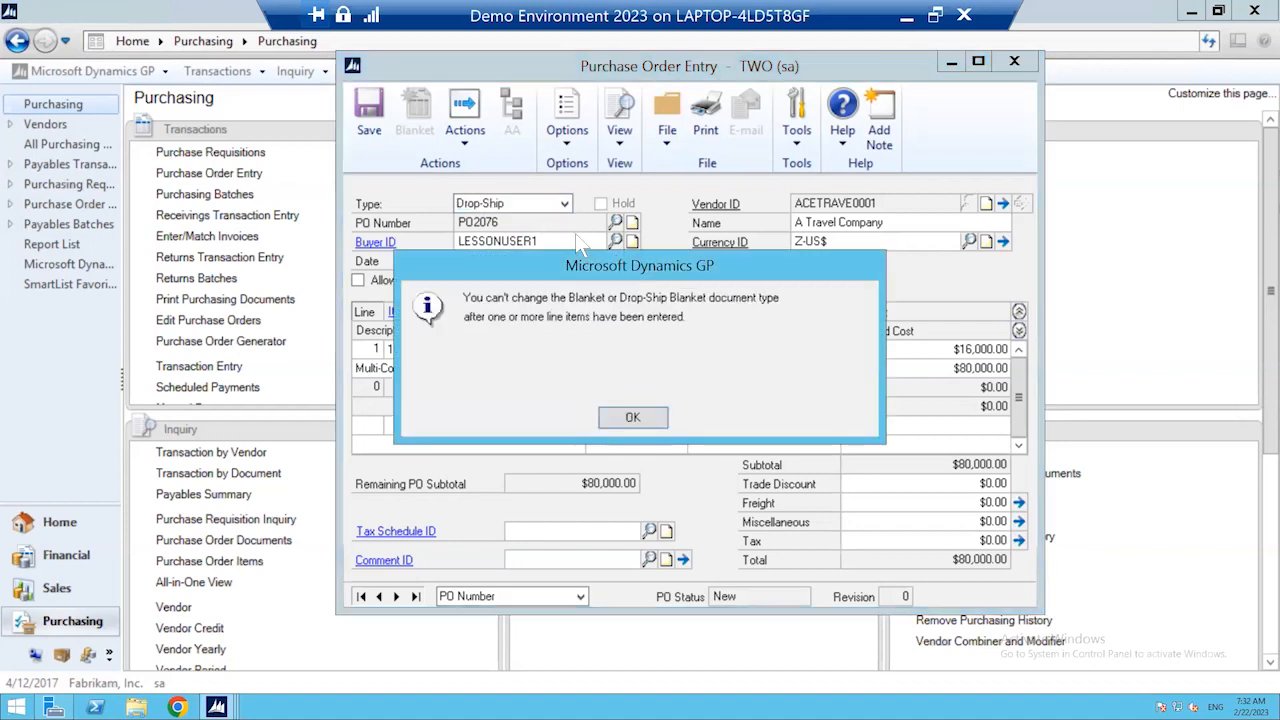
{"action": "left_click", "coordinate": [657, 422]}
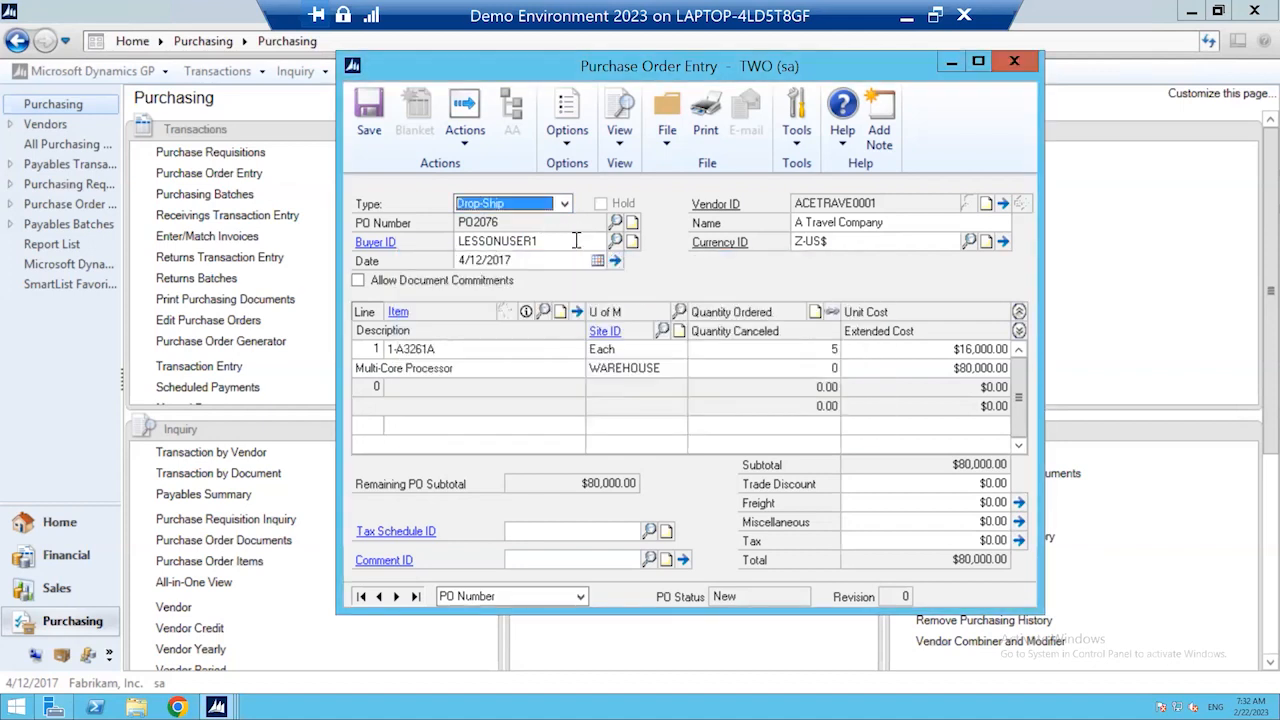
Step: Save the drop-ship order and start a Blanket purchase order with the default PO number, buyer and date
{"action": "left_click", "coordinate": [369, 112]}
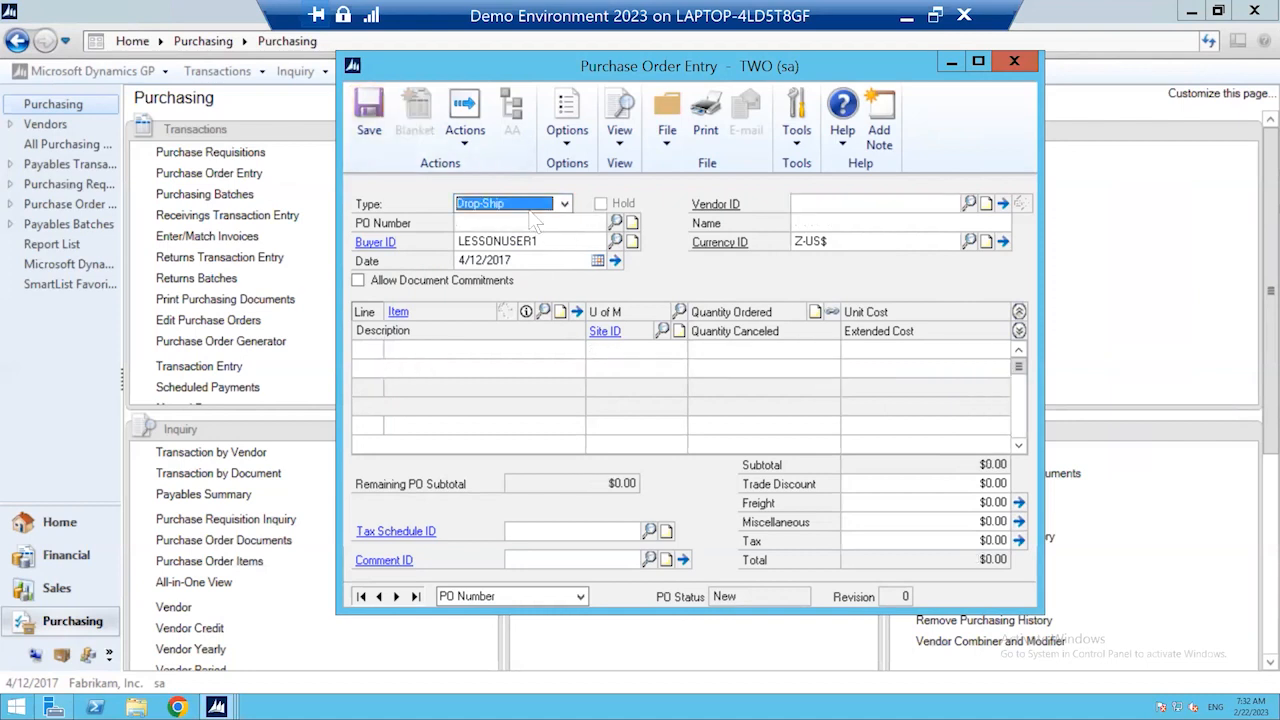
{"action": "left_click", "coordinate": [564, 203]}
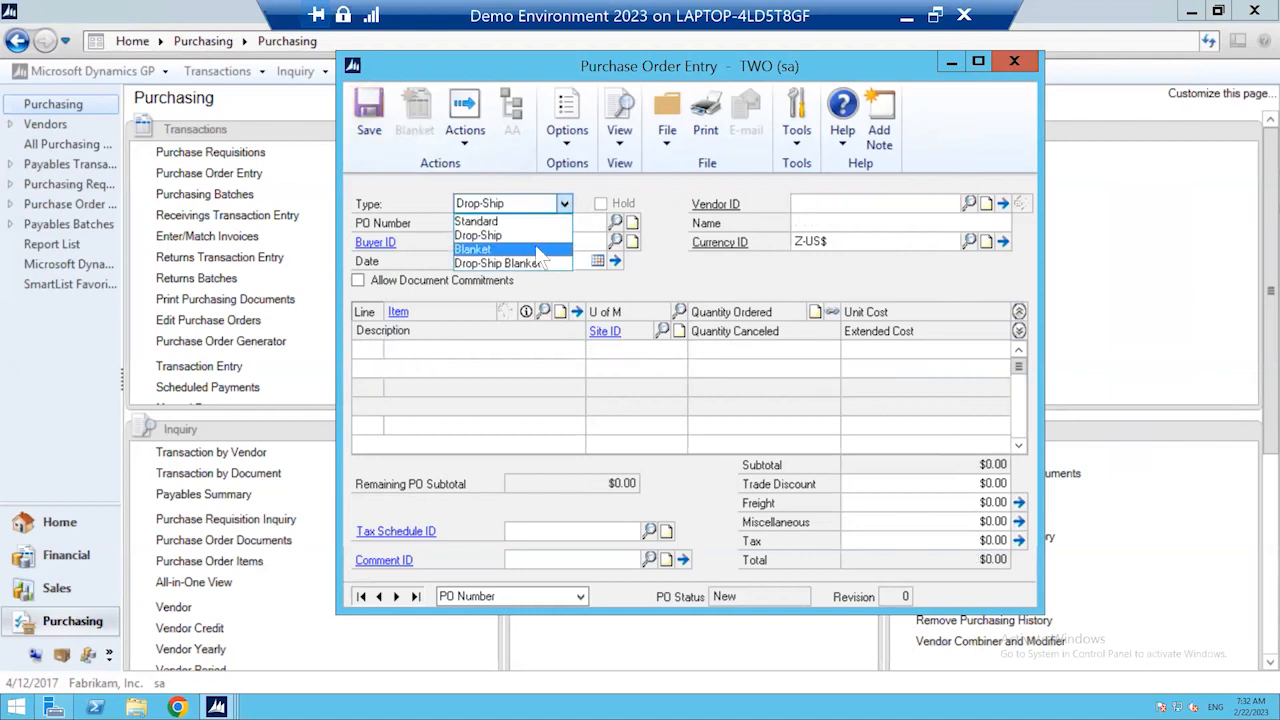
{"action": "left_click", "coordinate": [537, 249]}
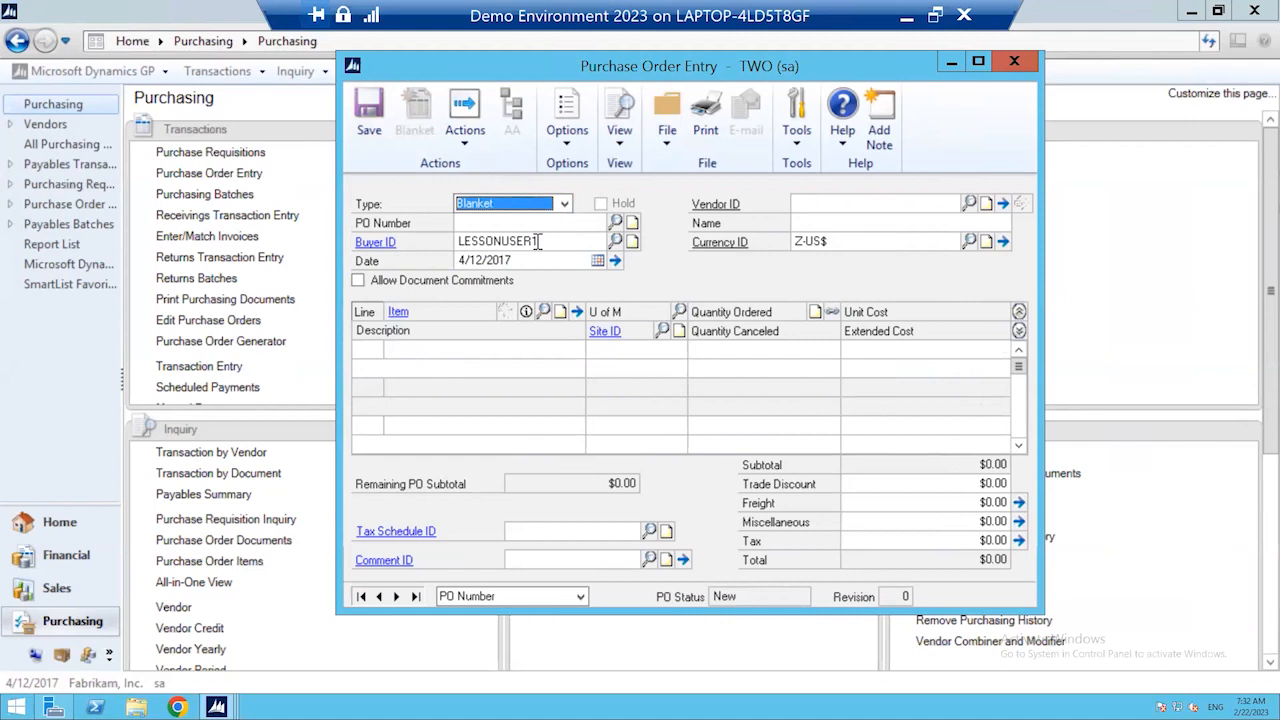
{"action": "key", "text": "Tab"}
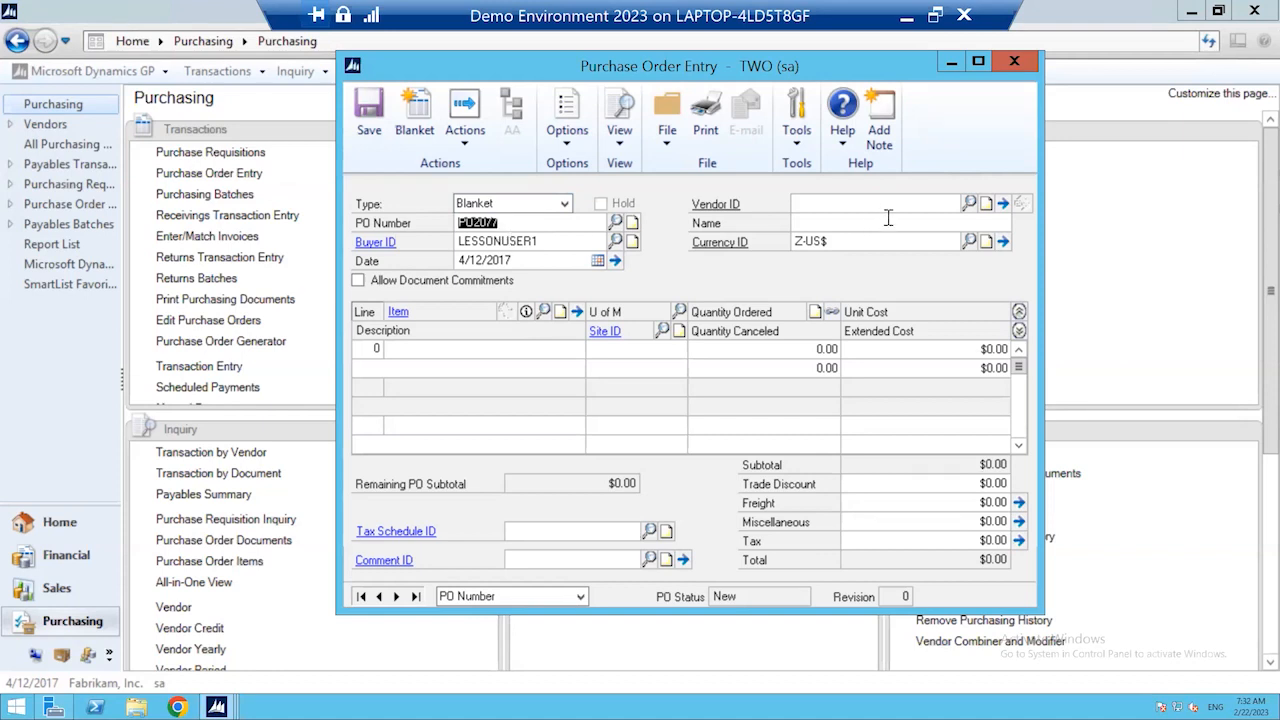
{"action": "key", "text": "Tab"}
{"action": "key", "text": "Tab"}
{"action": "key", "text": "Tab"}
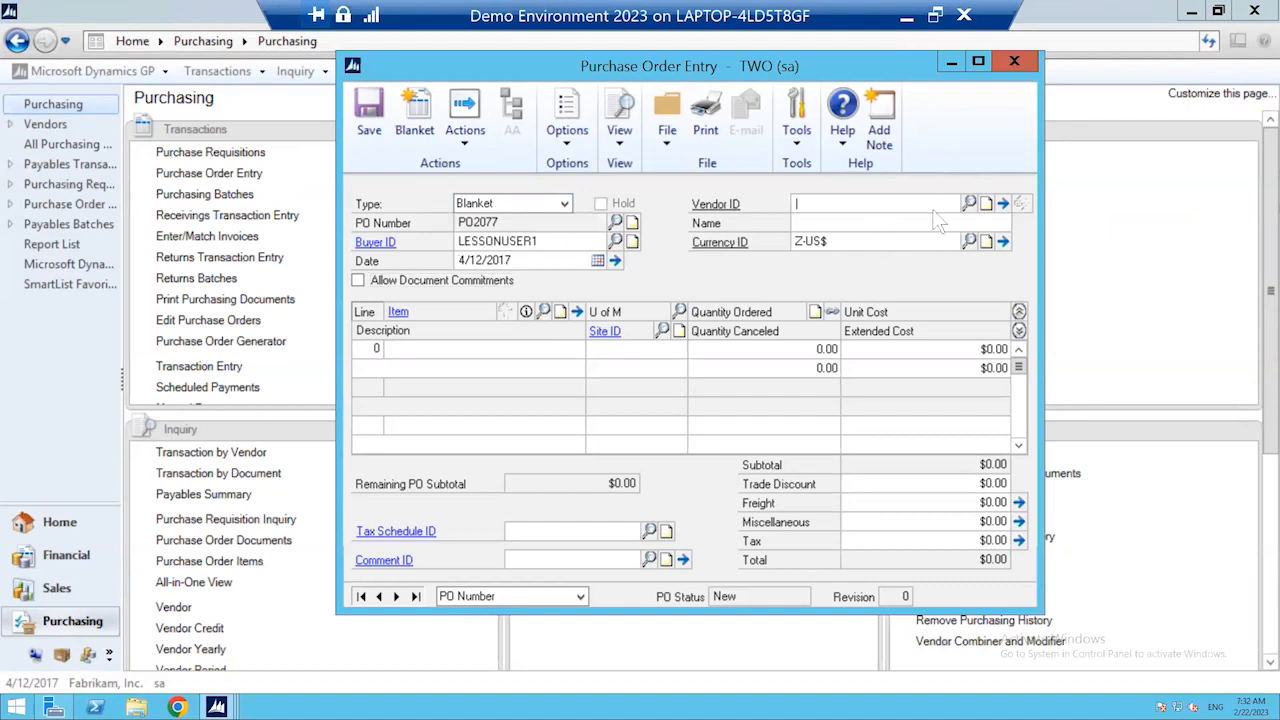
Step: Choose A Travel Company as the blanket order's vendor and go through the header fields to the first item line
{"action": "left_click", "coordinate": [968, 203]}
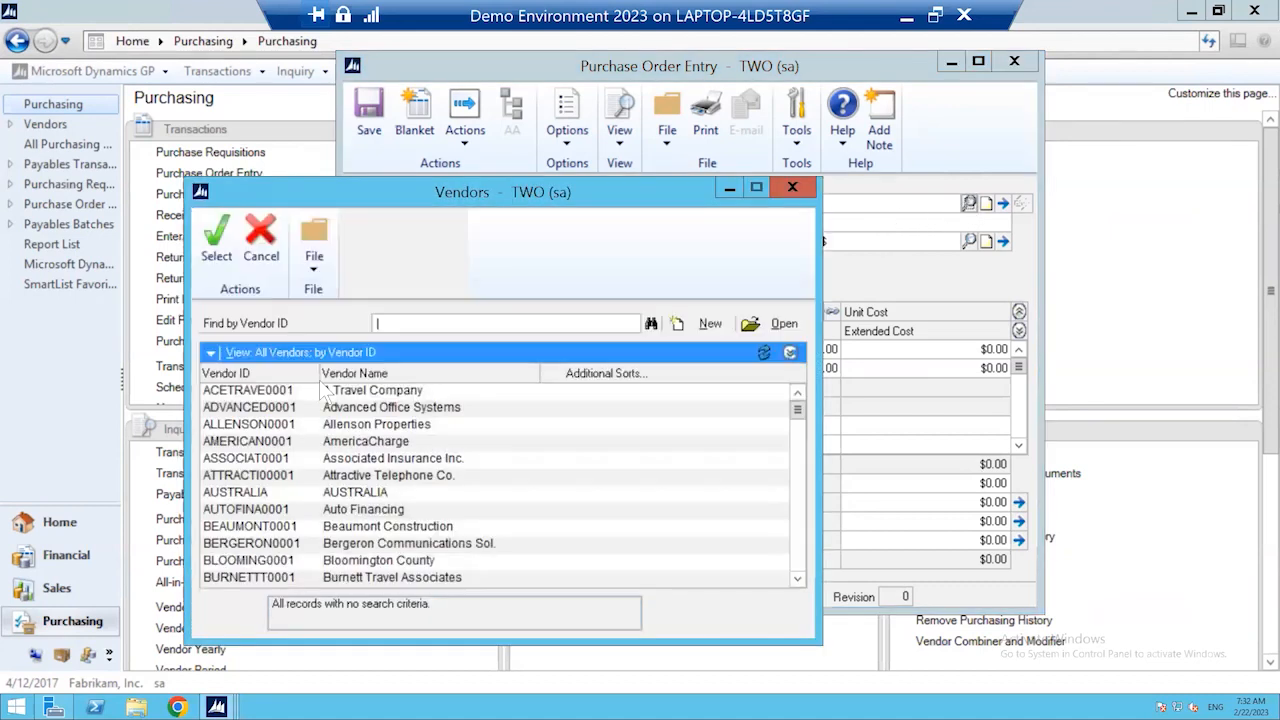
{"action": "left_click", "coordinate": [216, 240]}
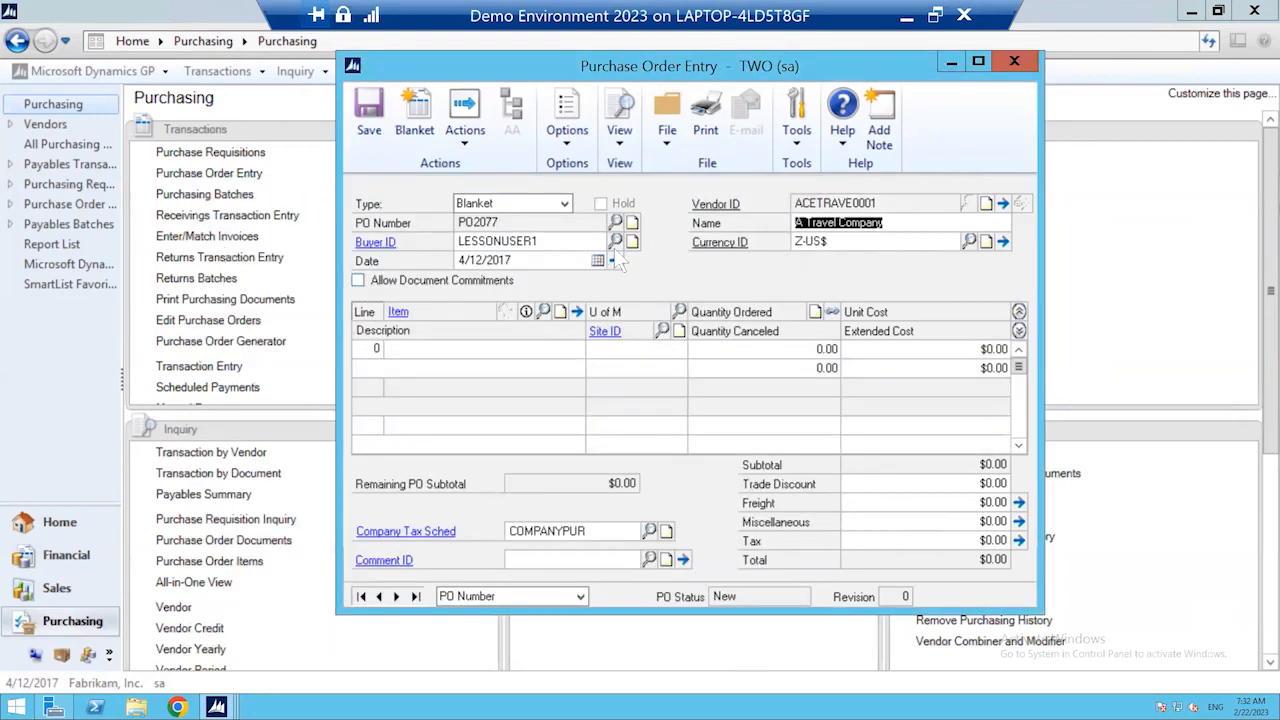
{"action": "left_click", "coordinate": [546, 243]}
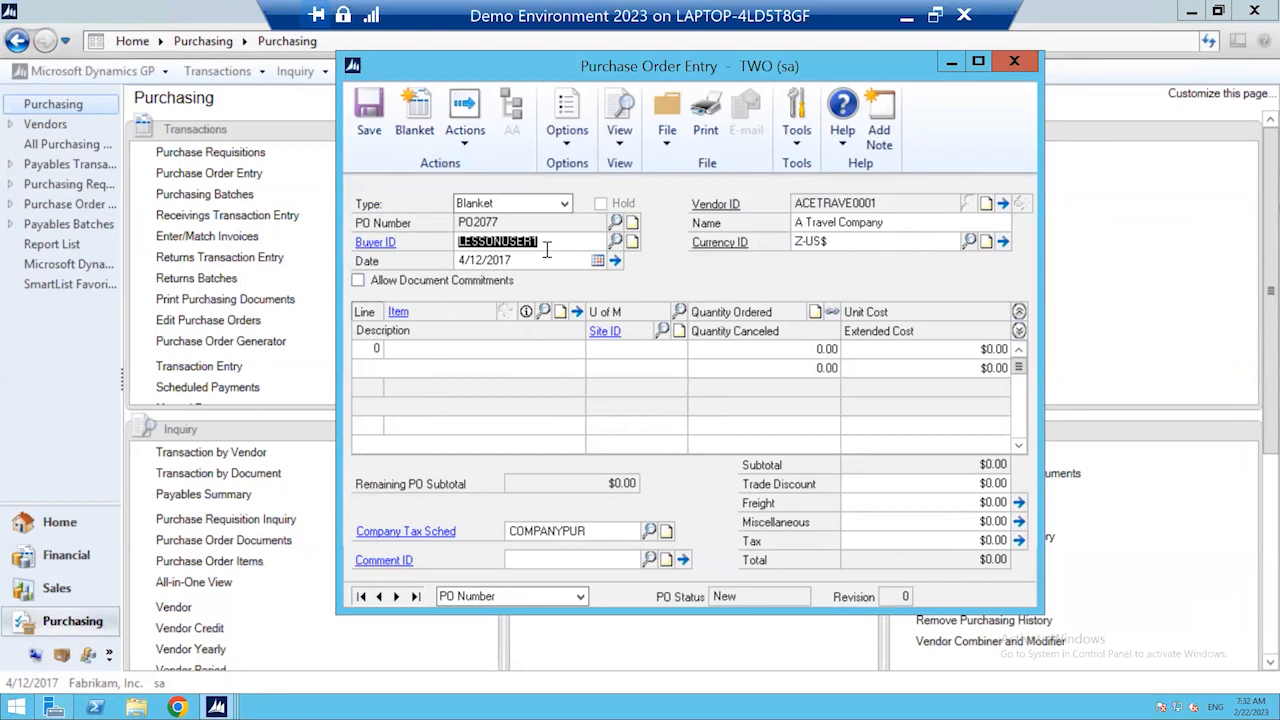
{"action": "key", "text": "Tab"}
{"action": "key", "text": "Tab"}
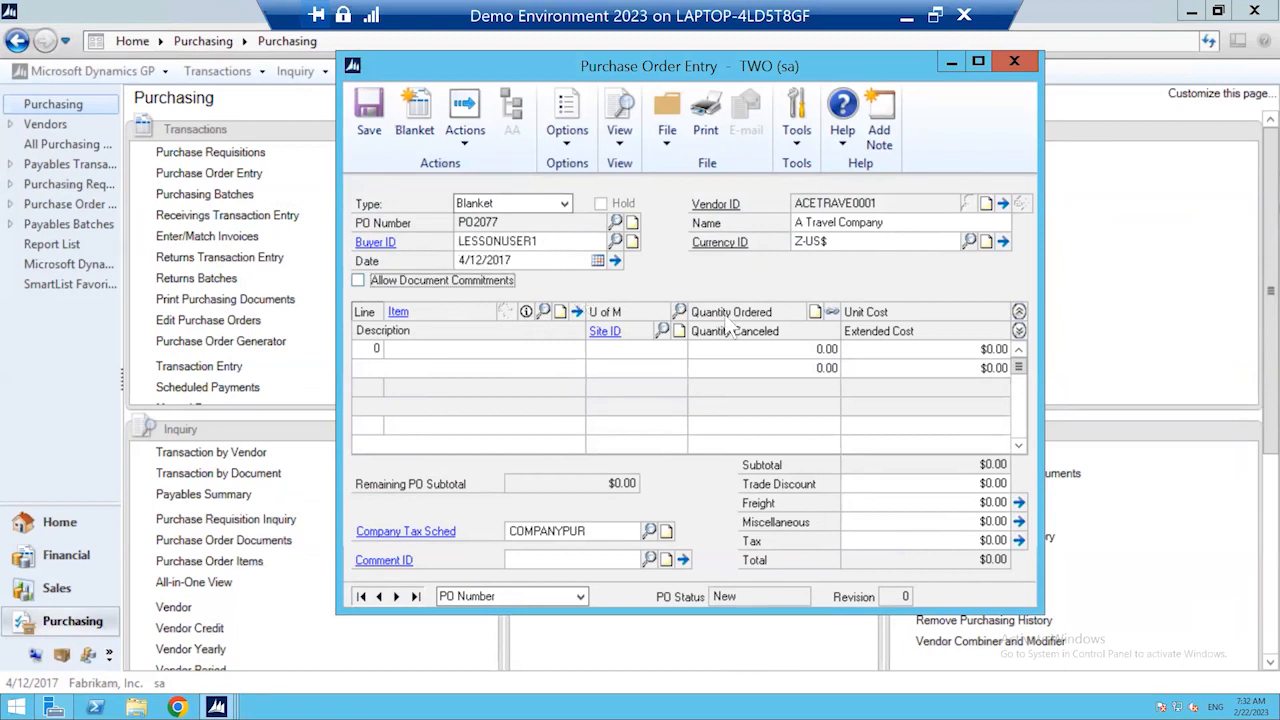
{"action": "left_click", "coordinate": [495, 347]}
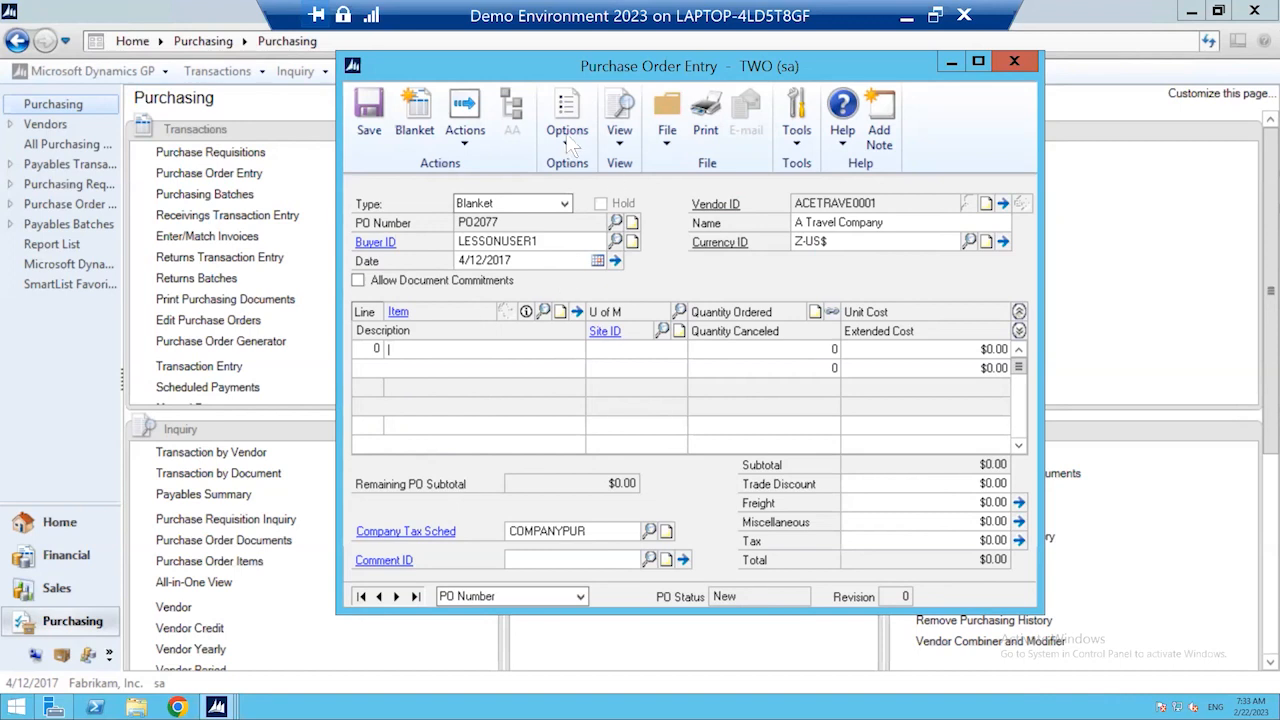
Step: Delete the current blanket purchase order record
{"action": "left_click", "coordinate": [474, 137]}
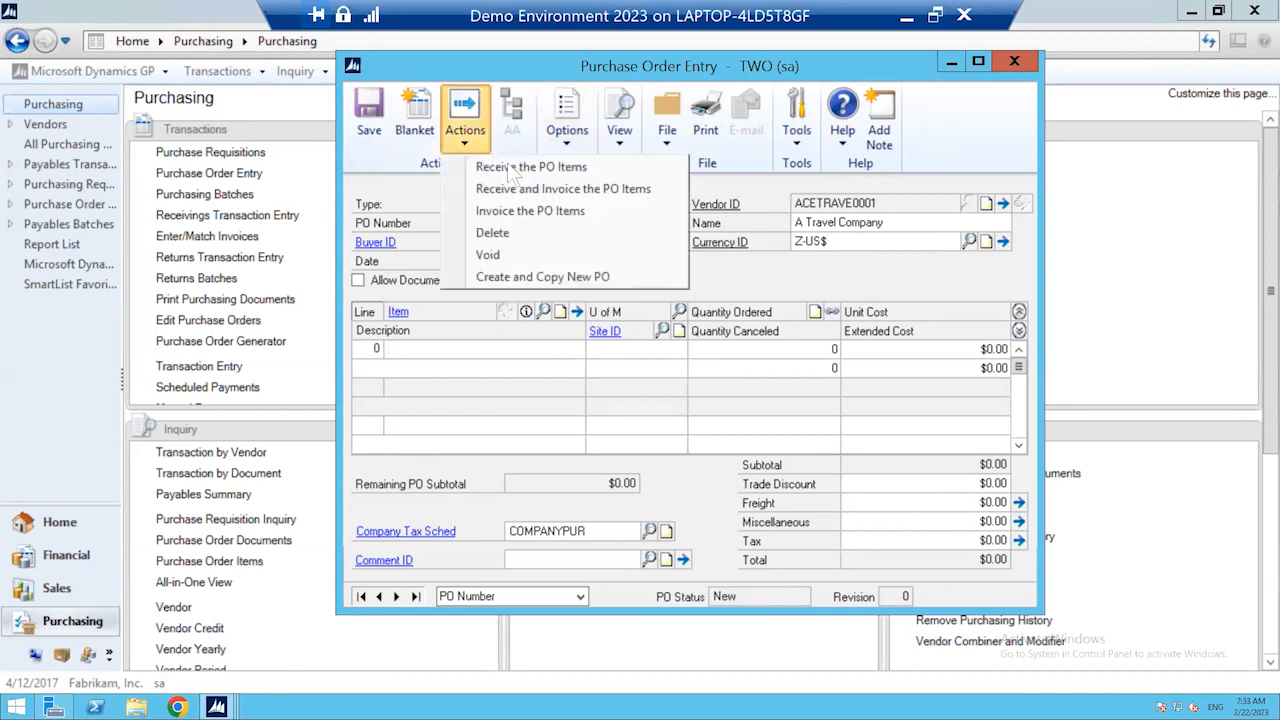
{"action": "left_click", "coordinate": [505, 235]}
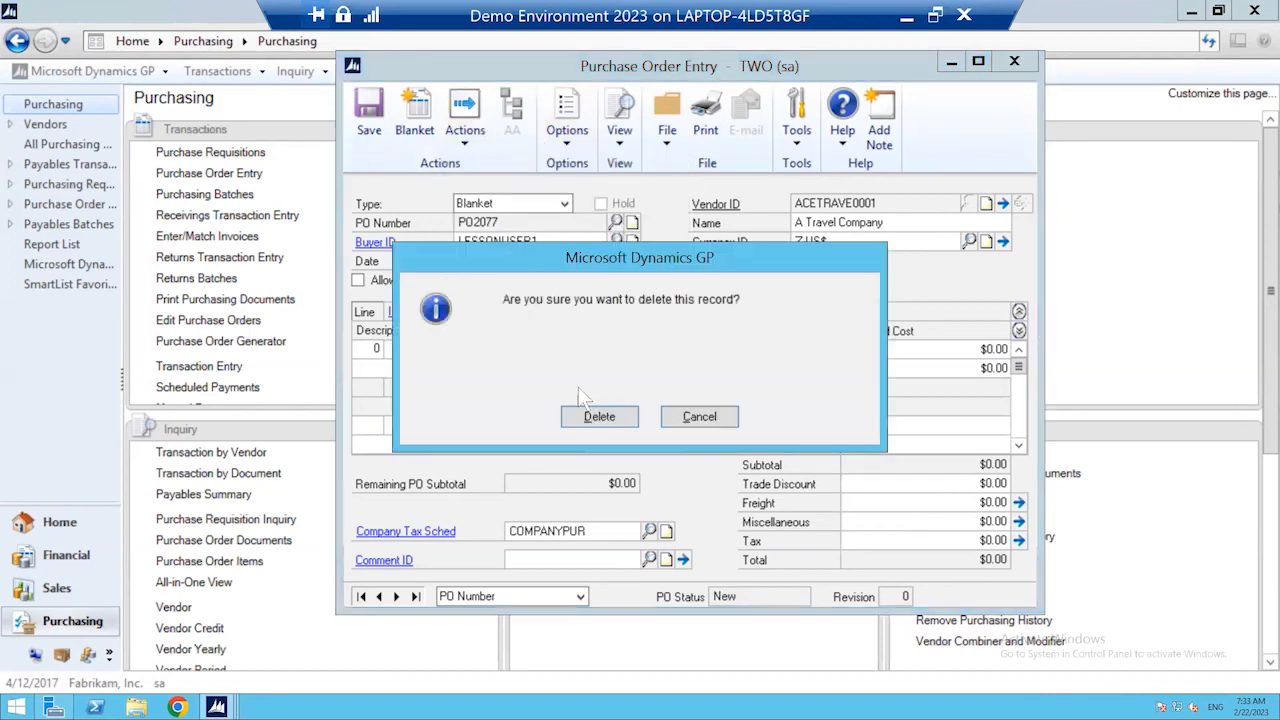
{"action": "left_click", "coordinate": [598, 416]}
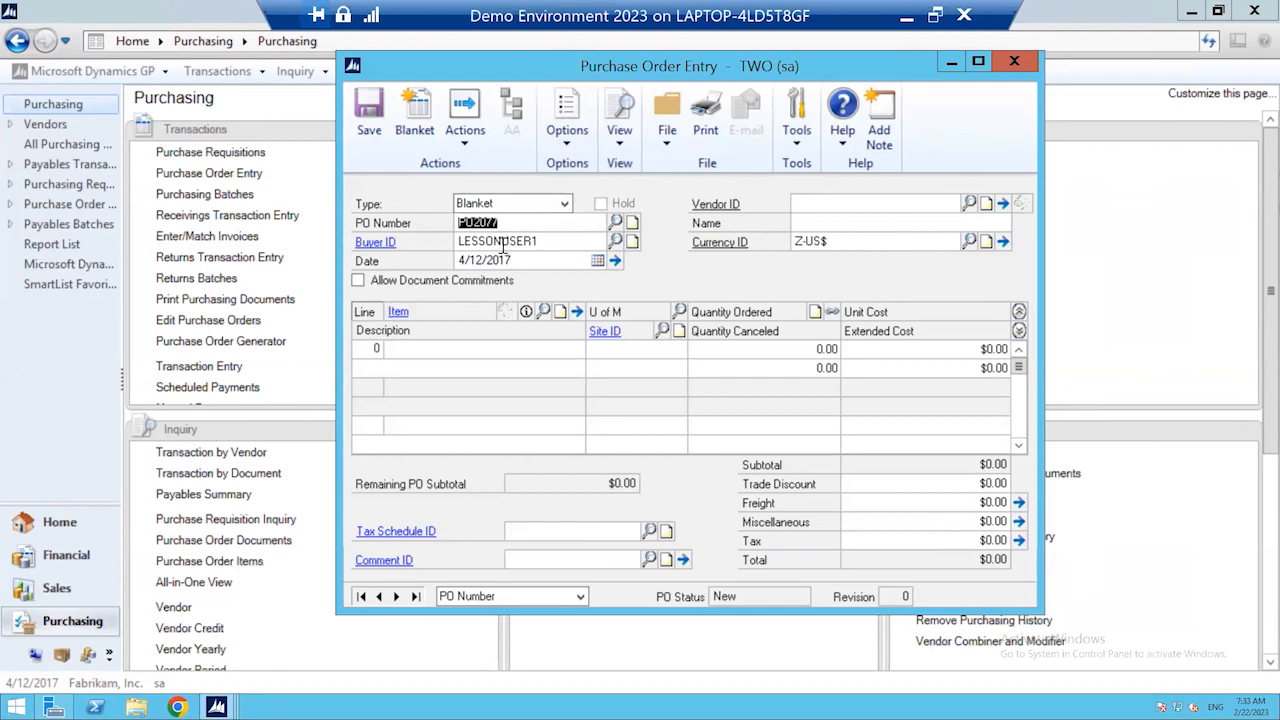
Step: Choose A Travel Company (ACETRAVE0001) as the new blanket order's vendor, keeping the default buyer, date and currency
{"action": "key", "text": "Tab"}
{"action": "key", "text": "Tab"}
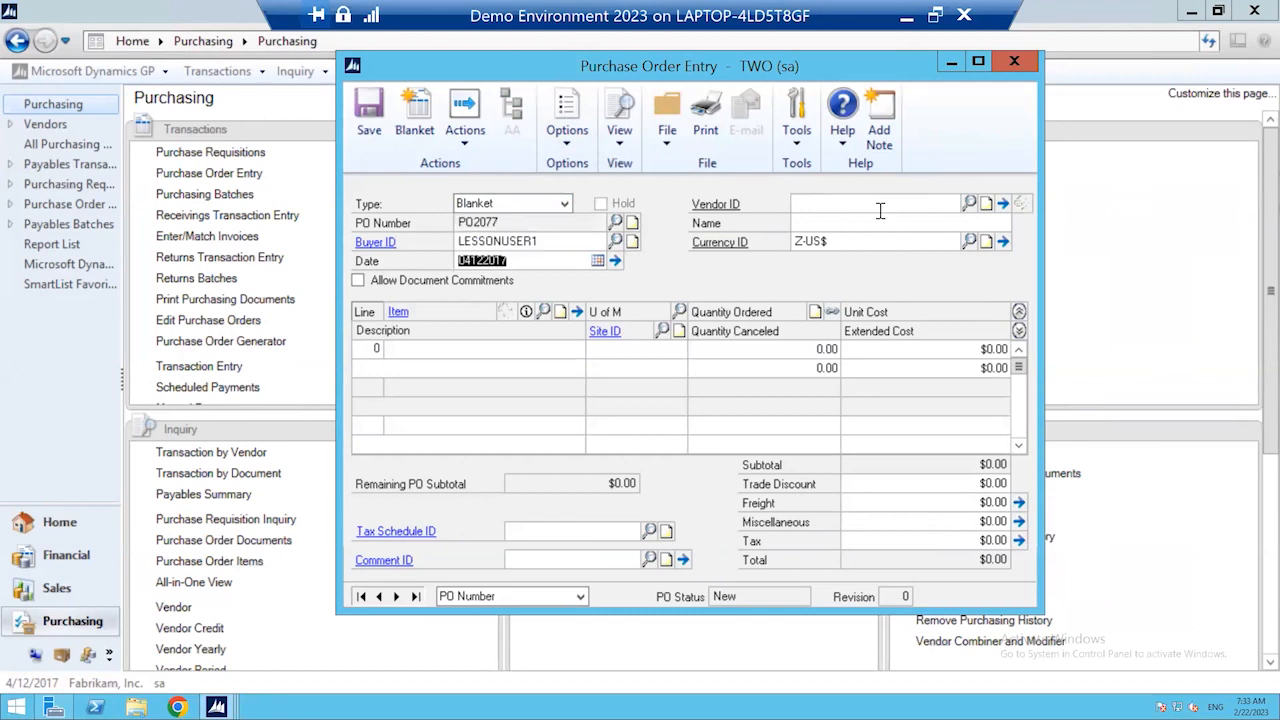
{"action": "left_click", "coordinate": [881, 210]}
{"action": "left_click", "coordinate": [969, 203]}
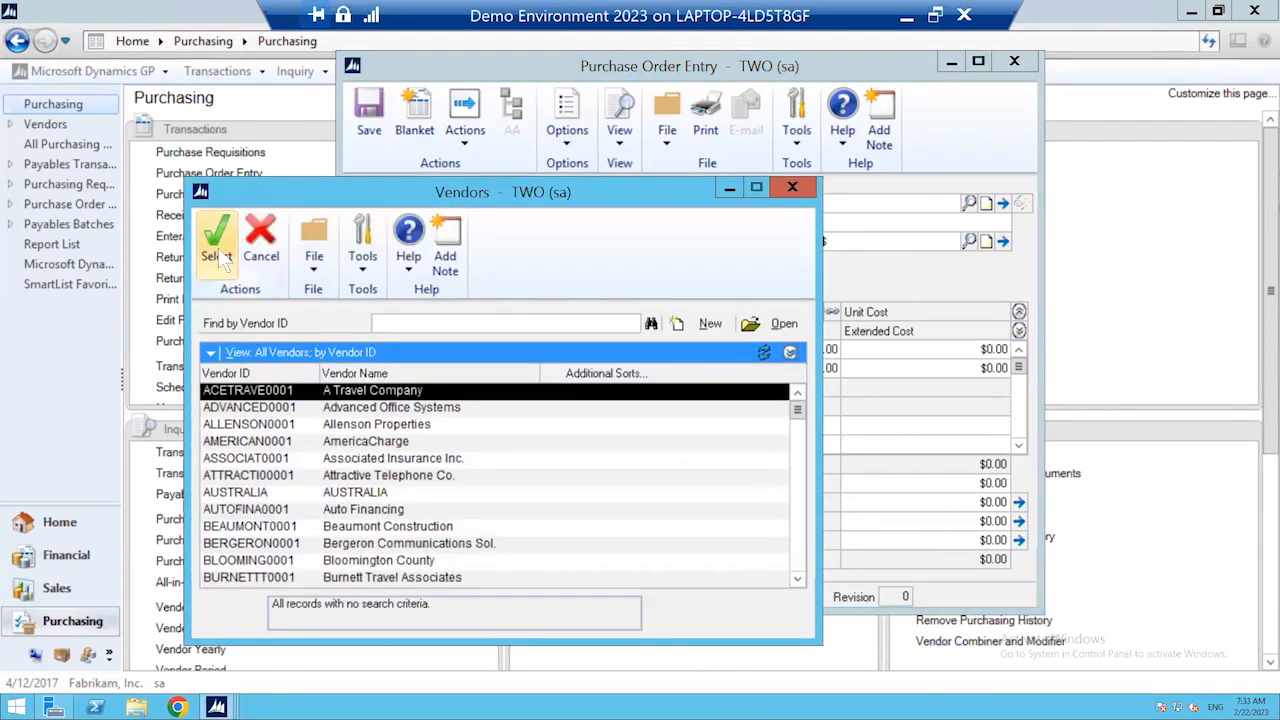
{"action": "left_click", "coordinate": [215, 247]}
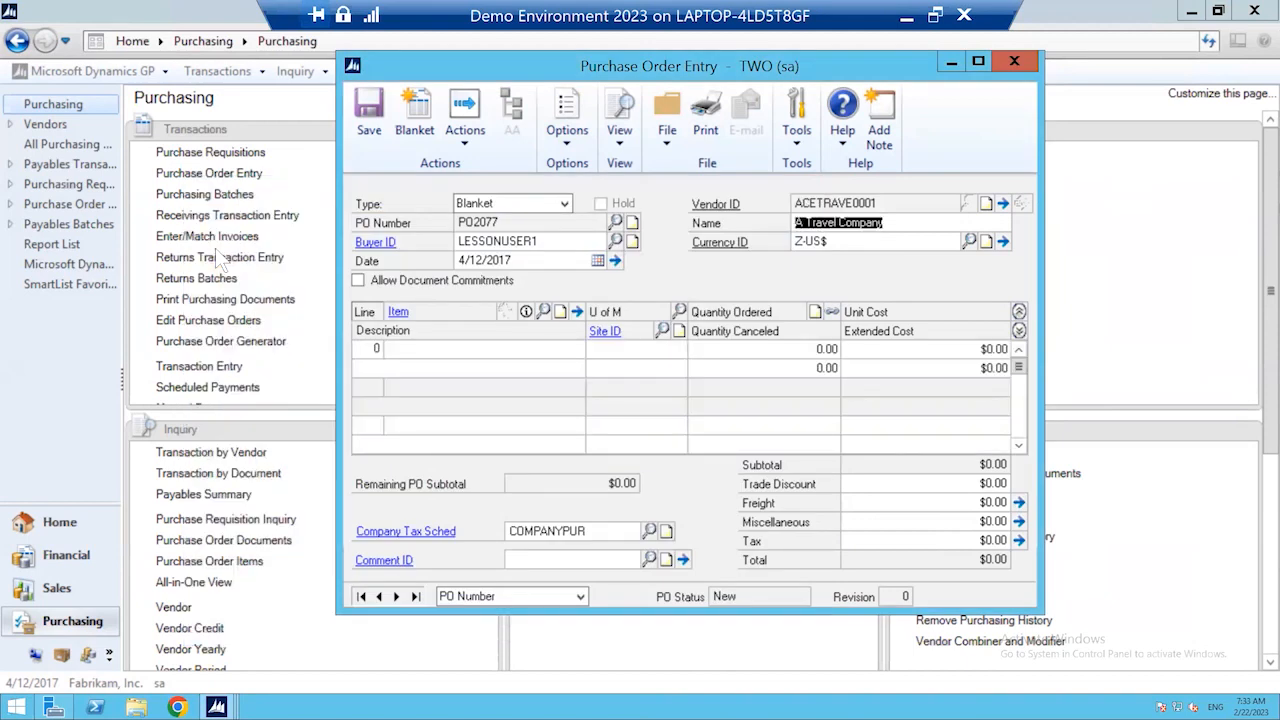
{"action": "key", "text": "Tab"}
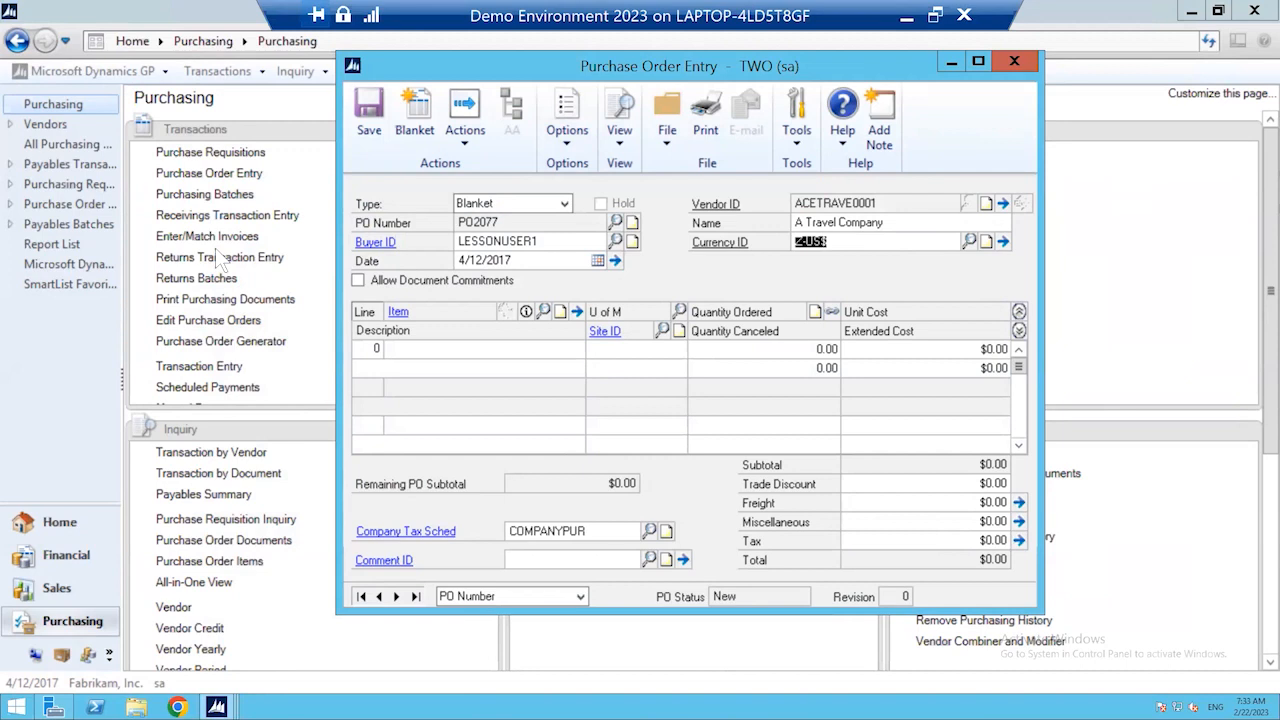
{"action": "key", "text": "Tab"}
Step: Add item 1-A3261A to the first order line with Each as the unit of measure and 600 as the quantity ordered
{"action": "left_click", "coordinate": [544, 311]}
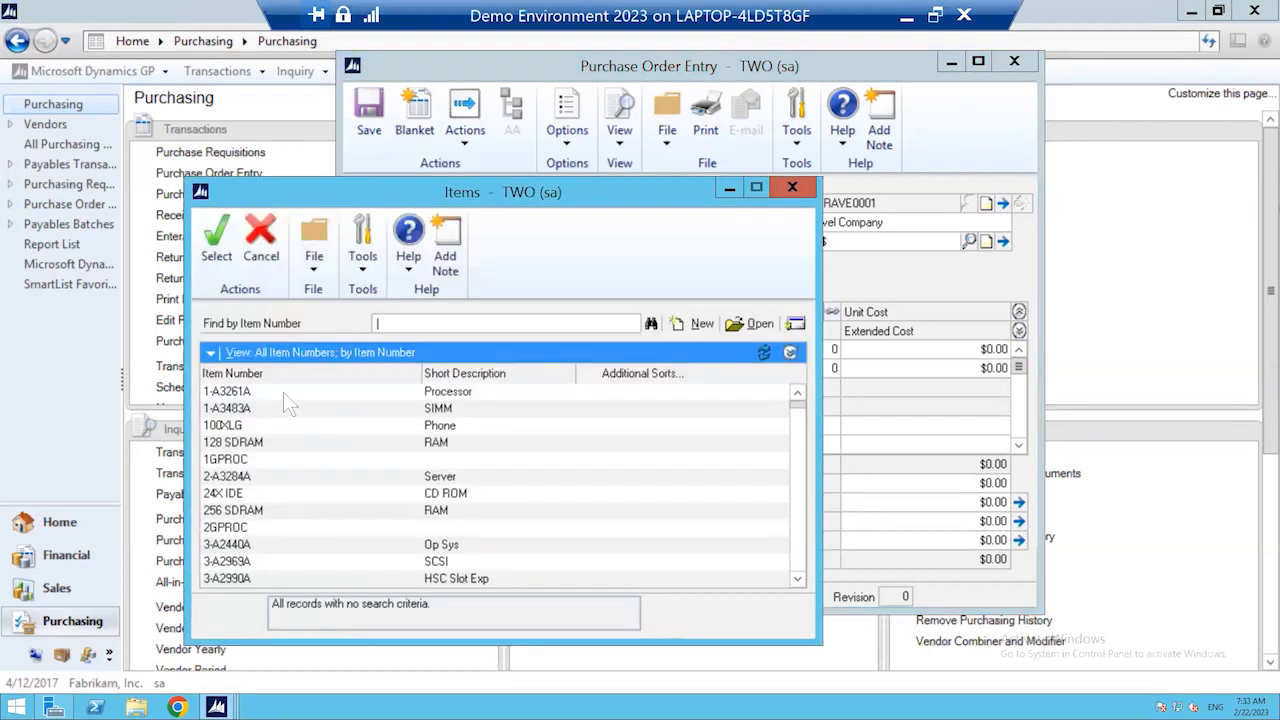
{"action": "left_click", "coordinate": [452, 393]}
{"action": "left_click", "coordinate": [216, 240]}
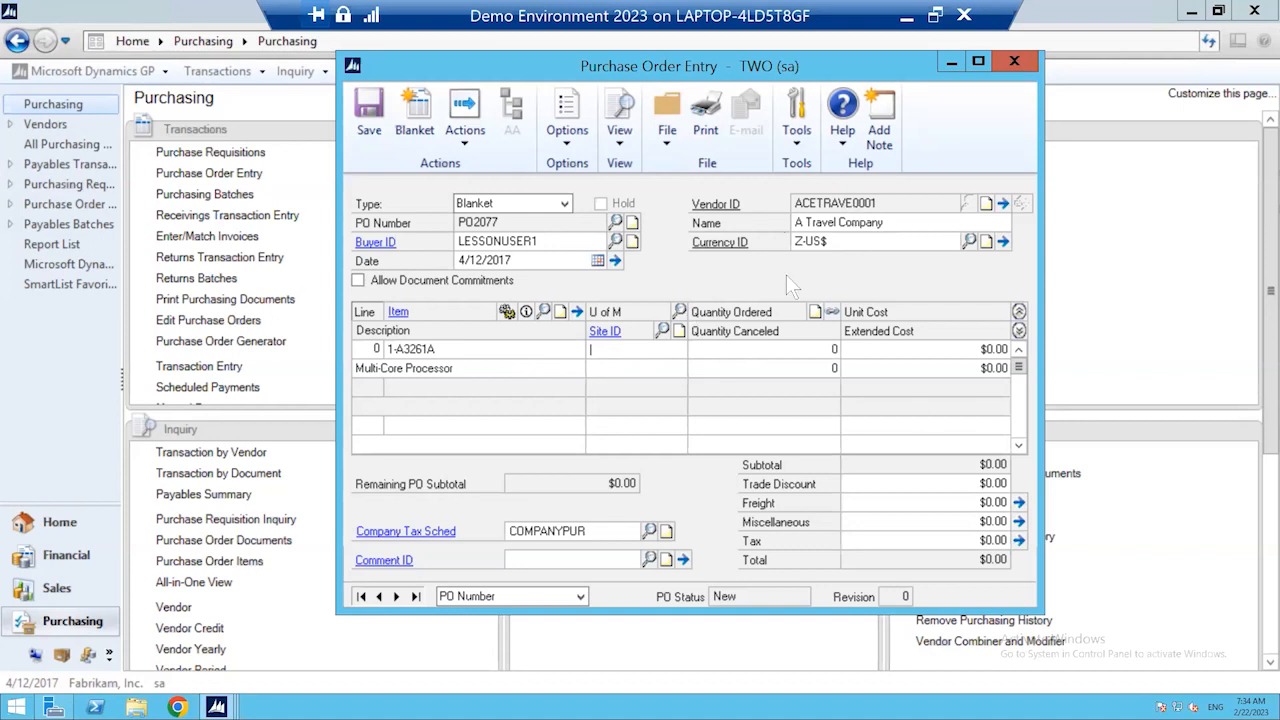
{"action": "left_click", "coordinate": [679, 312]}
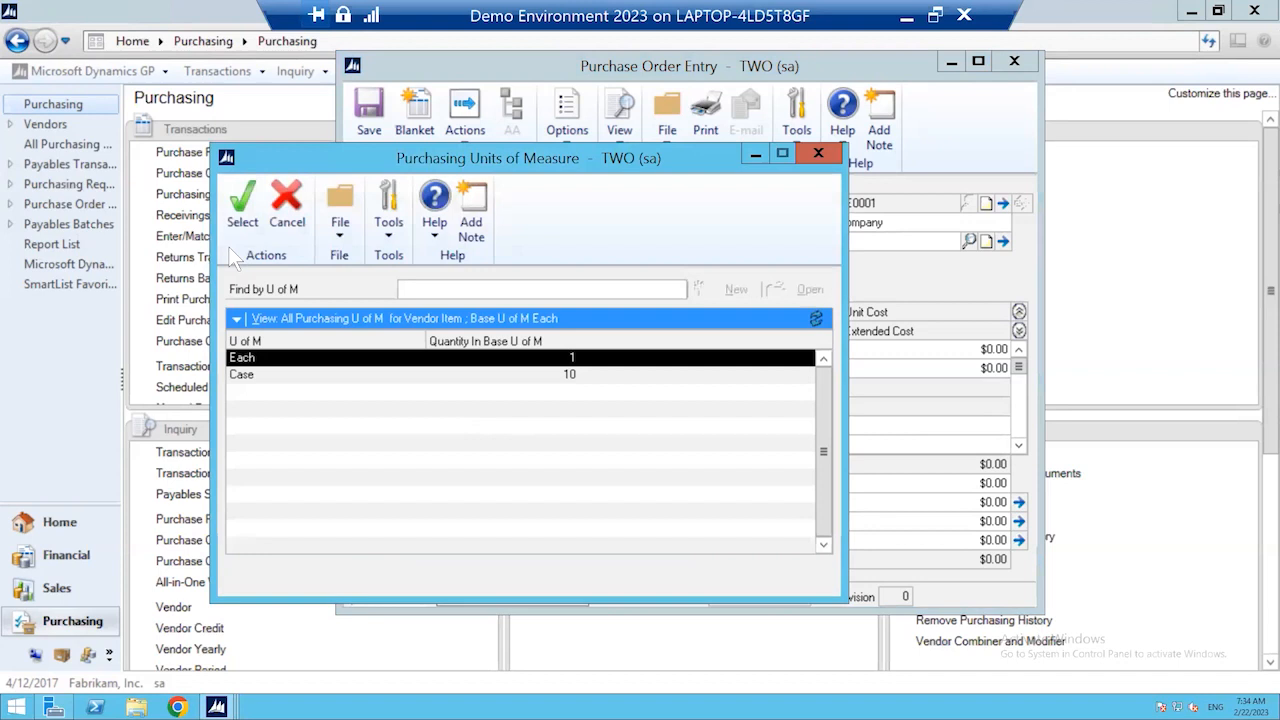
{"action": "left_click", "coordinate": [240, 222]}
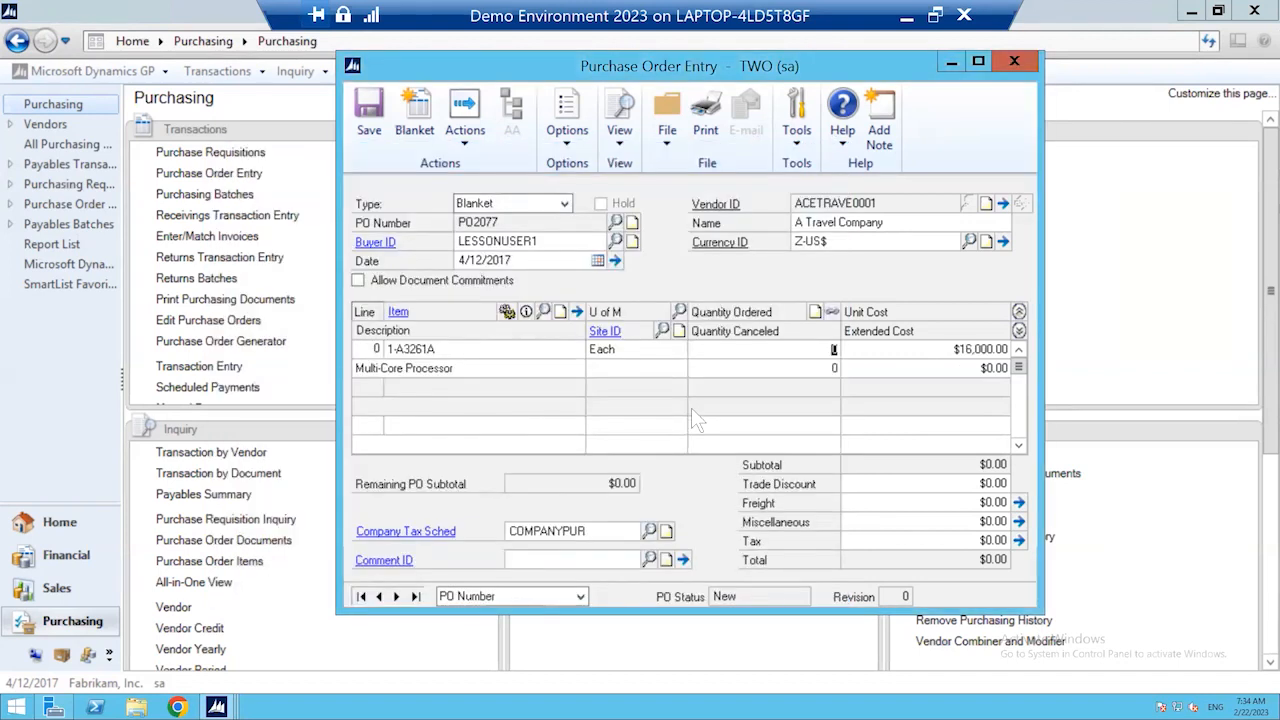
{"action": "type", "text": "600"}
{"action": "key", "text": "Tab"}
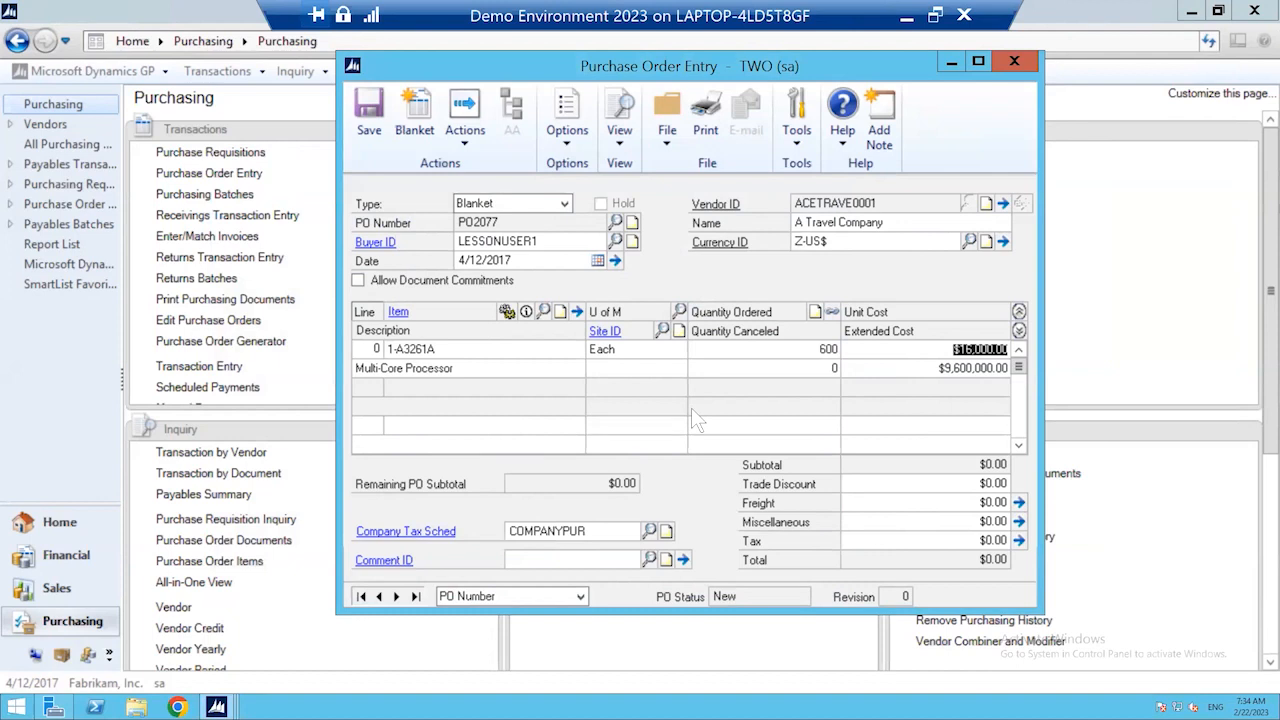
Step: Assign the WAREHOUSE site to the processor line, keeping the default unit cost, and complete the line
{"action": "key", "text": "Tab"}
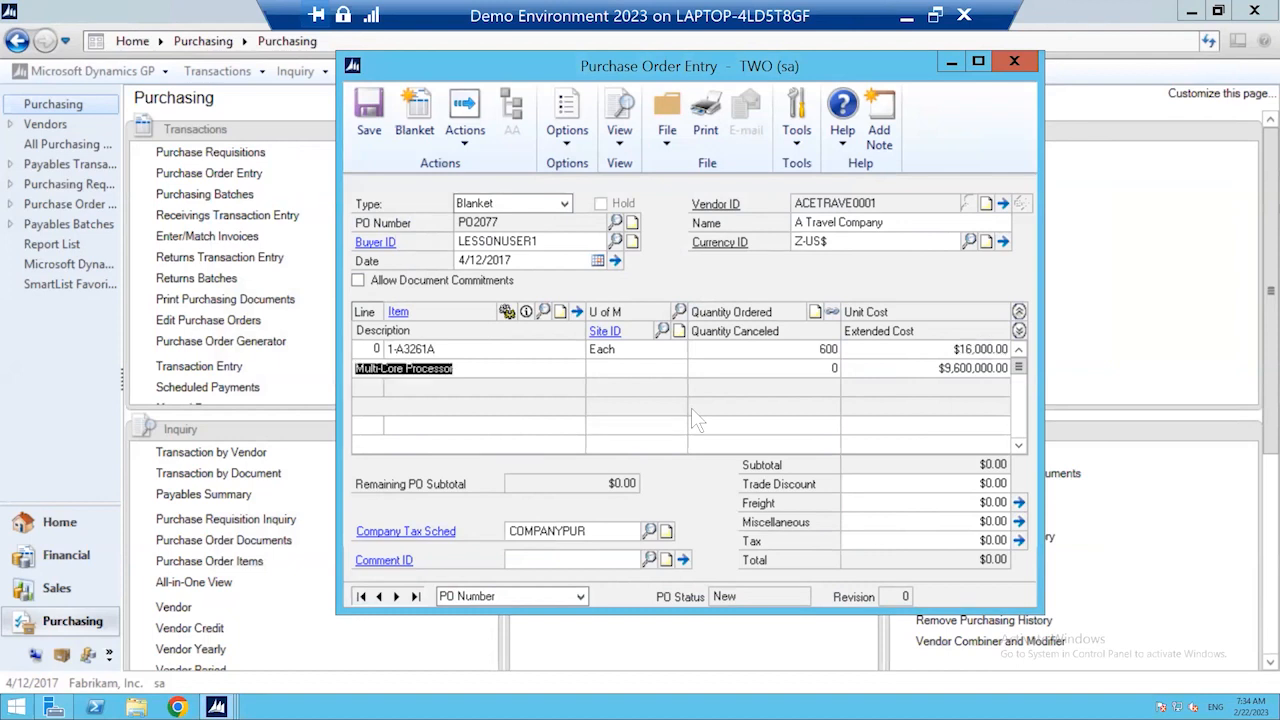
{"action": "key", "text": "Tab"}
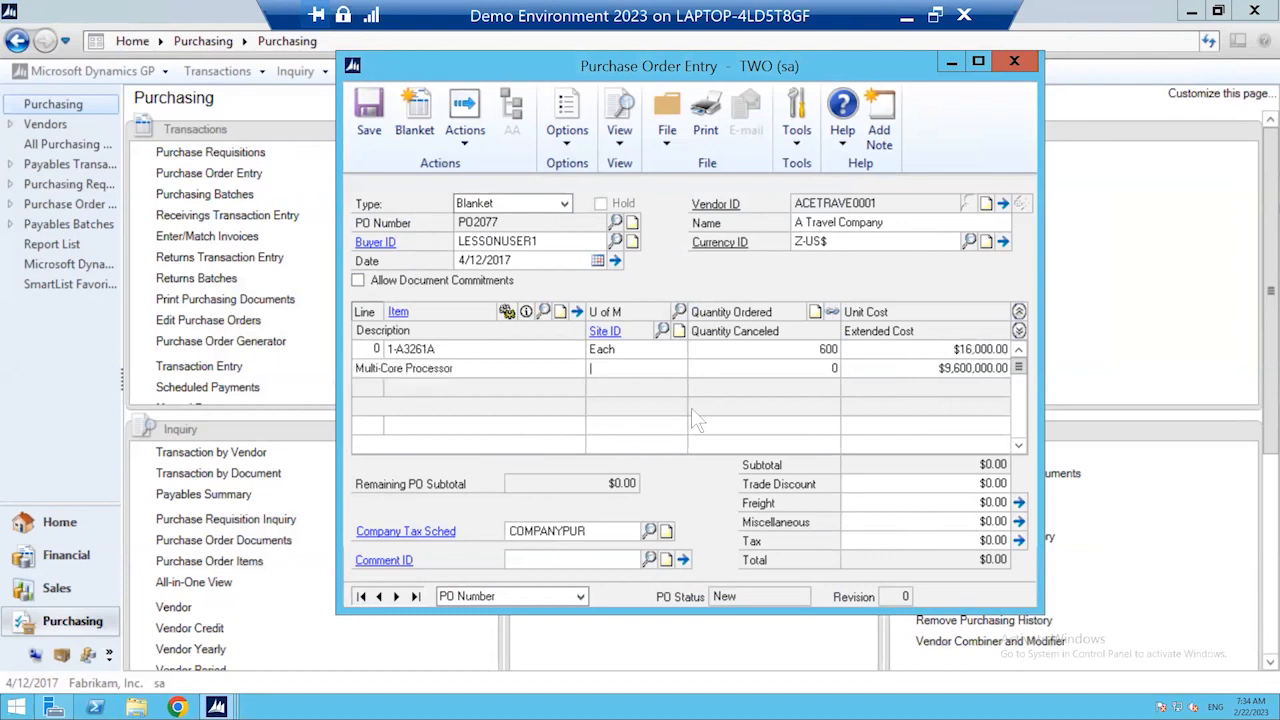
{"action": "left_click", "coordinate": [662, 330]}
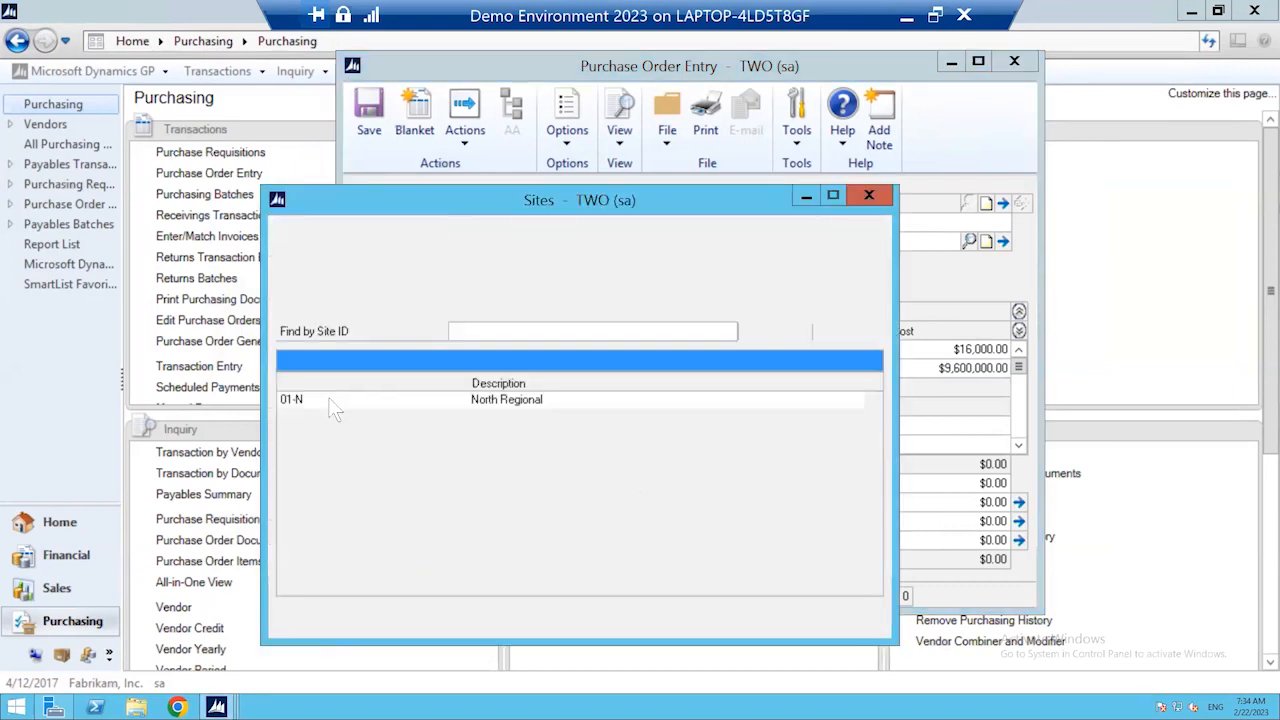
{"action": "left_click", "coordinate": [478, 332]}
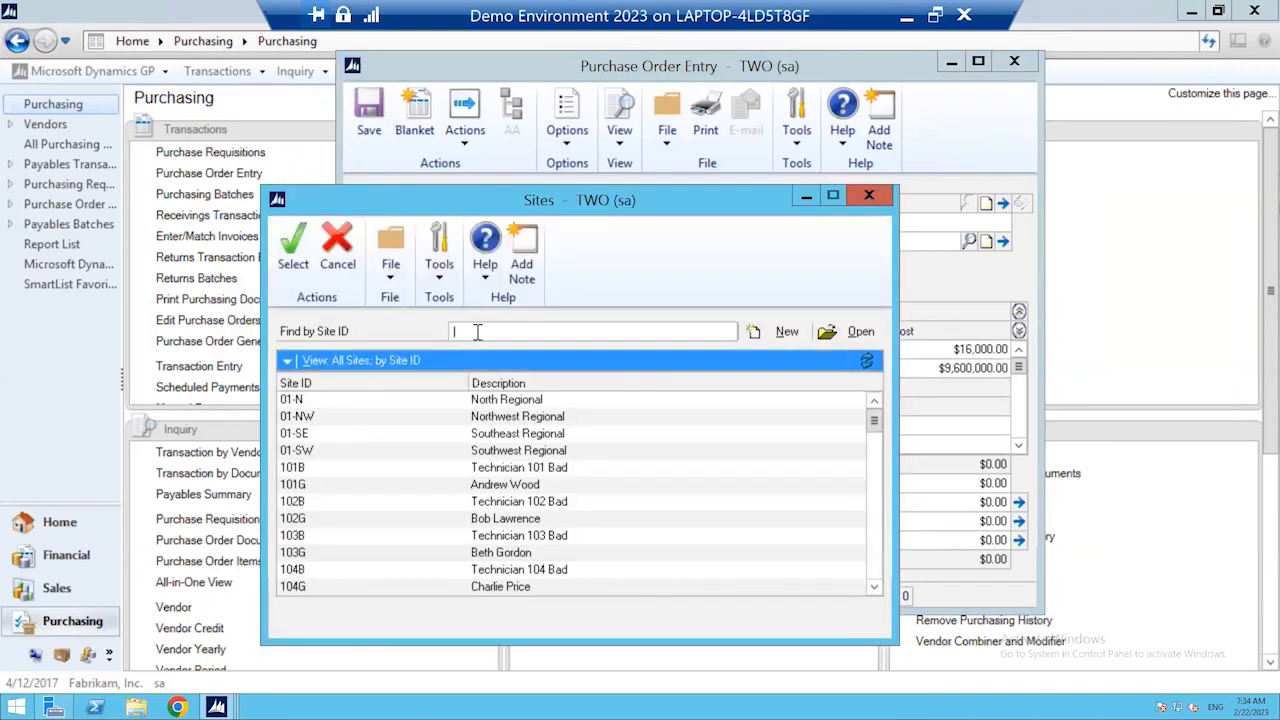
{"action": "type", "text": "wareh"}
{"action": "key", "text": "Return"}
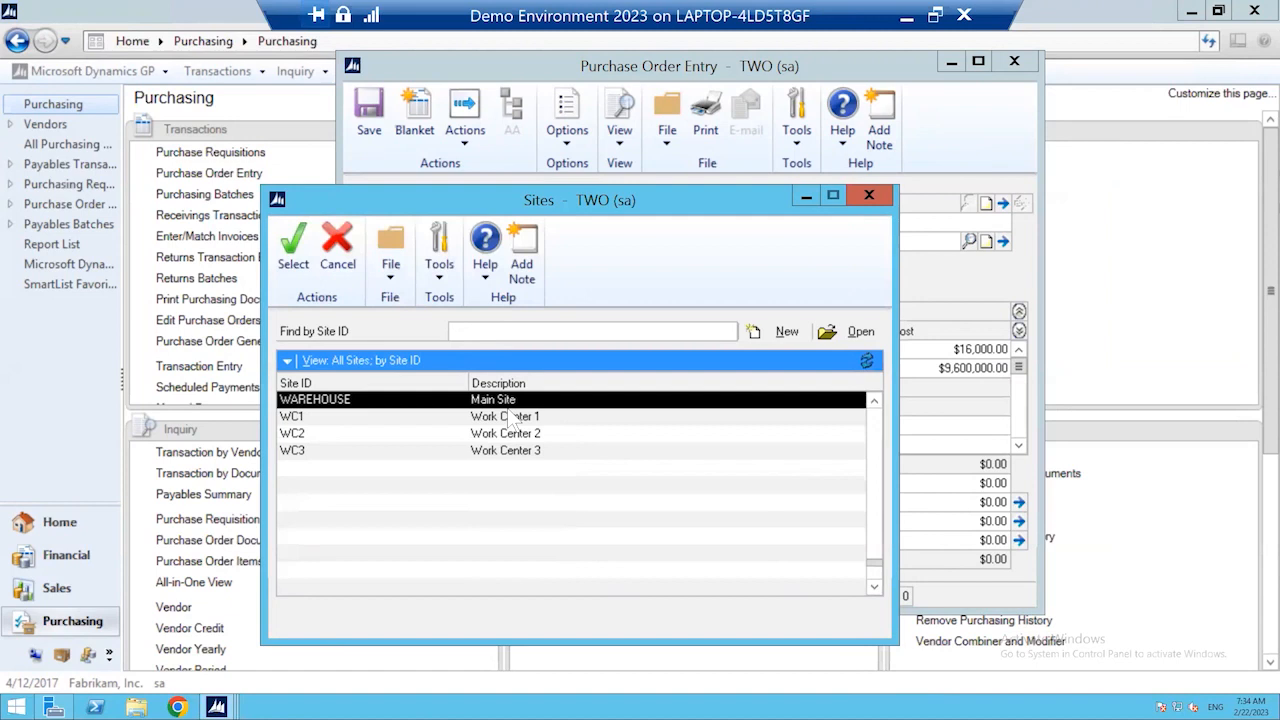
{"action": "left_click", "coordinate": [293, 262]}
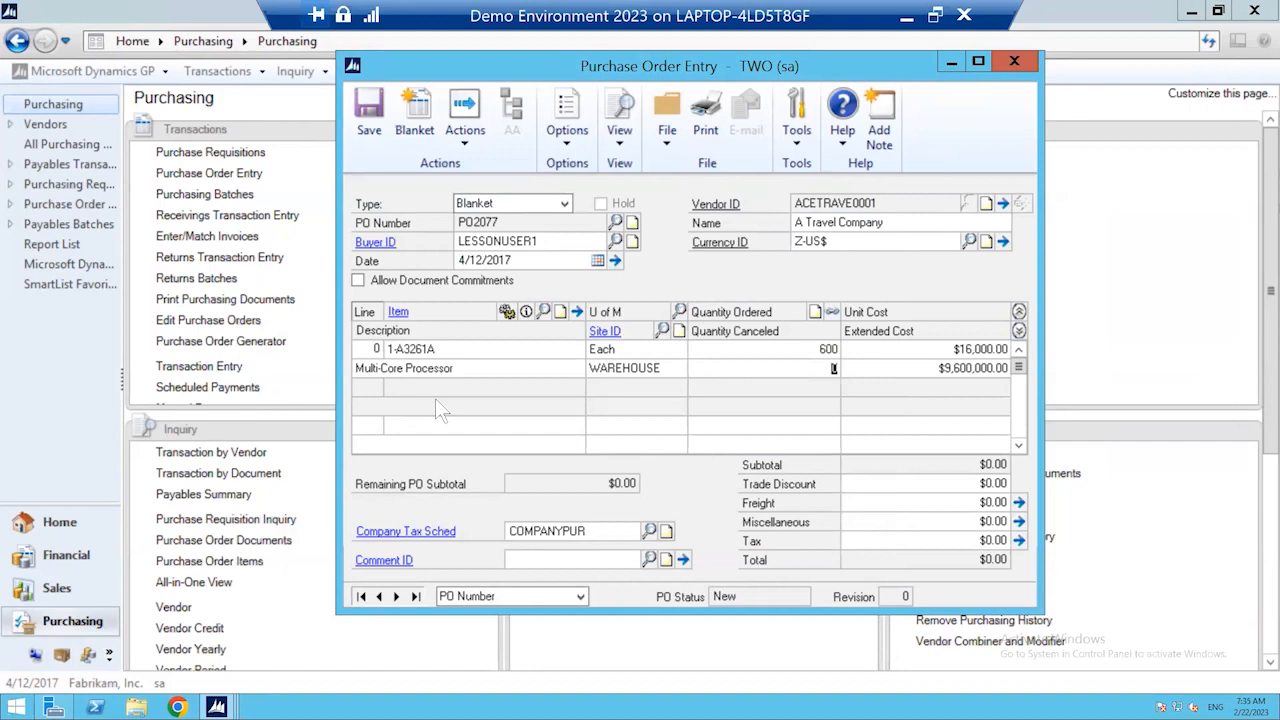
{"action": "key", "text": "Tab"}
{"action": "key", "text": "Tab"}
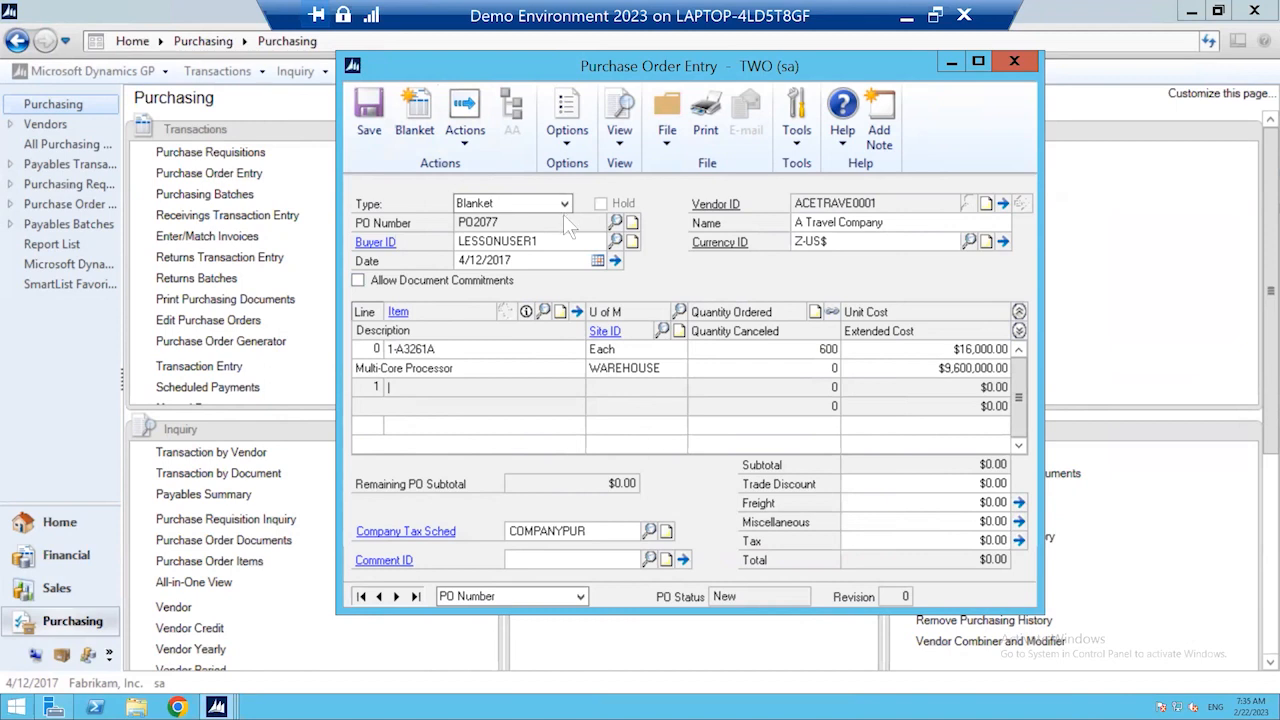
Step: Open the processor line's blanket details and enter a first delivery of 150 units required on 6/1/2017, marked for release
{"action": "left_click", "coordinate": [414, 105]}
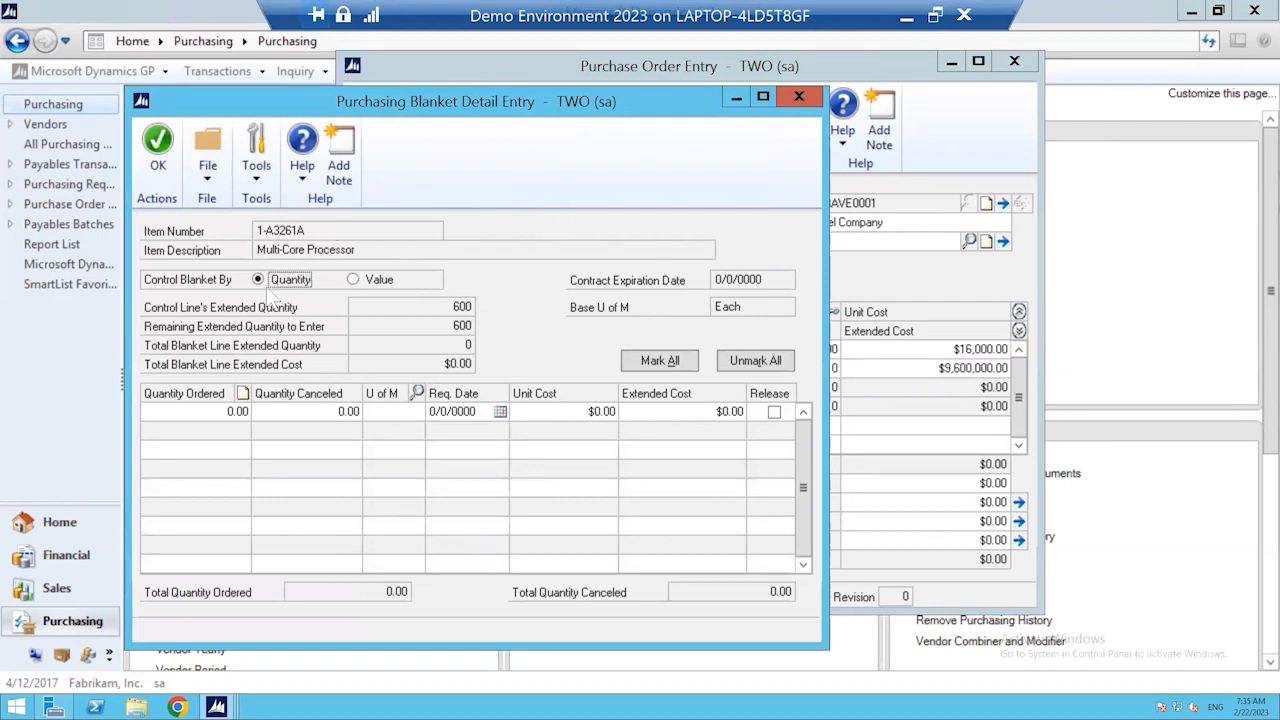
{"action": "left_click", "coordinate": [220, 411]}
{"action": "type", "text": "150"}
{"action": "key", "text": "Tab"}
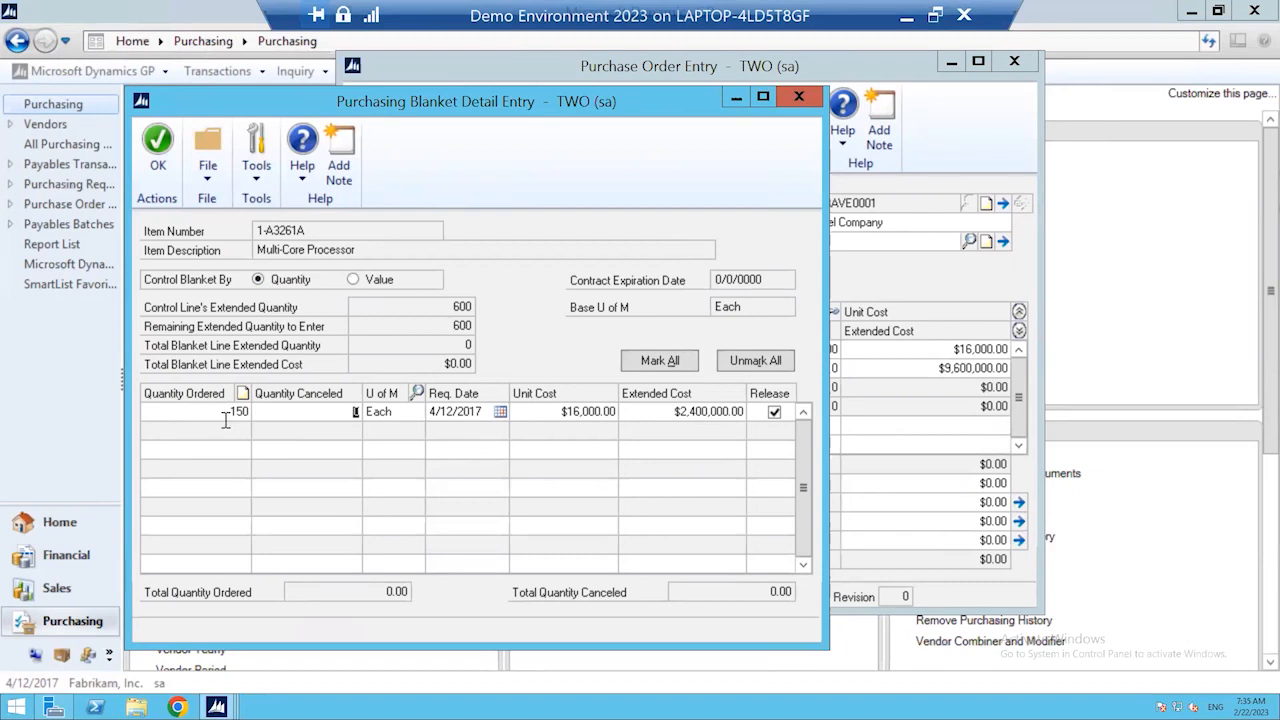
{"action": "left_click", "coordinate": [500, 411]}
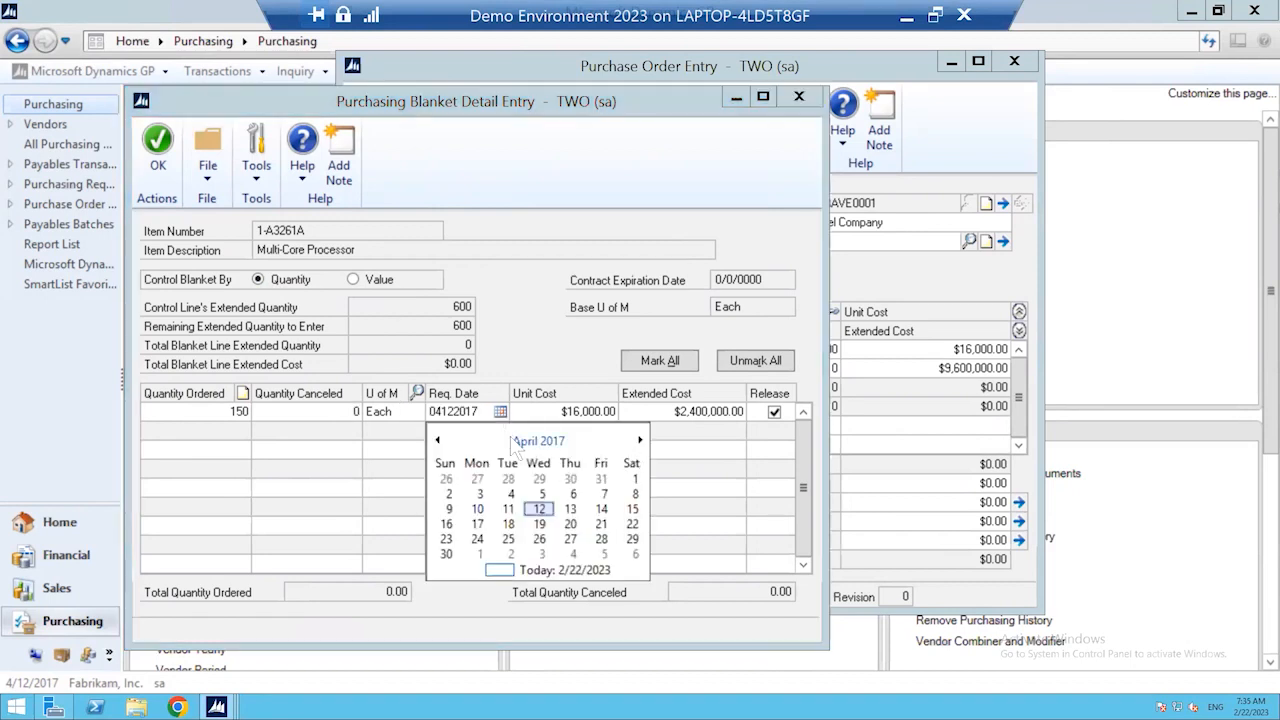
{"action": "left_click", "coordinate": [640, 440]}
{"action": "left_click", "coordinate": [640, 441]}
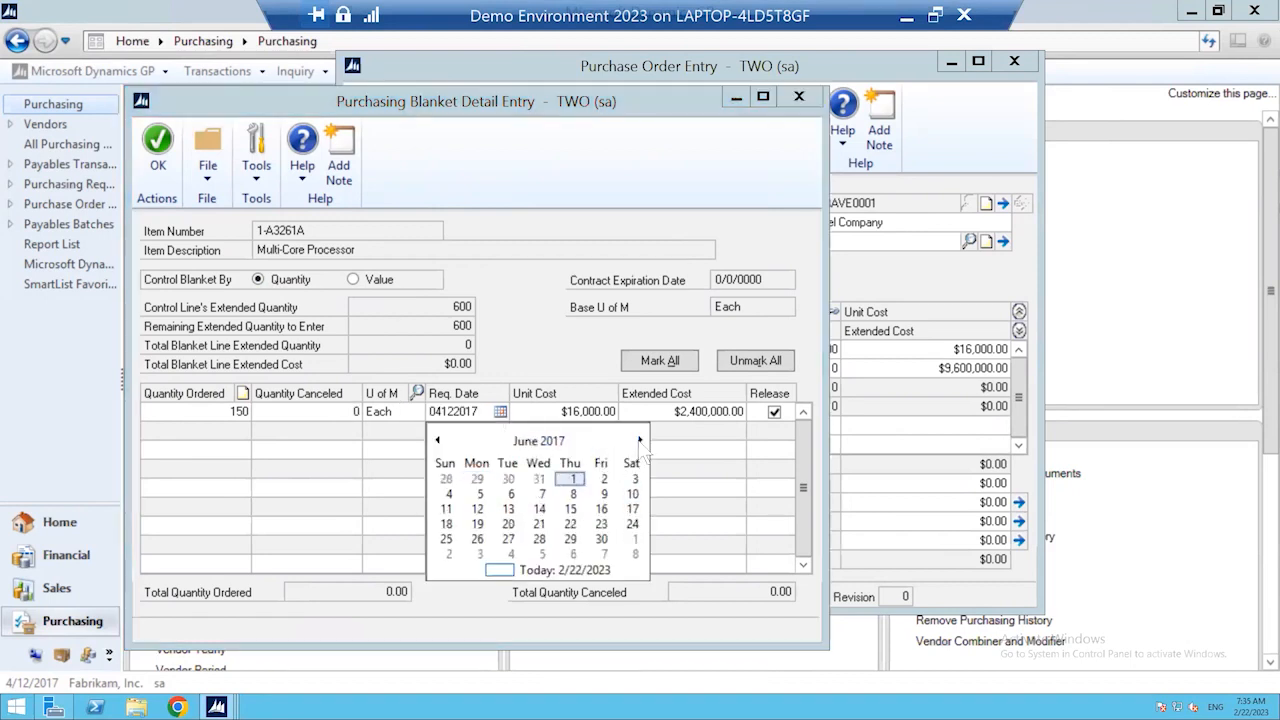
{"action": "left_click", "coordinate": [571, 480]}
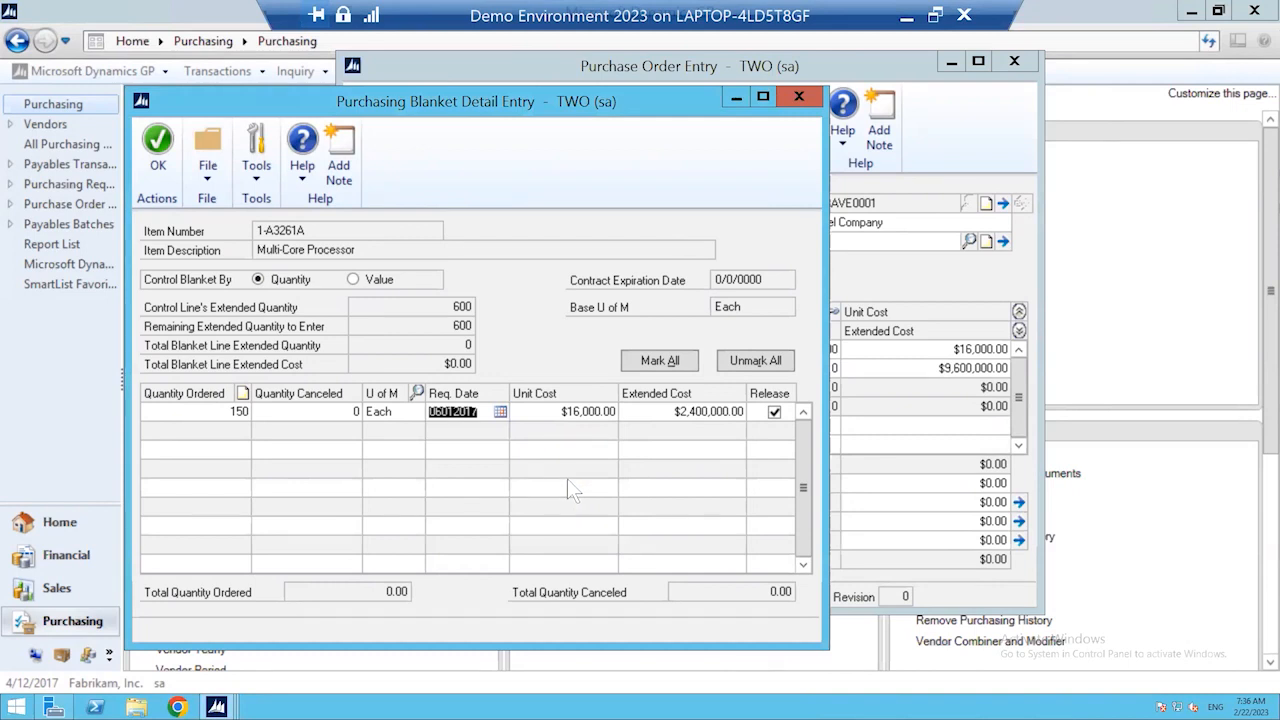
{"action": "key", "text": "Tab"}
{"action": "key", "text": "Tab"}
{"action": "key", "text": "Tab"}
{"action": "key", "text": "Tab"}
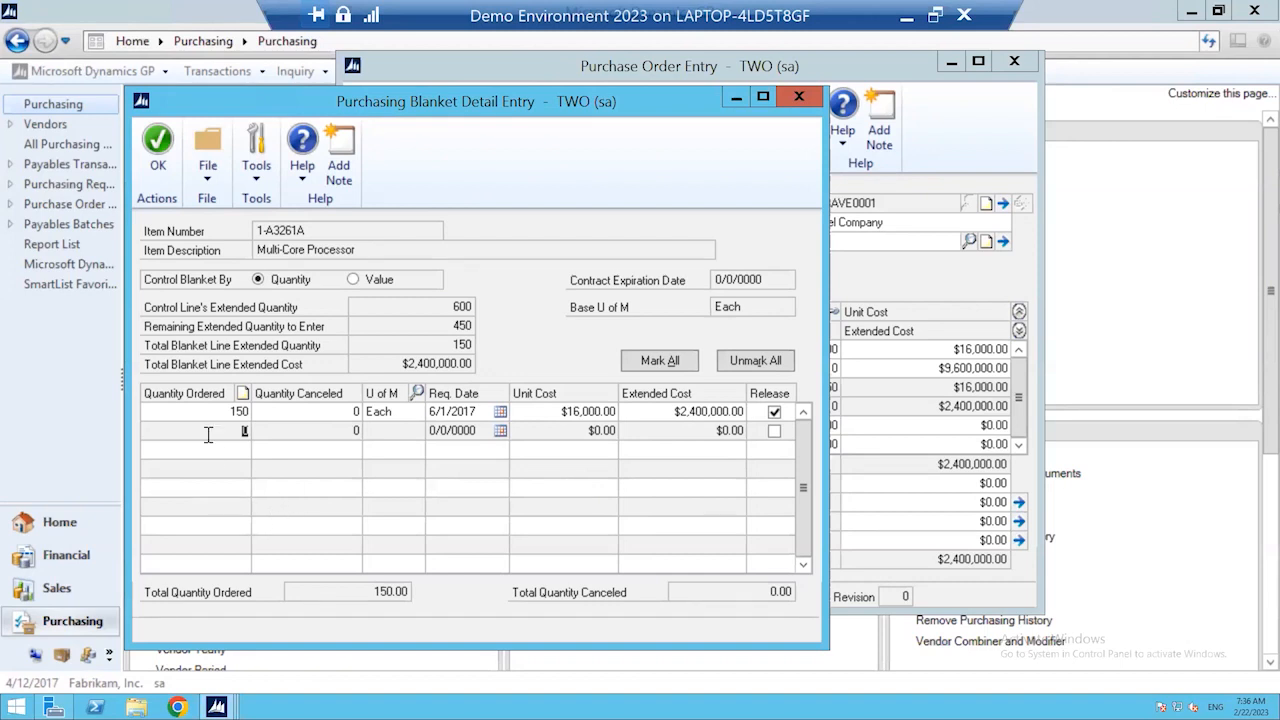
Step: Add a second blanket delivery of 150 units required on 6/30/2017 and leave it unmarked for release
{"action": "type", "text": "150"}
{"action": "key", "text": "Tab"}
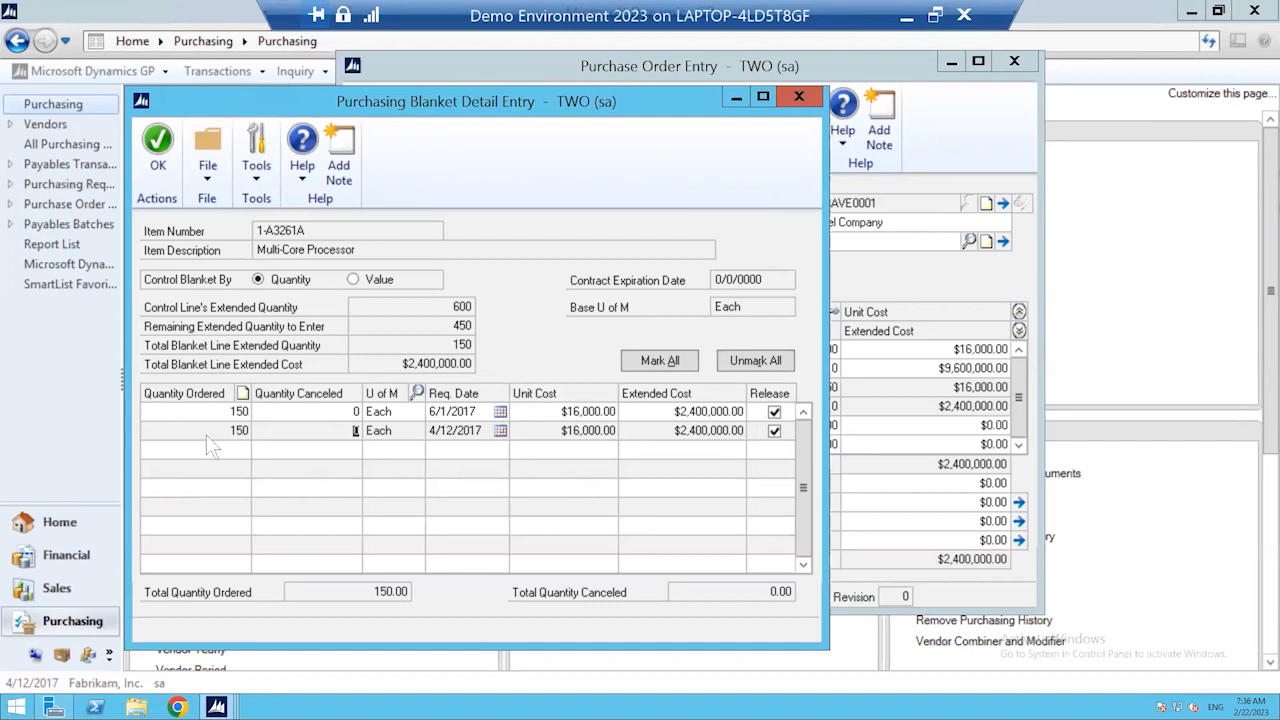
{"action": "left_click", "coordinate": [499, 430]}
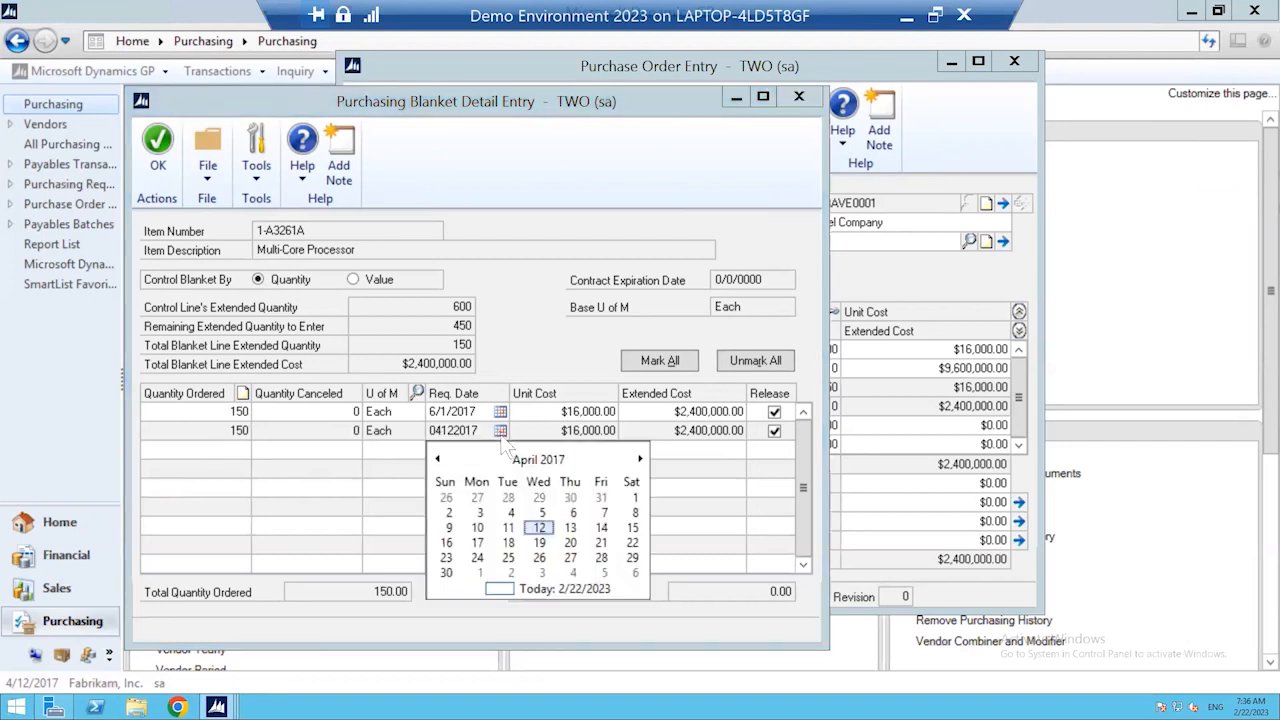
{"action": "left_click", "coordinate": [640, 459]}
{"action": "left_click", "coordinate": [640, 459]}
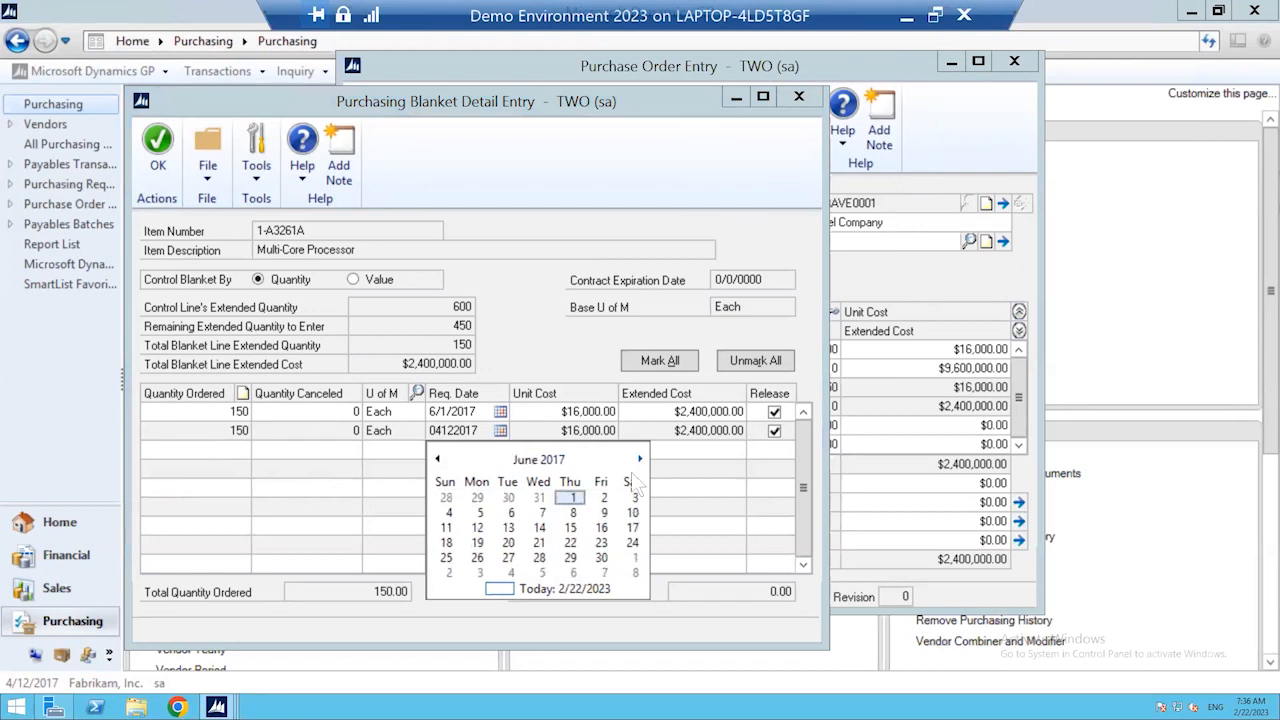
{"action": "left_click", "coordinate": [601, 560]}
{"action": "left_click", "coordinate": [601, 560]}
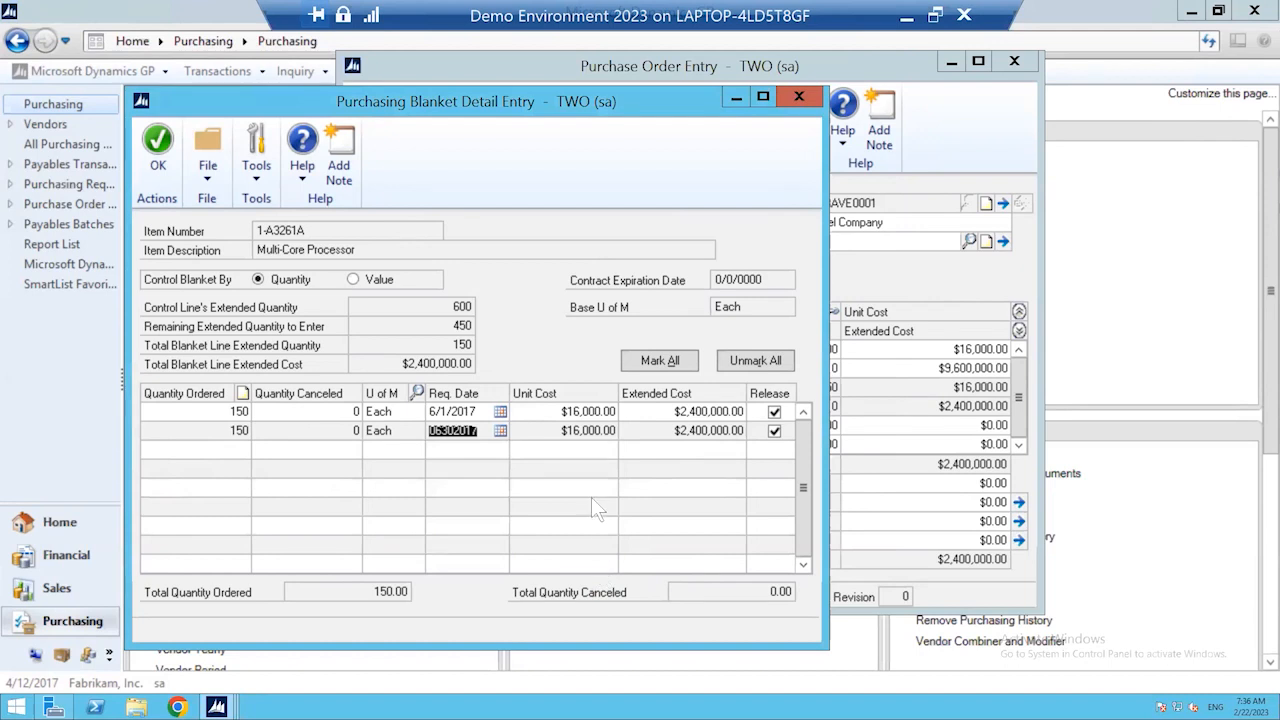
{"action": "key", "text": "Tab"}
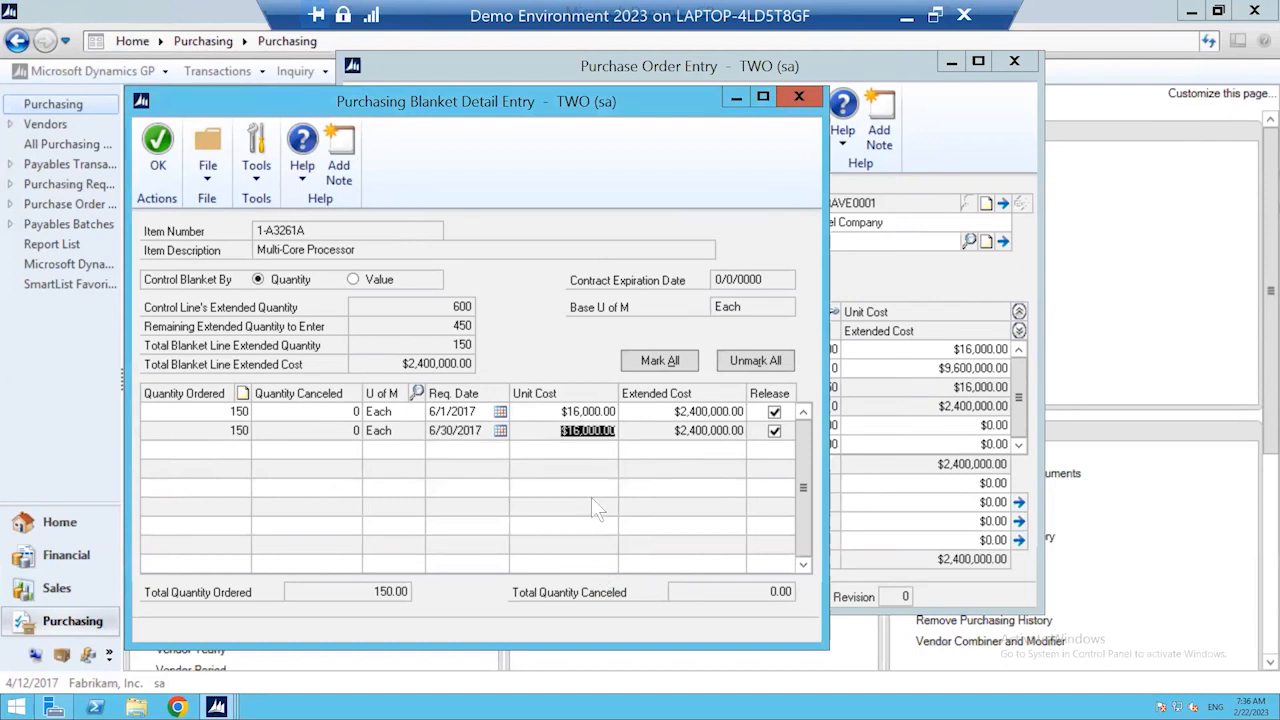
{"action": "key", "text": "Tab"}
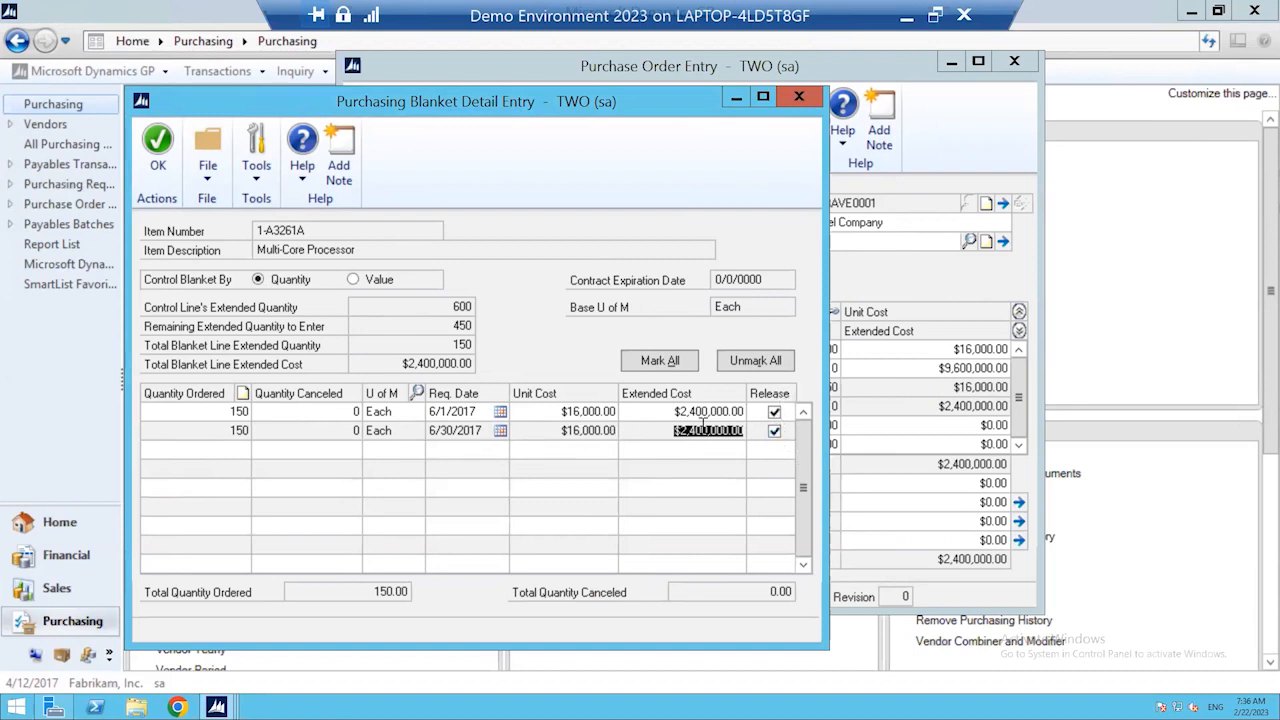
{"action": "left_click", "coordinate": [774, 432]}
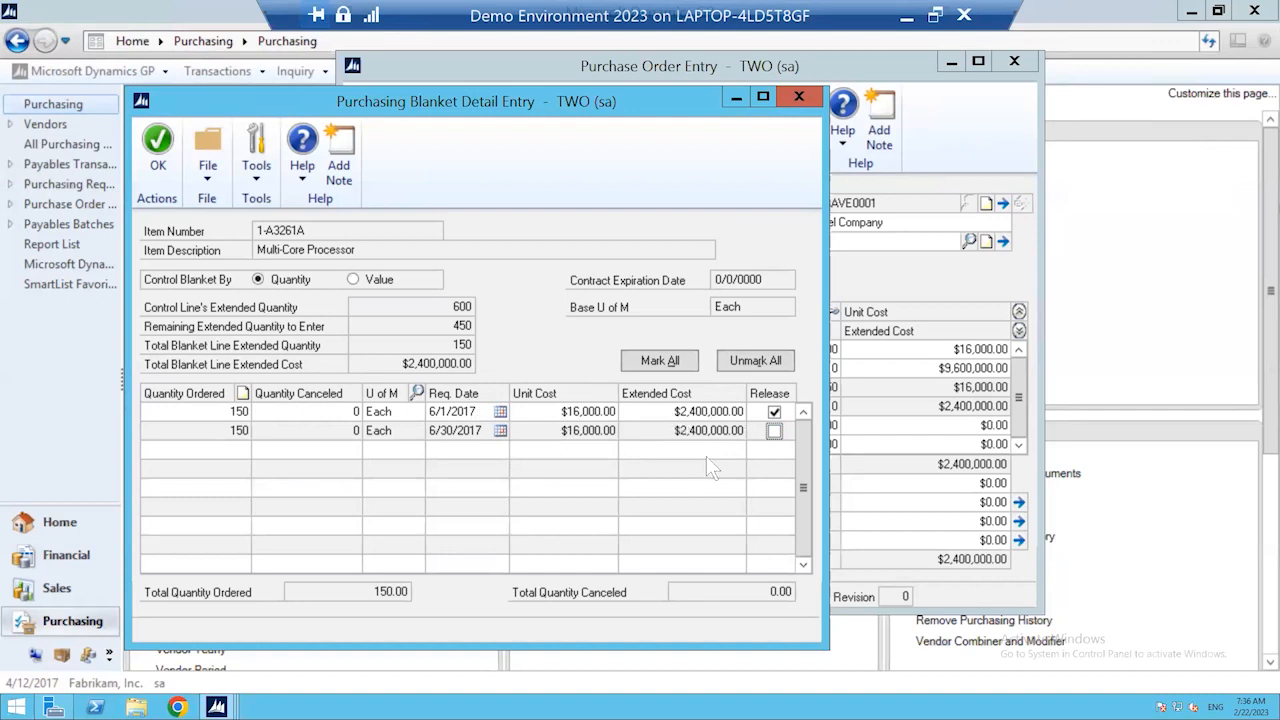
{"action": "key", "text": "Tab"}
Step: Add a third blanket delivery of 150 units required on 7/3/2017, not marked for release
{"action": "type", "text": "1"}
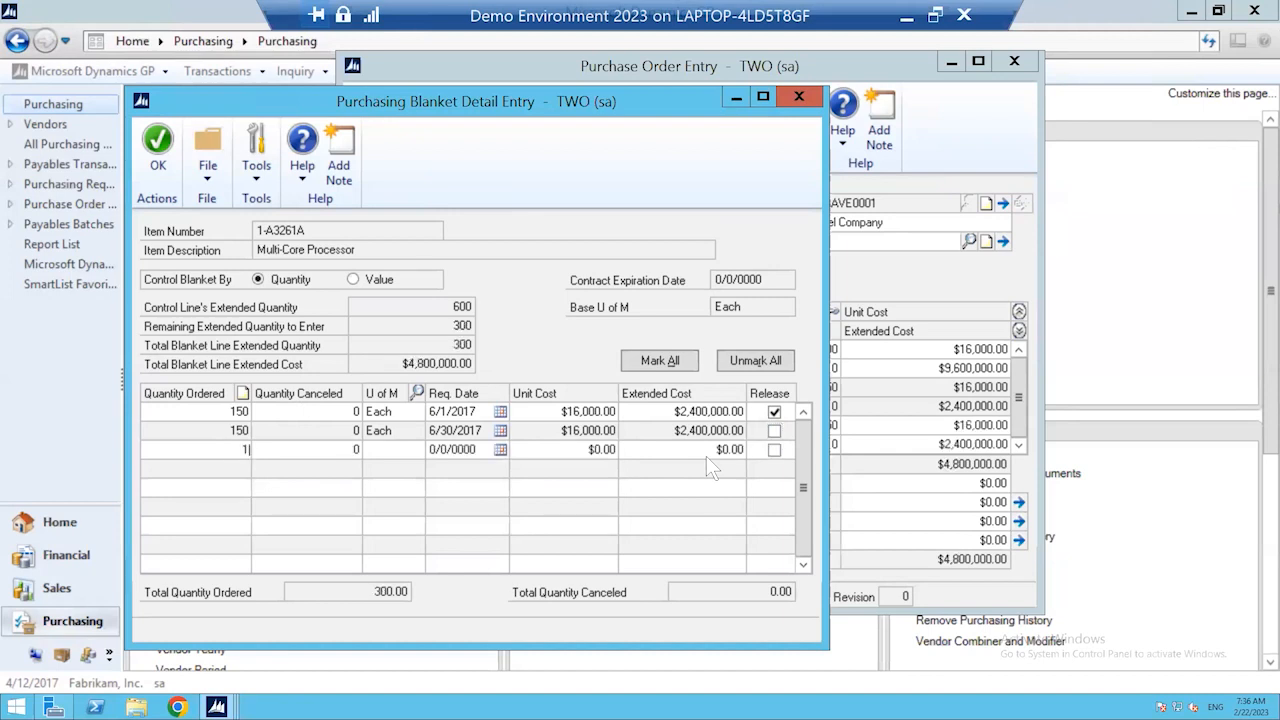
{"action": "type", "text": "50"}
{"action": "key", "text": "Tab"}
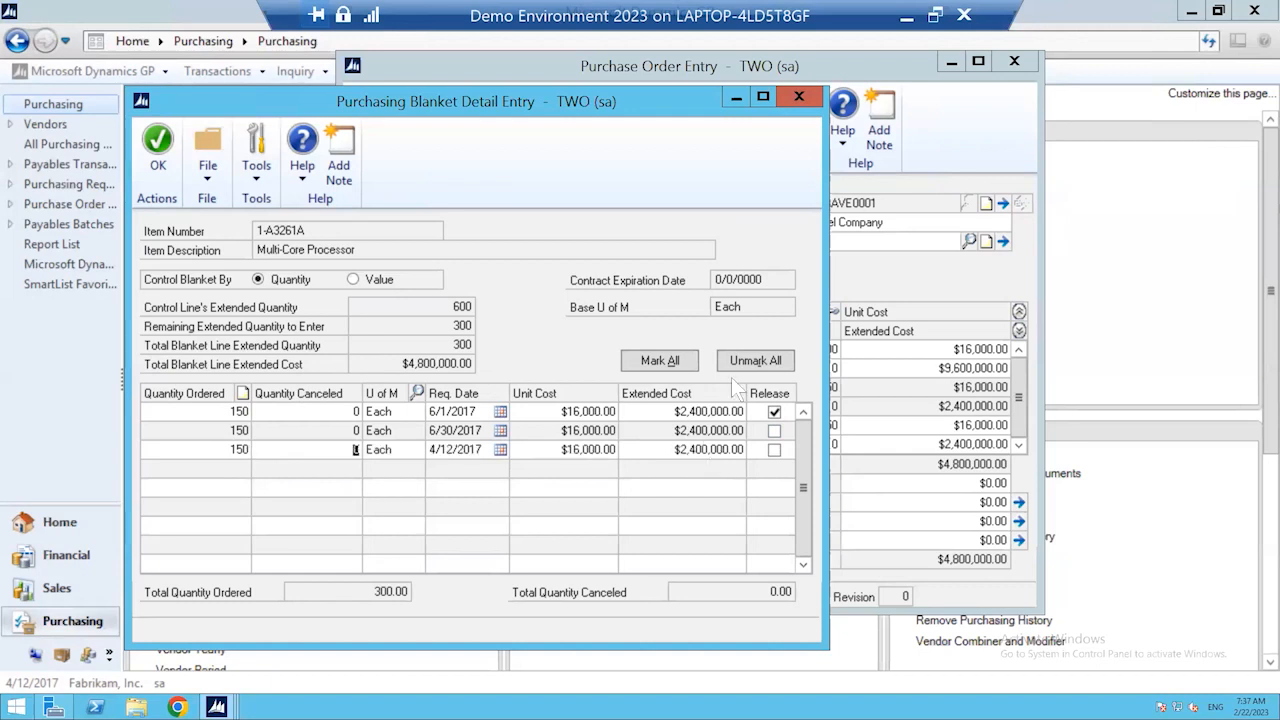
{"action": "left_click", "coordinate": [501, 448]}
{"action": "left_click", "coordinate": [640, 478]}
{"action": "left_click", "coordinate": [640, 478]}
{"action": "left_click", "coordinate": [640, 478]}
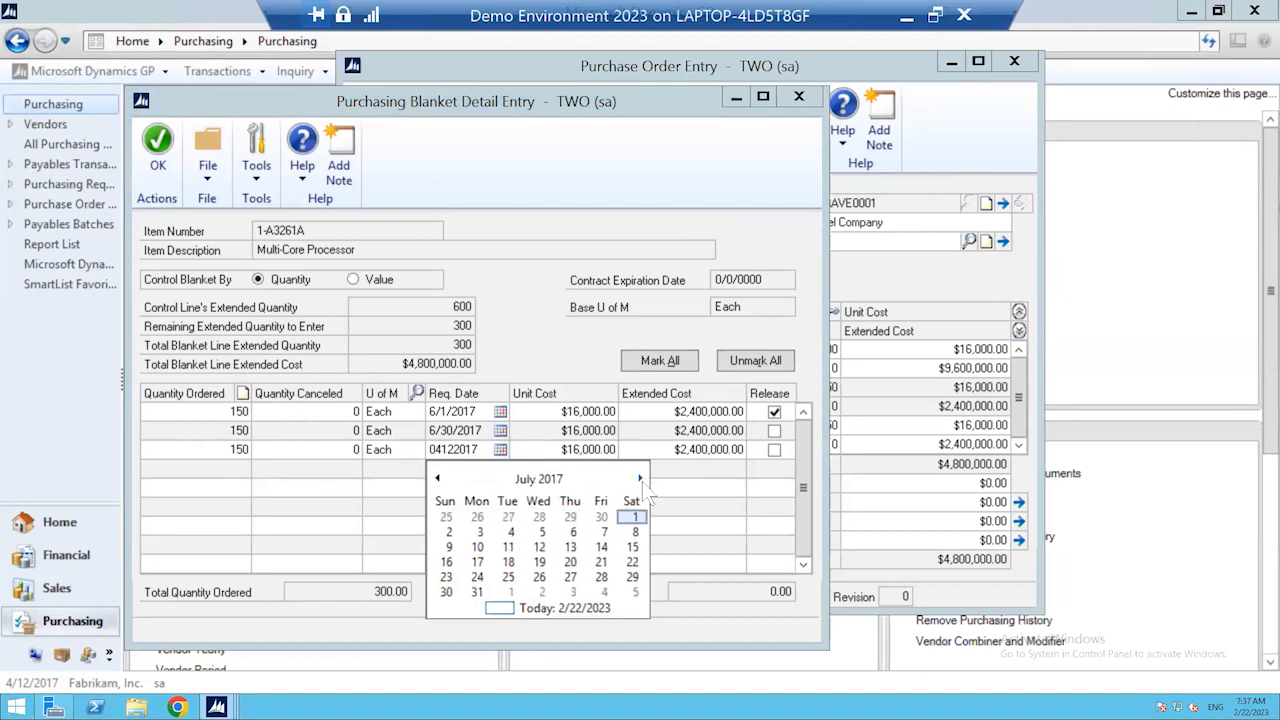
{"action": "left_click", "coordinate": [478, 532]}
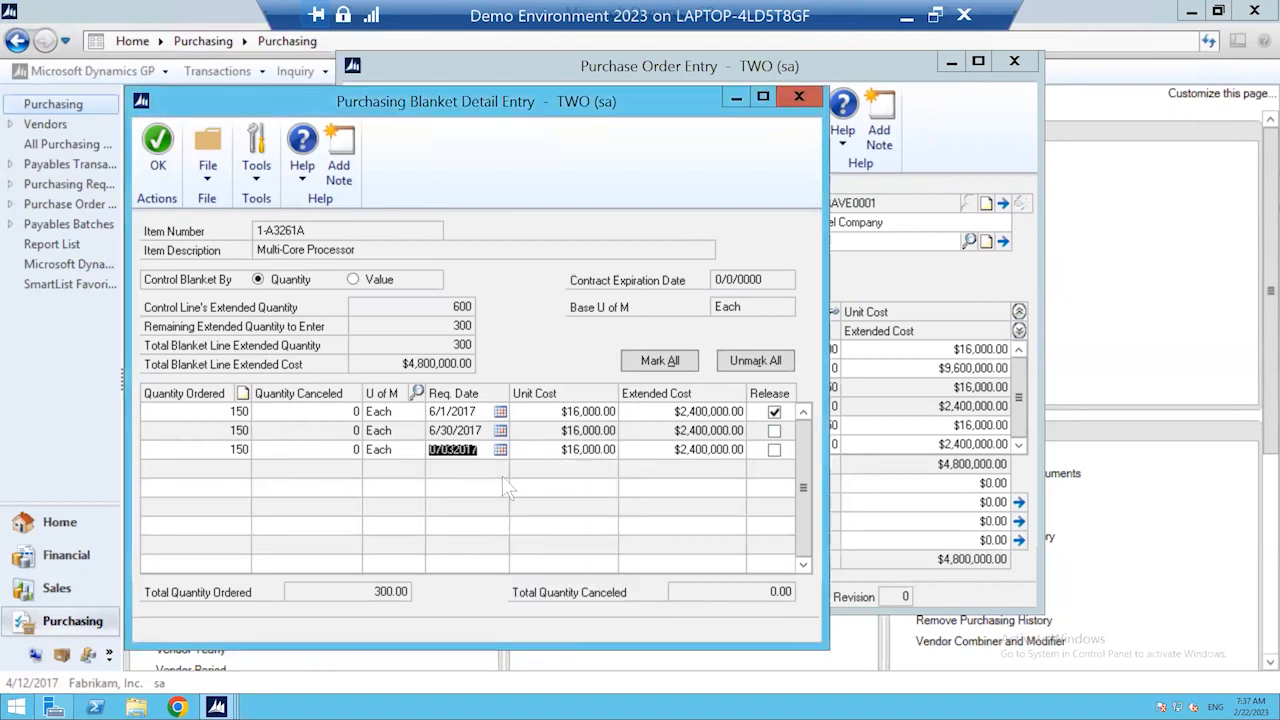
{"action": "key", "text": "Tab"}
{"action": "key", "text": "Tab"}
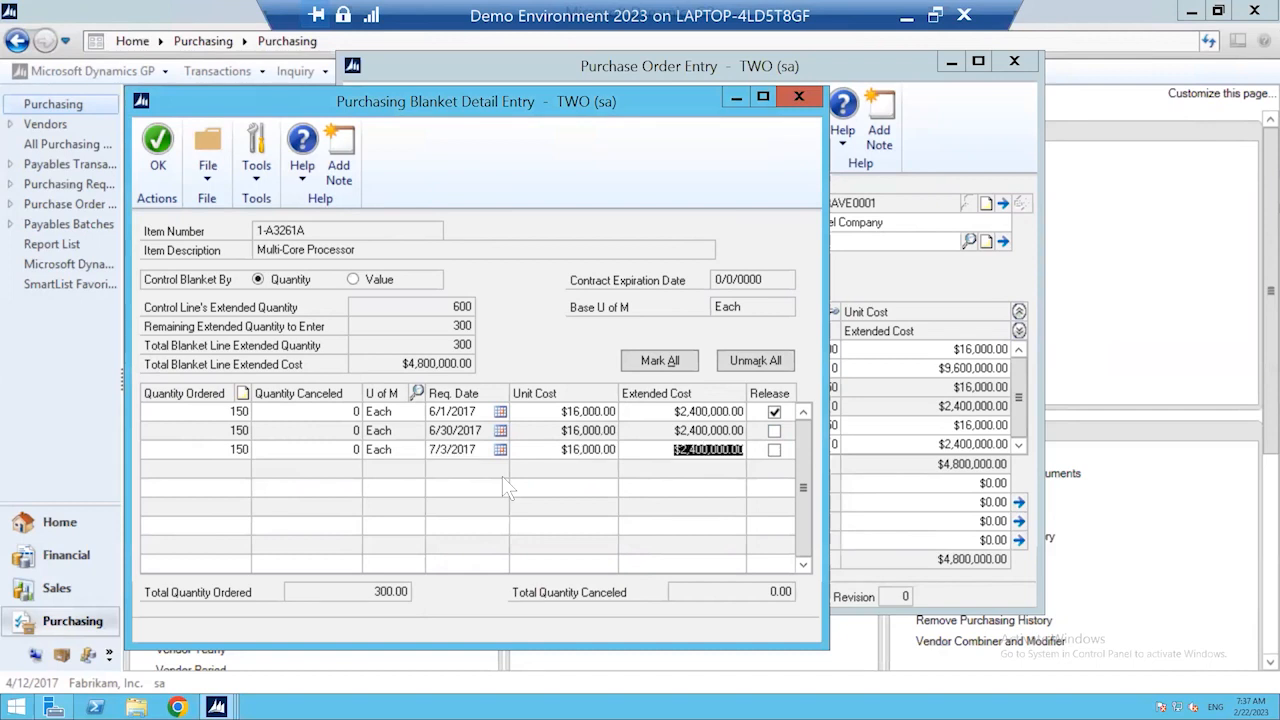
{"action": "key", "text": "Tab"}
{"action": "key", "text": "Tab"}
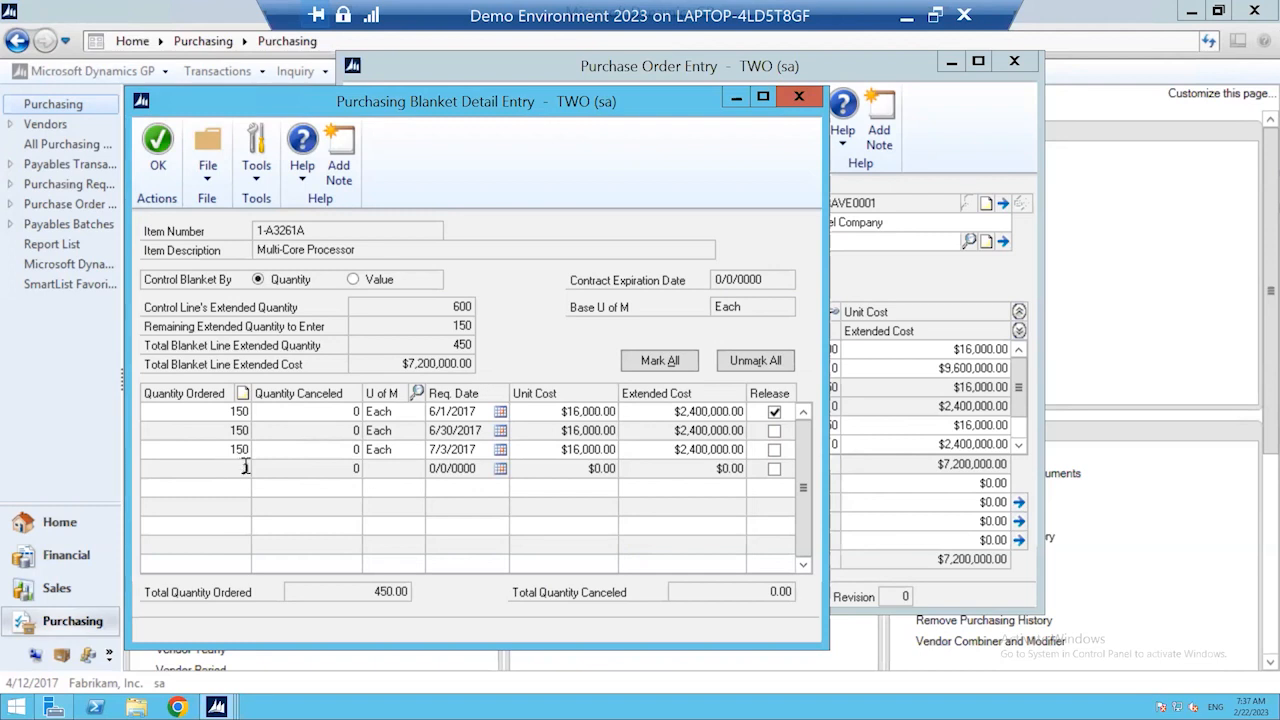
Step: Add a fourth blanket delivery of 150 units required on 7/31/2017, leaving it unmarked for release
{"action": "type", "text": "150"}
{"action": "left_click", "coordinate": [333, 470]}
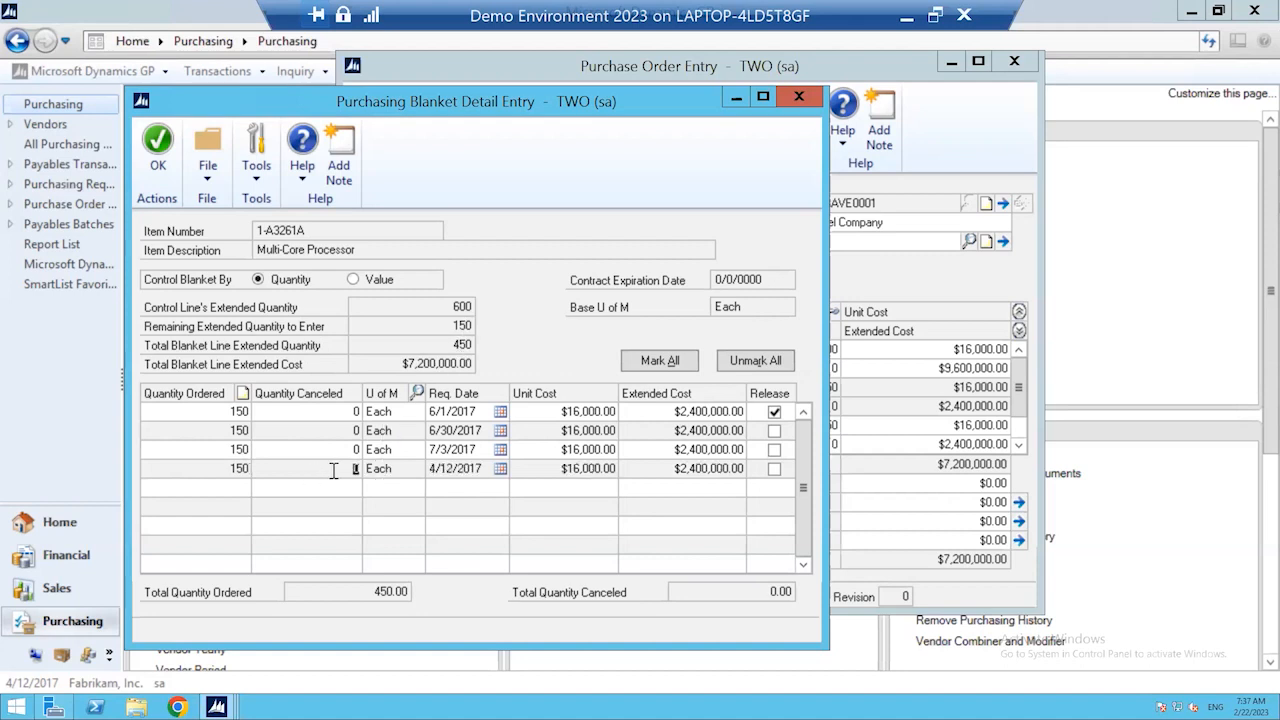
{"action": "left_click", "coordinate": [501, 470]}
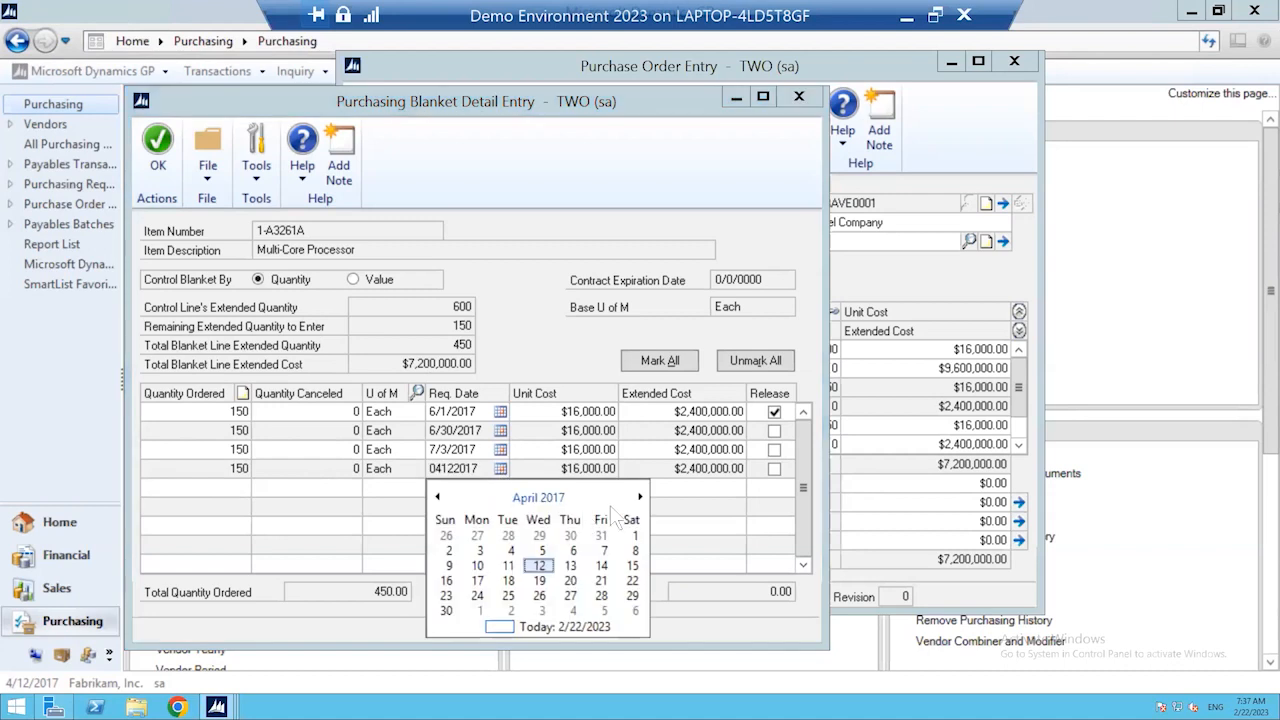
{"action": "left_click", "coordinate": [640, 496]}
{"action": "left_click", "coordinate": [640, 496]}
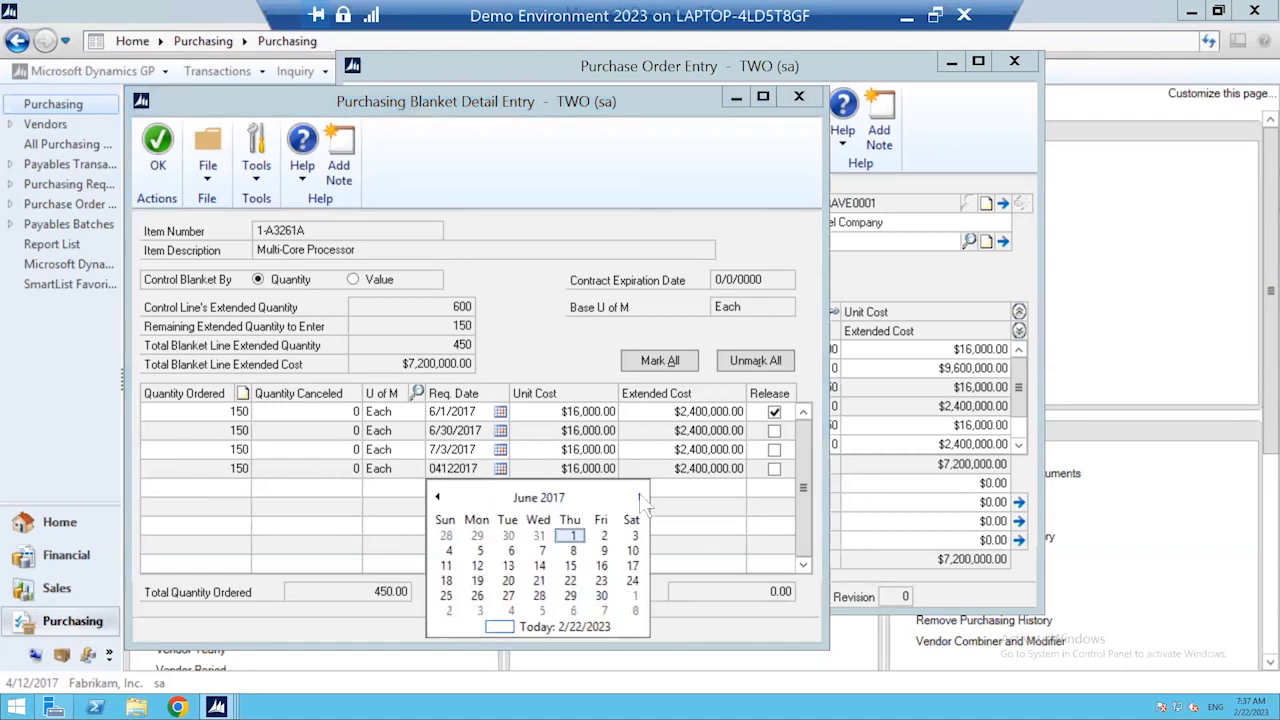
{"action": "left_click", "coordinate": [641, 497]}
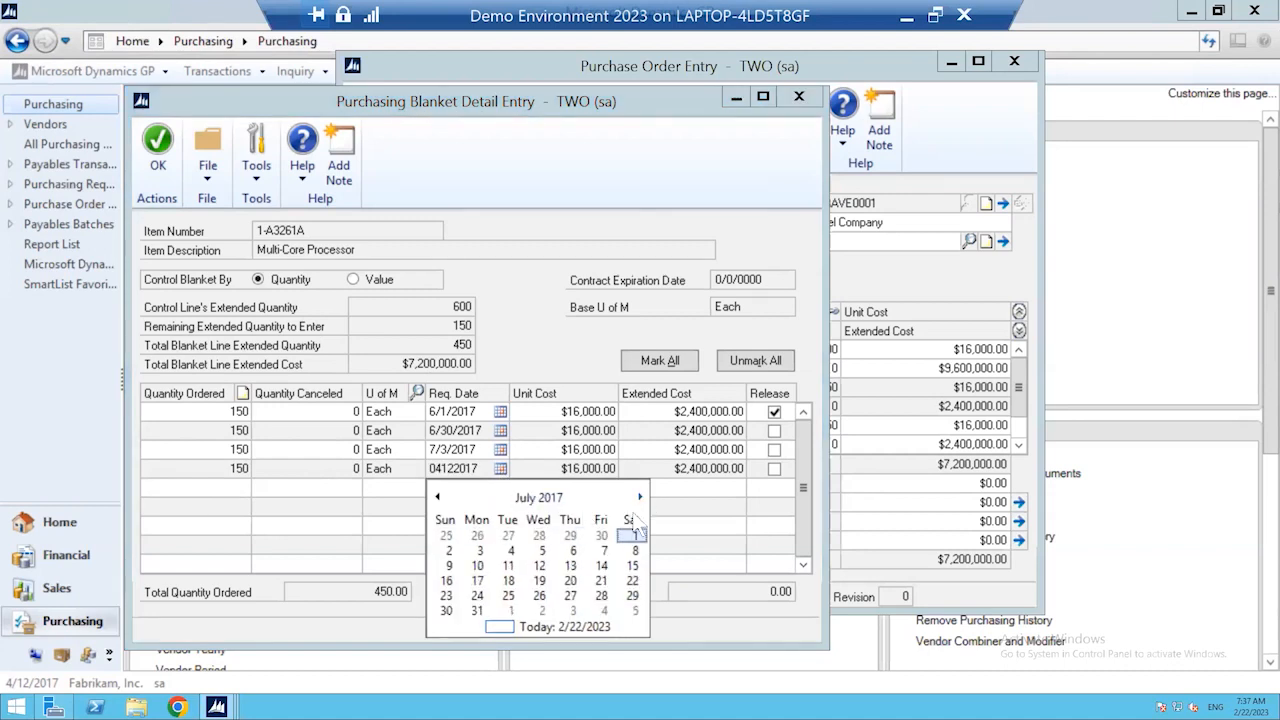
{"action": "left_click", "coordinate": [480, 611]}
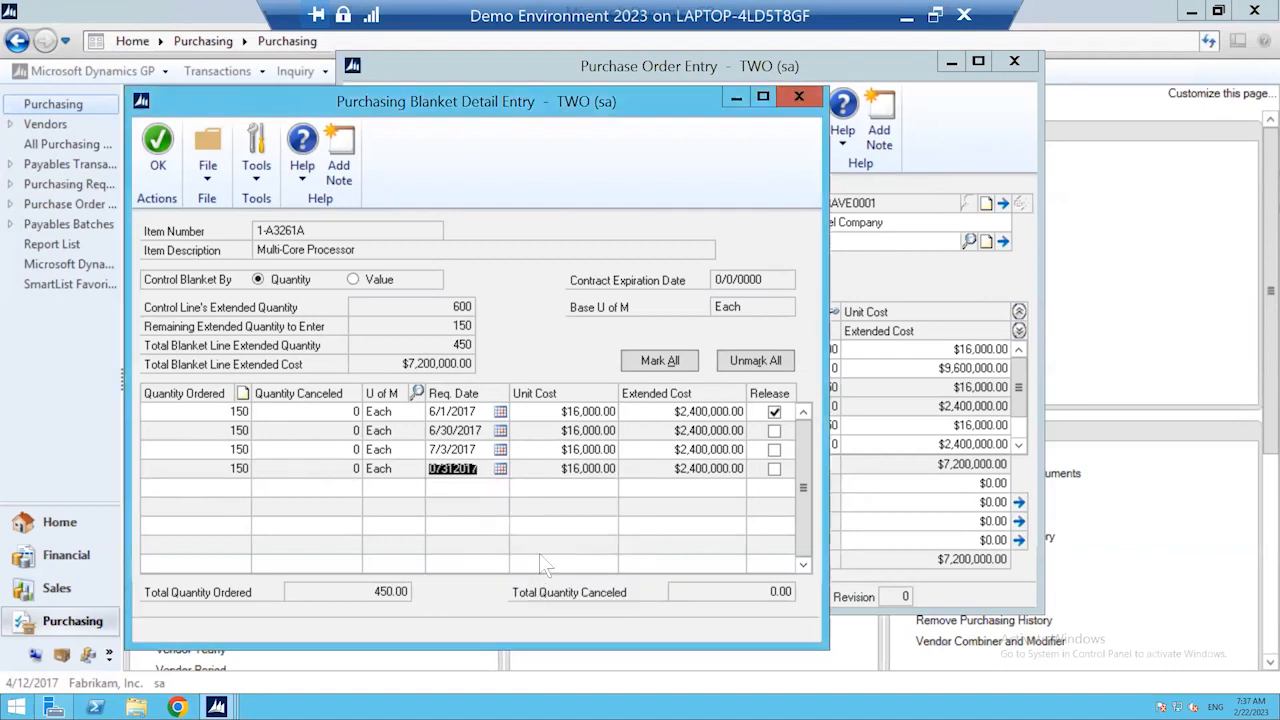
{"action": "key", "text": "Tab"}
{"action": "key", "text": "Tab"}
{"action": "key", "text": "Tab"}
{"action": "key", "text": "Tab"}
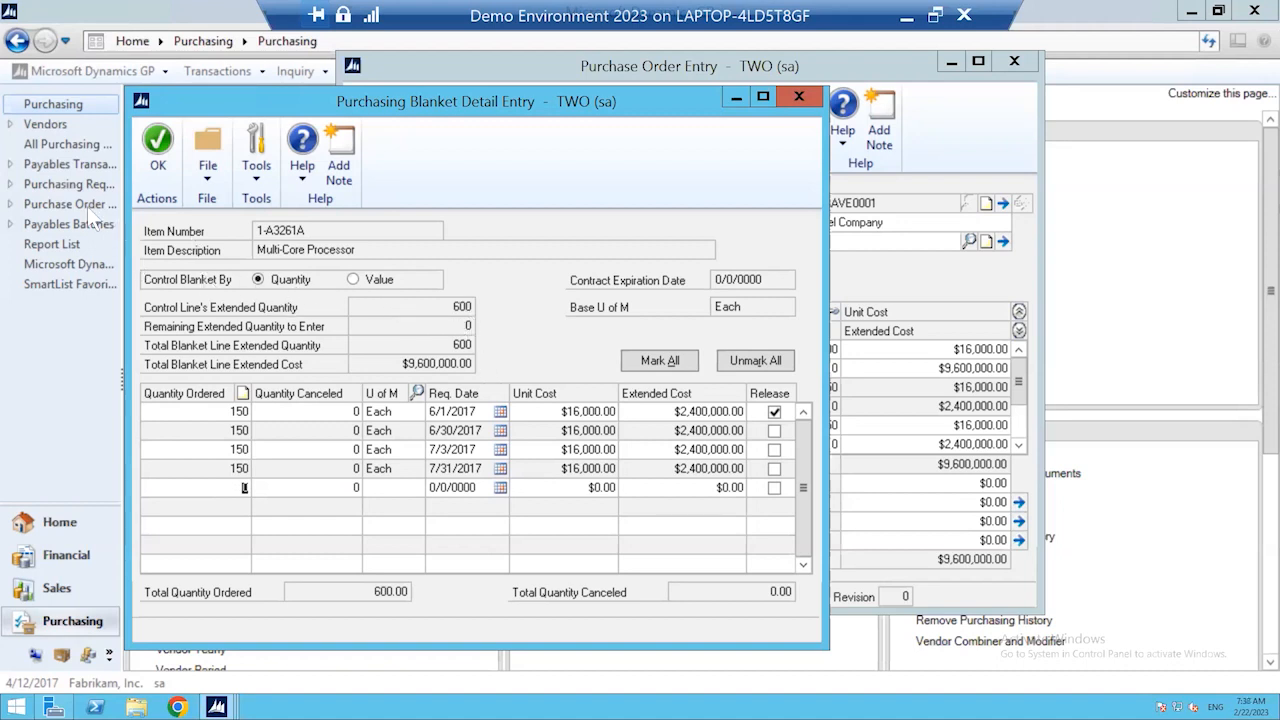
Step: Accept the blanket details, check the generated delivery lines and save the blanket purchase order
{"action": "left_click", "coordinate": [158, 148]}
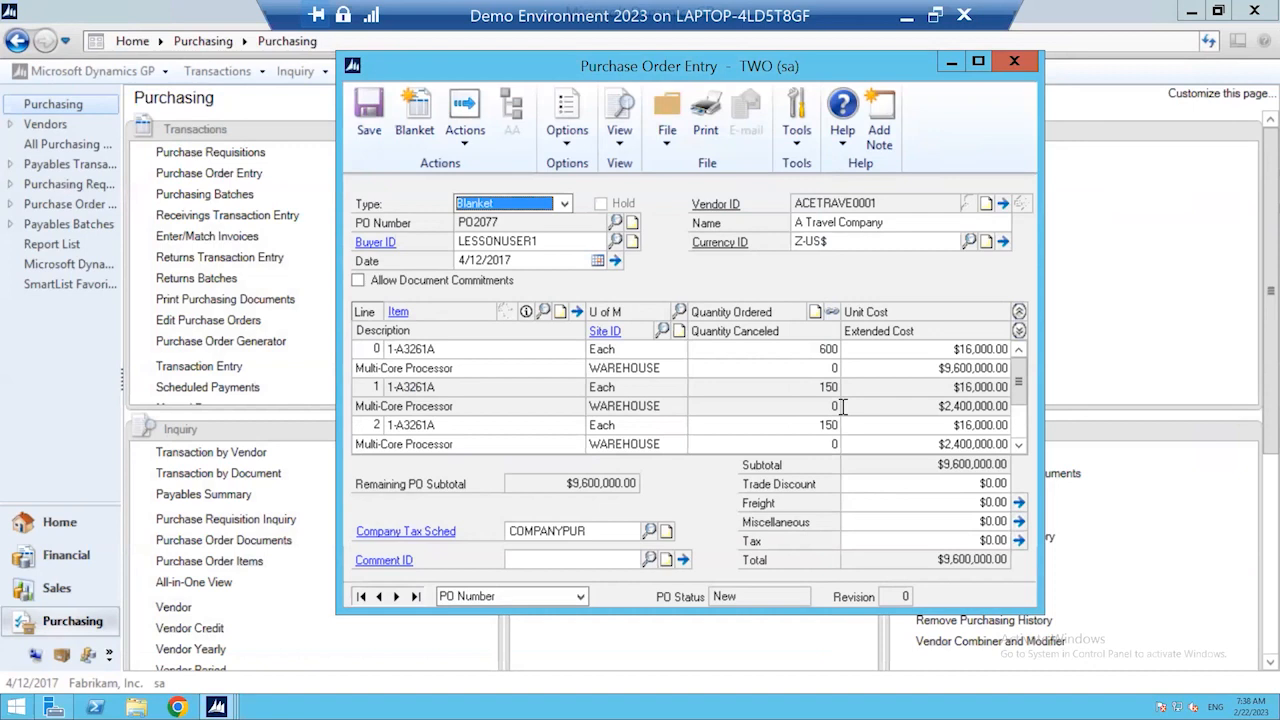
{"action": "left_click", "coordinate": [1019, 446]}
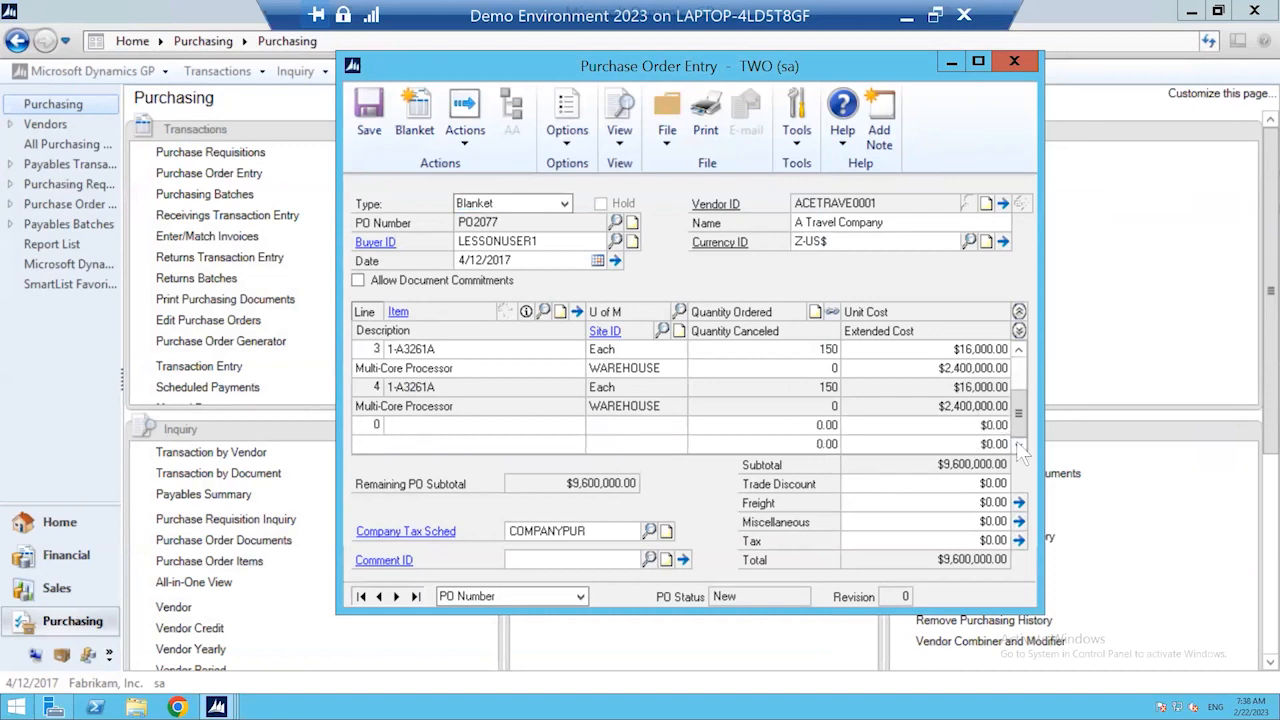
{"action": "left_click", "coordinate": [1019, 349]}
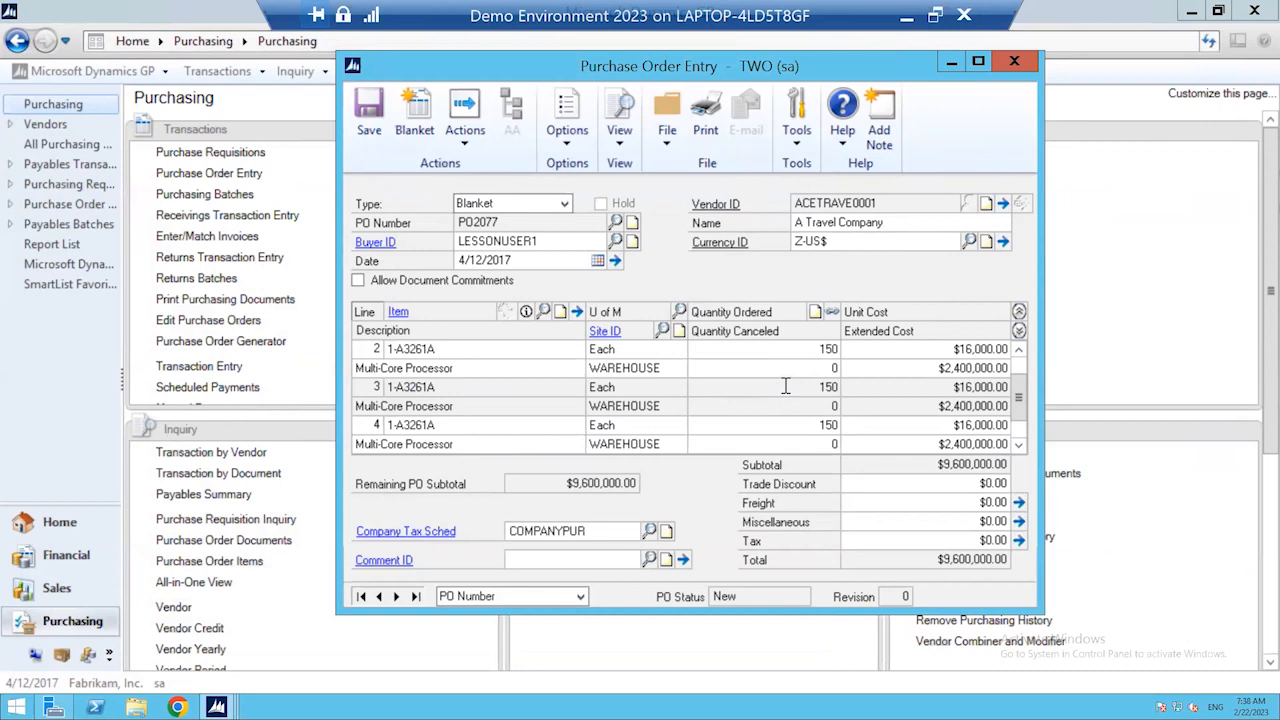
{"action": "left_click", "coordinate": [369, 112]}
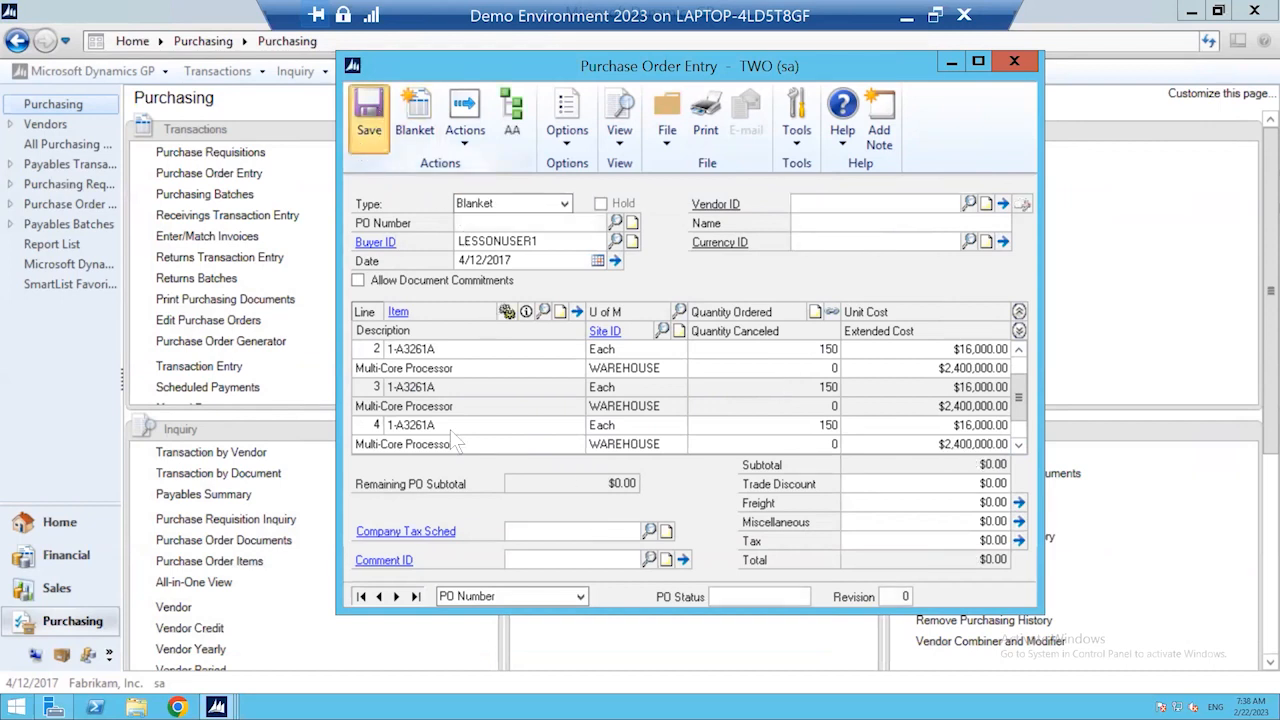
Step: Reopen the saved blanket order, open its print options and set the purchase order format to Blank Paper
{"action": "left_click", "coordinate": [416, 597]}
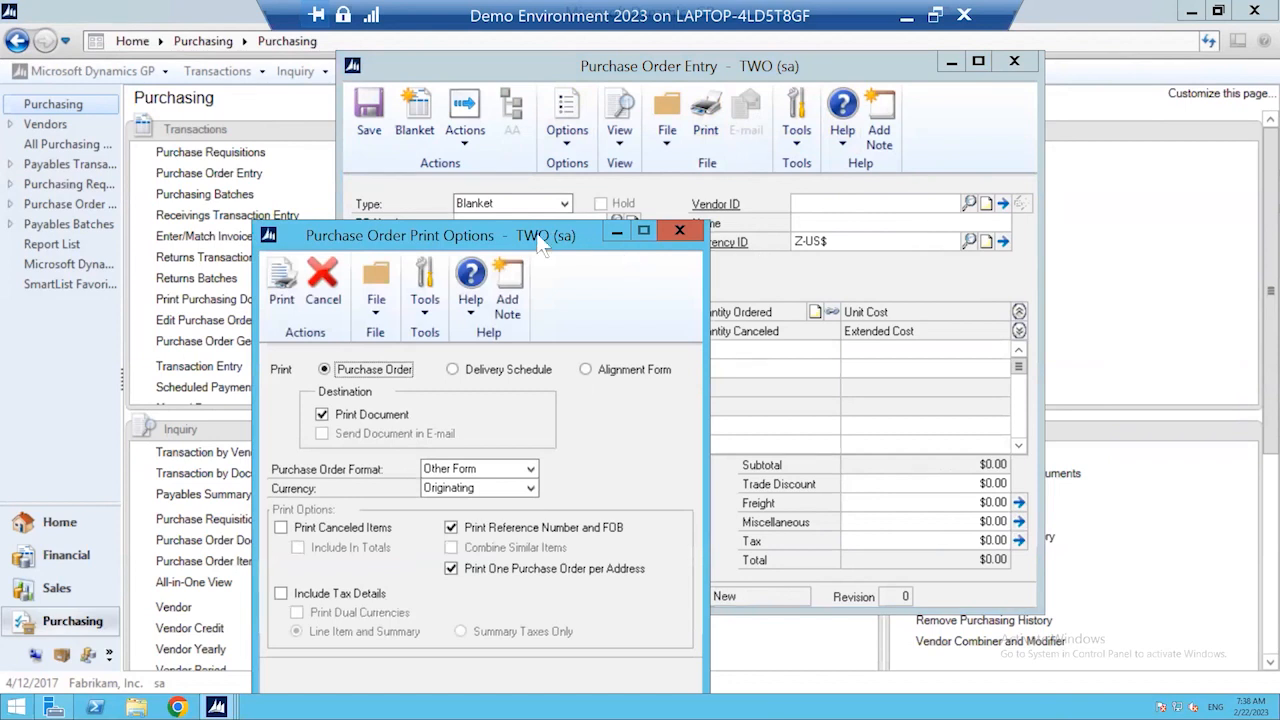
{"action": "left_click_drag", "start_coordinate": [540, 245], "coordinate": [625, 138]}
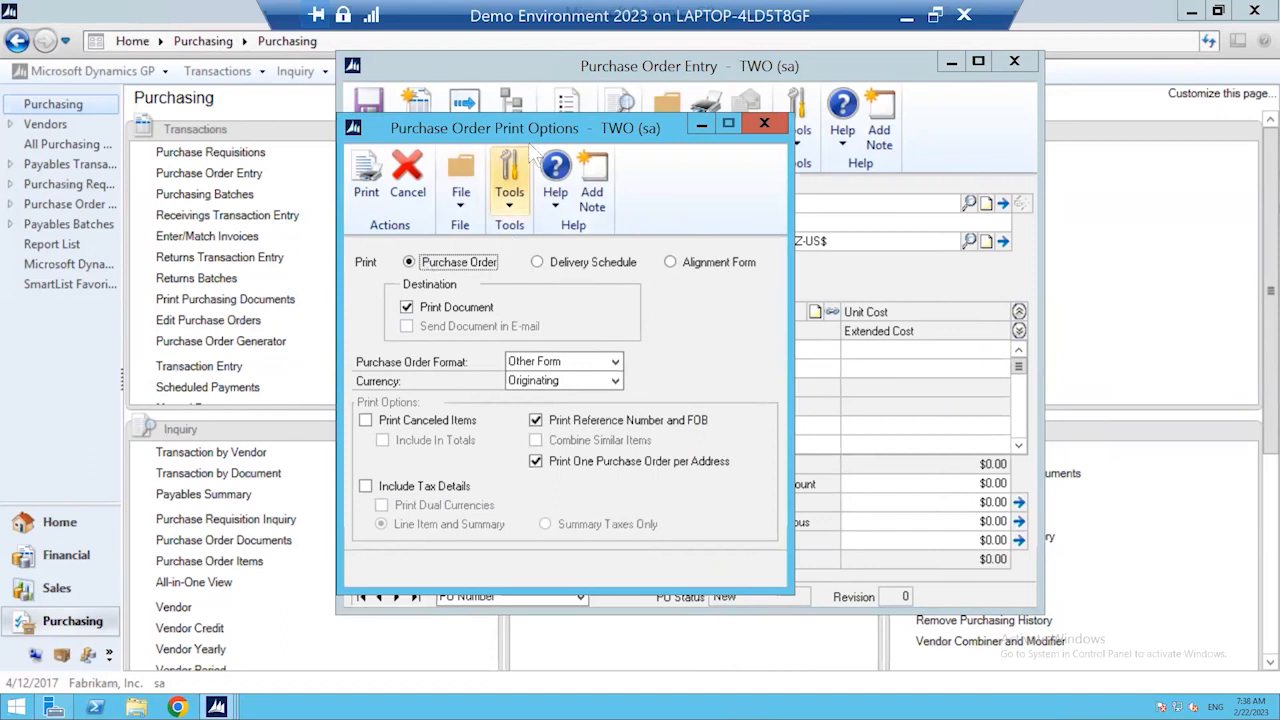
{"action": "left_click_drag", "start_coordinate": [545, 128], "coordinate": [654, 156]}
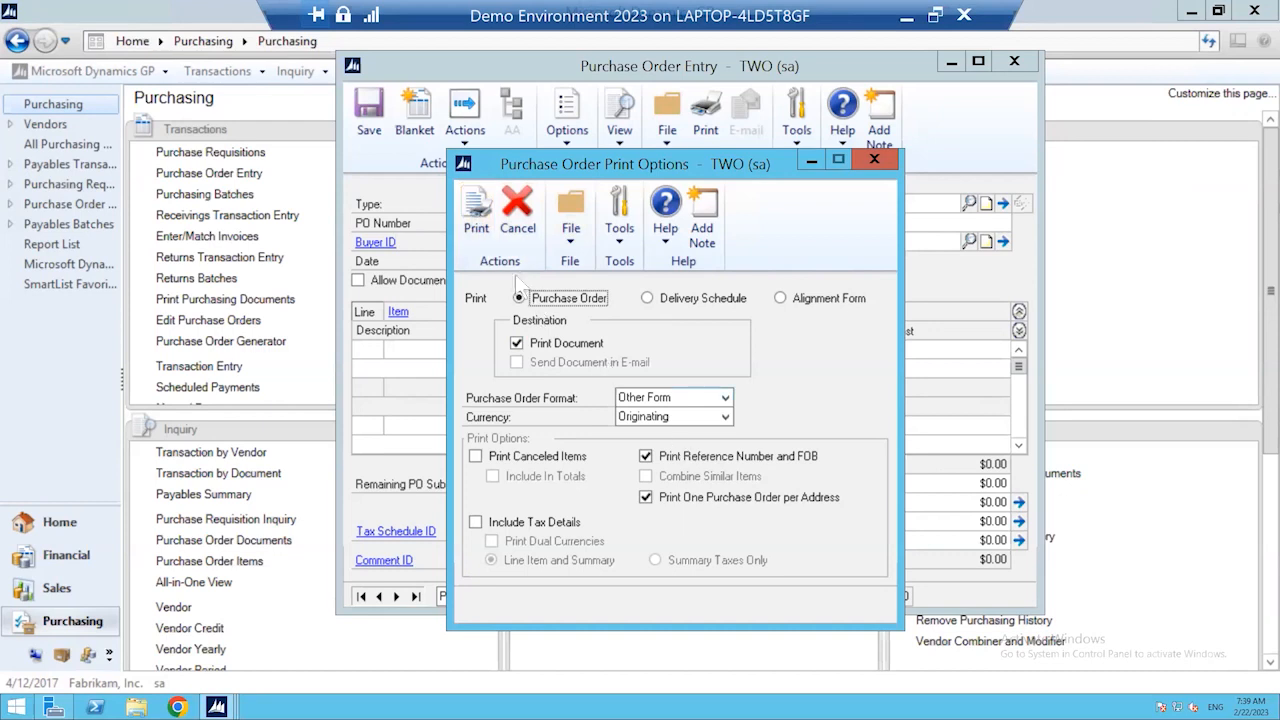
{"action": "left_click", "coordinate": [725, 398]}
{"action": "left_click", "coordinate": [700, 416]}
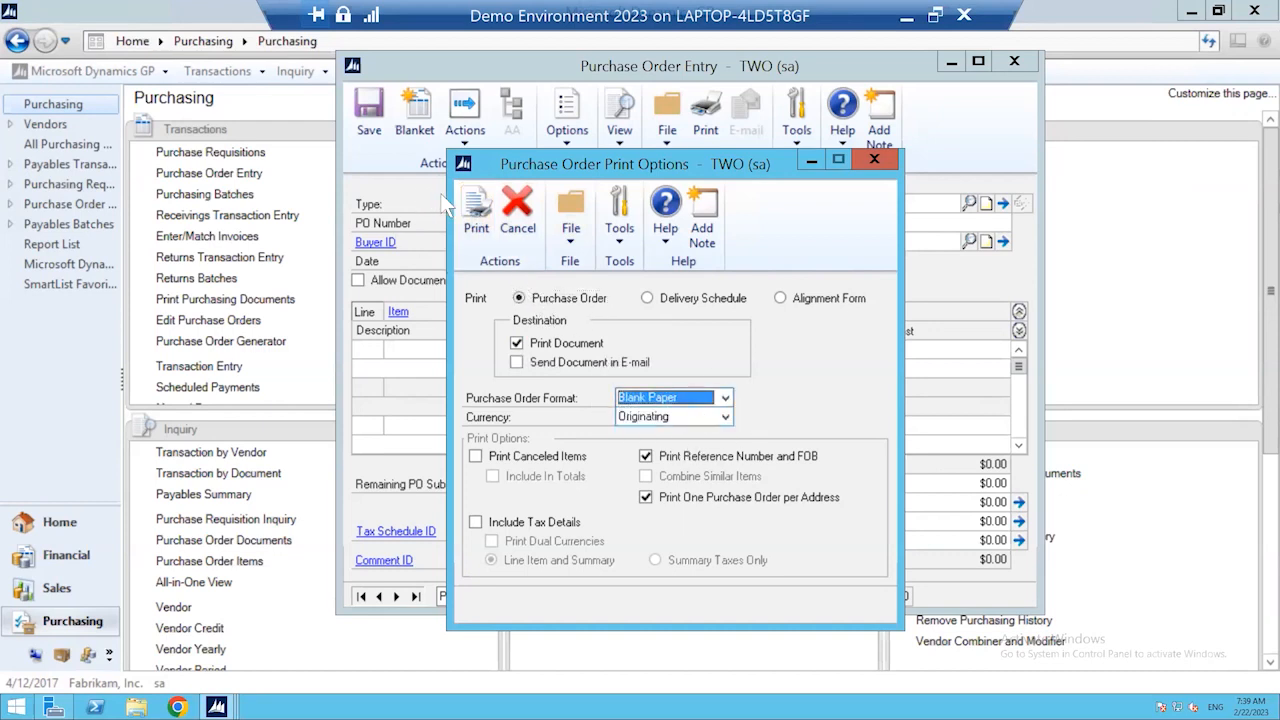
Step: Print the purchase order to the screen as a Standard report, review its released line and totals, and close it
{"action": "left_click", "coordinate": [476, 212]}
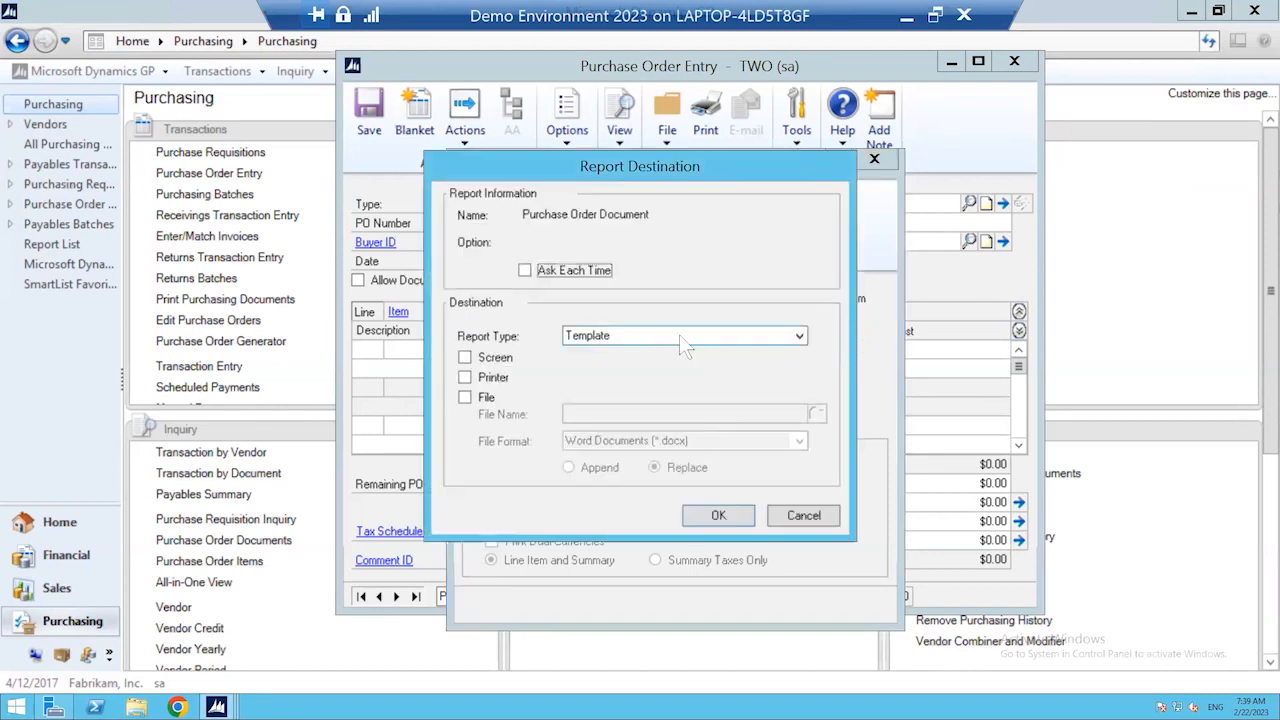
{"action": "left_click", "coordinate": [495, 359]}
{"action": "left_click", "coordinate": [734, 340]}
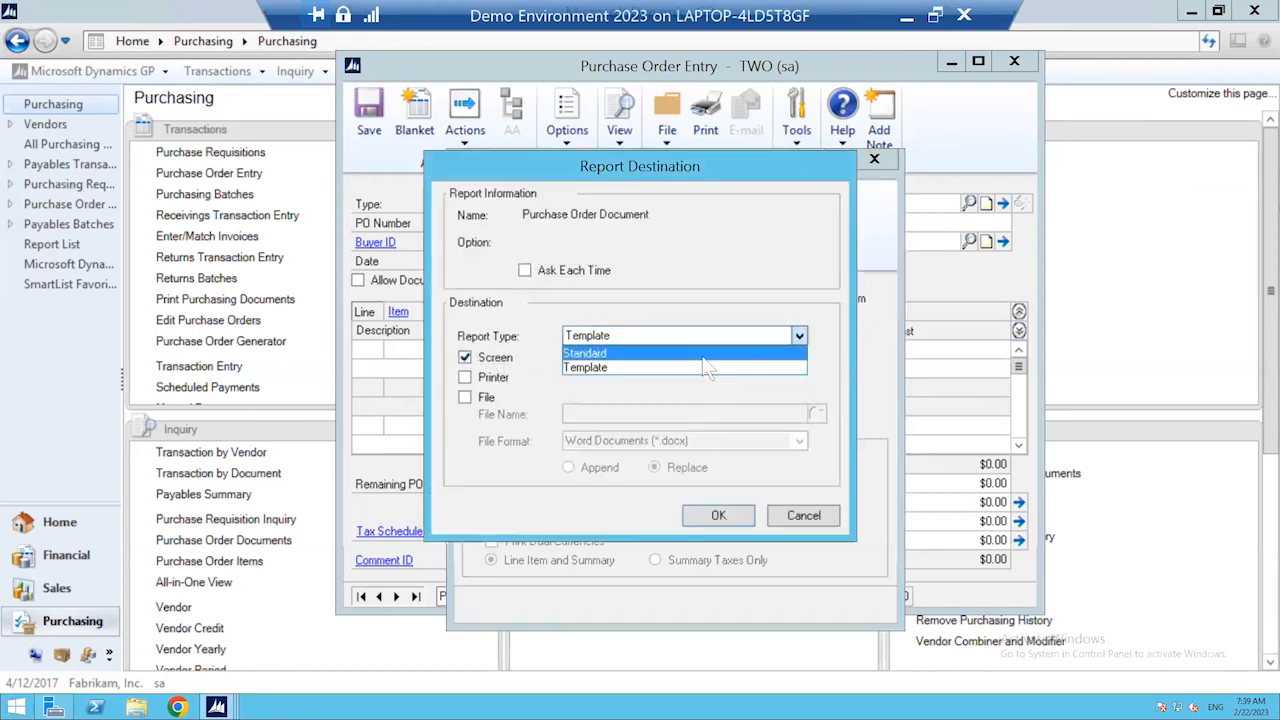
{"action": "left_click", "coordinate": [703, 354]}
{"action": "left_click", "coordinate": [712, 512]}
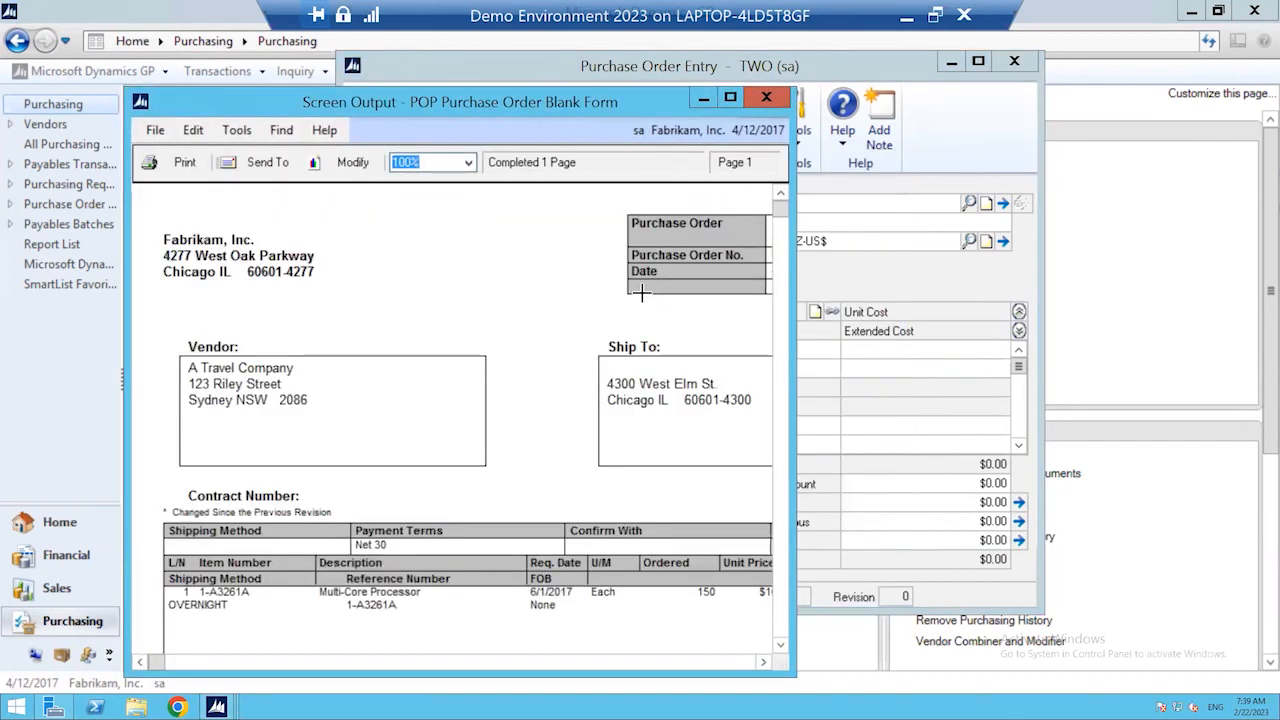
{"action": "left_click", "coordinate": [731, 98]}
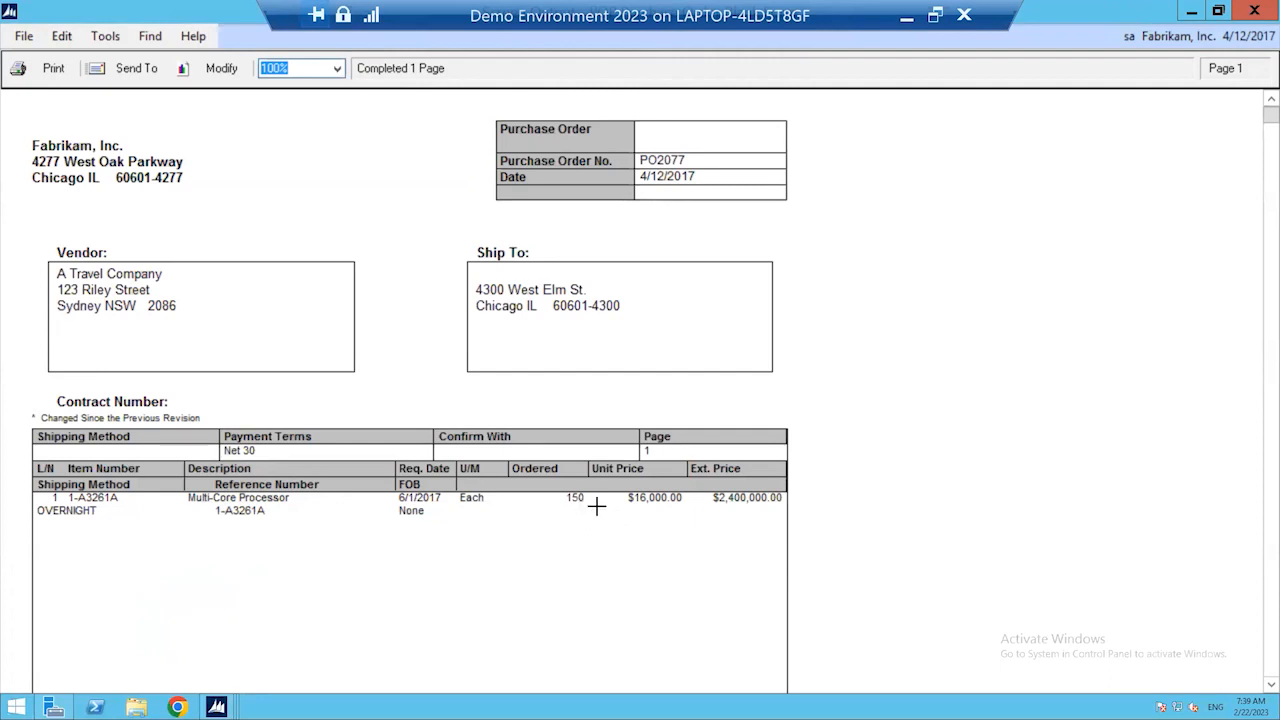
{"action": "scroll", "coordinate": [1031, 491], "scroll_direction": "down", "scroll_amount": 3}
{"action": "scroll", "coordinate": [1031, 491], "scroll_direction": "down", "scroll_amount": 5}
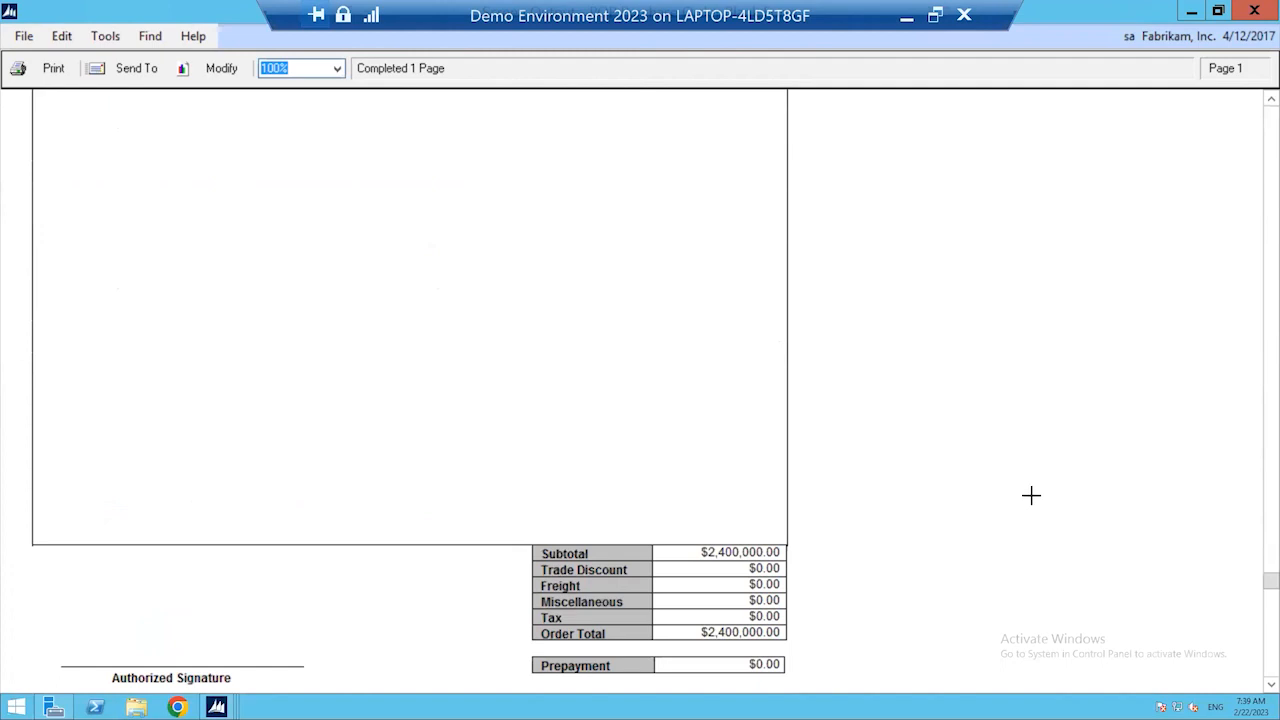
{"action": "scroll", "coordinate": [1031, 495], "scroll_direction": "up", "scroll_amount": 8}
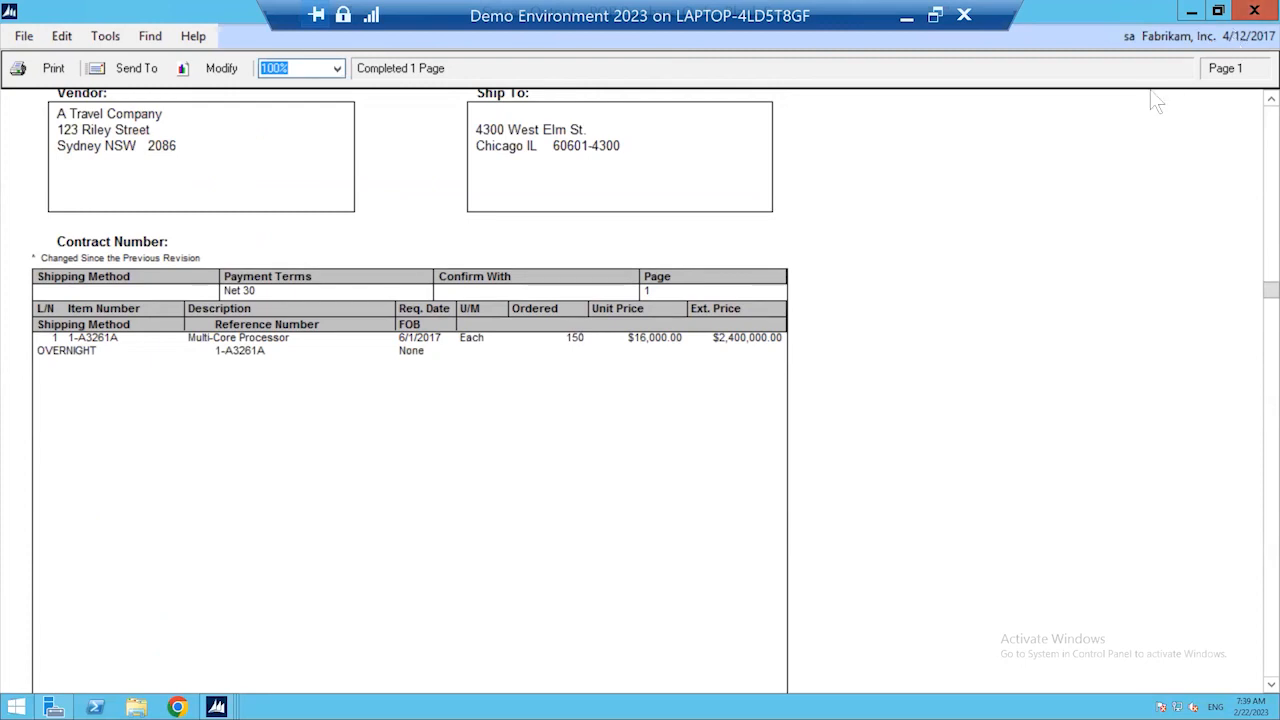
{"action": "left_click", "coordinate": [1254, 10]}
Step: Reopen the blanket order, print its Delivery Schedule to the screen, review the scheduled deliveries and close the report
{"action": "left_click", "coordinate": [414, 596]}
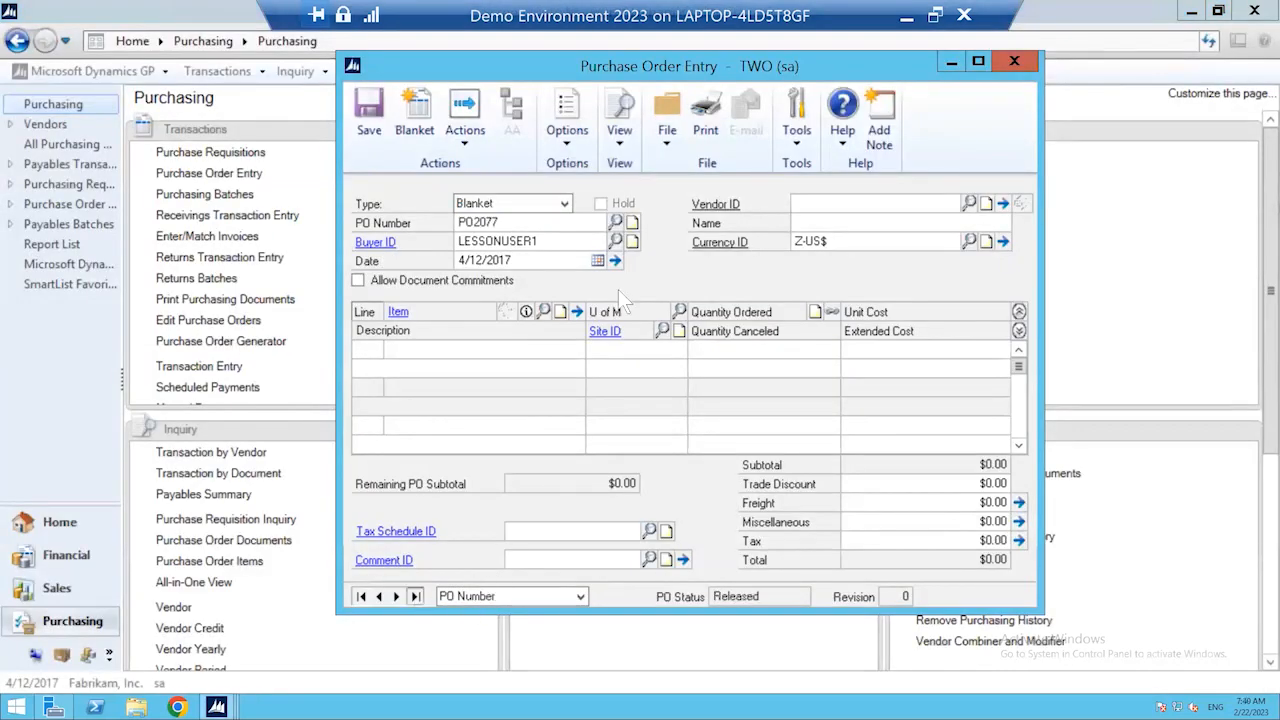
{"action": "left_click", "coordinate": [706, 118]}
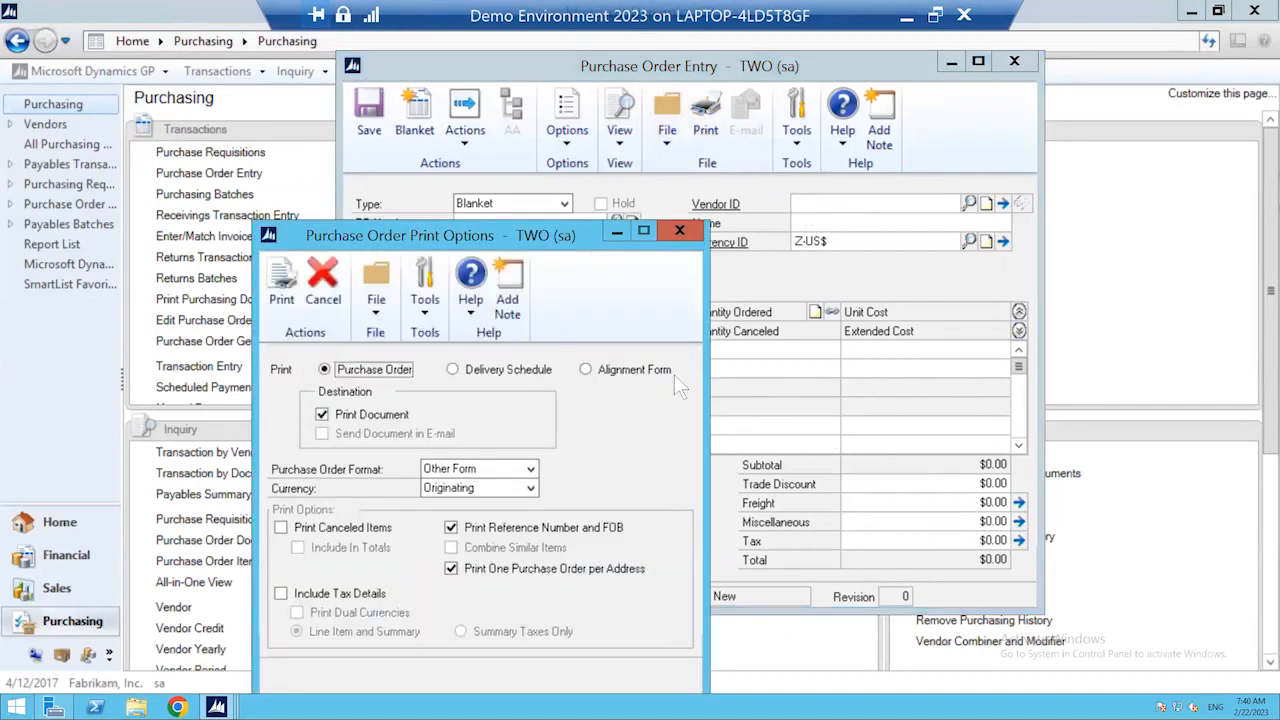
{"action": "left_click", "coordinate": [463, 368]}
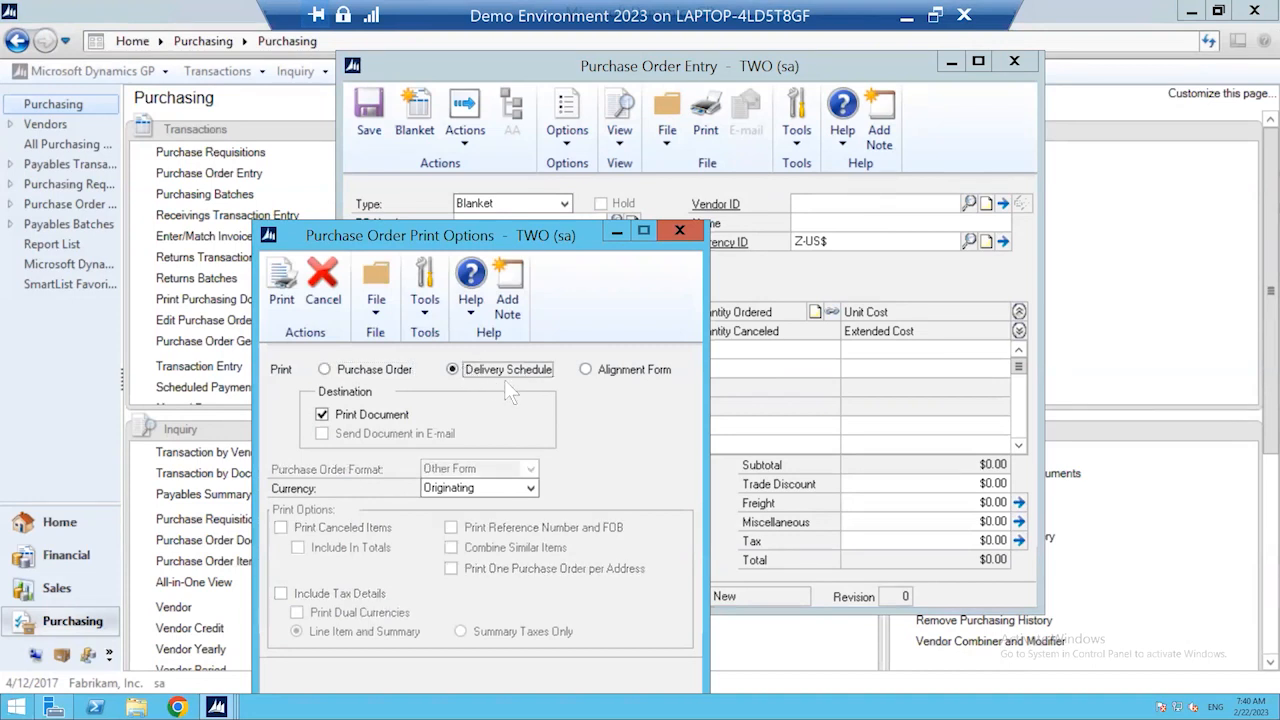
{"action": "left_click", "coordinate": [282, 285]}
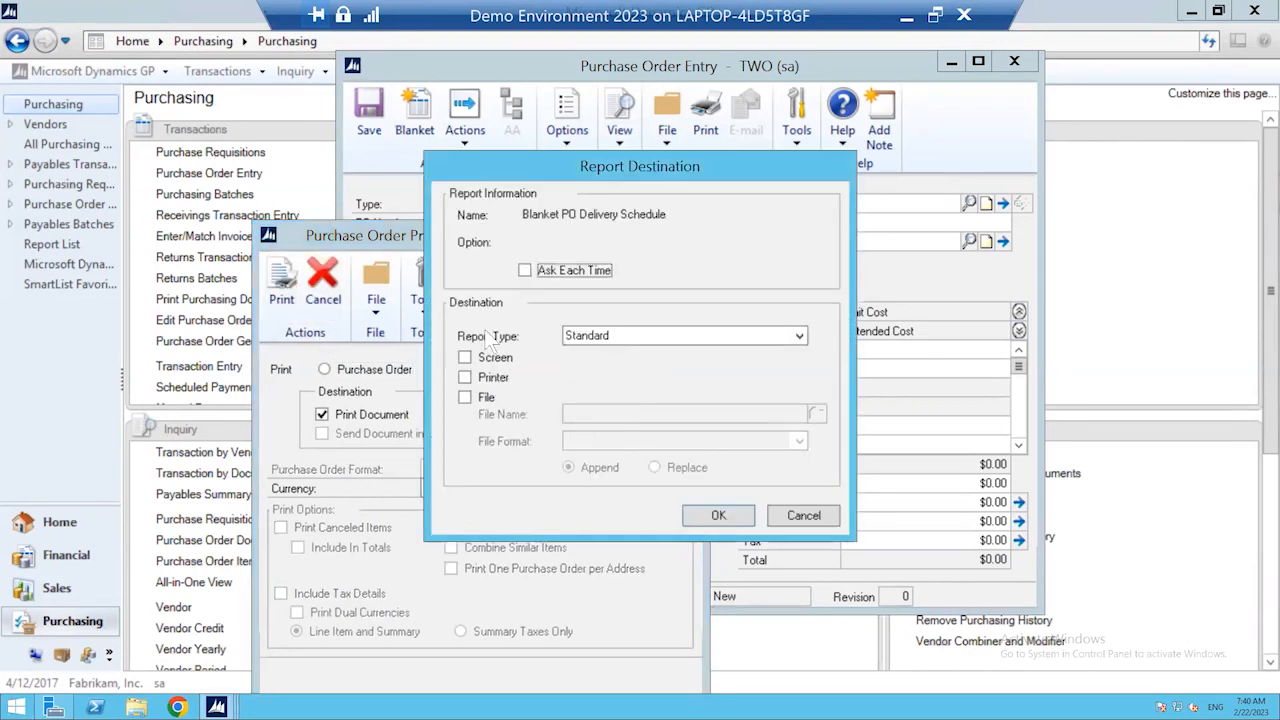
{"action": "left_click", "coordinate": [487, 358]}
{"action": "left_click", "coordinate": [720, 515]}
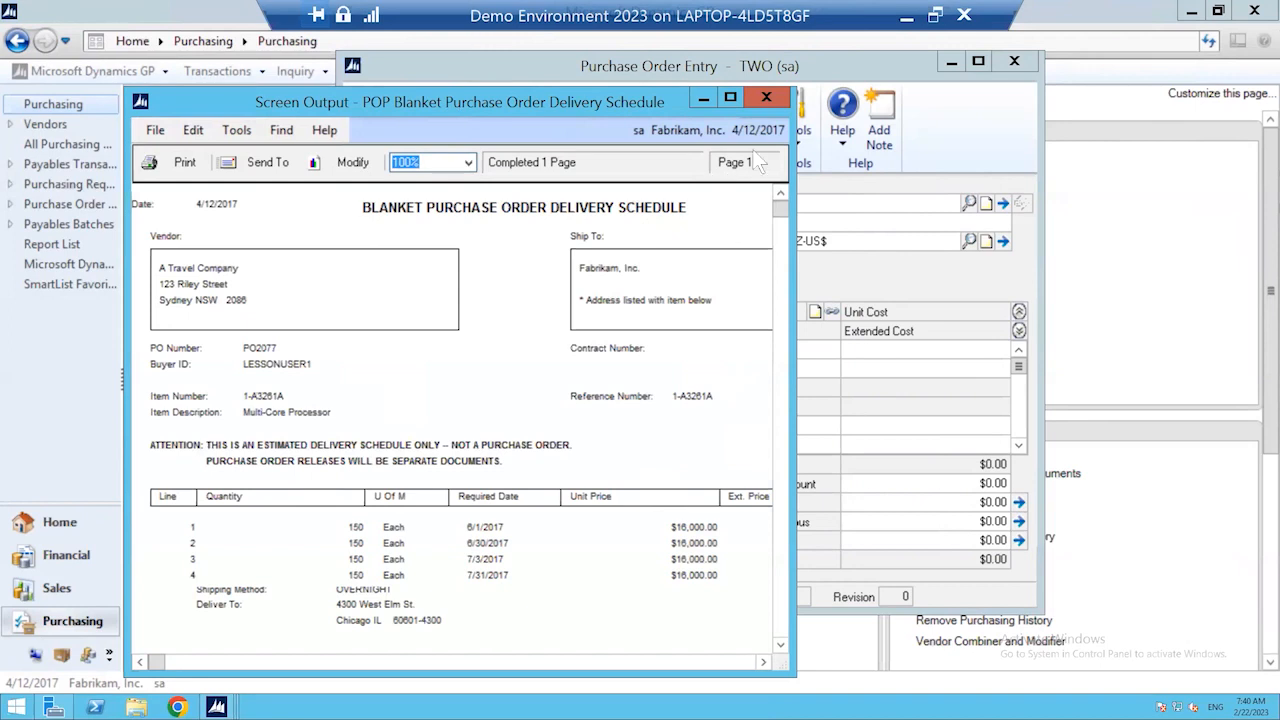
{"action": "left_click", "coordinate": [730, 97]}
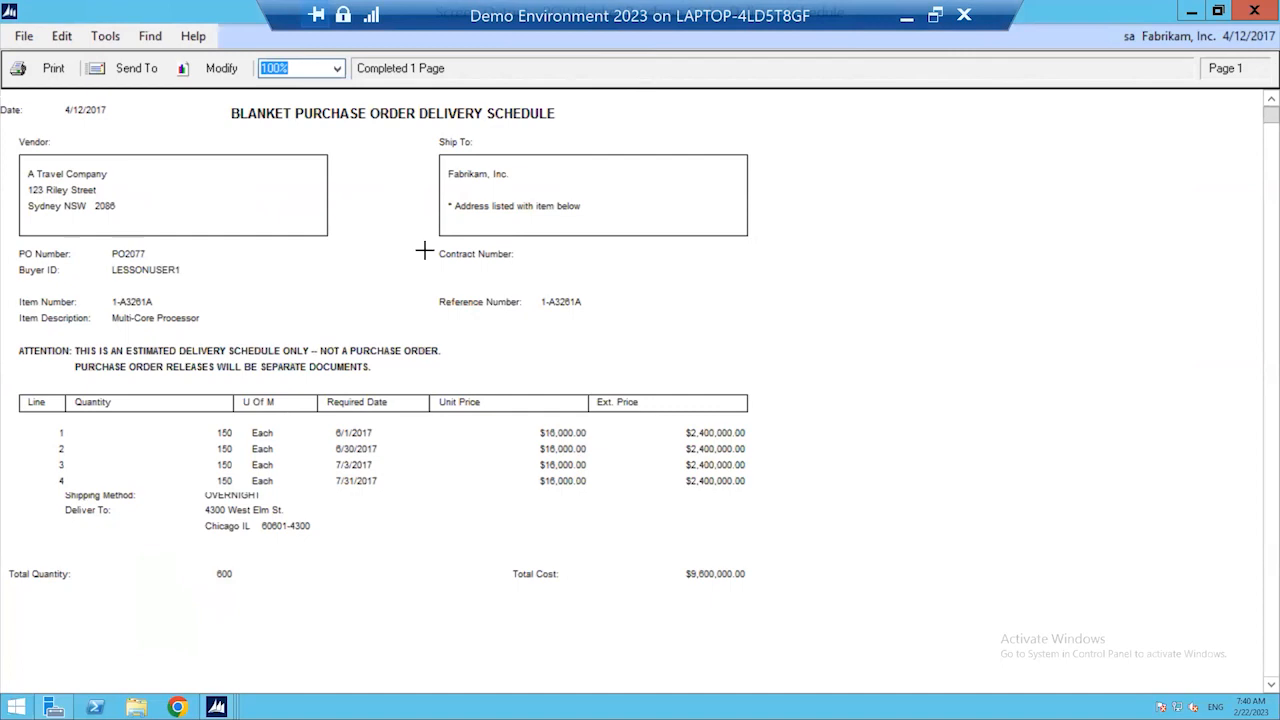
{"action": "left_click", "coordinate": [1254, 10]}
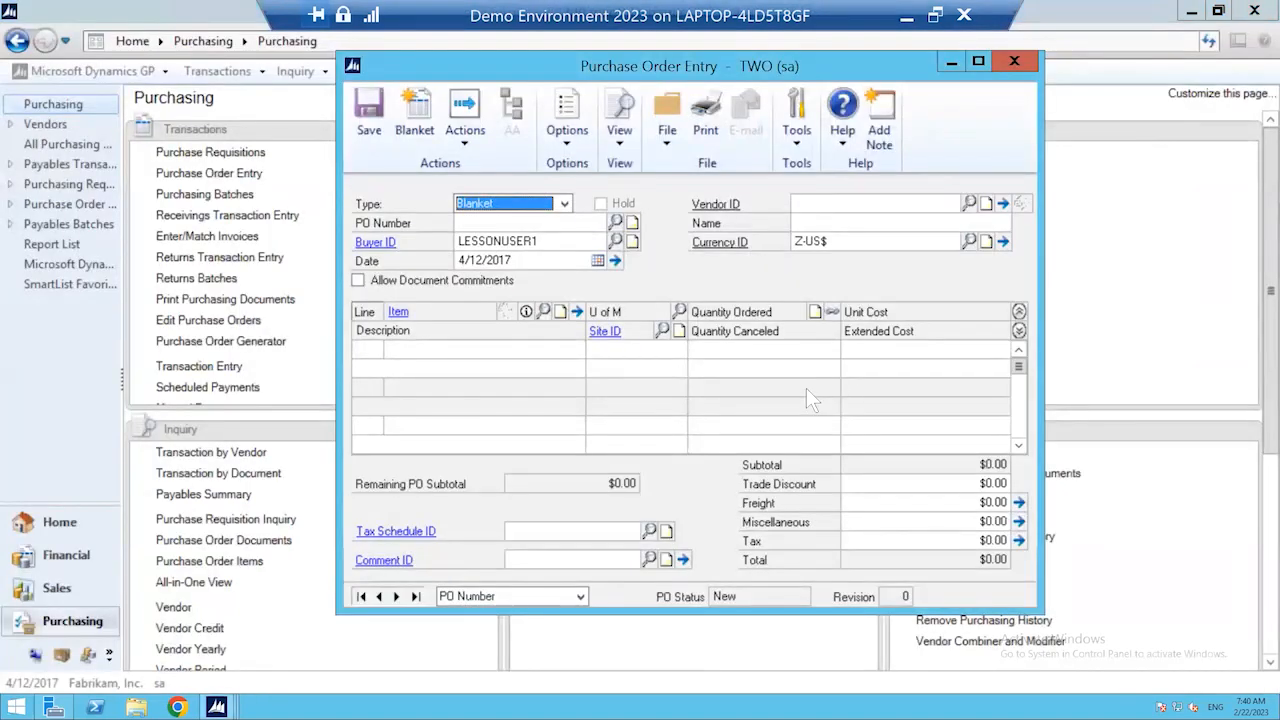
Step: Reopen the blanket order's details and mark the 6/30/2017 delivery for release
{"action": "left_click", "coordinate": [415, 596]}
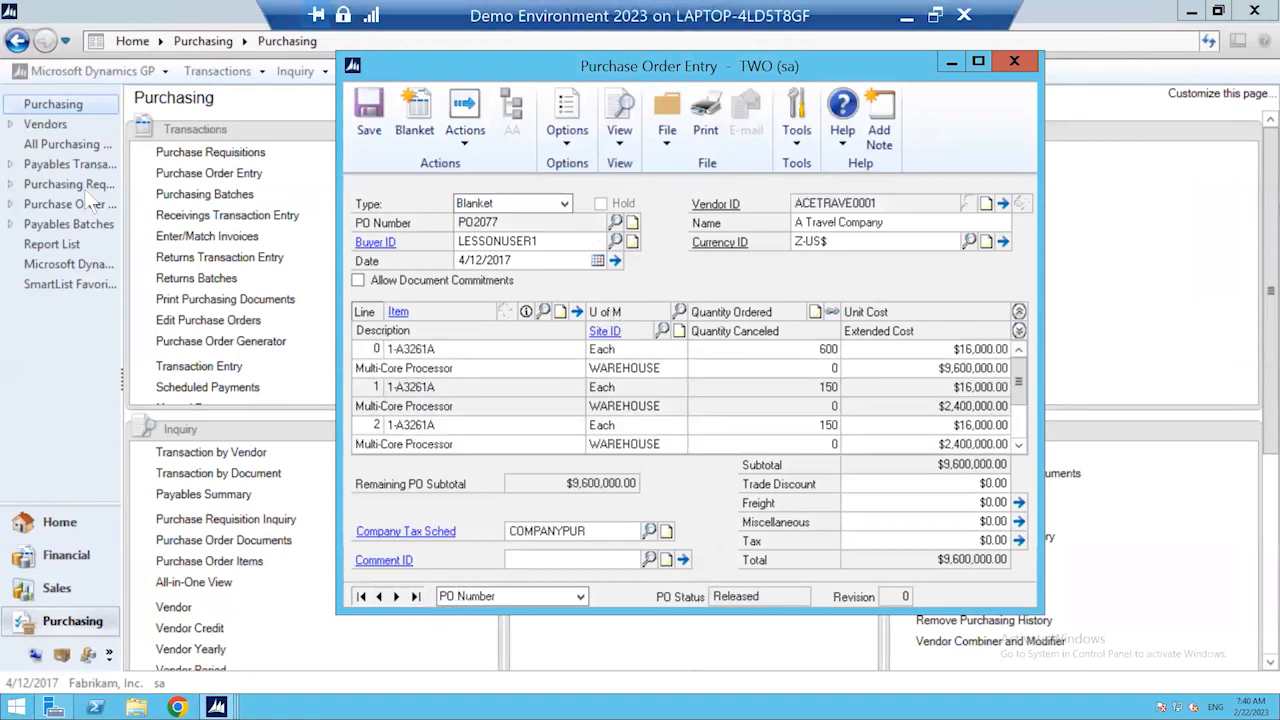
{"action": "left_click", "coordinate": [418, 120]}
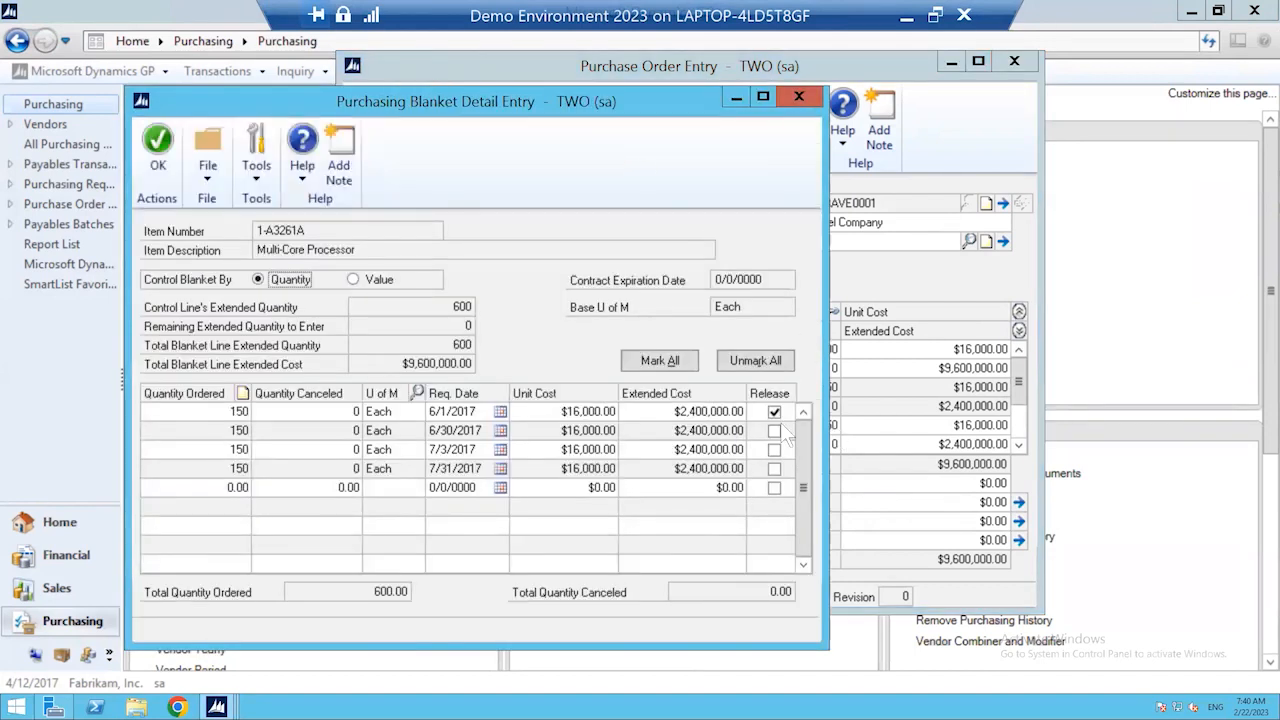
{"action": "left_click", "coordinate": [775, 430]}
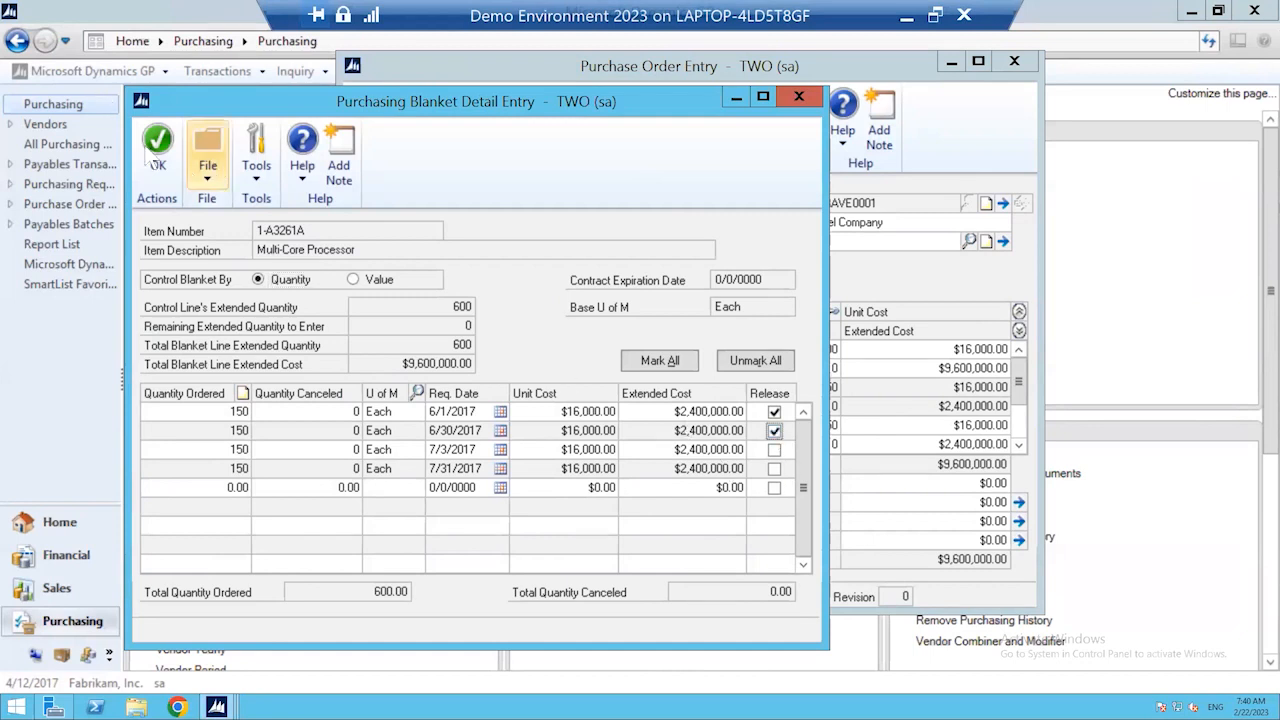
{"action": "left_click", "coordinate": [156, 150]}
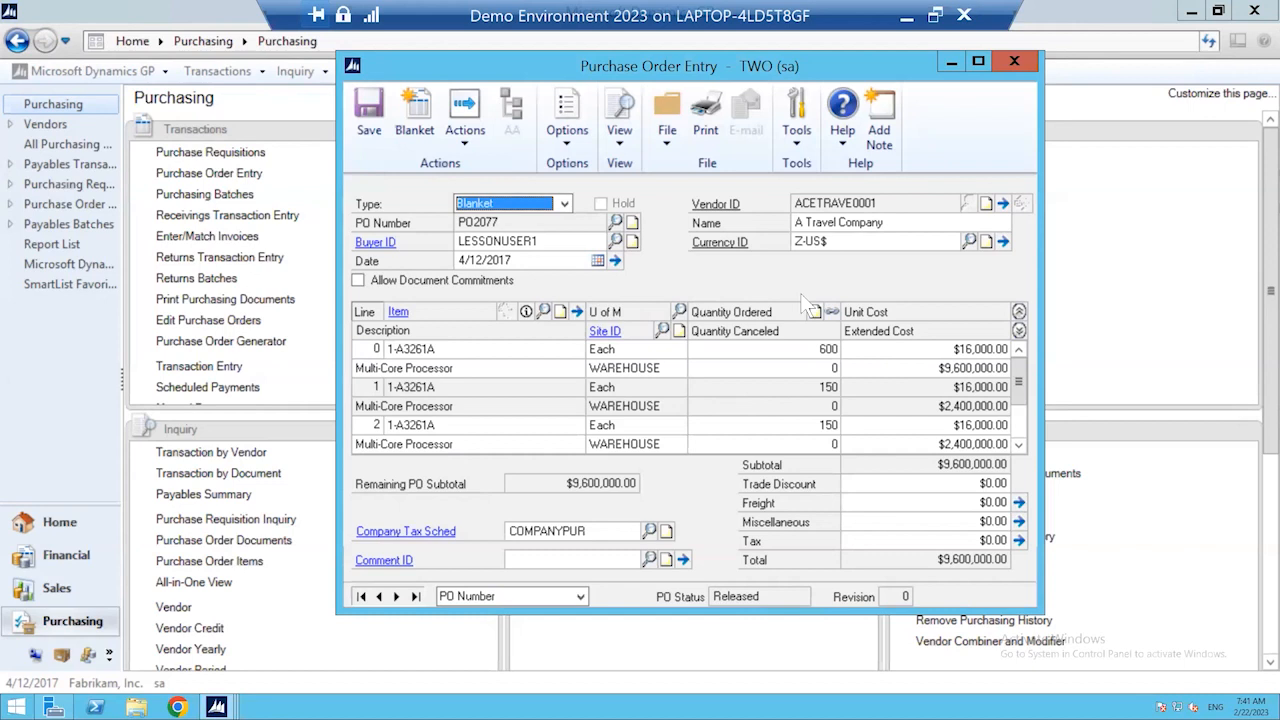
Step: Save the blanket order's changes while starting to print the purchase order, and cancel at the report destination
{"action": "left_click", "coordinate": [707, 116]}
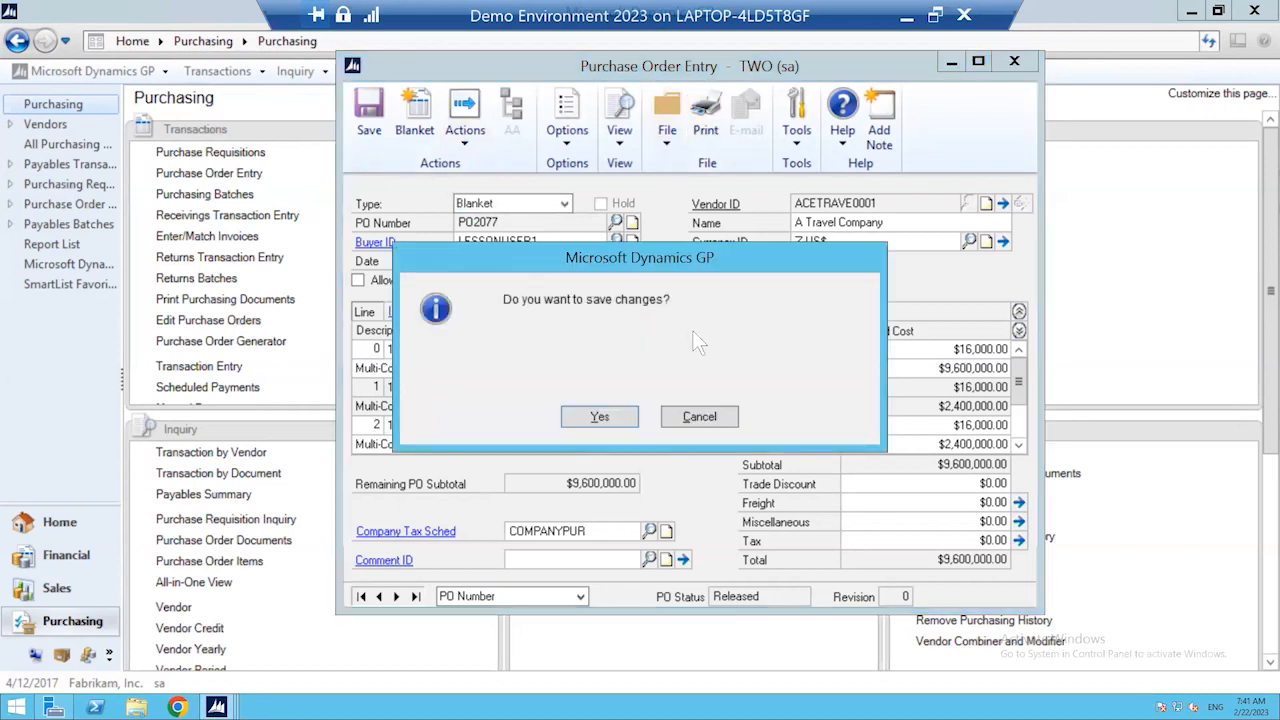
{"action": "left_click", "coordinate": [603, 416]}
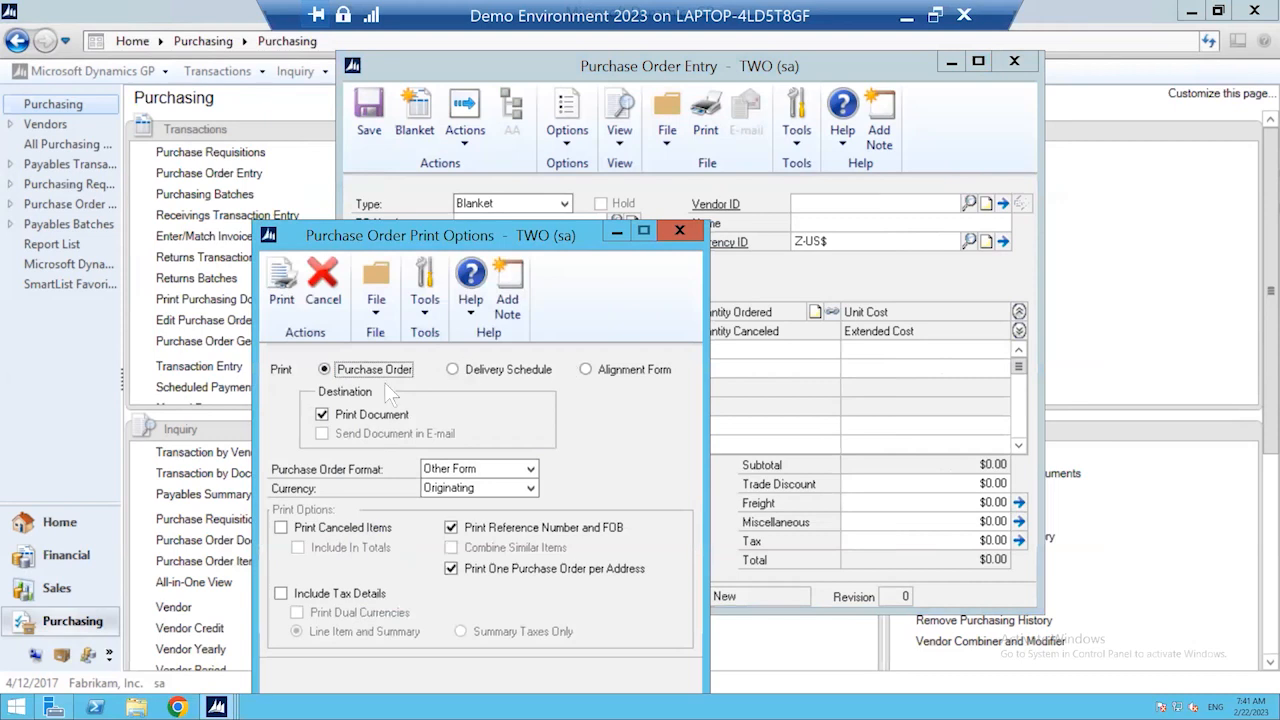
{"action": "left_click", "coordinate": [282, 285]}
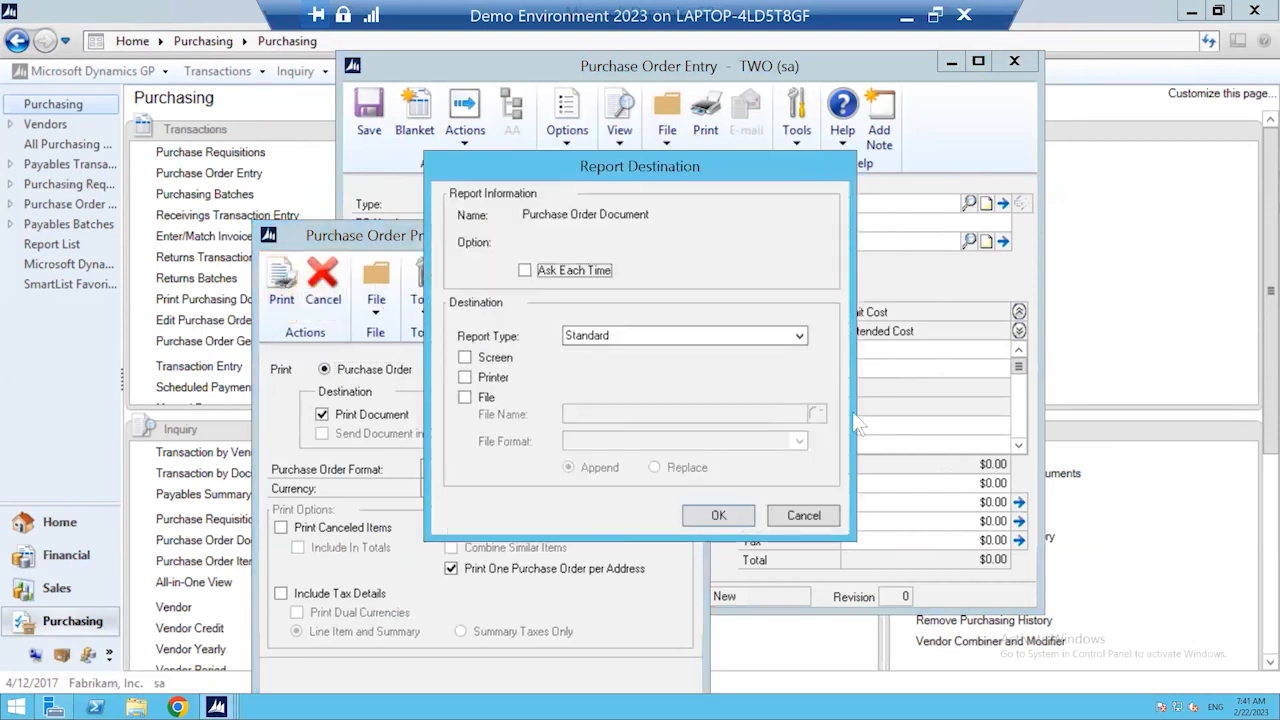
{"action": "left_click", "coordinate": [804, 515]}
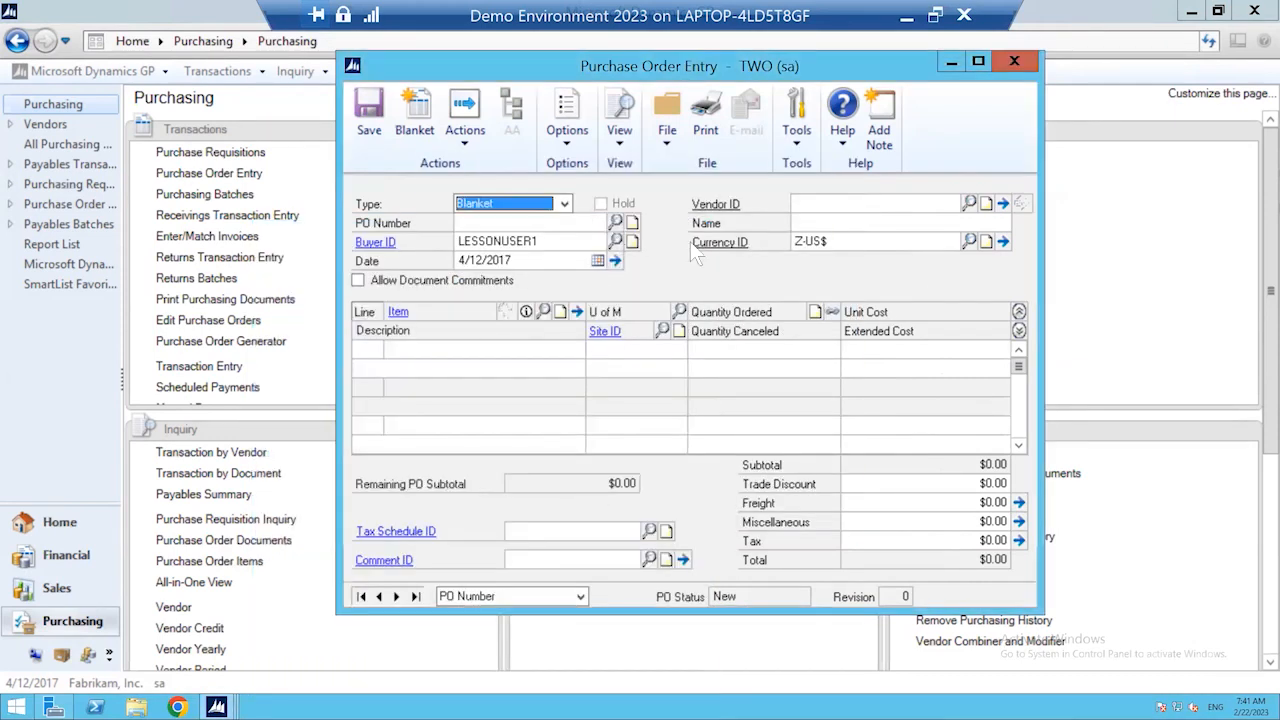
Step: Reopen the blanket order and print its purchase order in the Blank Form format to the screen as a Standard report
{"action": "left_click", "coordinate": [415, 596]}
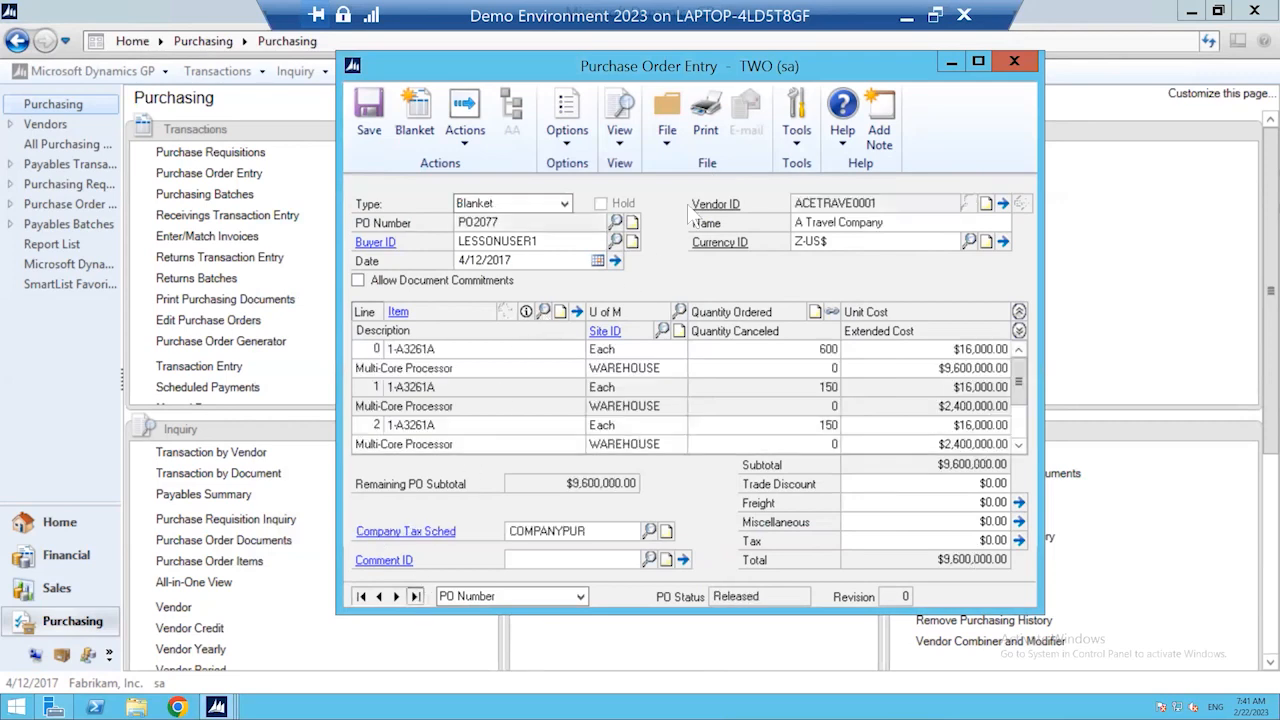
{"action": "left_click", "coordinate": [705, 115]}
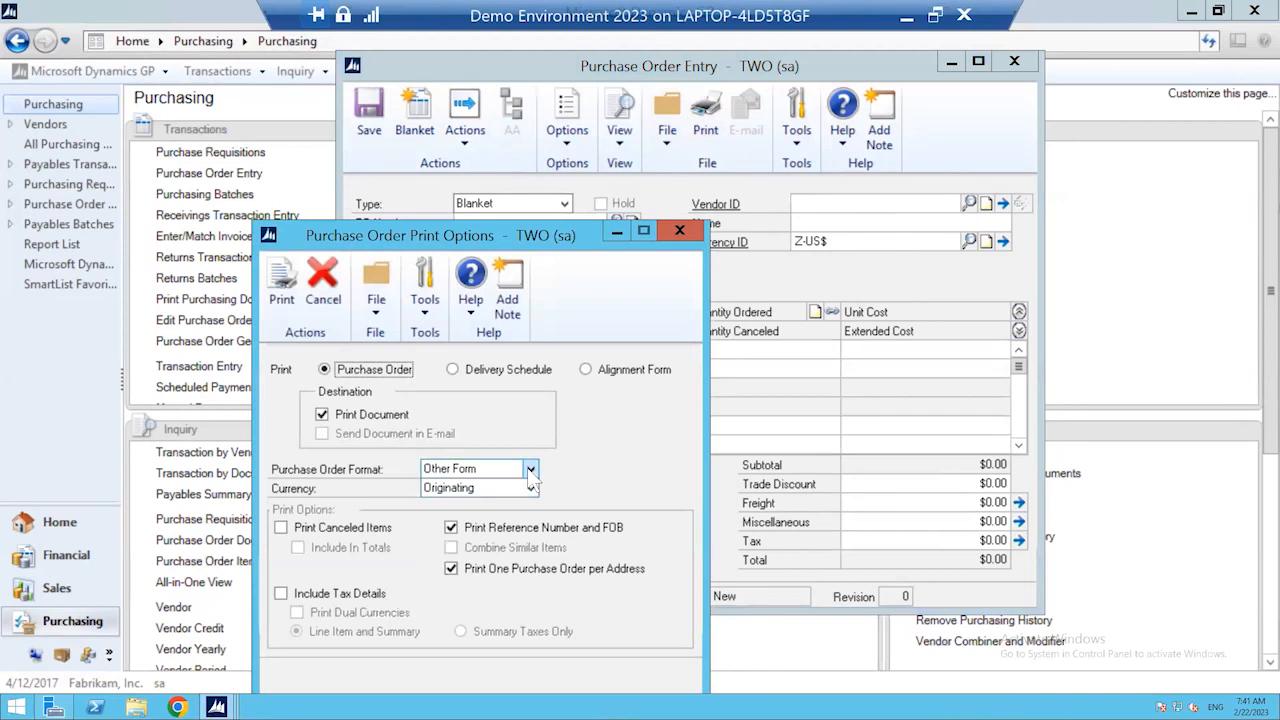
{"action": "left_click", "coordinate": [530, 470]}
{"action": "left_click", "coordinate": [452, 487]}
{"action": "left_click", "coordinate": [283, 287]}
{"action": "left_click", "coordinate": [776, 338]}
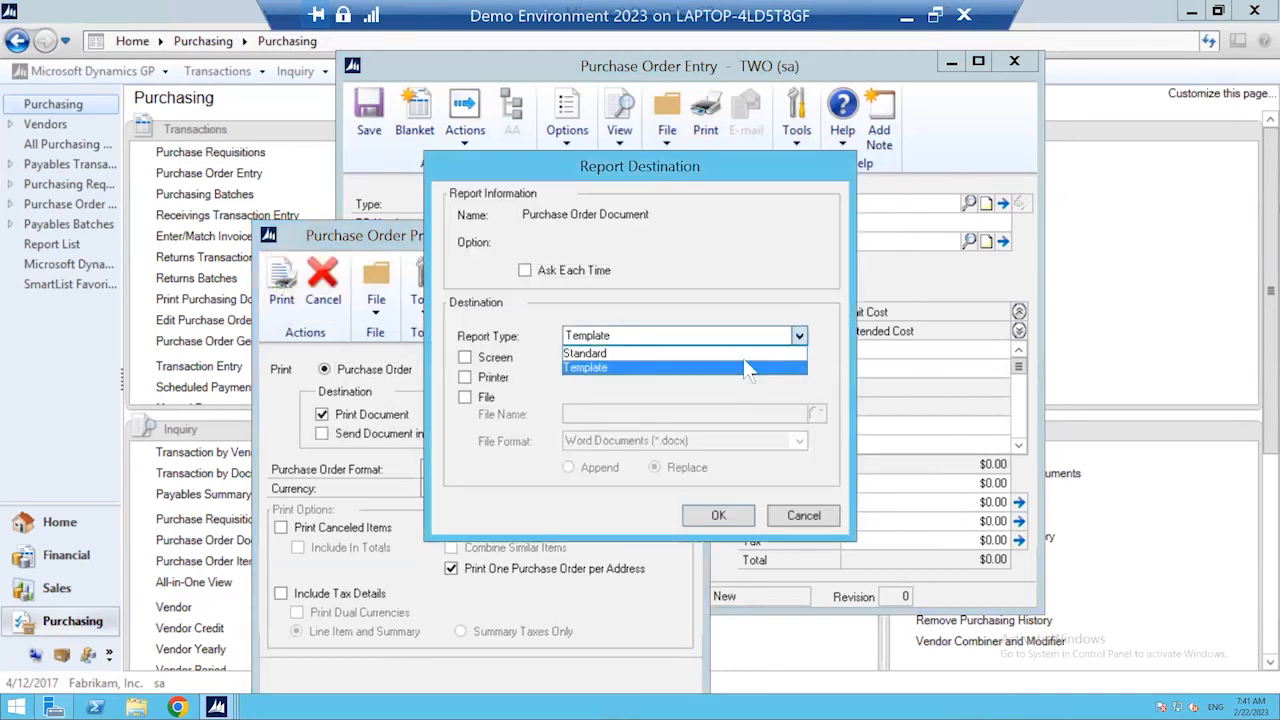
{"action": "left_click", "coordinate": [740, 353]}
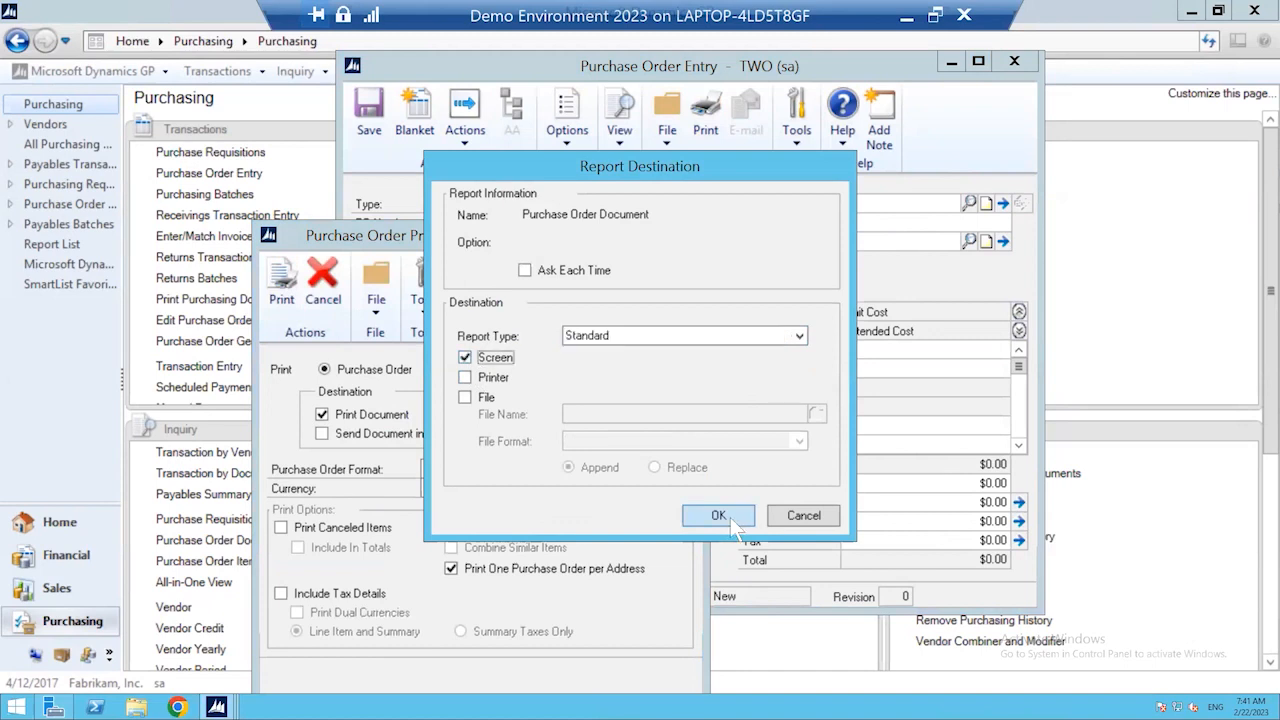
{"action": "left_click", "coordinate": [730, 517]}
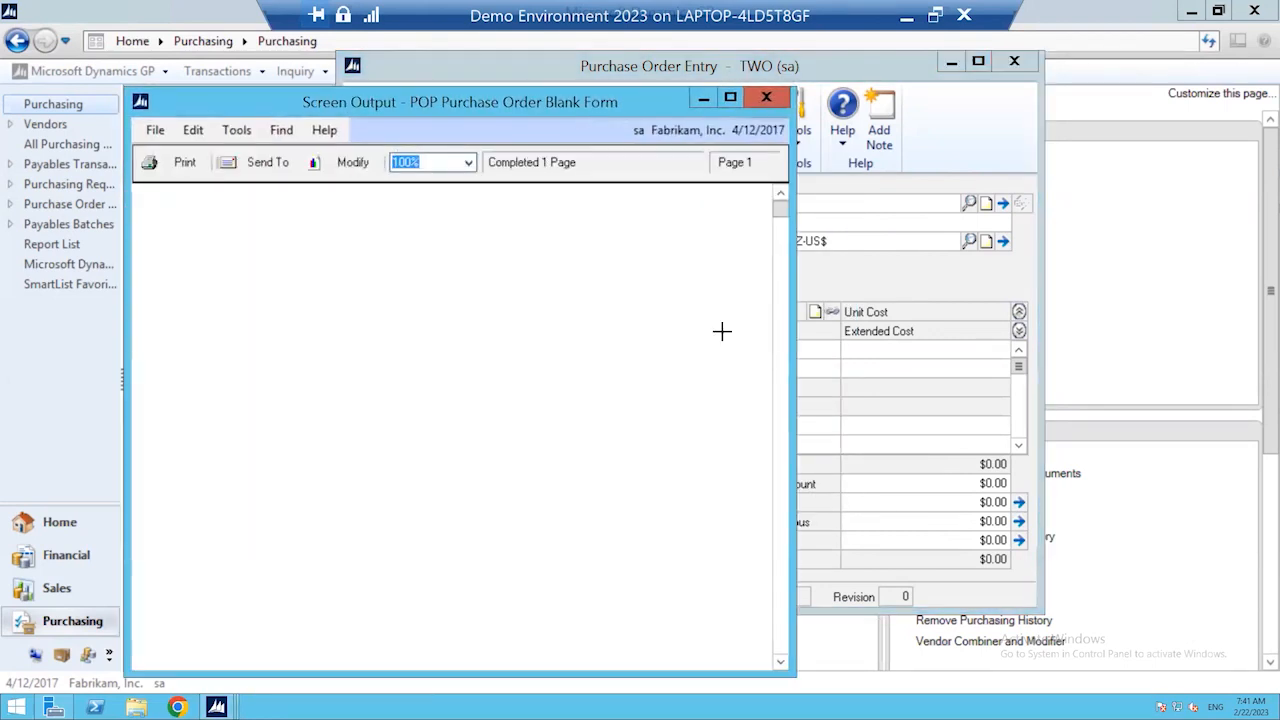
Step: Maximize the printed change order, examine its header and the 6/1/2017 and 6/30/2017 delivery lines, and close the report
{"action": "left_click", "coordinate": [731, 97]}
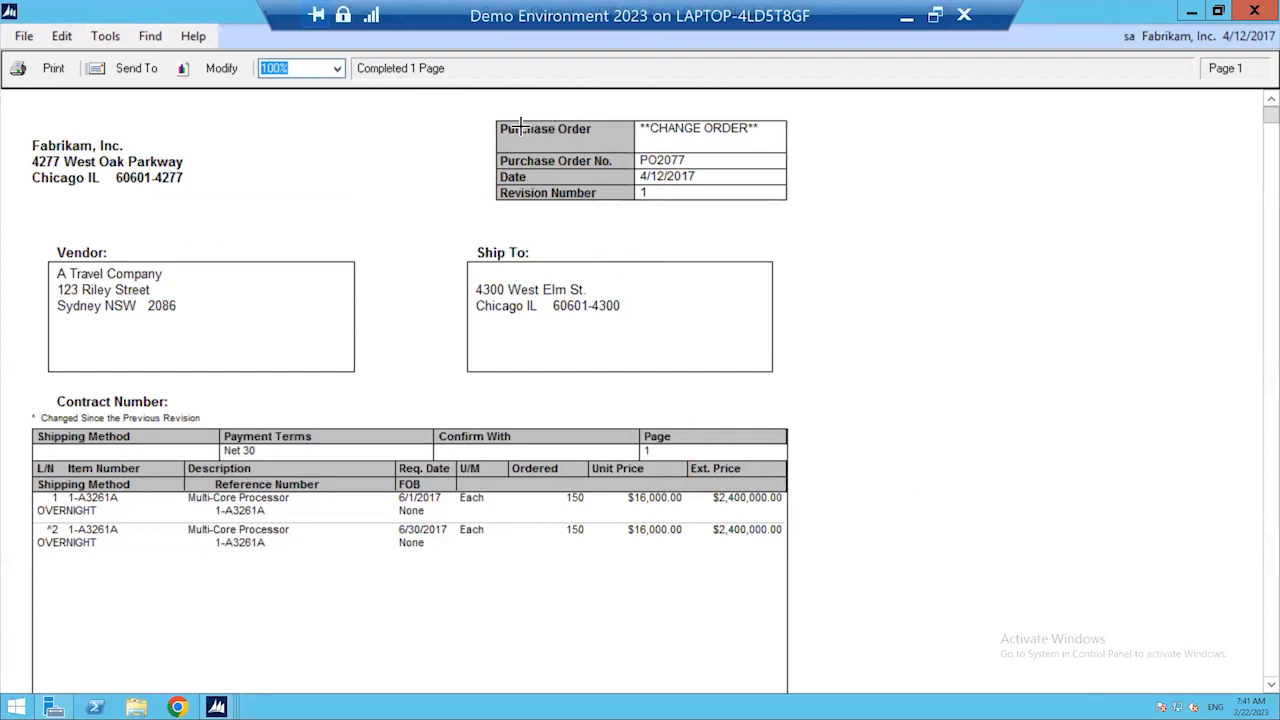
{"action": "left_click", "coordinate": [675, 127]}
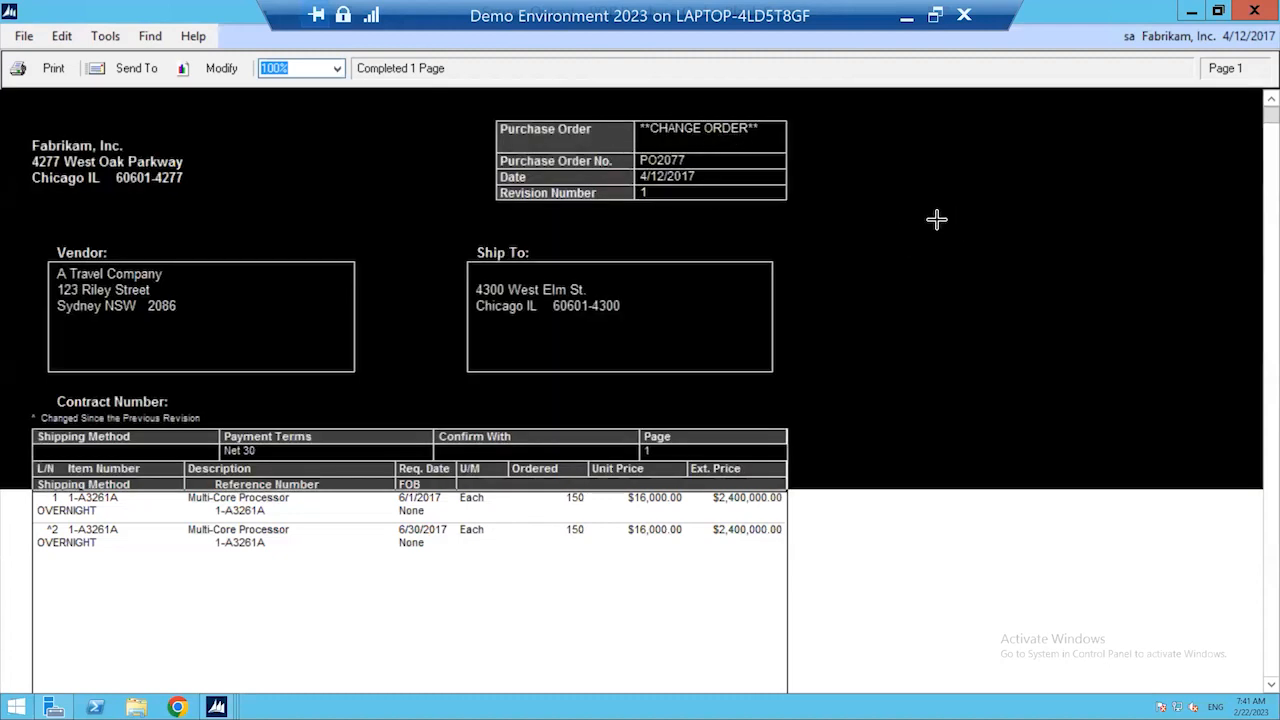
{"action": "left_click", "coordinate": [510, 574]}
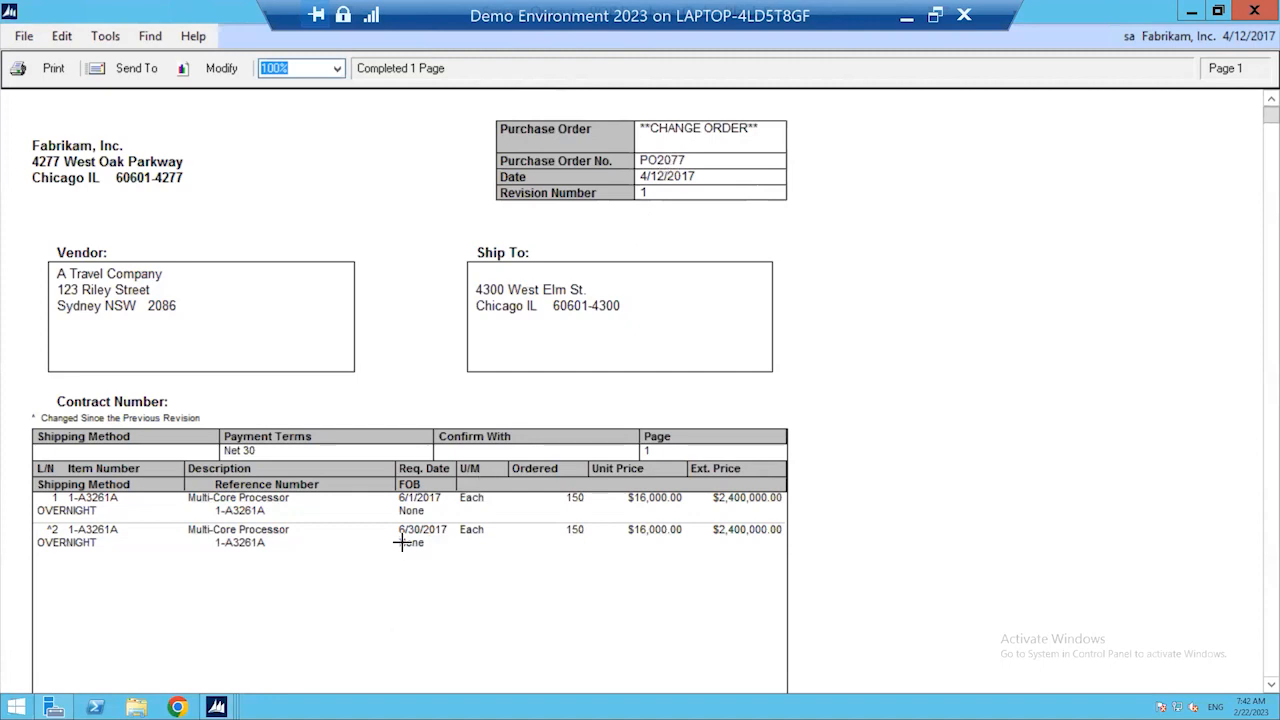
{"action": "left_click", "coordinate": [422, 497]}
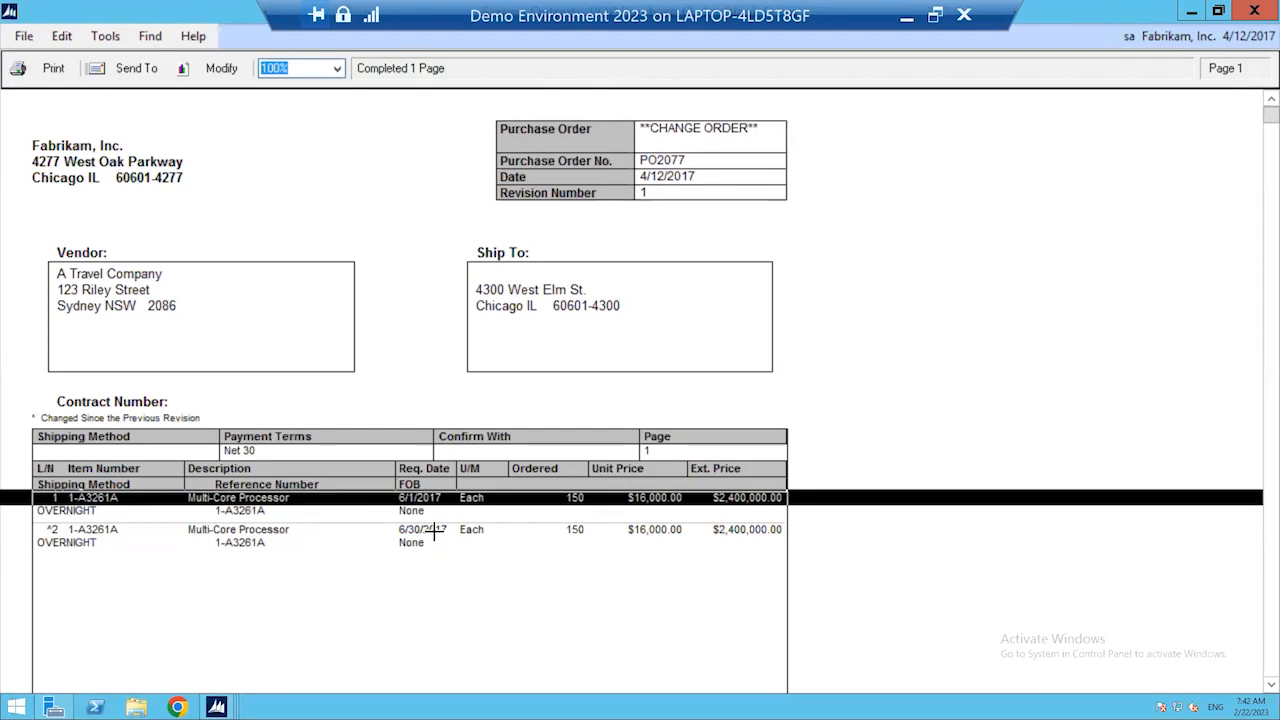
{"action": "left_click", "coordinate": [434, 535]}
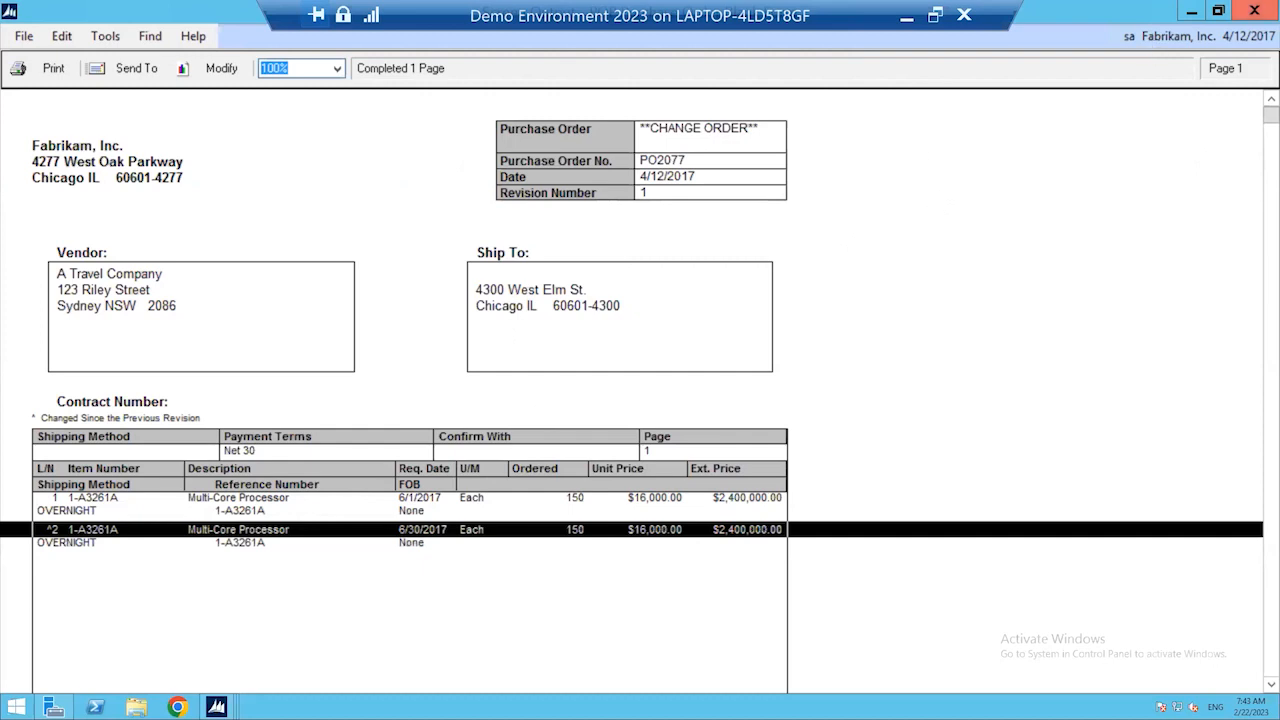
{"action": "left_click", "coordinate": [1254, 10]}
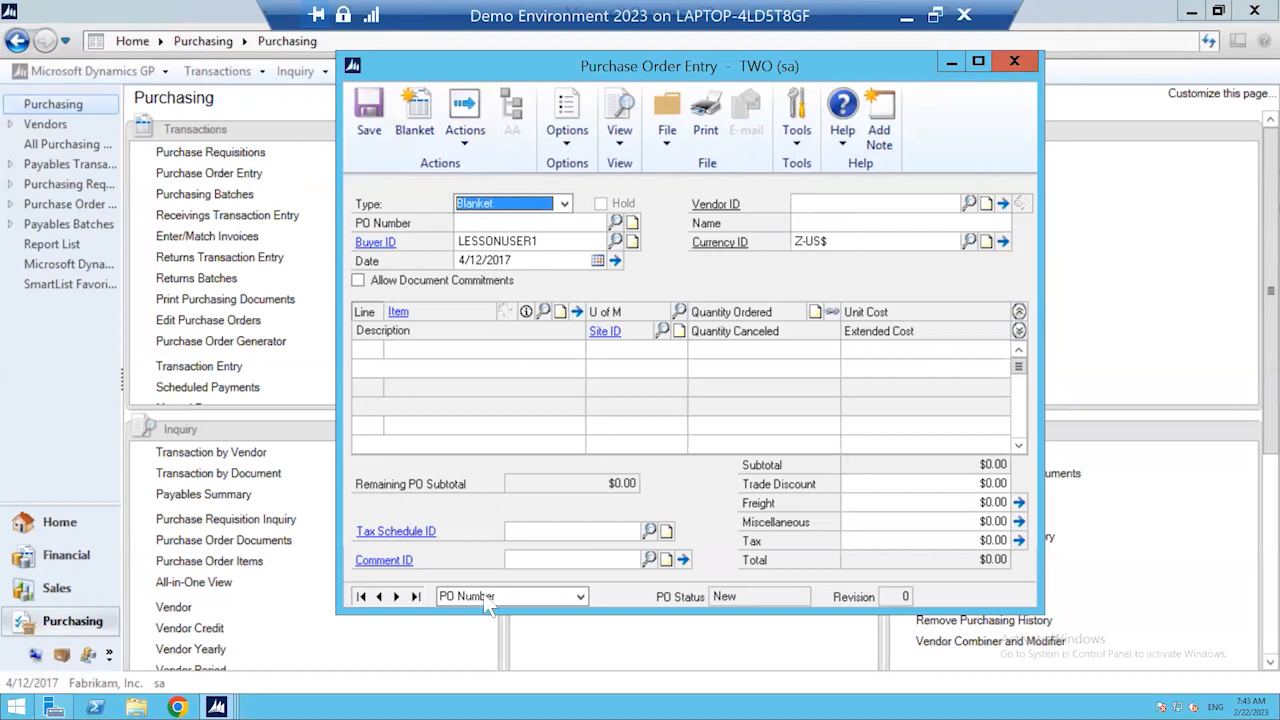
Step: Browse back through the drop-ship and standard purchase orders, review the available order types, and close Purchase Order Entry
{"action": "left_click", "coordinate": [379, 597]}
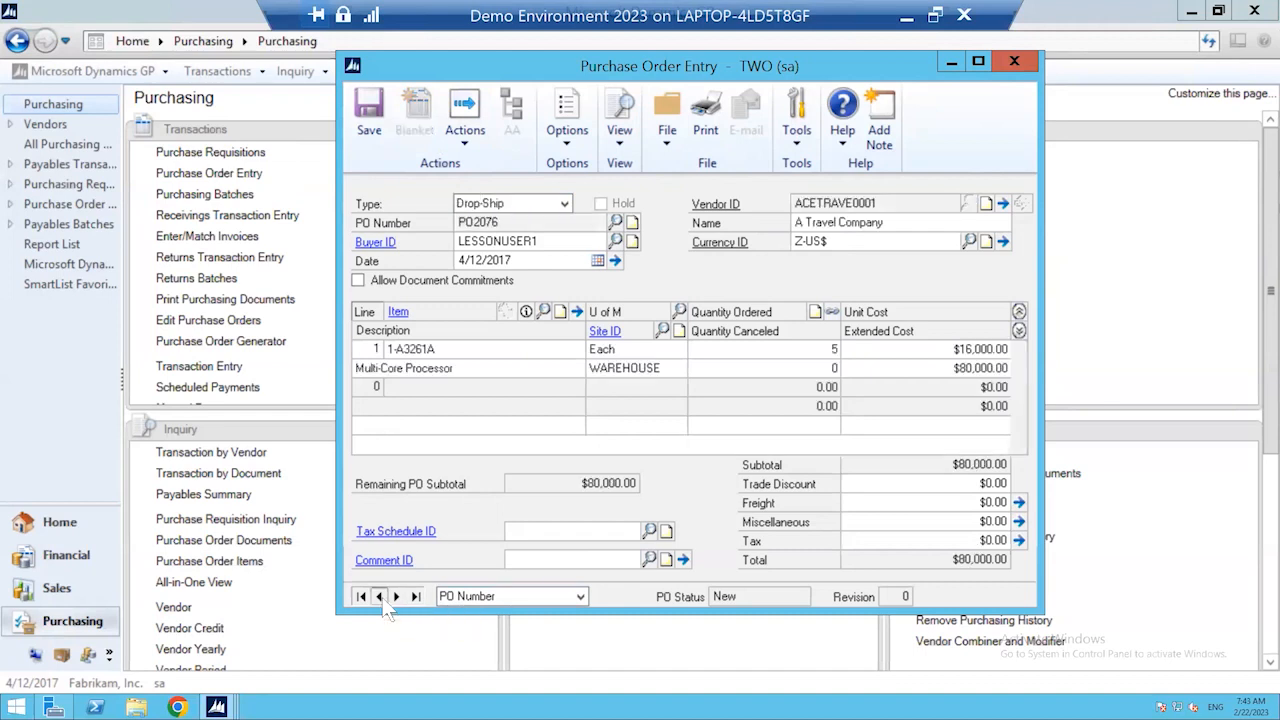
{"action": "left_click", "coordinate": [380, 597]}
{"action": "left_click", "coordinate": [380, 597]}
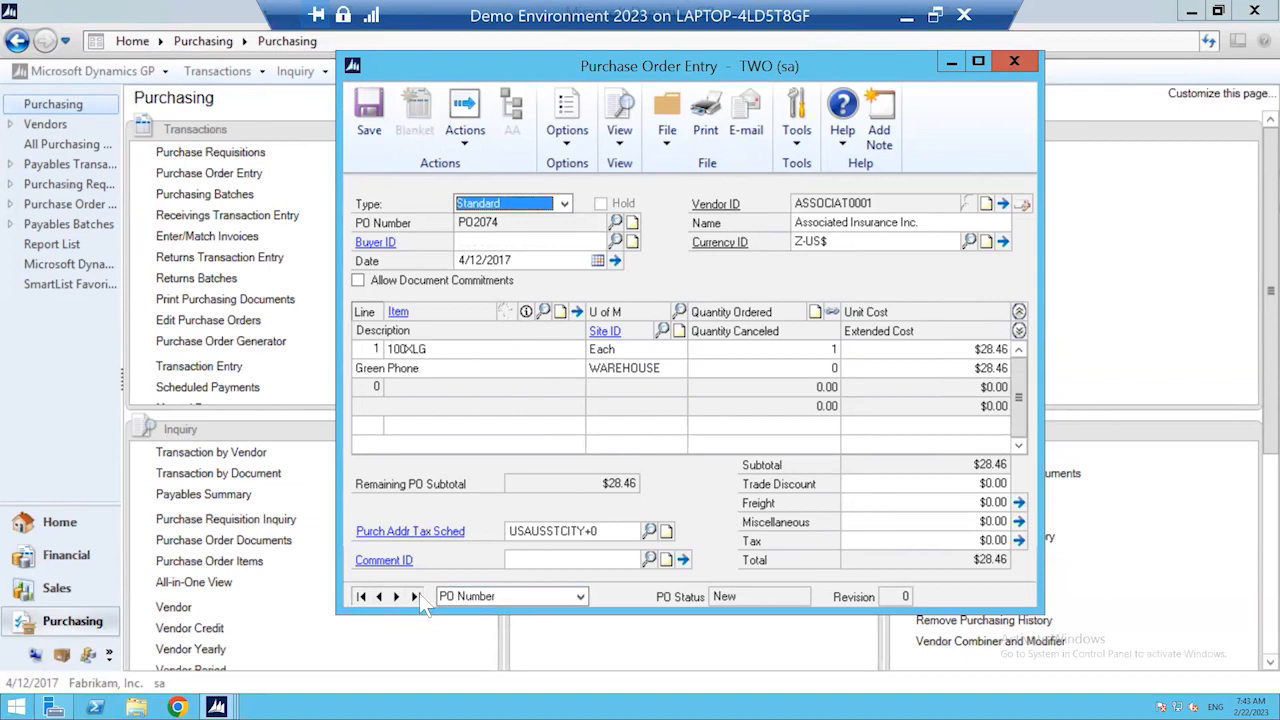
{"action": "left_click", "coordinate": [399, 597]}
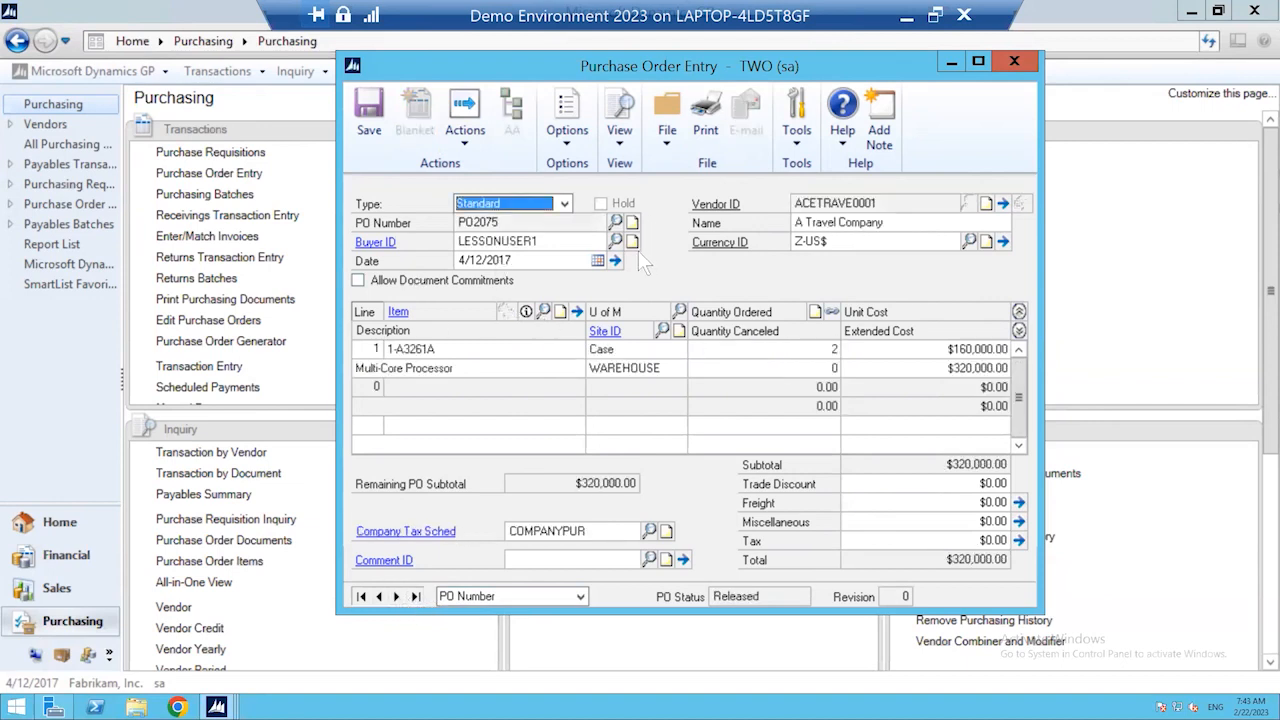
{"action": "left_click", "coordinate": [565, 203]}
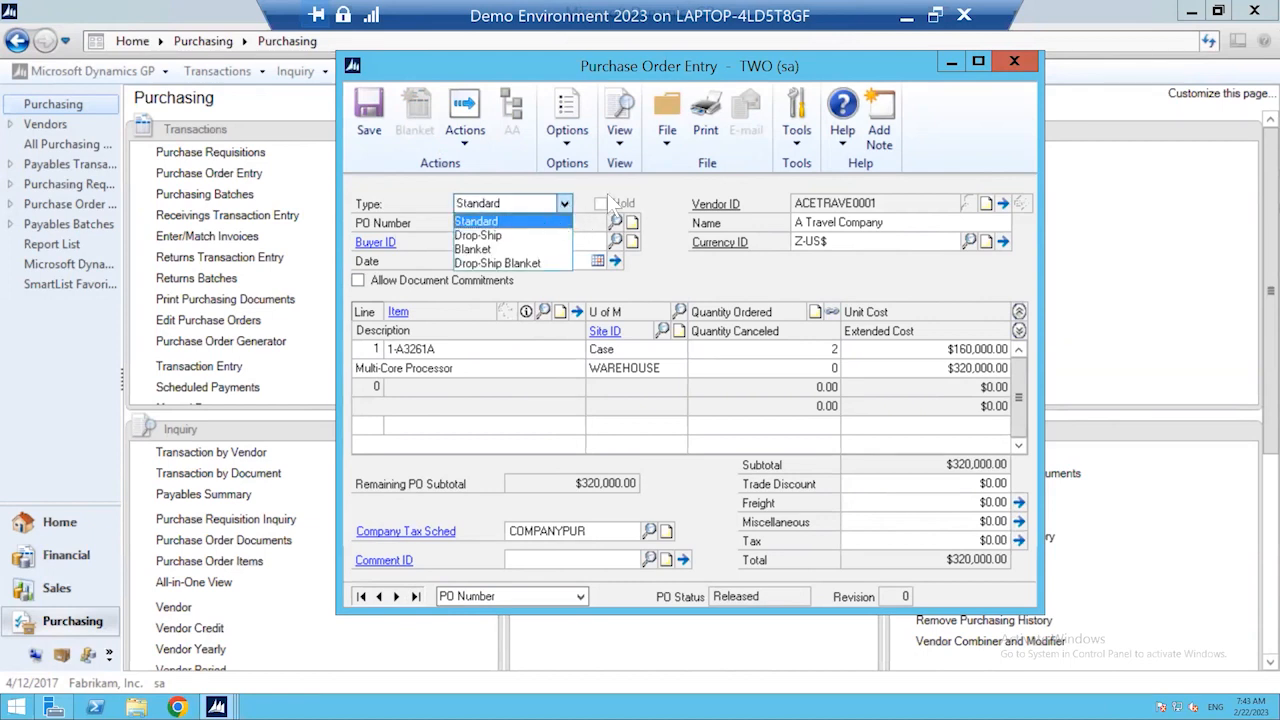
{"action": "left_click", "coordinate": [563, 218]}
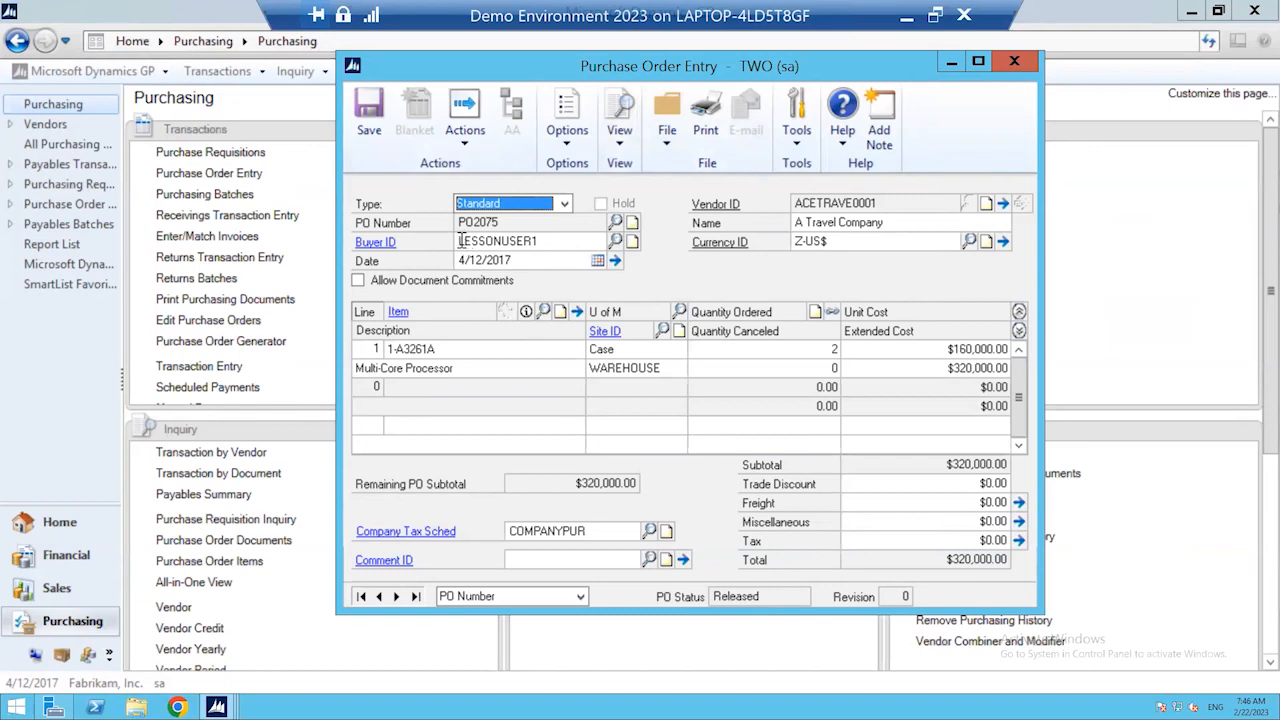
{"action": "left_click", "coordinate": [1016, 62]}
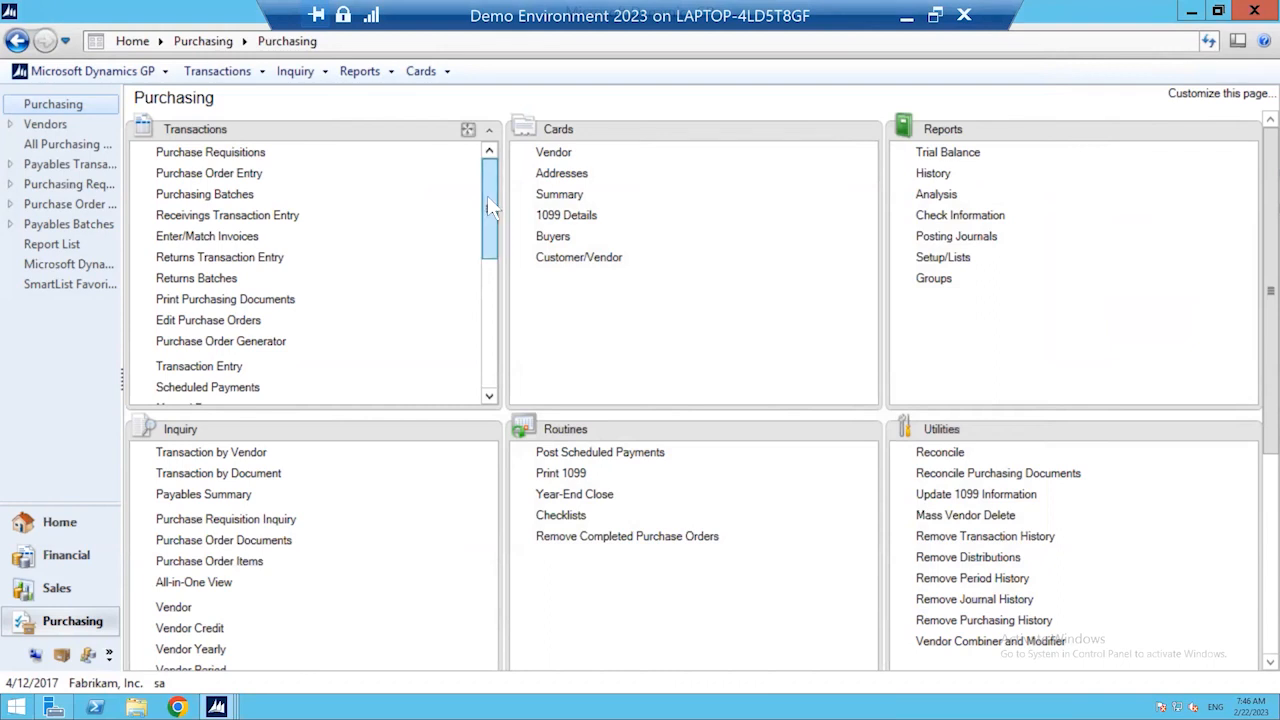
Step: Open the Purchase Order Generator, review its restrictions and options for suggested purchase orders, and close it
{"action": "left_click", "coordinate": [268, 343]}
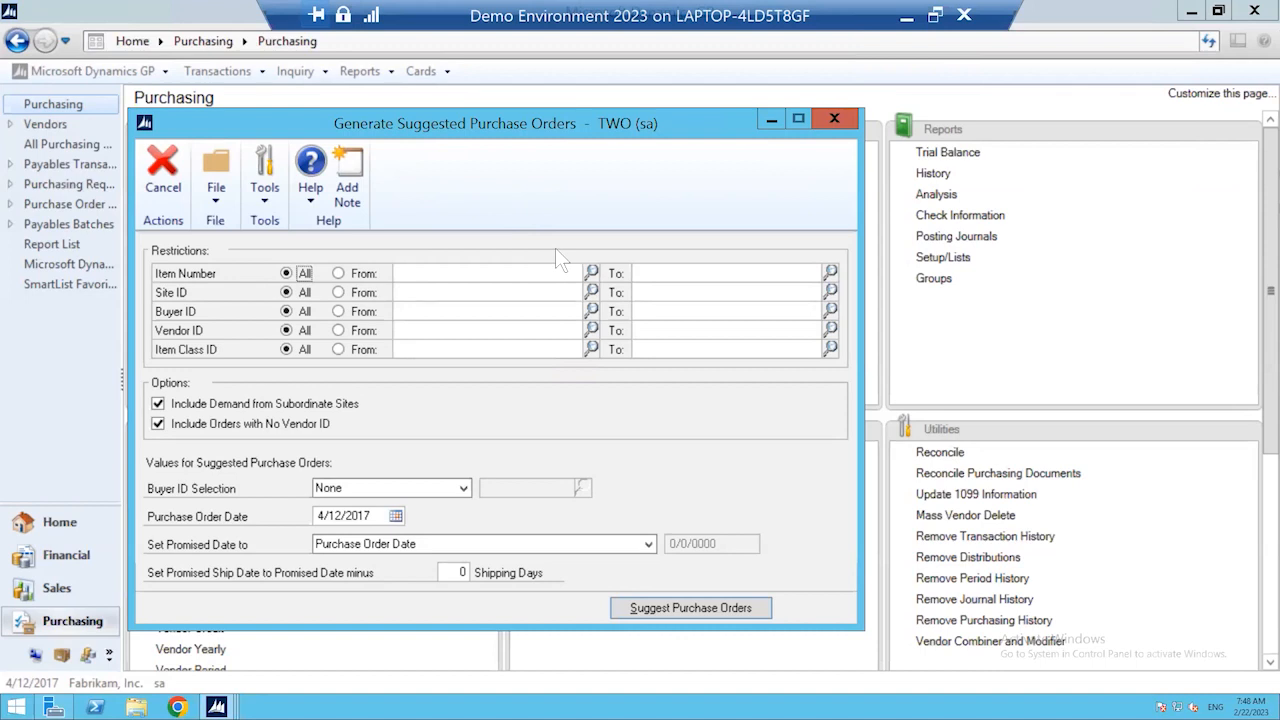
{"action": "left_click", "coordinate": [846, 118]}
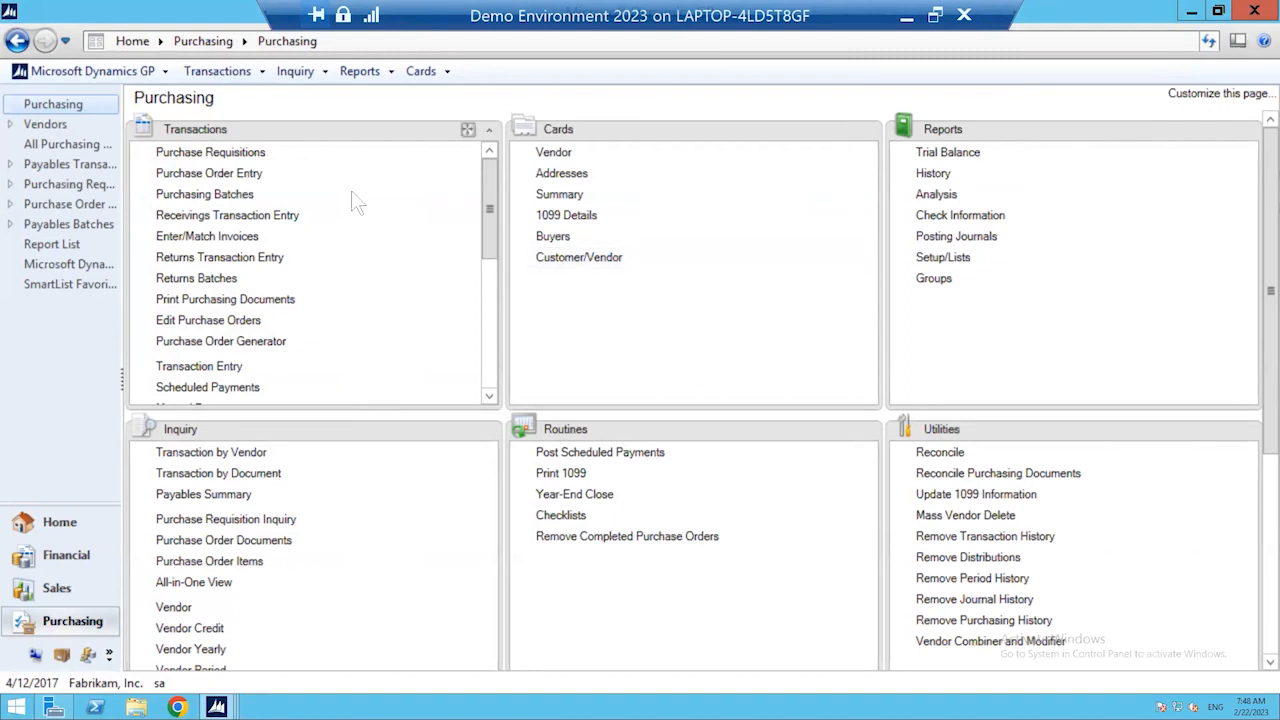
Step: Start a receivings transaction of type Shipment with a new receipt number for vendor ACETRAVE0001, A Travel Company
{"action": "left_click", "coordinate": [288, 222]}
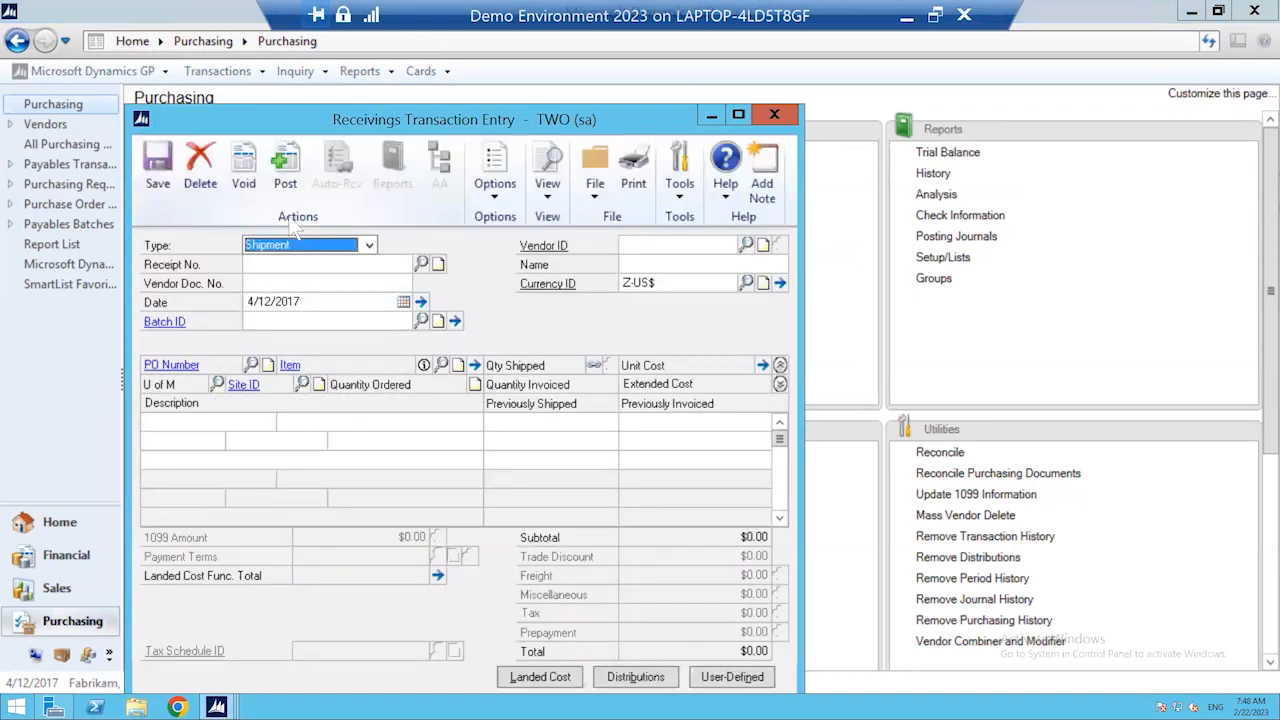
{"action": "left_click_drag", "start_coordinate": [519, 115], "coordinate": [581, 63]}
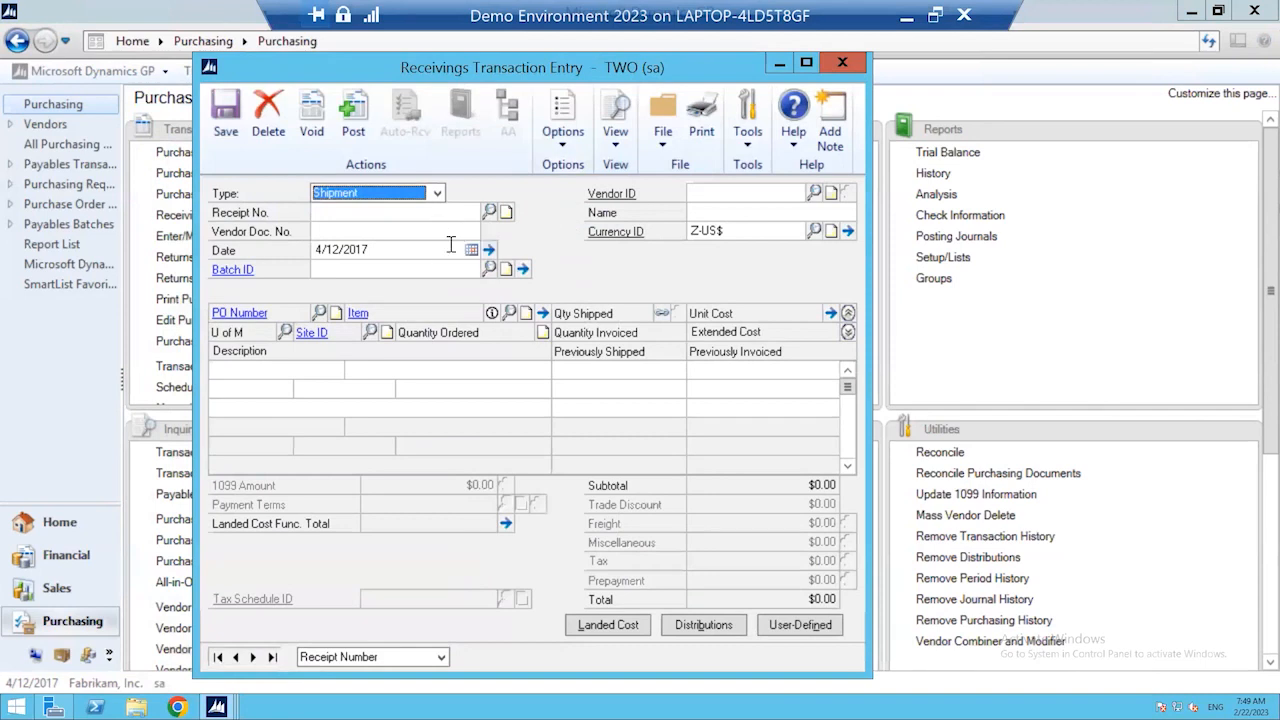
{"action": "left_click", "coordinate": [437, 193]}
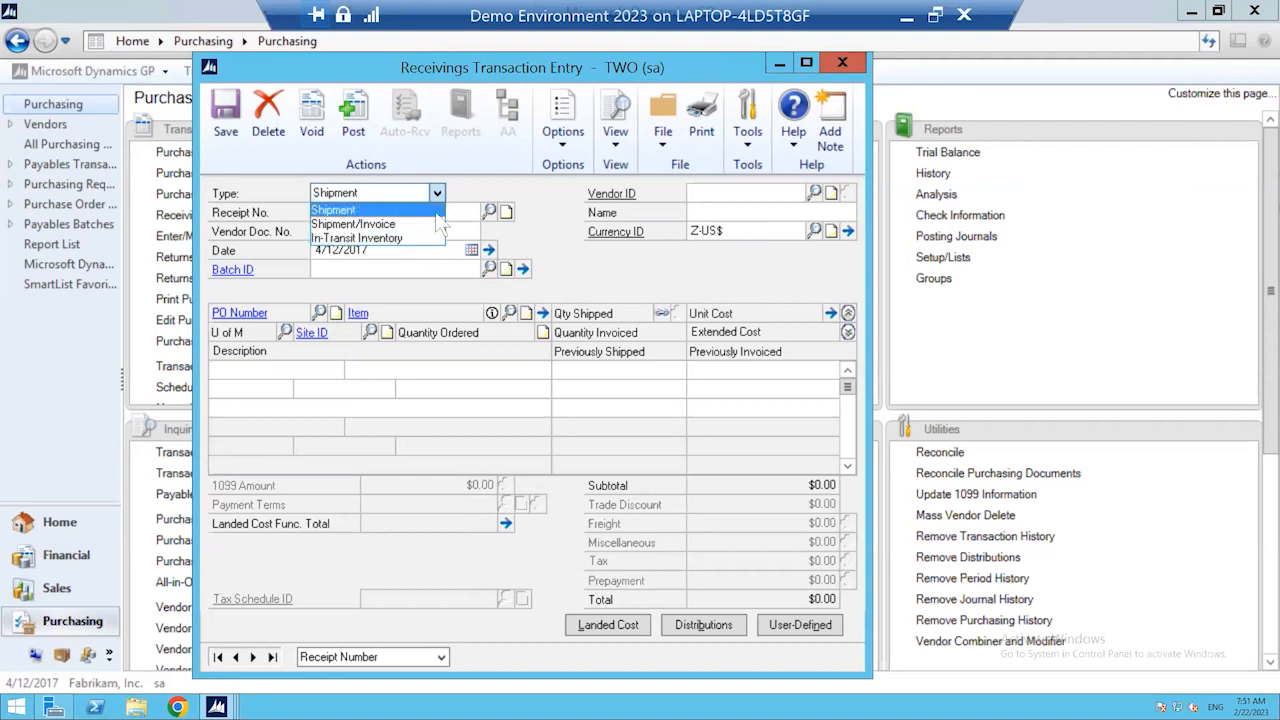
{"action": "left_click", "coordinate": [436, 210]}
{"action": "left_click", "coordinate": [437, 217]}
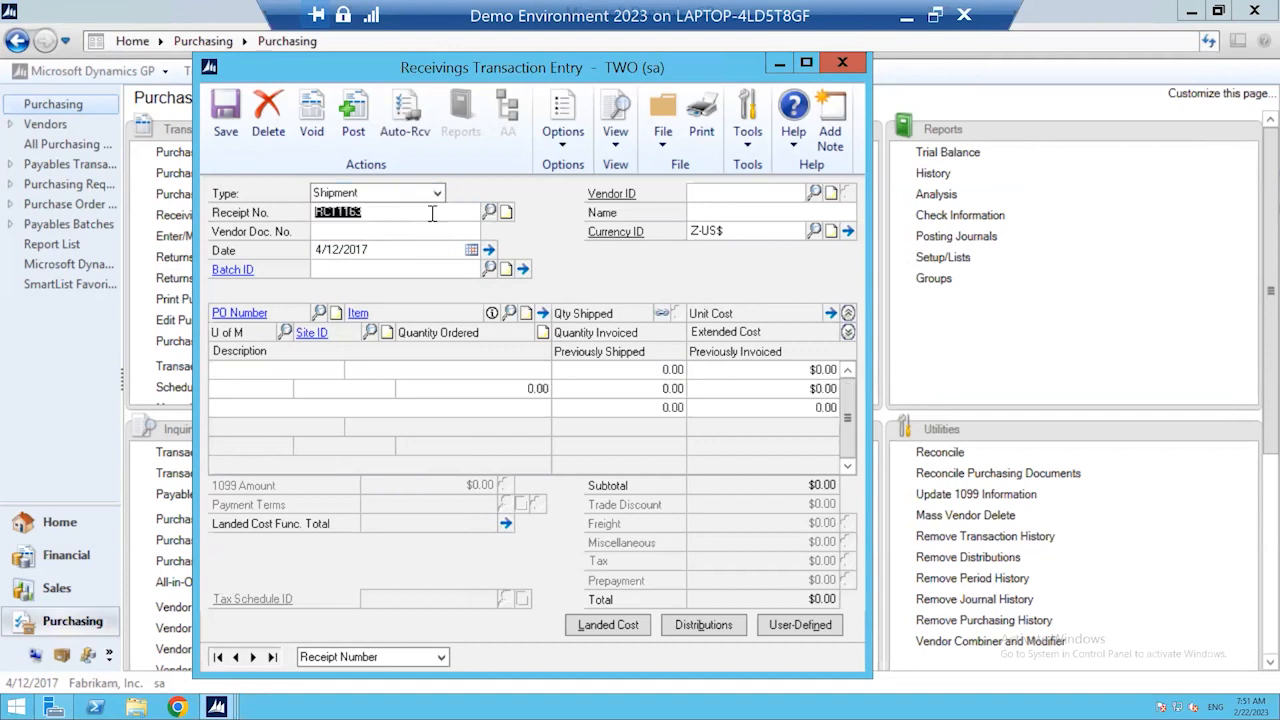
{"action": "left_click", "coordinate": [815, 195]}
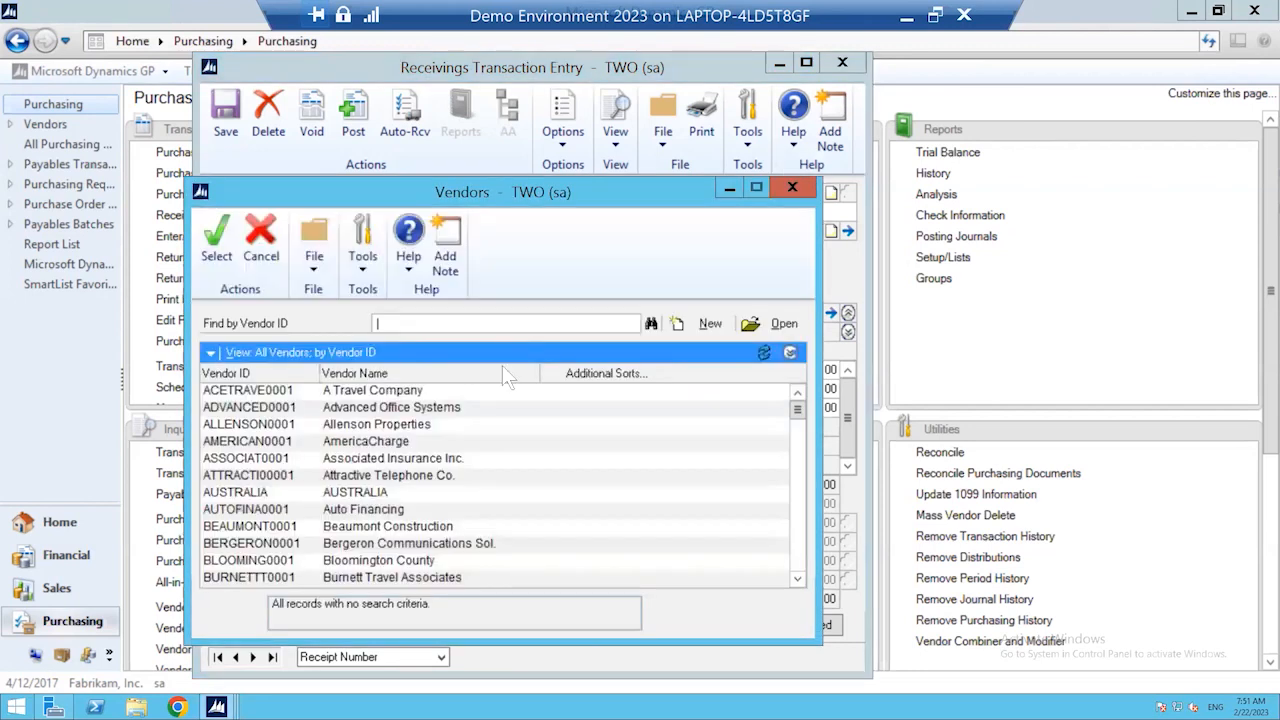
{"action": "left_click", "coordinate": [515, 391]}
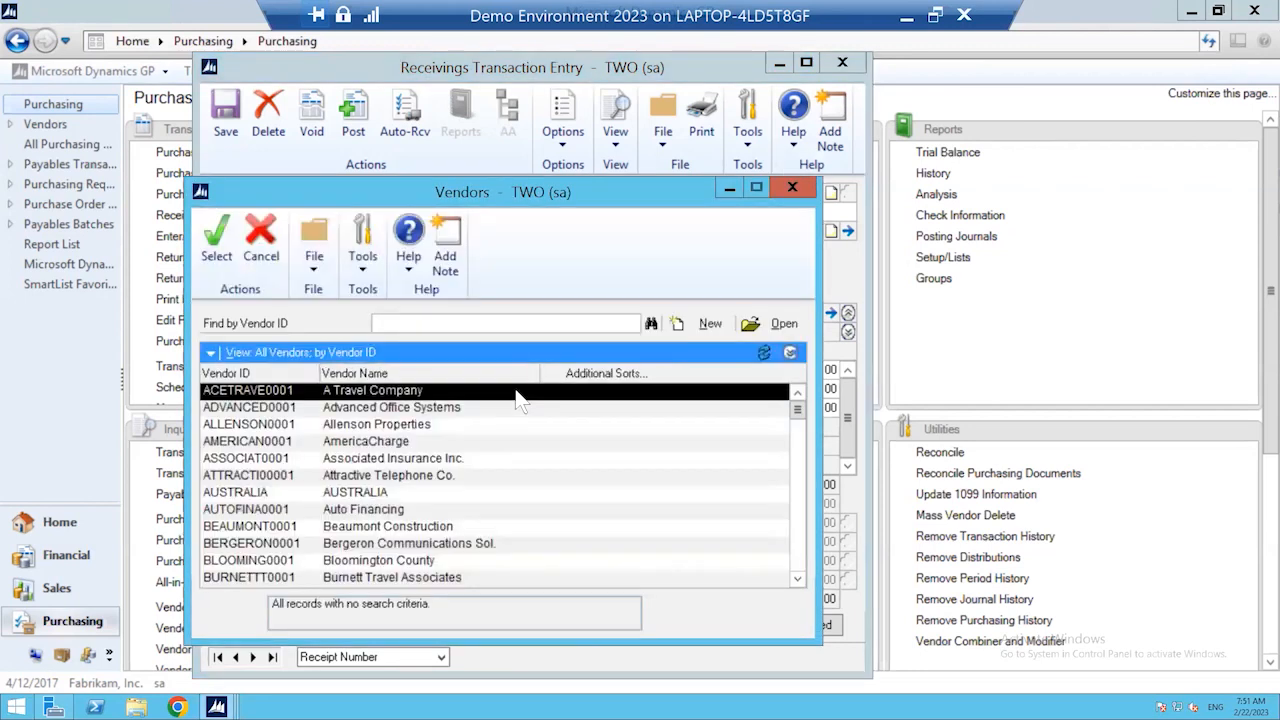
{"action": "left_click", "coordinate": [206, 242]}
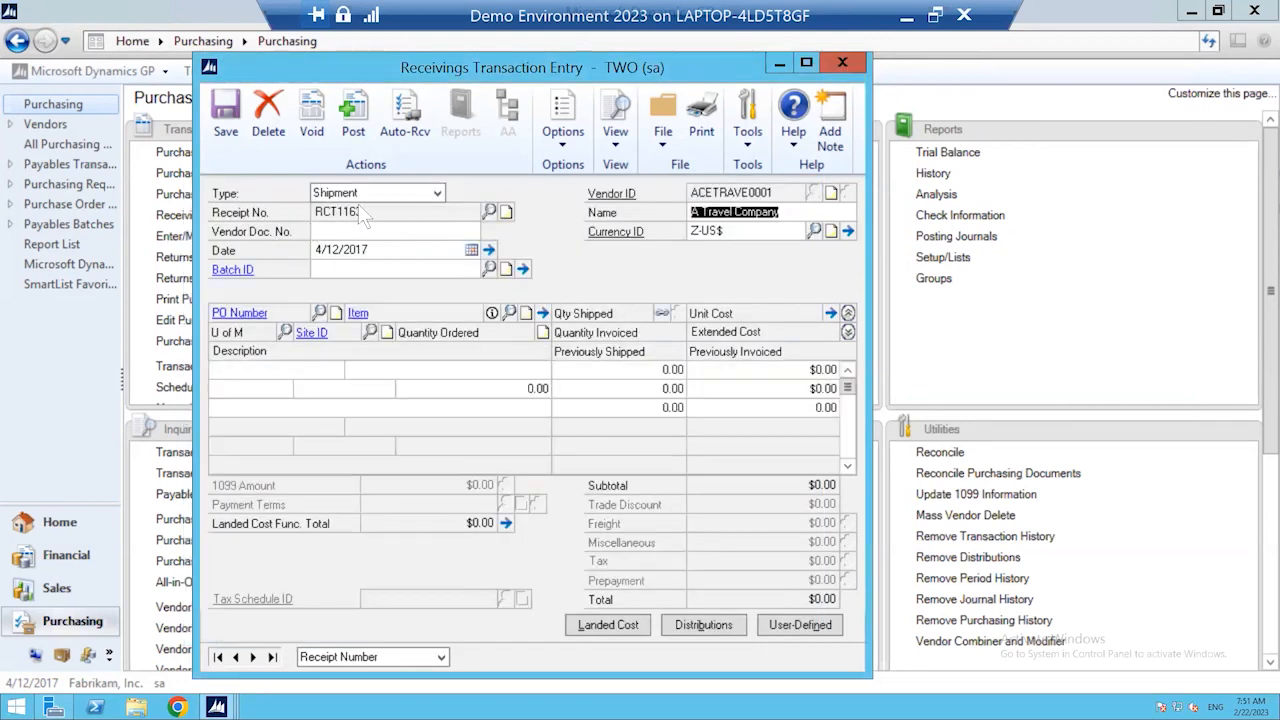
Step: Auto-receive the vendor's purchase order items, marking the first two 100XLG Green Phone lines for receipt
{"action": "left_click", "coordinate": [404, 118]}
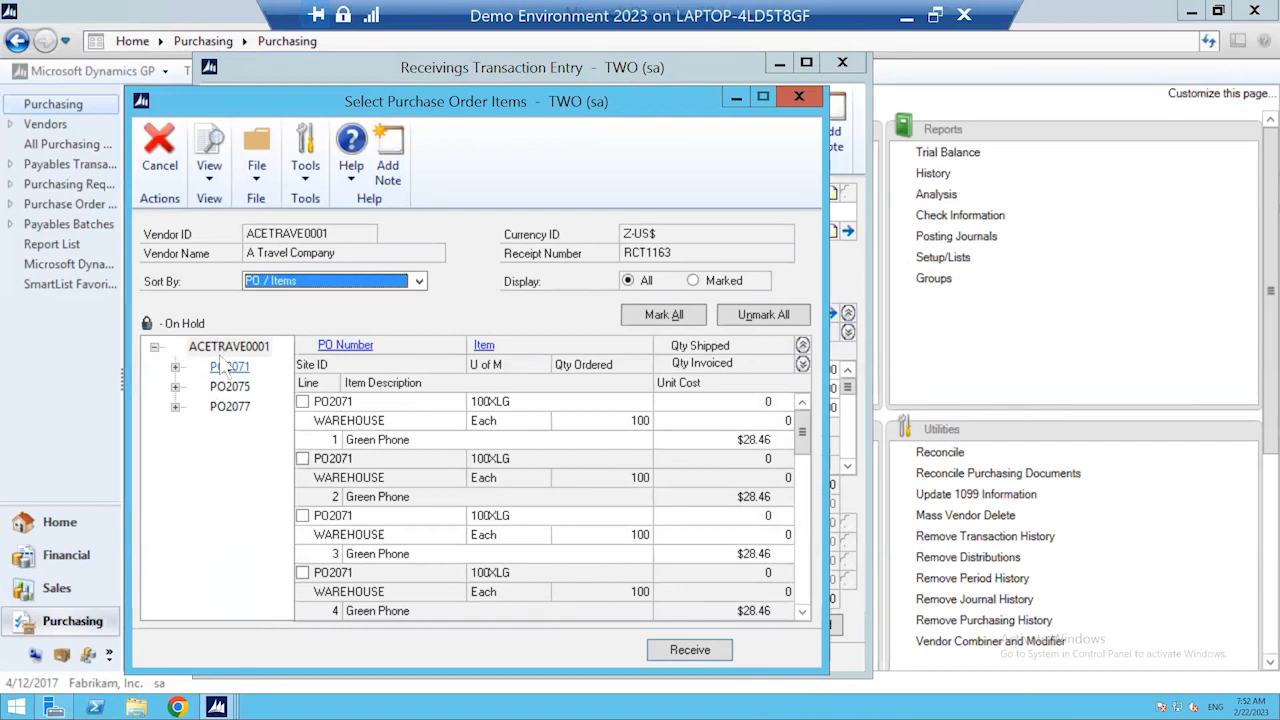
{"action": "left_click", "coordinate": [302, 401]}
{"action": "left_click", "coordinate": [302, 458]}
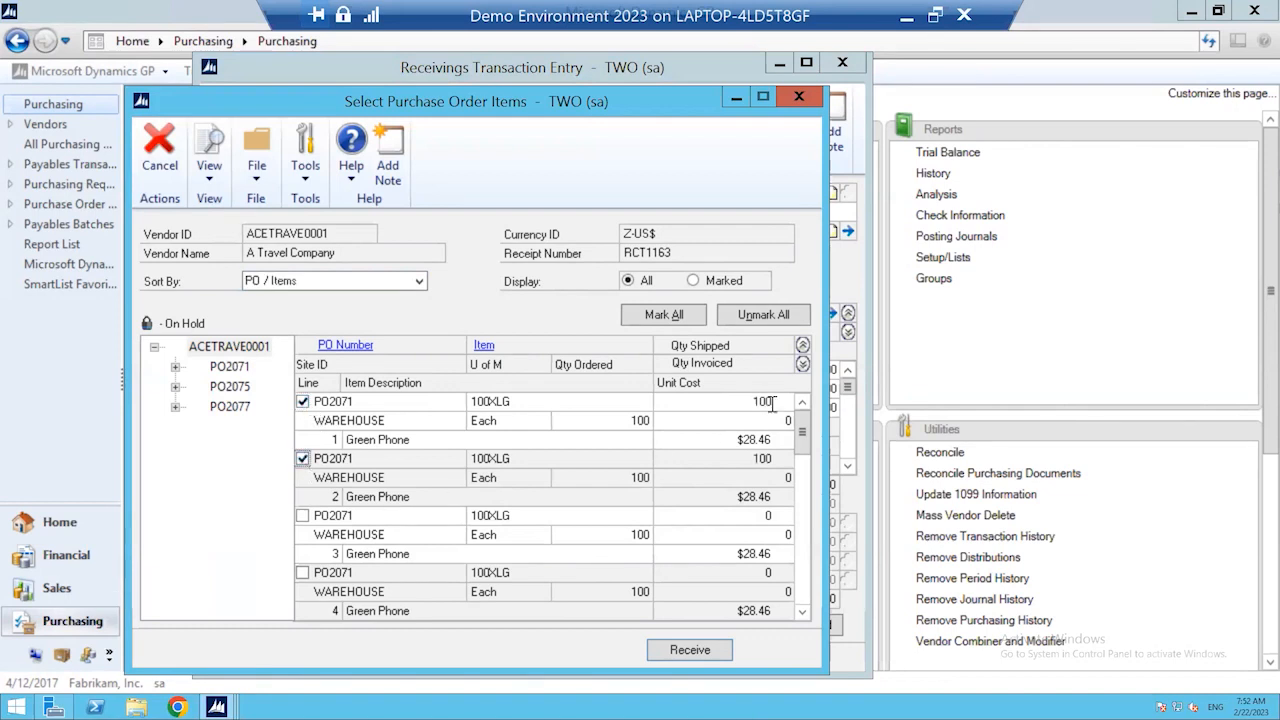
{"action": "left_click_drag", "start_coordinate": [802, 440], "coordinate": [796, 415]}
{"action": "left_click", "coordinate": [690, 649]}
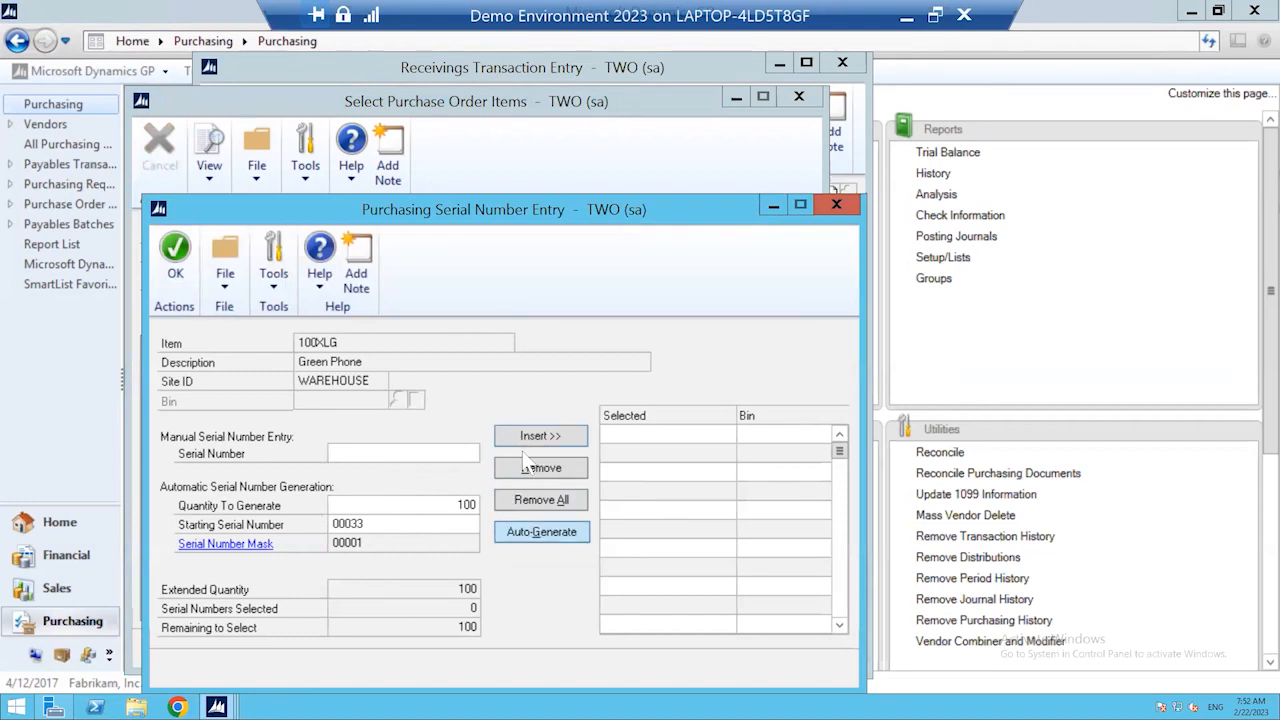
Step: Auto-generate 100 serial numbers starting at 00033 for the first Green Phone line and accept them
{"action": "left_click", "coordinate": [633, 418]}
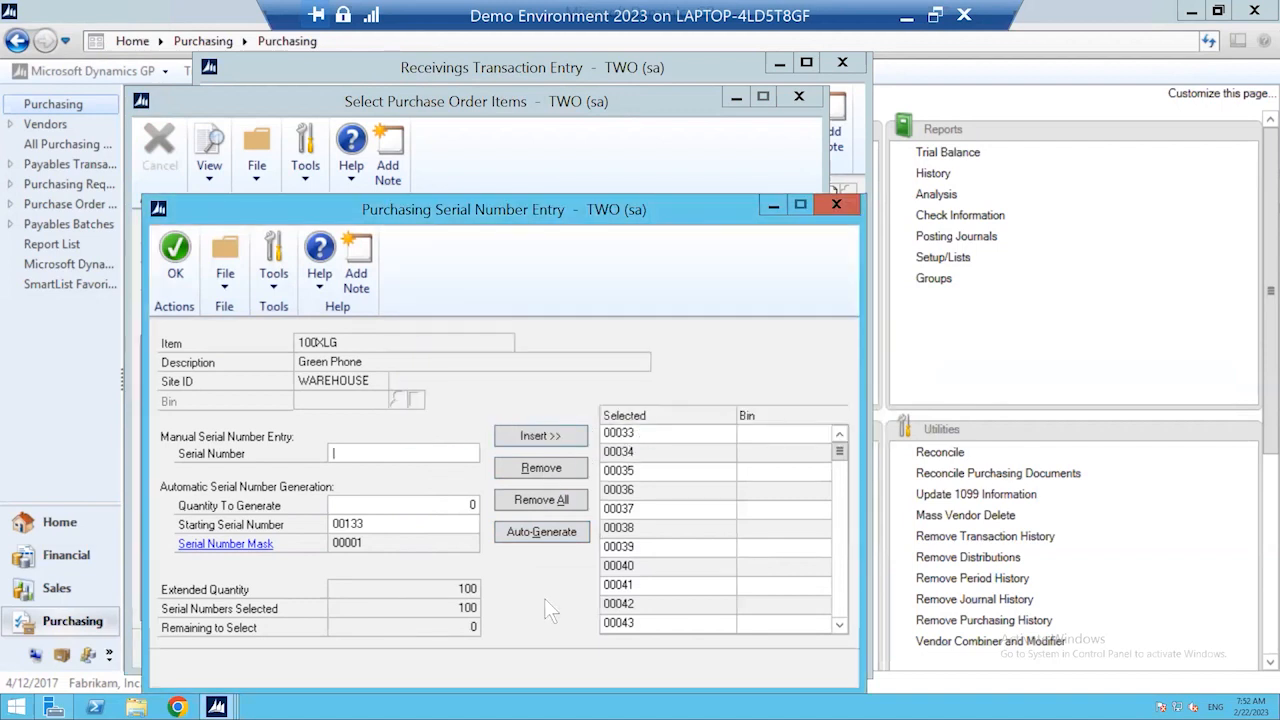
{"action": "left_click", "coordinate": [706, 527]}
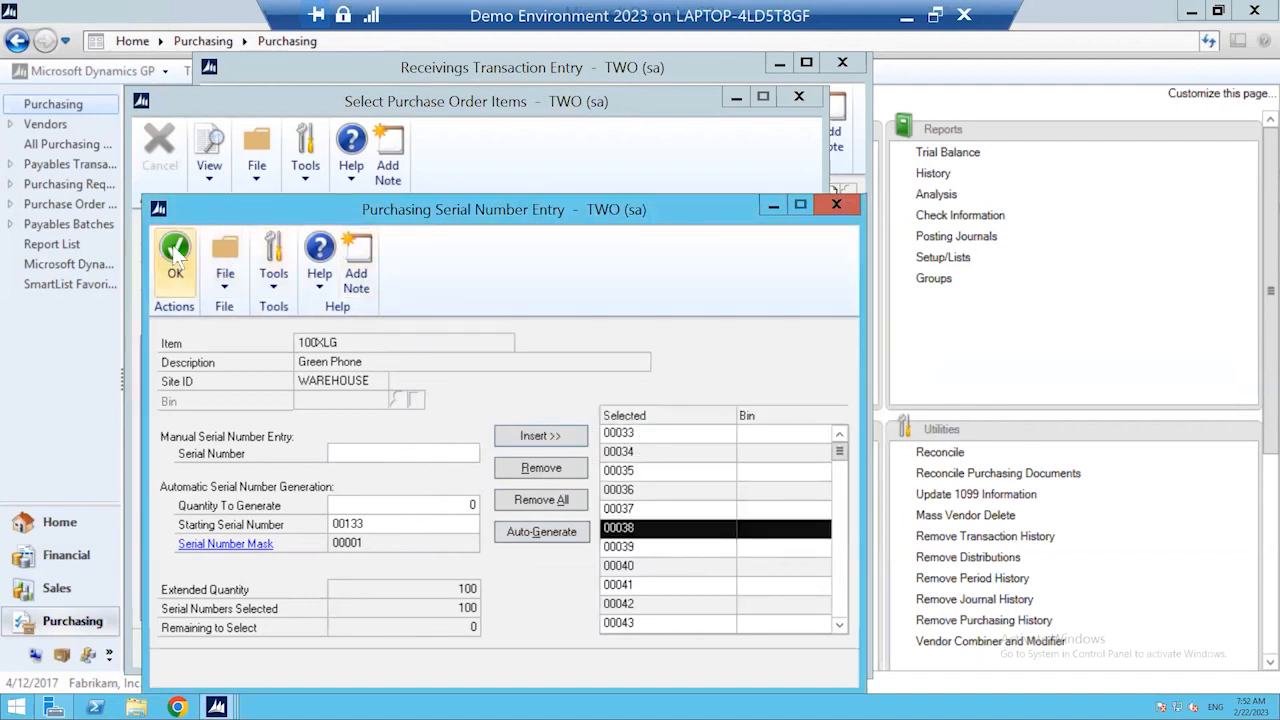
{"action": "left_click", "coordinate": [175, 252]}
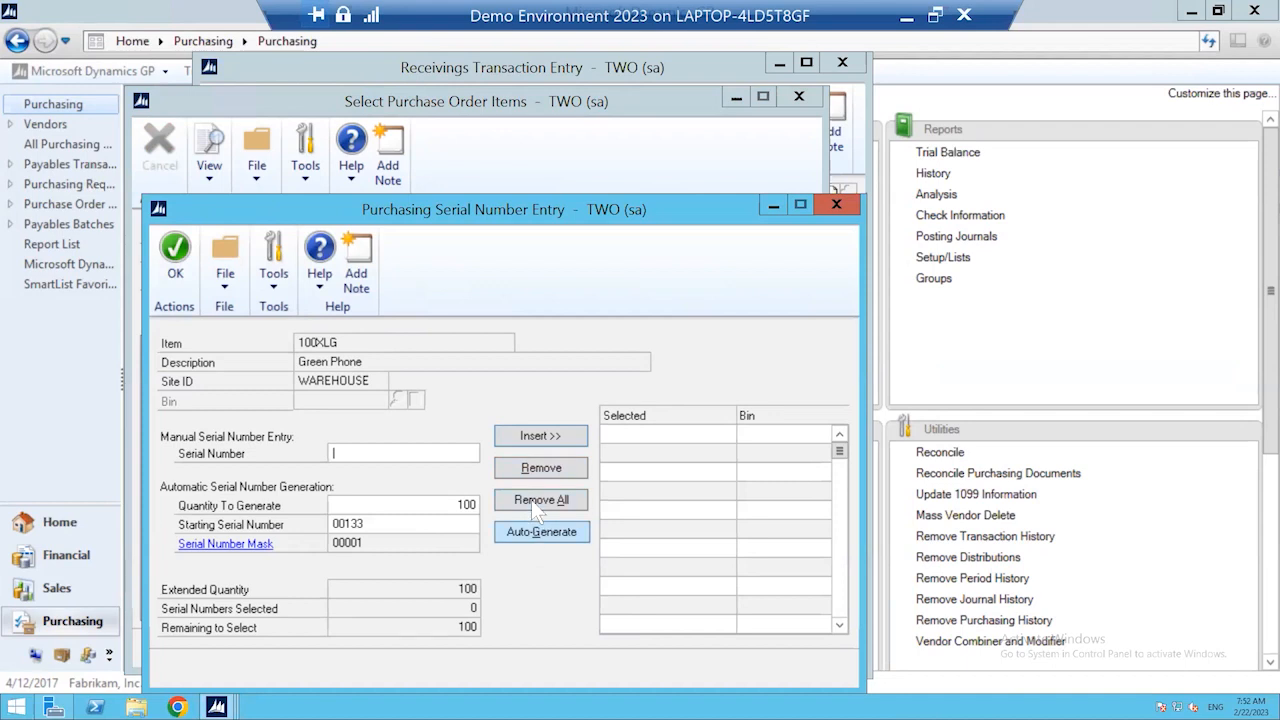
Step: Insert serial number 100 manually for the second Green Phone line, auto-generate the remaining 99, and accept the entry
{"action": "left_click", "coordinate": [522, 438]}
{"action": "left_click", "coordinate": [632, 417]}
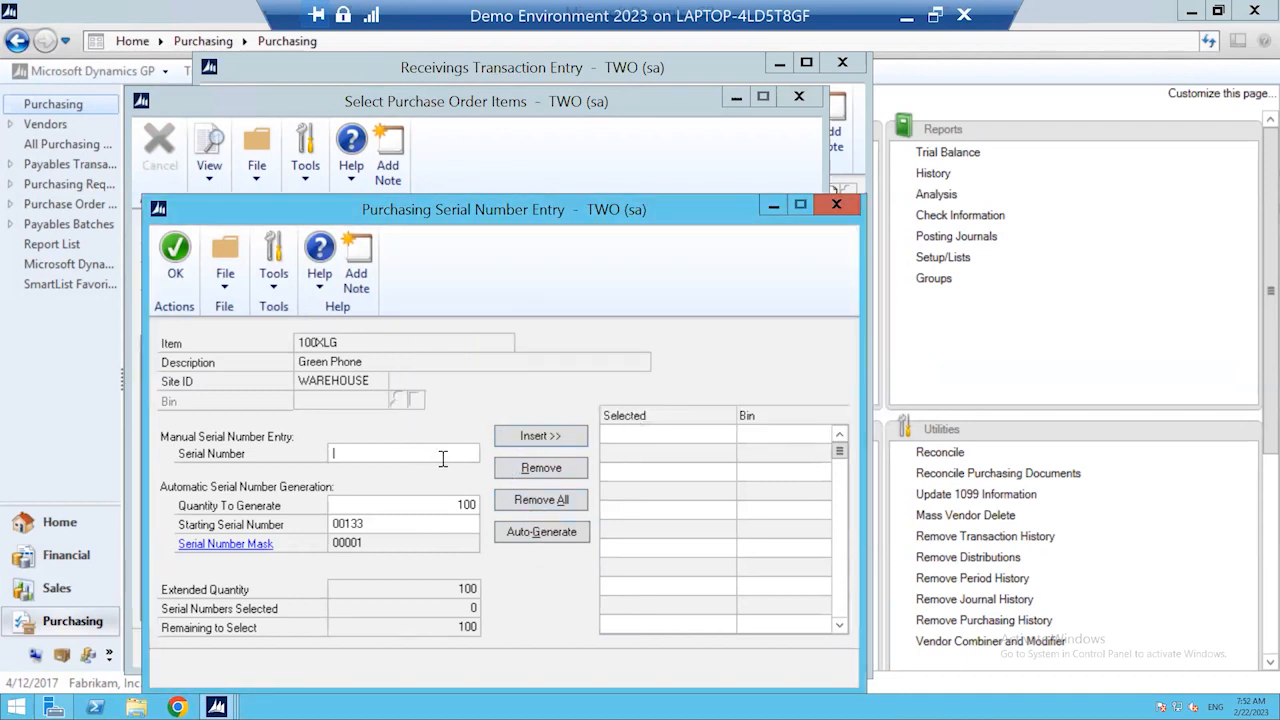
{"action": "type", "text": "100"}
{"action": "left_click", "coordinate": [554, 437]}
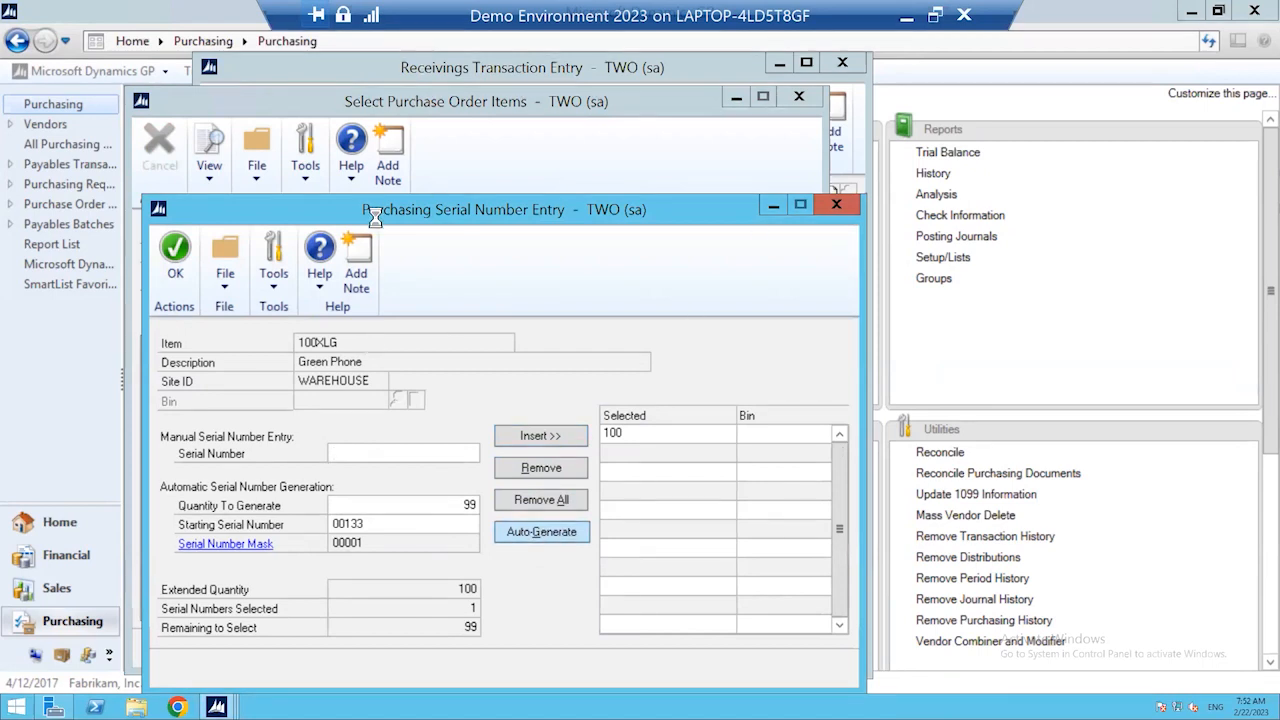
{"action": "left_click", "coordinate": [175, 262]}
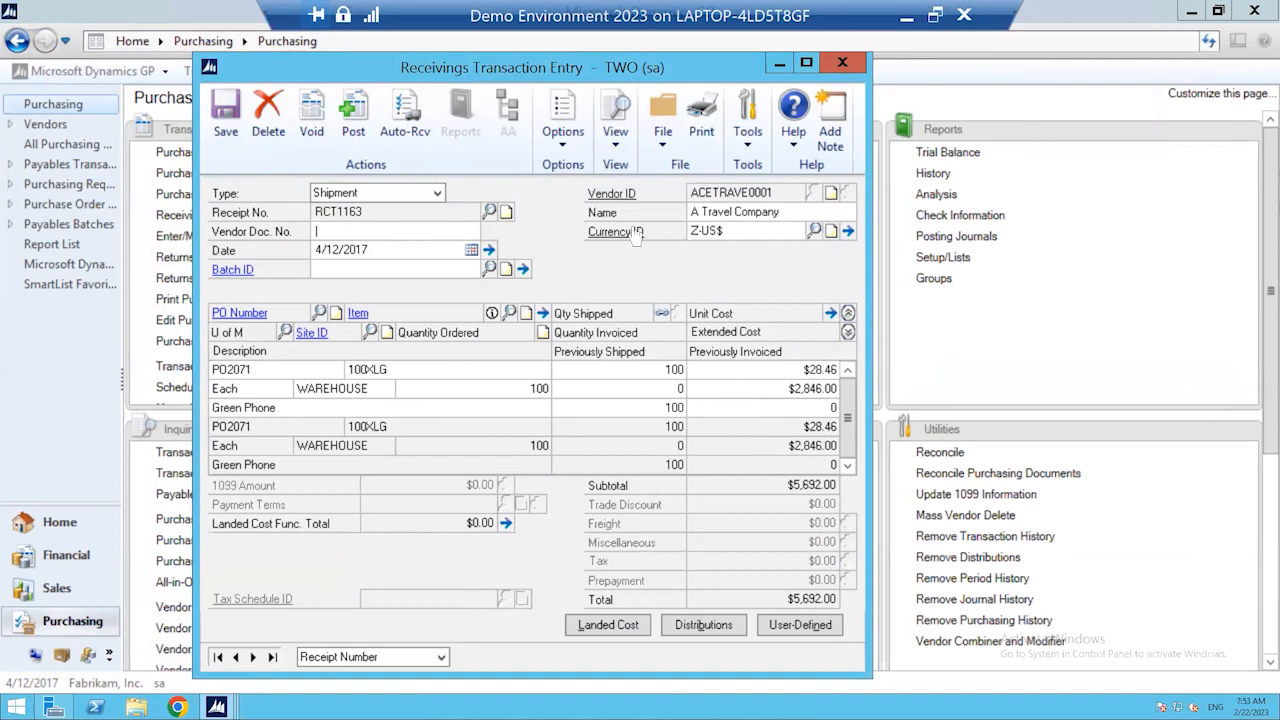
Step: Delete the receipt holding the two Green Phone lines and start a new Shipment receipt with the next receipt number
{"action": "left_click", "coordinate": [267, 112]}
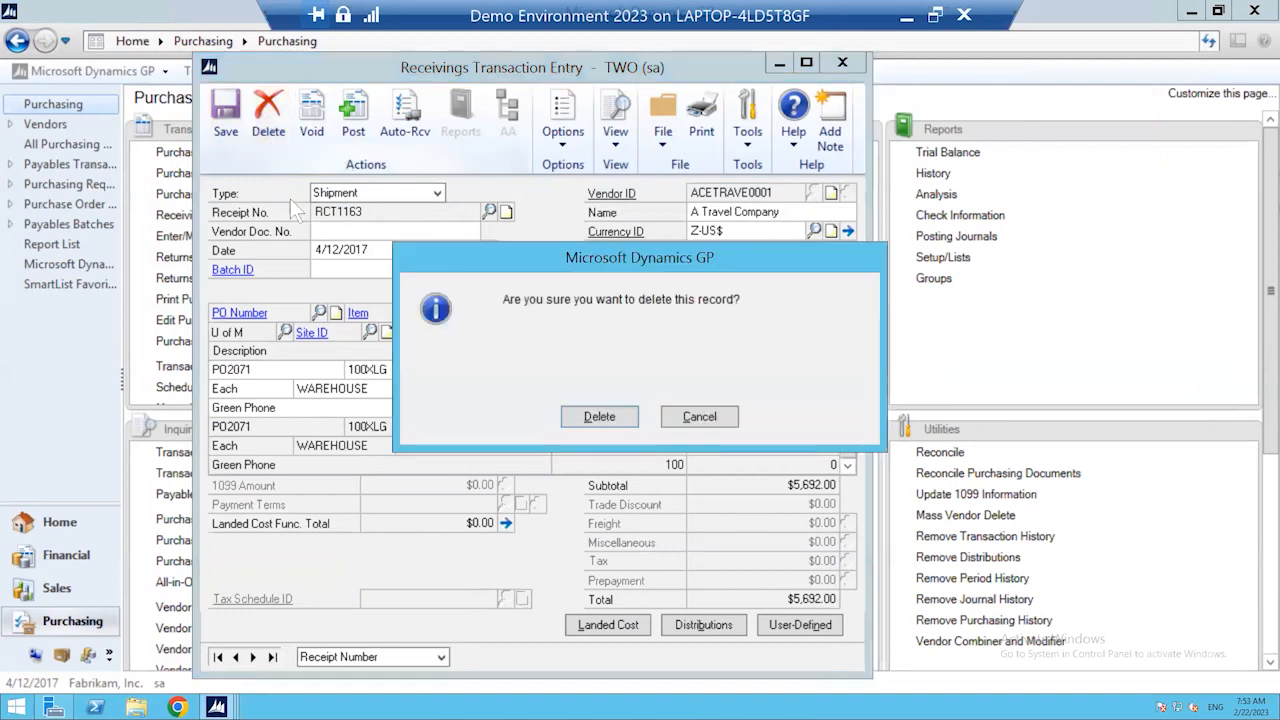
{"action": "left_click", "coordinate": [600, 418]}
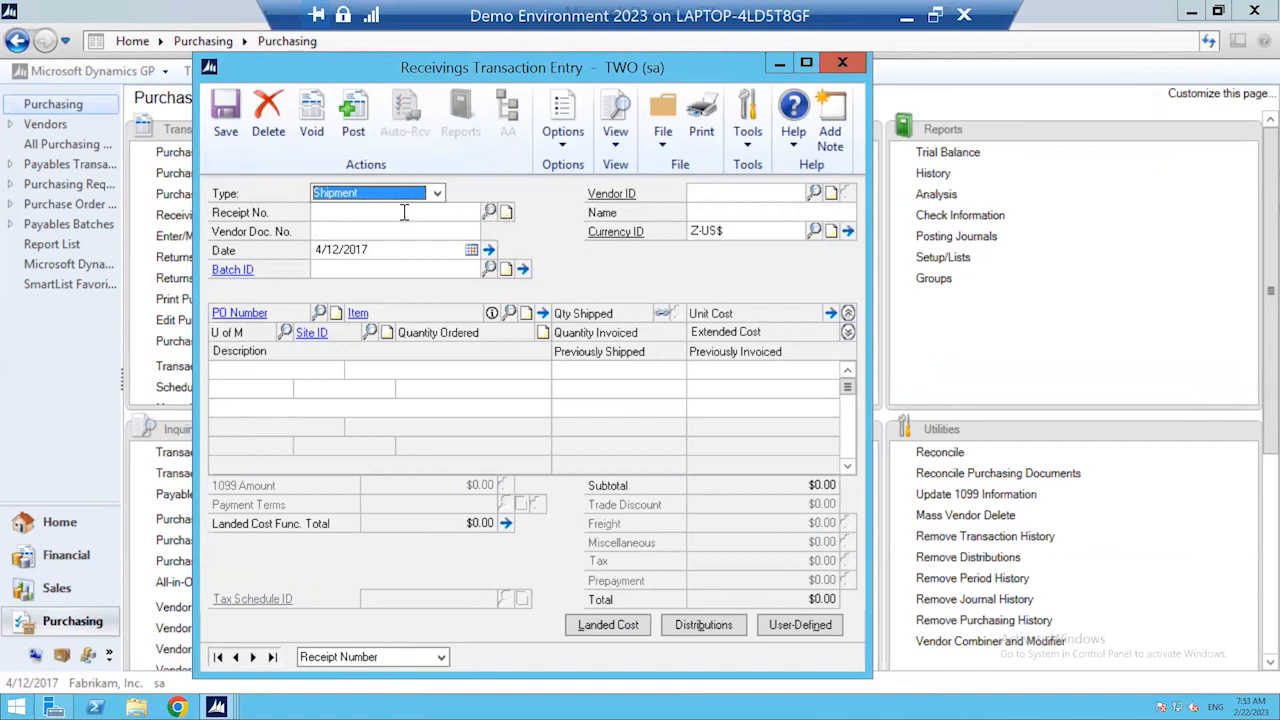
{"action": "key", "text": "Tab"}
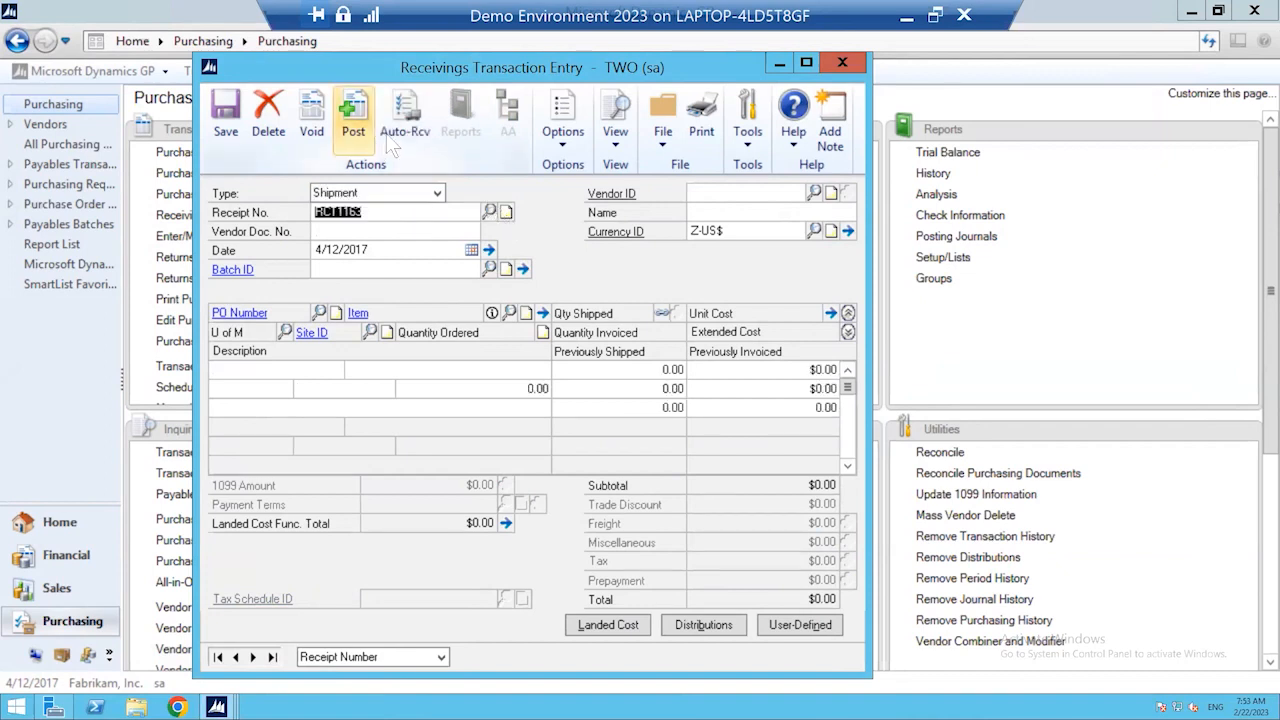
Step: Auto-receive the 1-A3261A Multi-Core Processor line from its ACETRAVE0001 purchase order, with 2 cases shipped
{"action": "left_click", "coordinate": [405, 118]}
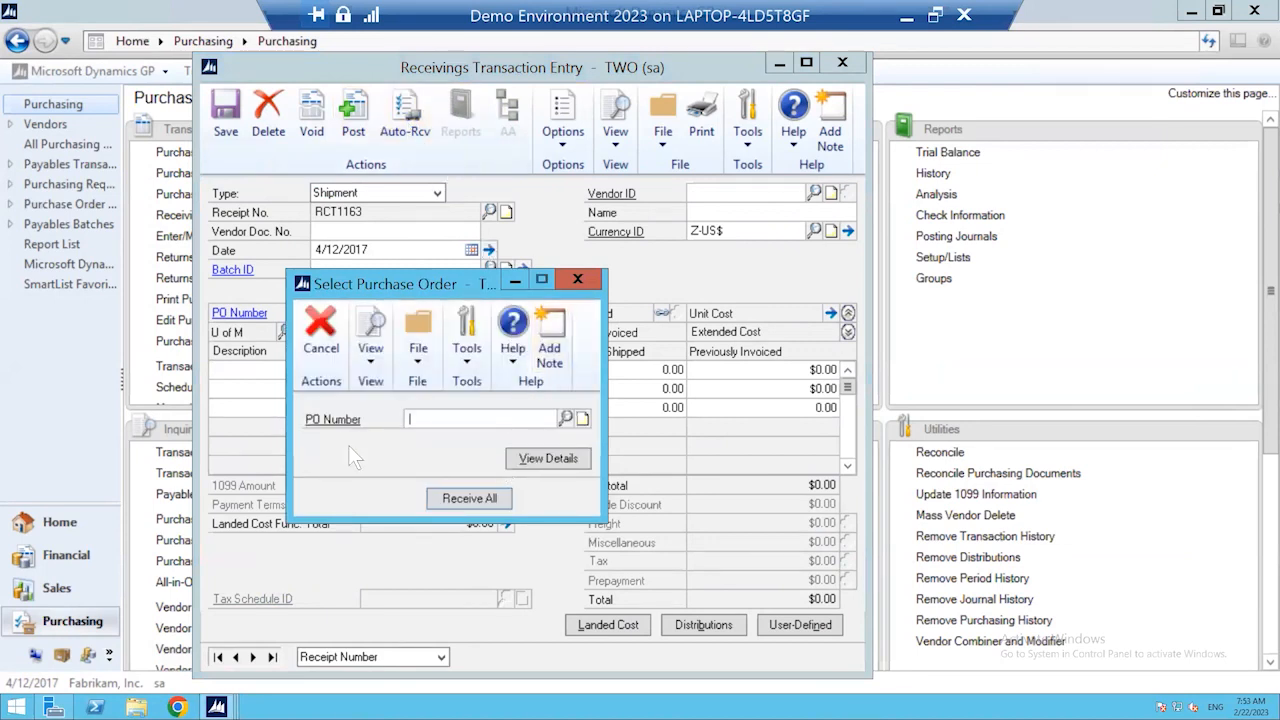
{"action": "left_click", "coordinate": [565, 419]}
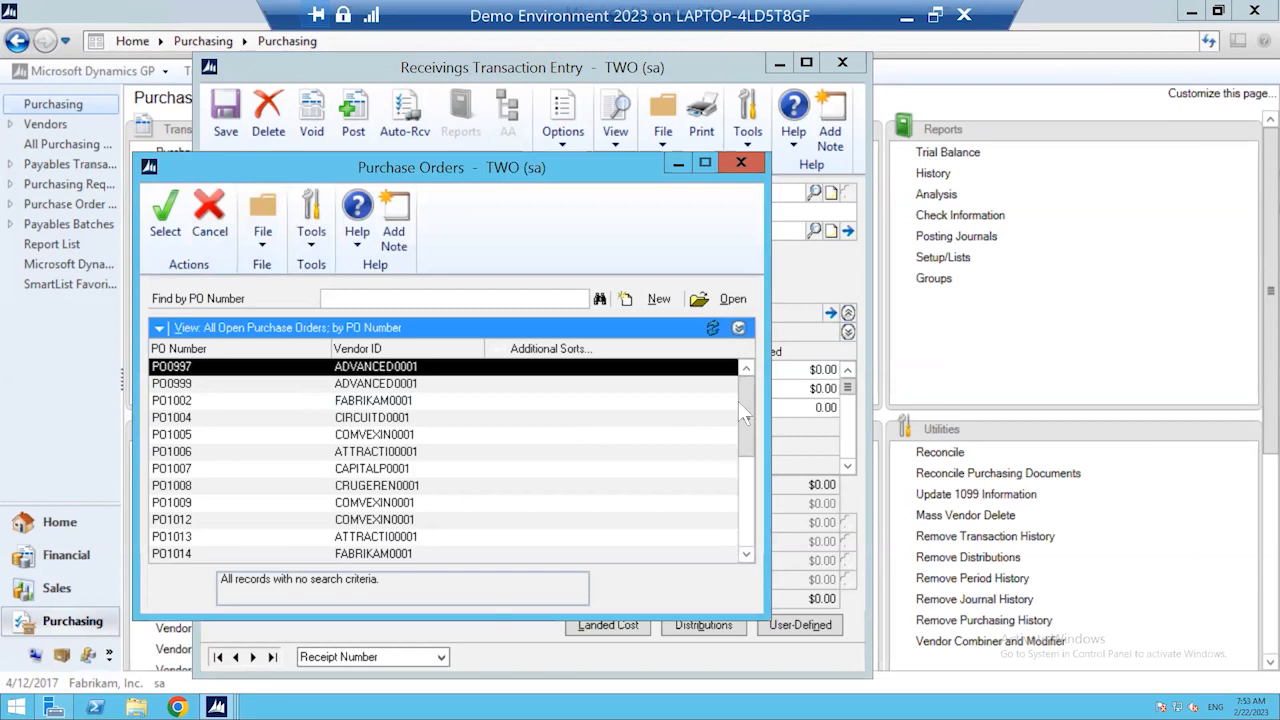
{"action": "left_click_drag", "start_coordinate": [744, 411], "coordinate": [747, 505]}
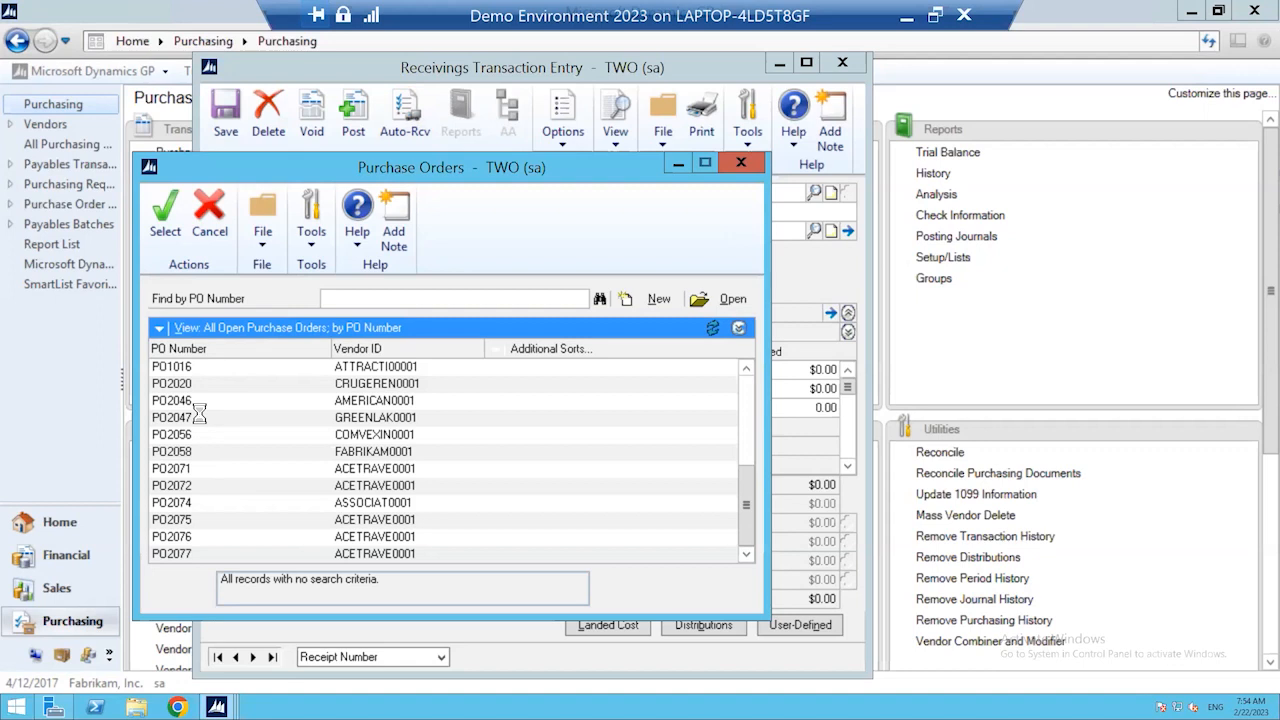
{"action": "left_click", "coordinate": [178, 520]}
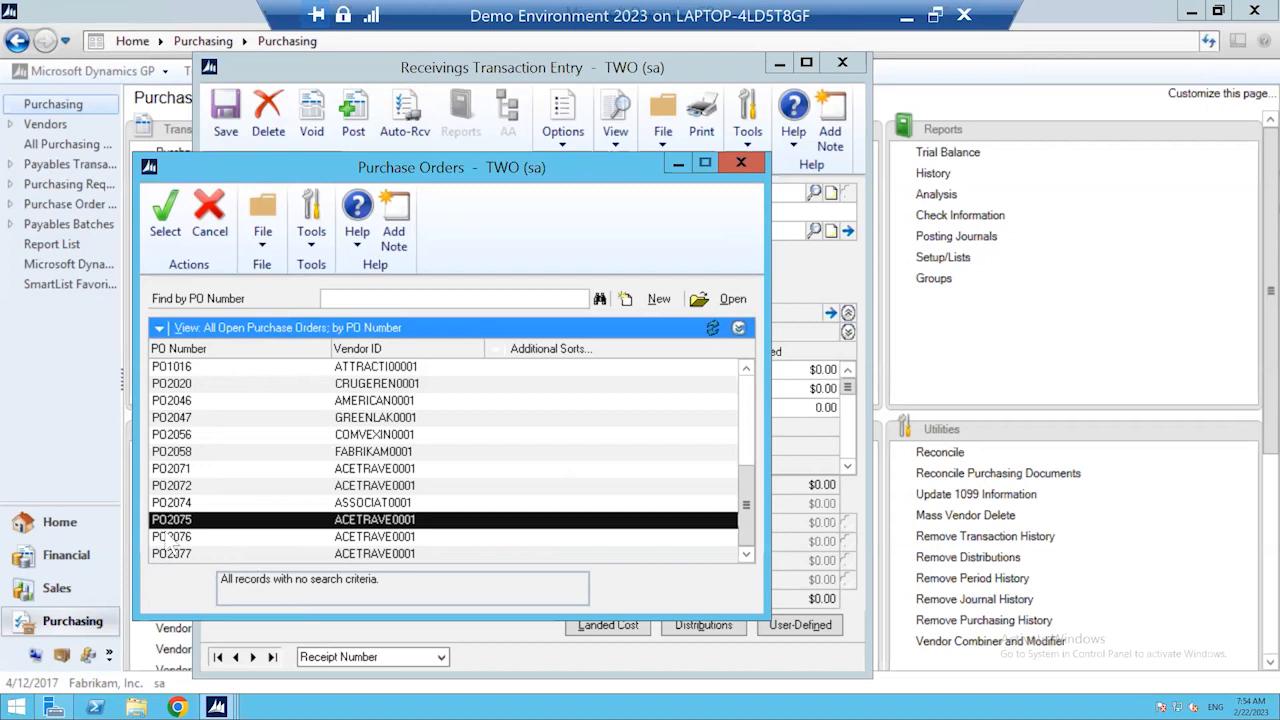
{"action": "left_click", "coordinate": [166, 220]}
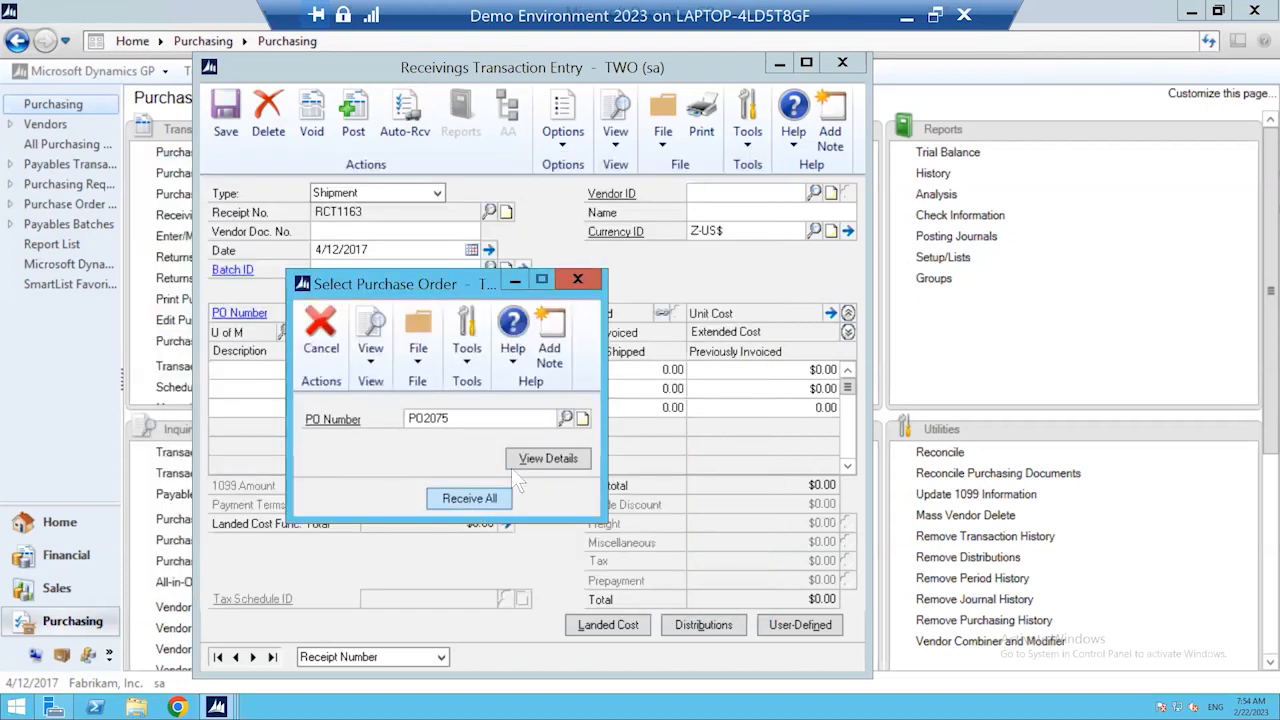
{"action": "left_click", "coordinate": [560, 459]}
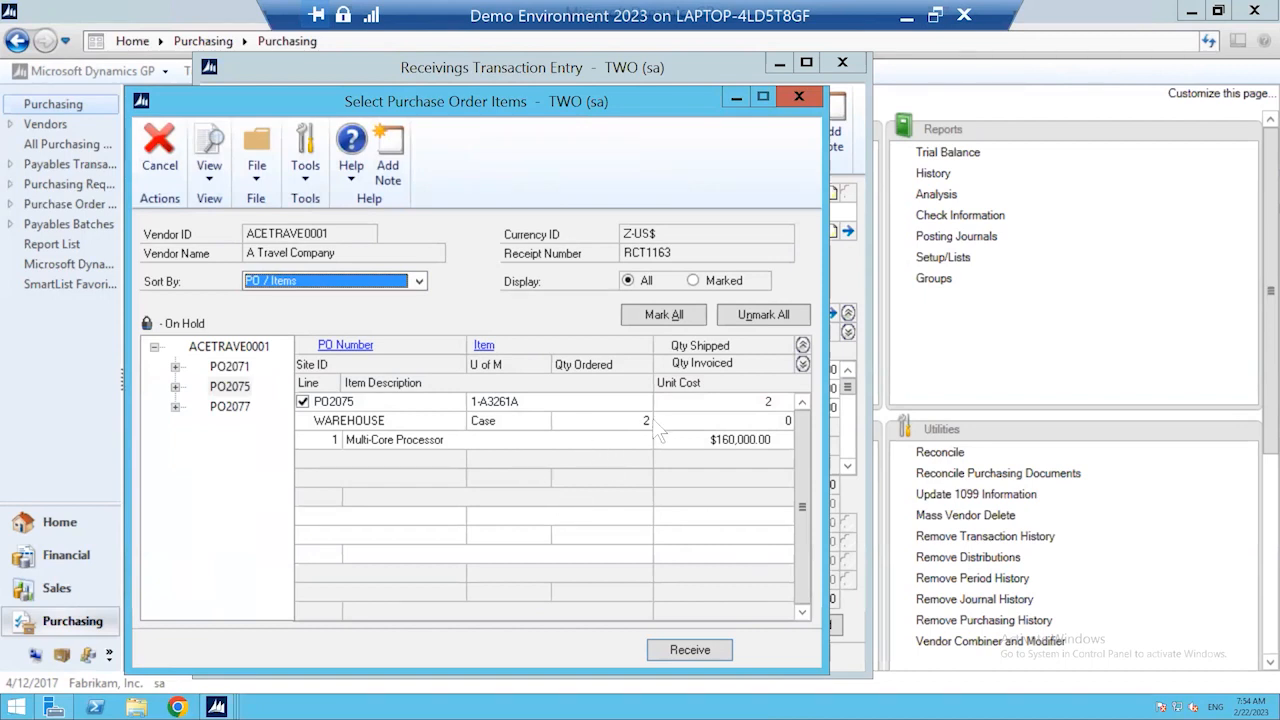
{"action": "left_click", "coordinate": [756, 401]}
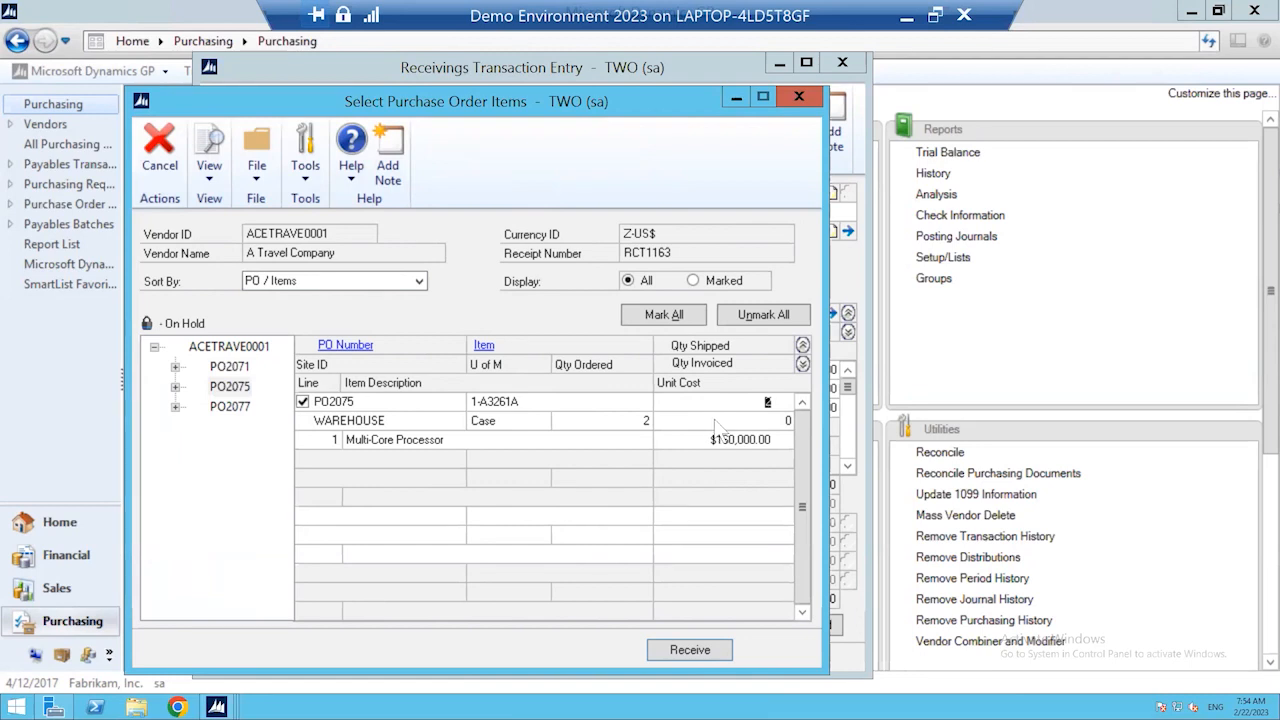
{"action": "left_click", "coordinate": [690, 650]}
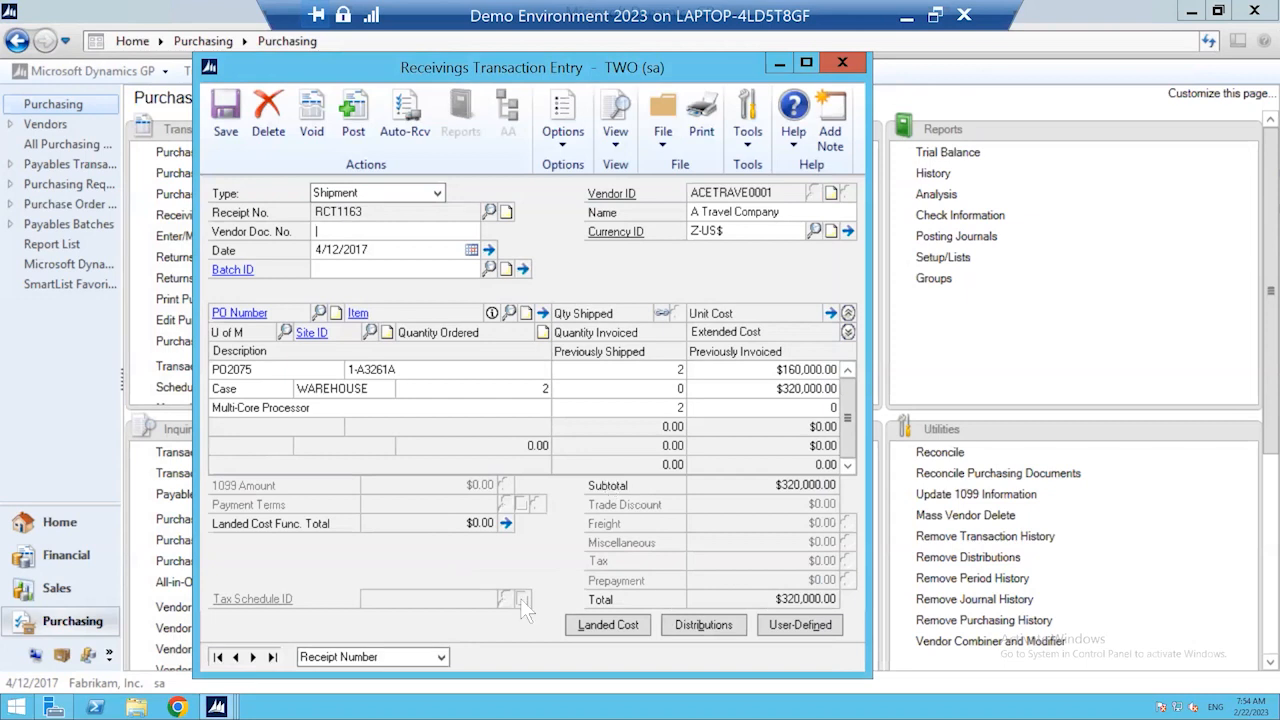
Step: Review the receipt's purchase and accrued distributions with the account descriptions expanded
{"action": "left_click", "coordinate": [705, 624]}
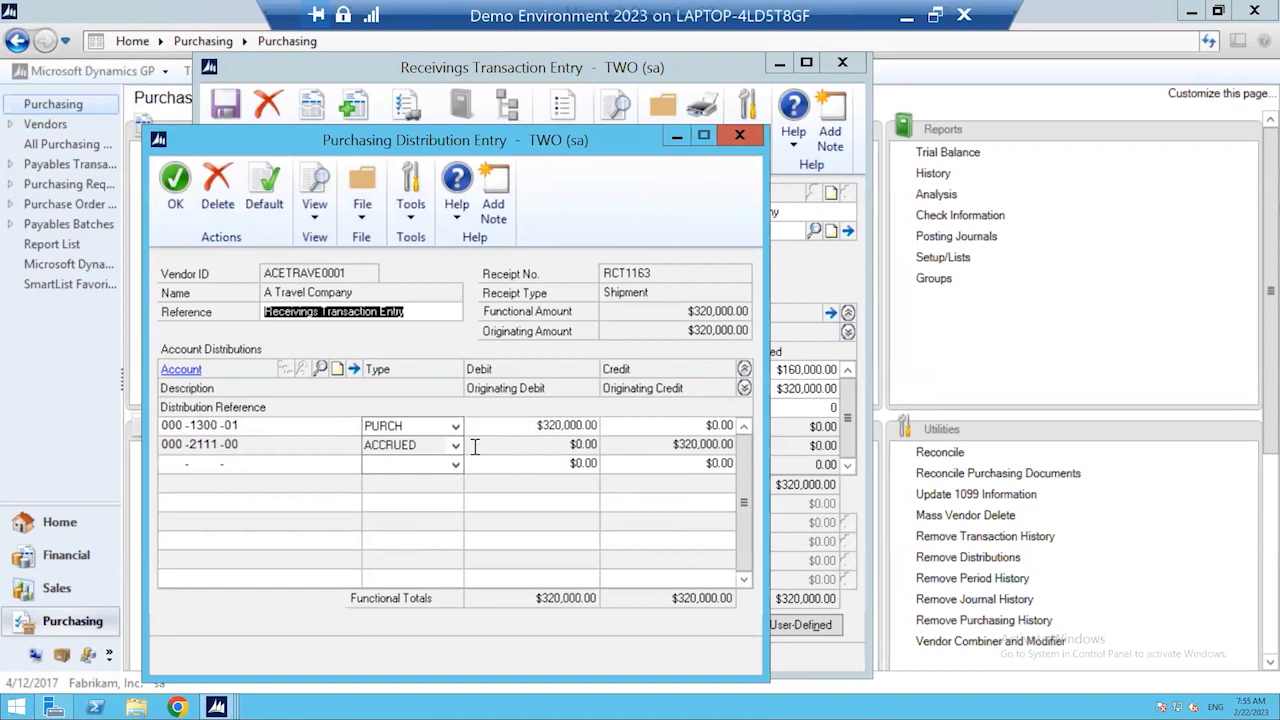
{"action": "left_click", "coordinate": [744, 389]}
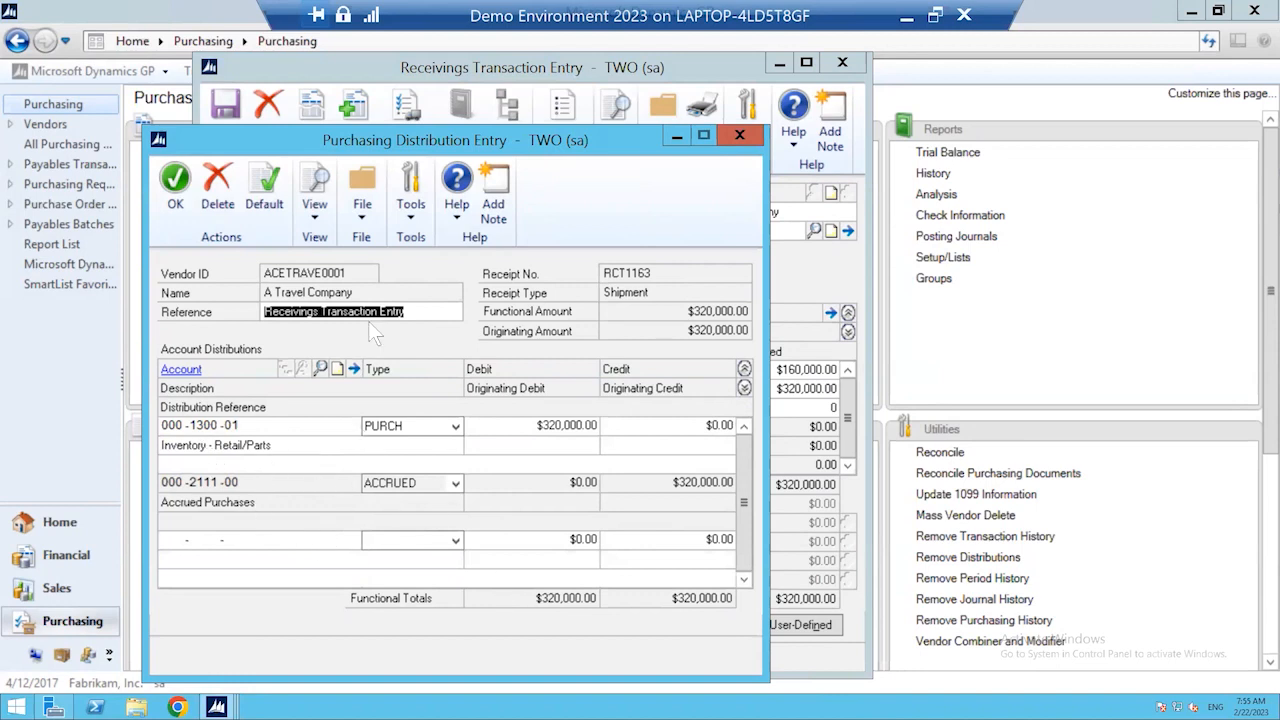
{"action": "left_click", "coordinate": [175, 185]}
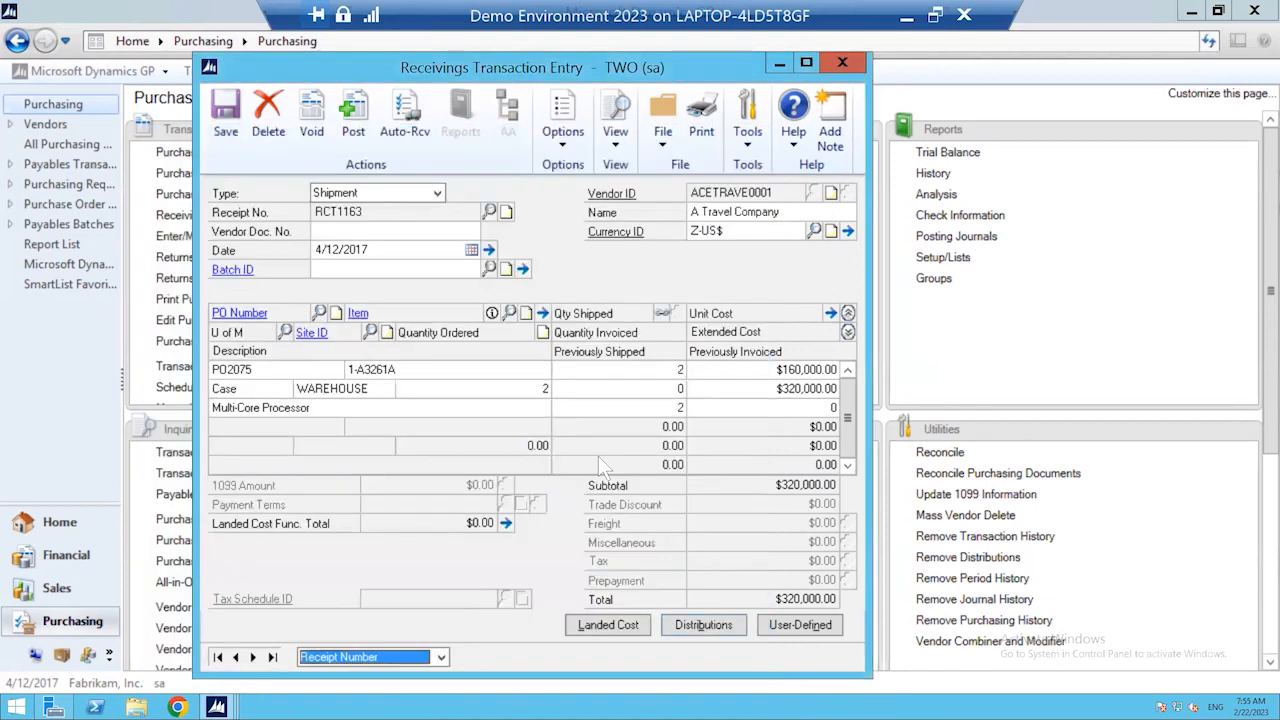
Step: Look at the receipt's landed cost apportionment and the Multi-Core Processor line's landed cost entry without entering costs
{"action": "left_click", "coordinate": [610, 627]}
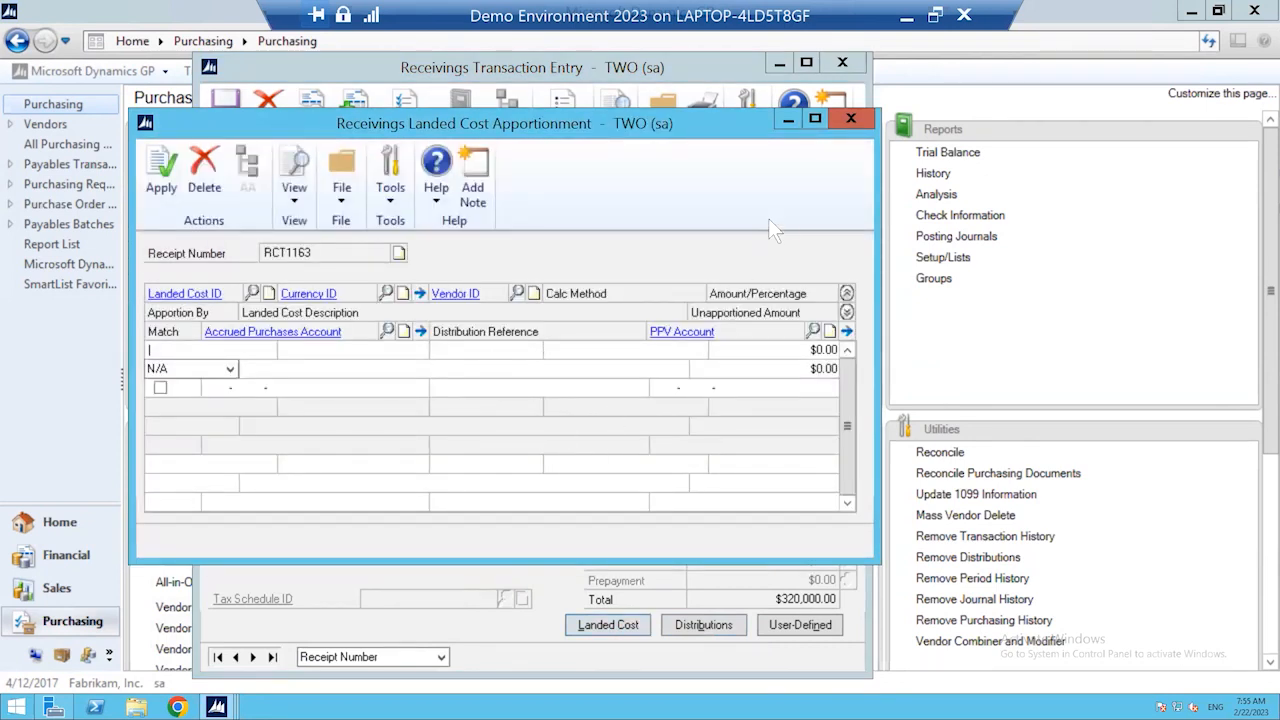
{"action": "left_click", "coordinate": [850, 120]}
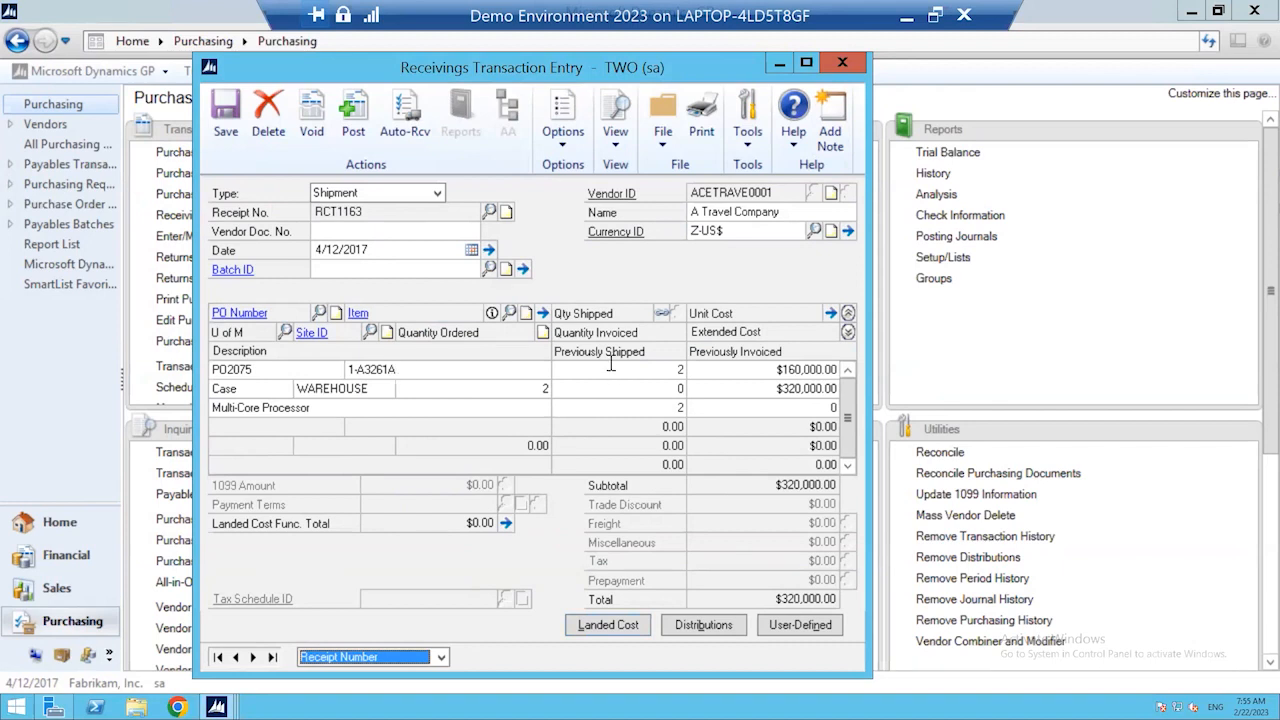
{"action": "left_click", "coordinate": [831, 313]}
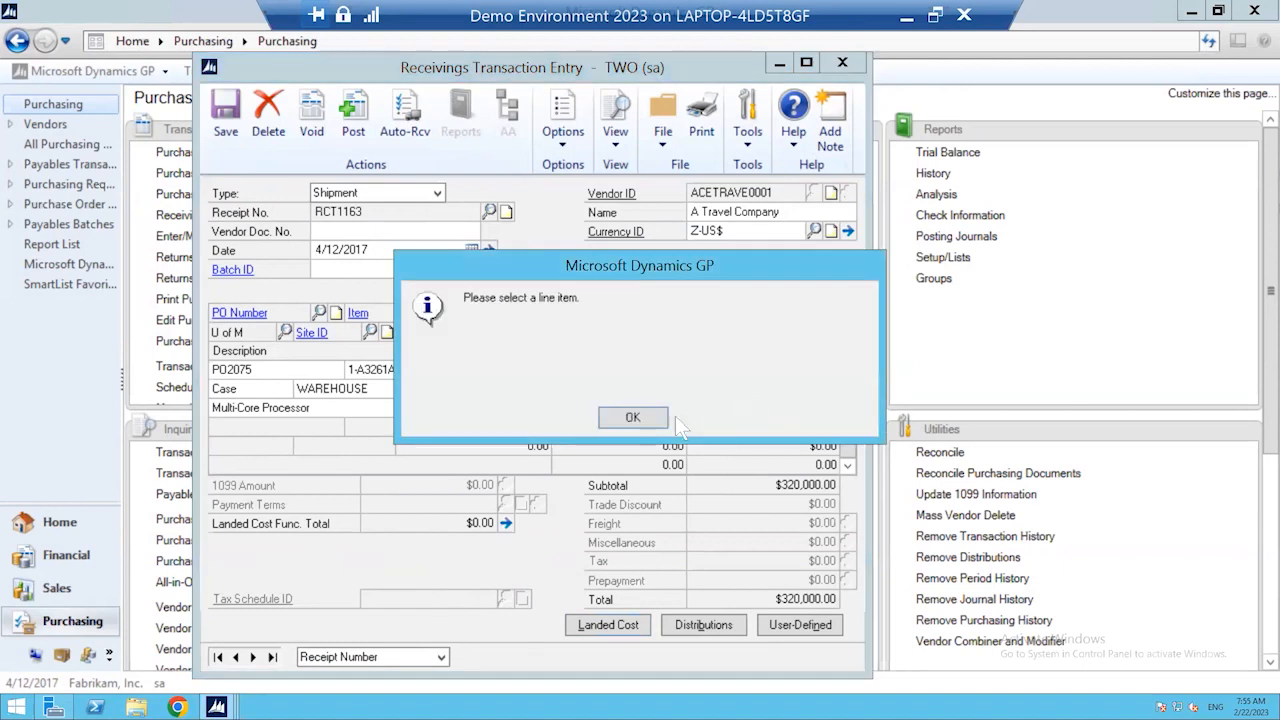
{"action": "left_click", "coordinate": [633, 418]}
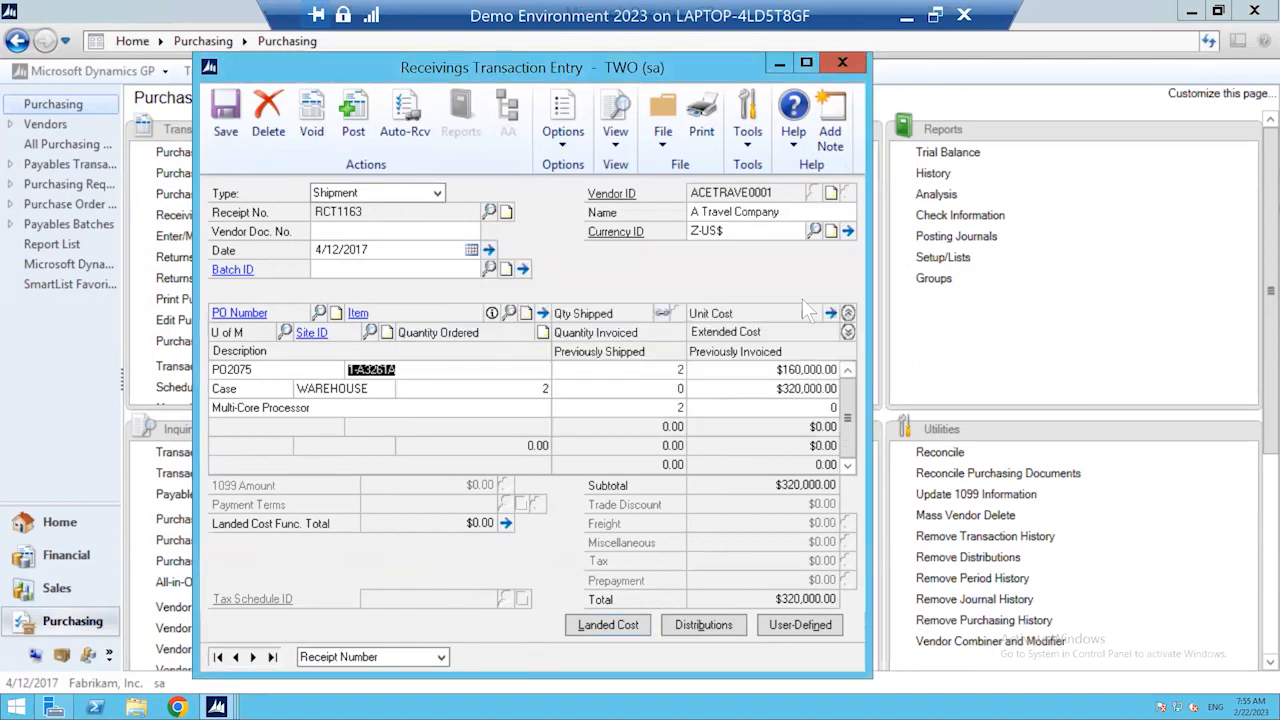
{"action": "left_click", "coordinate": [831, 313]}
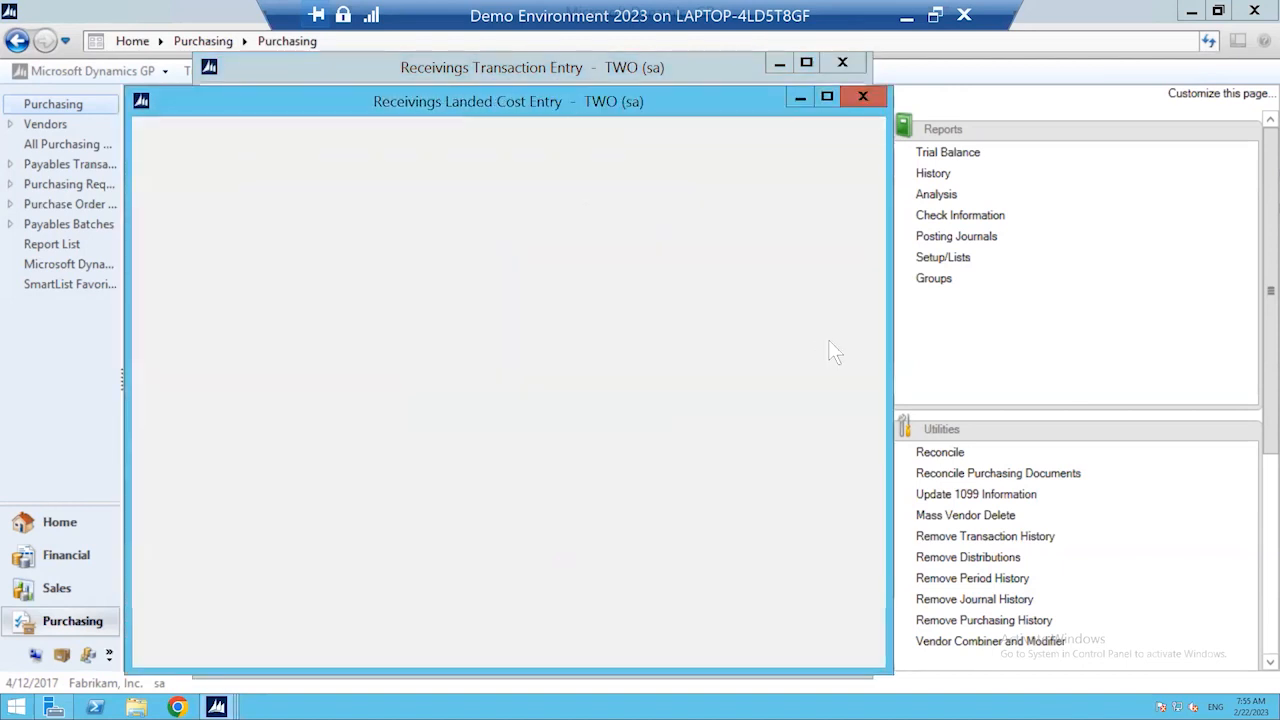
{"action": "left_click_drag", "start_coordinate": [675, 103], "coordinate": [737, 92]}
{"action": "left_click_drag", "start_coordinate": [897, 90], "coordinate": [897, 90]}
{"action": "left_click", "coordinate": [924, 92]}
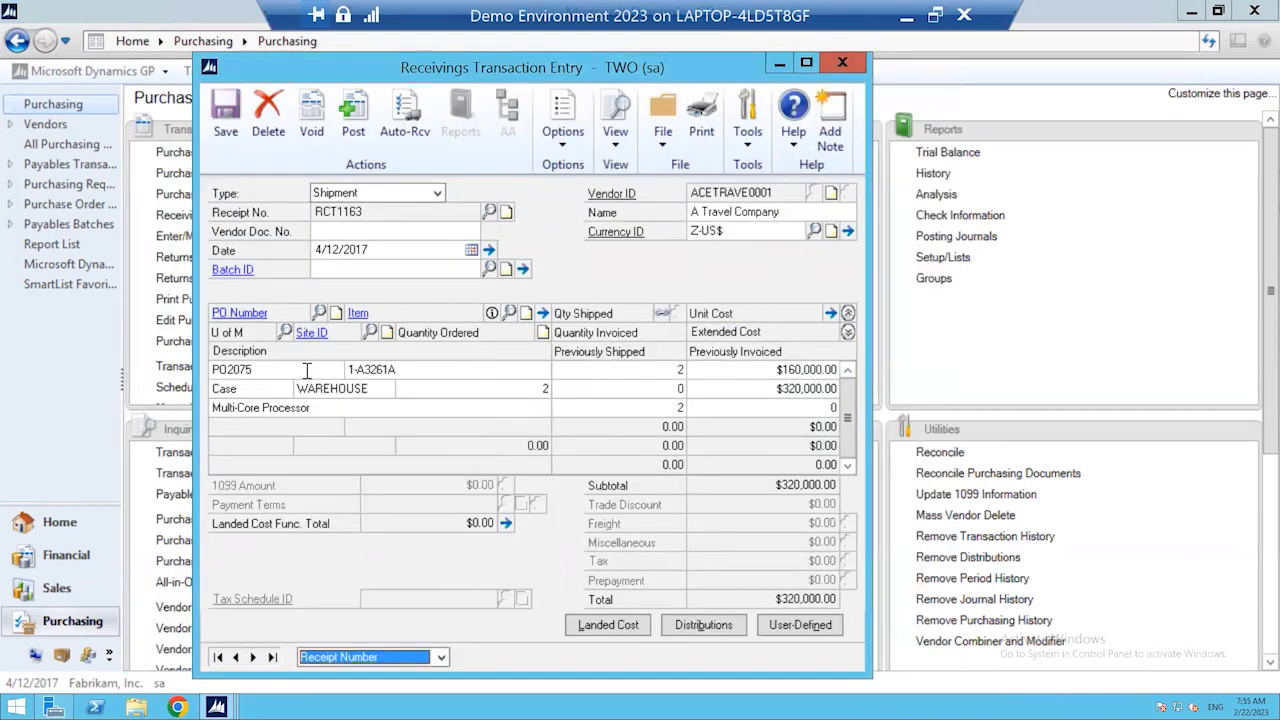
Step: Examine the receivings item details of the Multi-Core Processor line, including quantities, dates and inventory account
{"action": "left_click", "coordinate": [542, 313]}
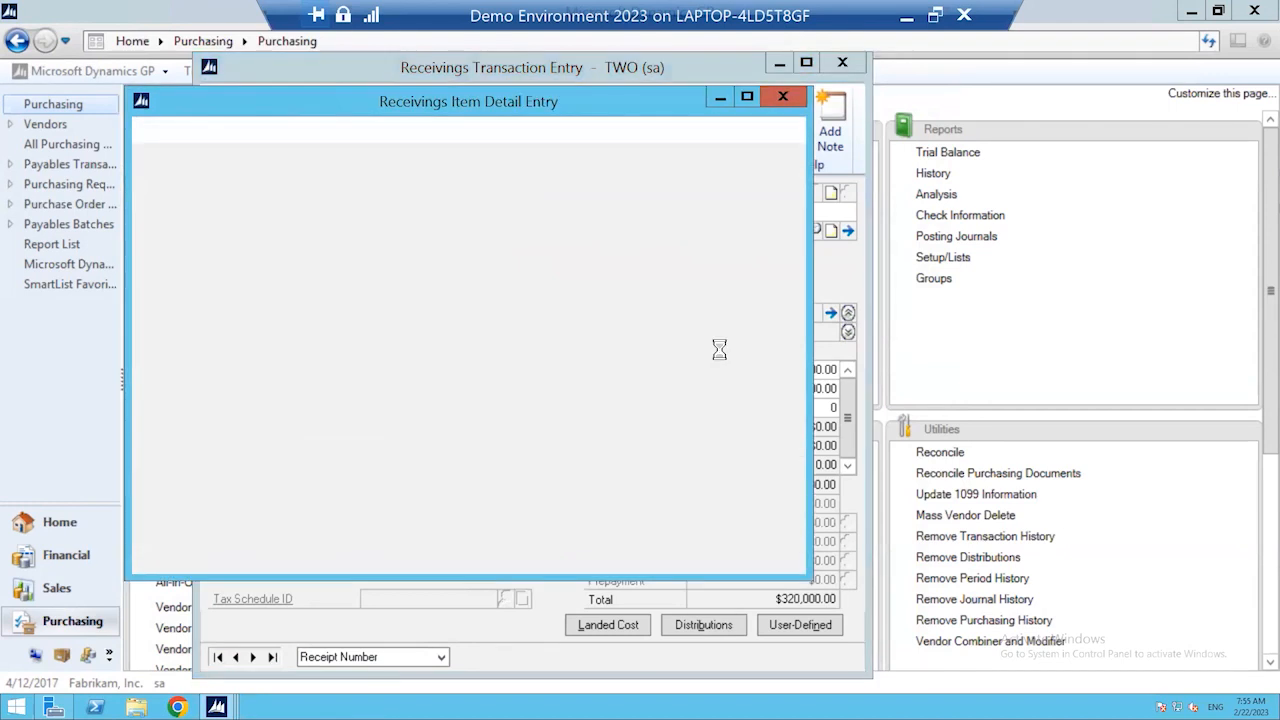
{"action": "left_click_drag", "start_coordinate": [614, 106], "coordinate": [818, 170]}
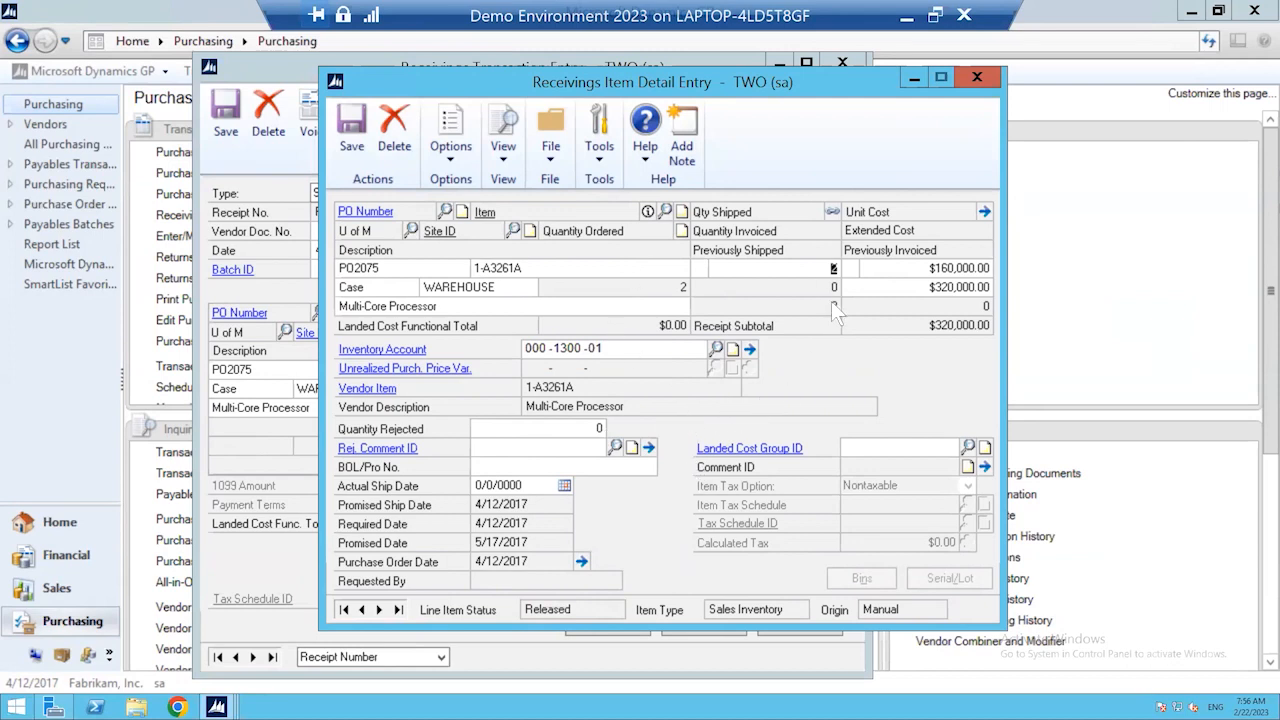
{"action": "left_click", "coordinate": [977, 78]}
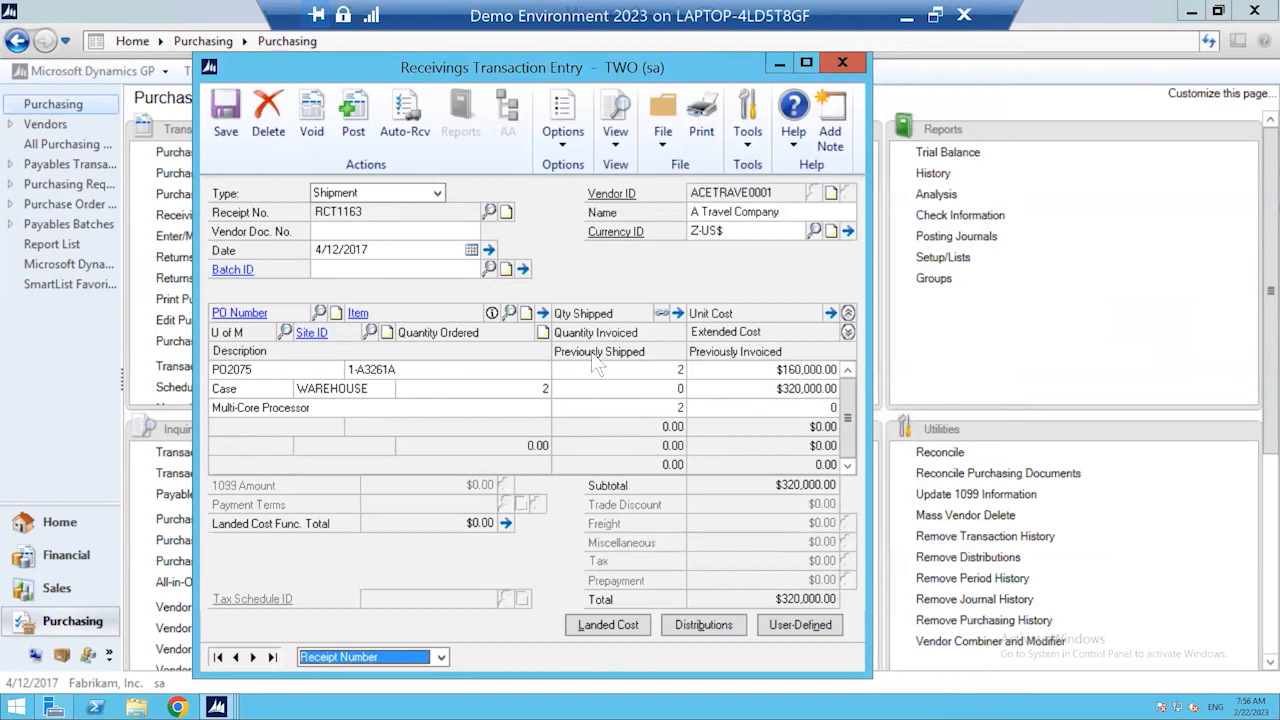
Step: View the note attached to the receipt number and close it without adding text
{"action": "left_click", "coordinate": [506, 212]}
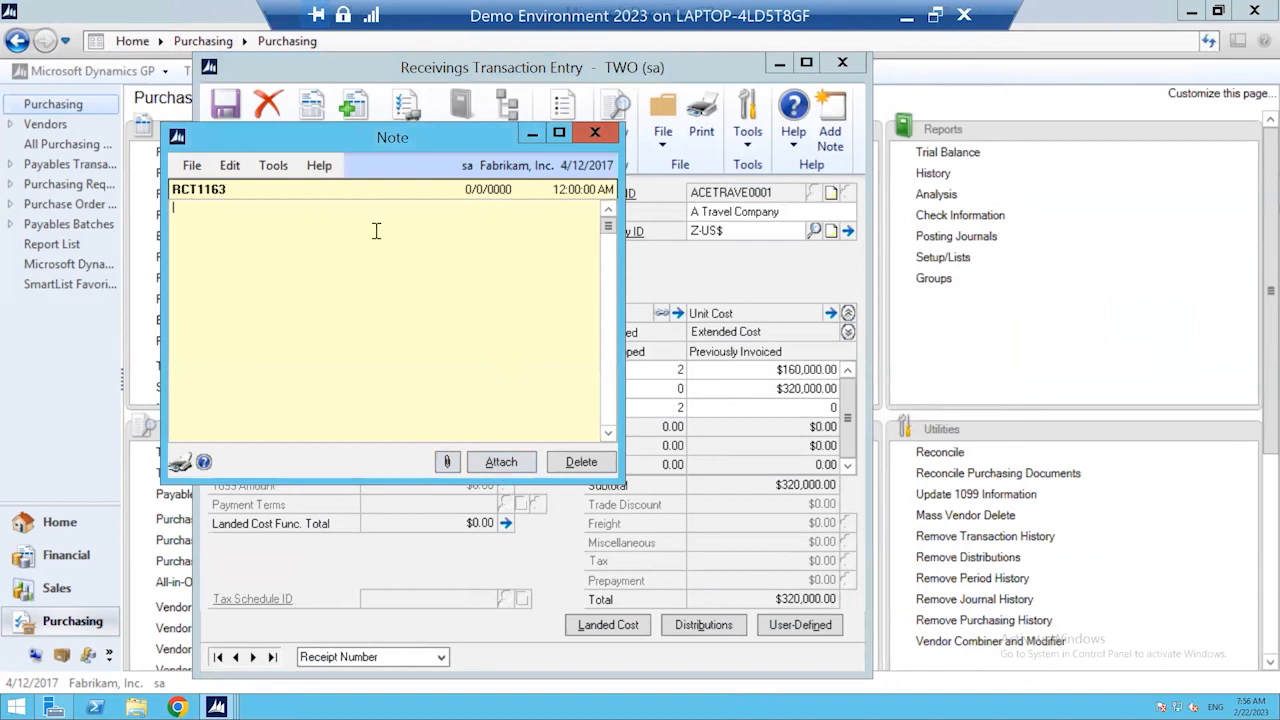
{"action": "left_click_drag", "start_coordinate": [382, 137], "coordinate": [549, 151]}
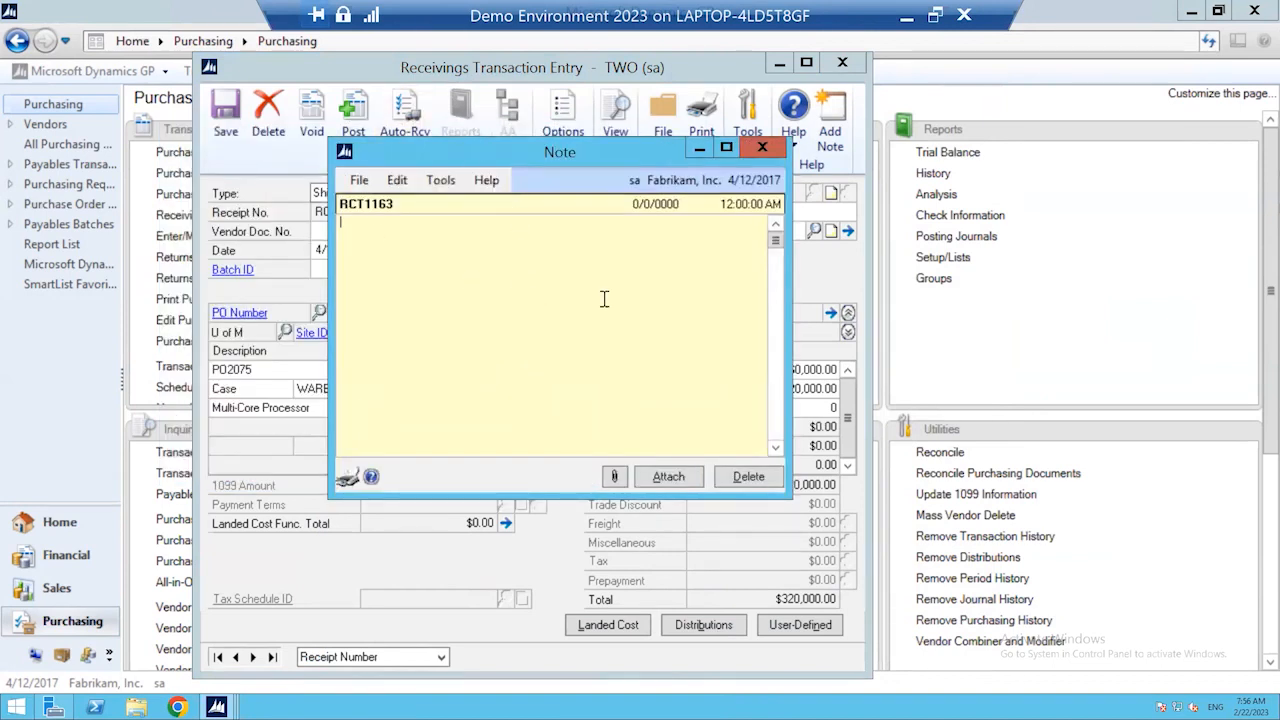
{"action": "left_click", "coordinate": [753, 148]}
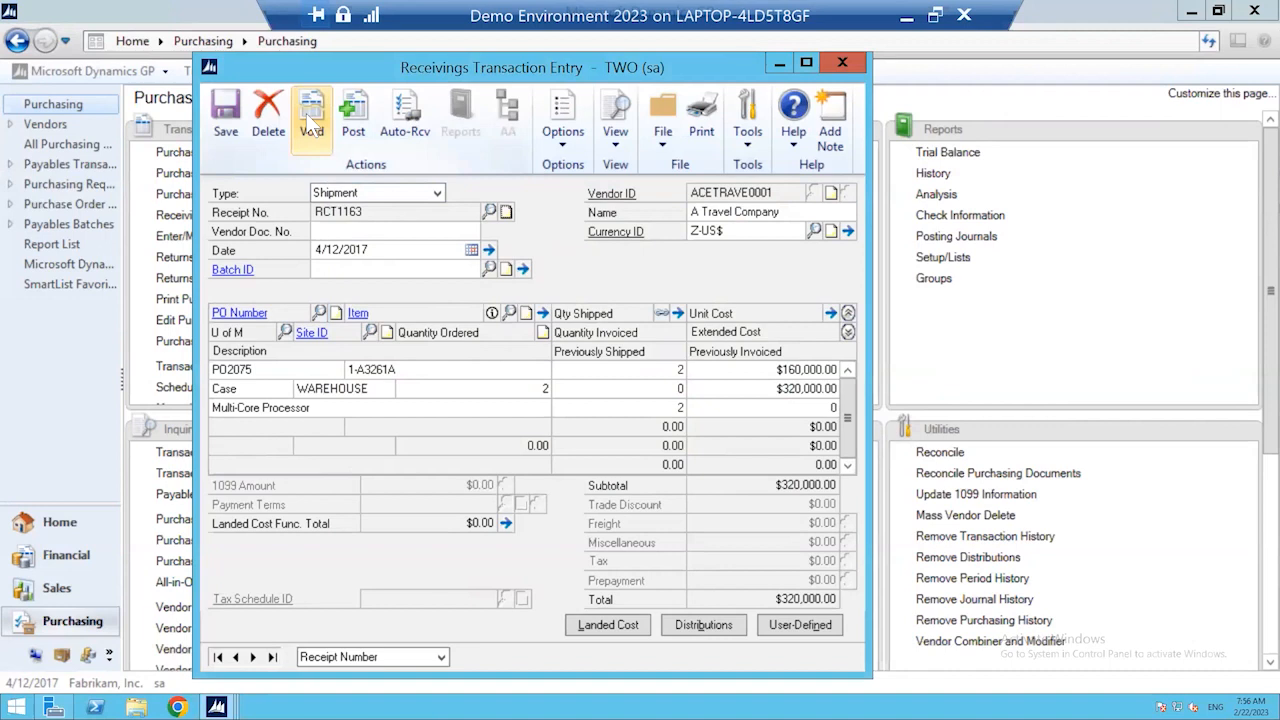
Step: Post the Multi-Core Processor shipment receipt and close the receivings transaction entry
{"action": "left_click", "coordinate": [354, 111]}
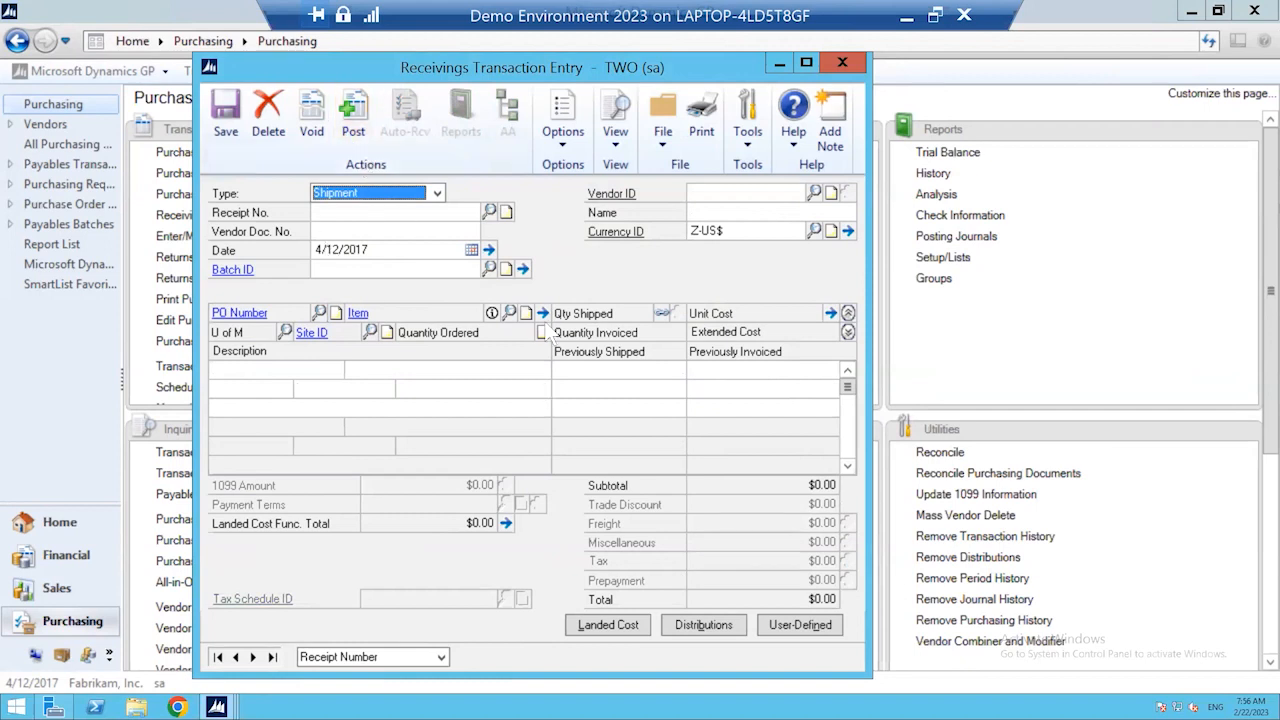
{"action": "left_click_drag", "start_coordinate": [545, 66], "coordinate": [583, 44]}
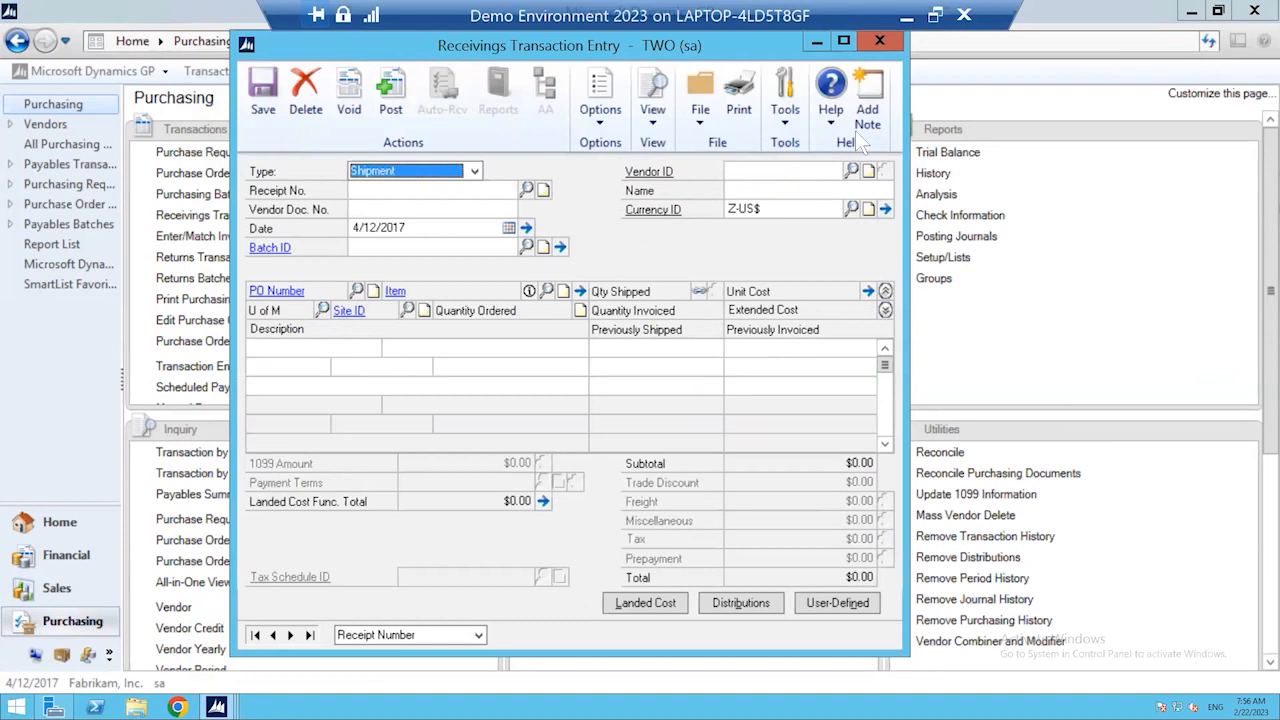
{"action": "left_click", "coordinate": [877, 44]}
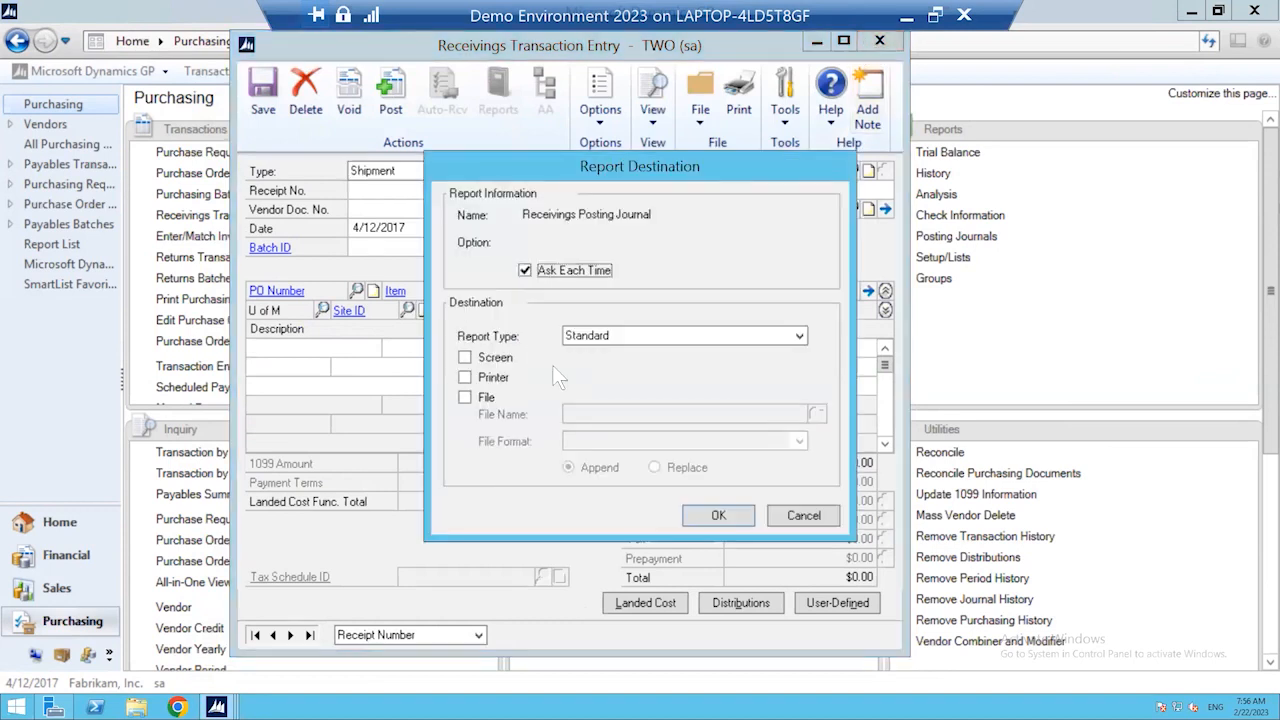
Step: Output the Receivings Posting Journal and Receivings Distribution Detail to the screen, skip the remaining reports, and reposition the posting journal for reading
{"action": "left_click", "coordinate": [464, 358]}
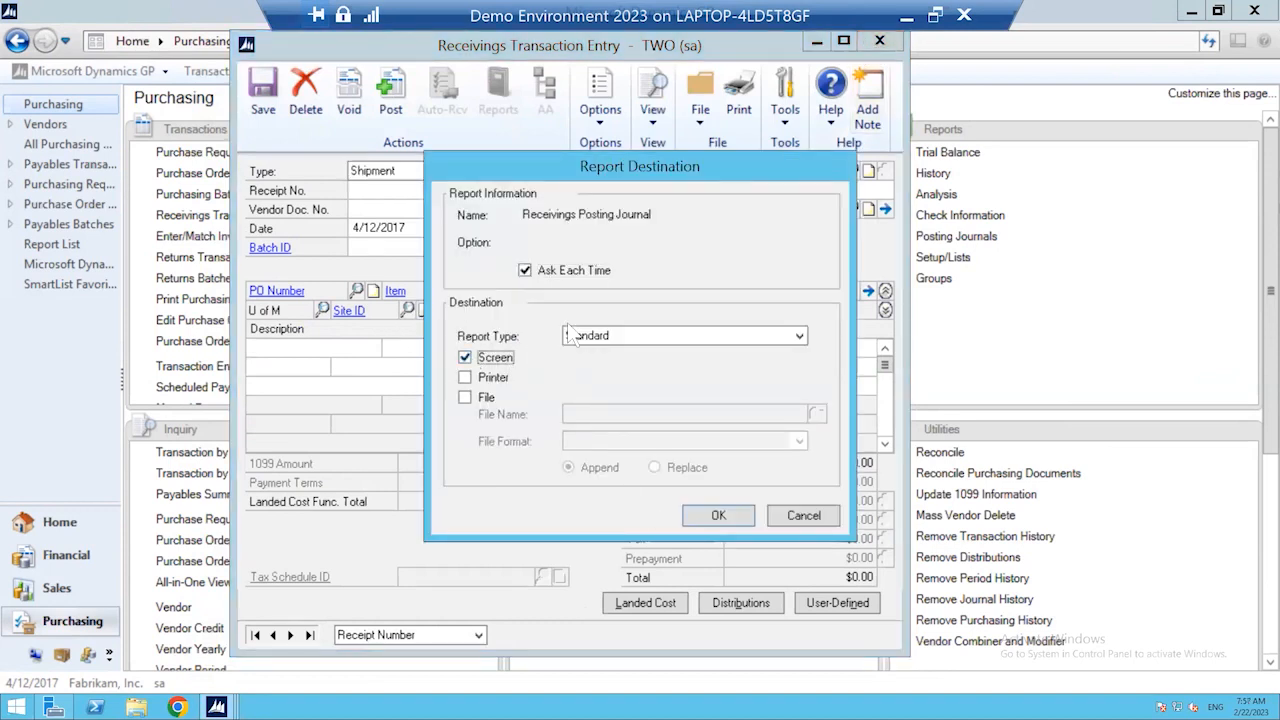
{"action": "left_click", "coordinate": [713, 516]}
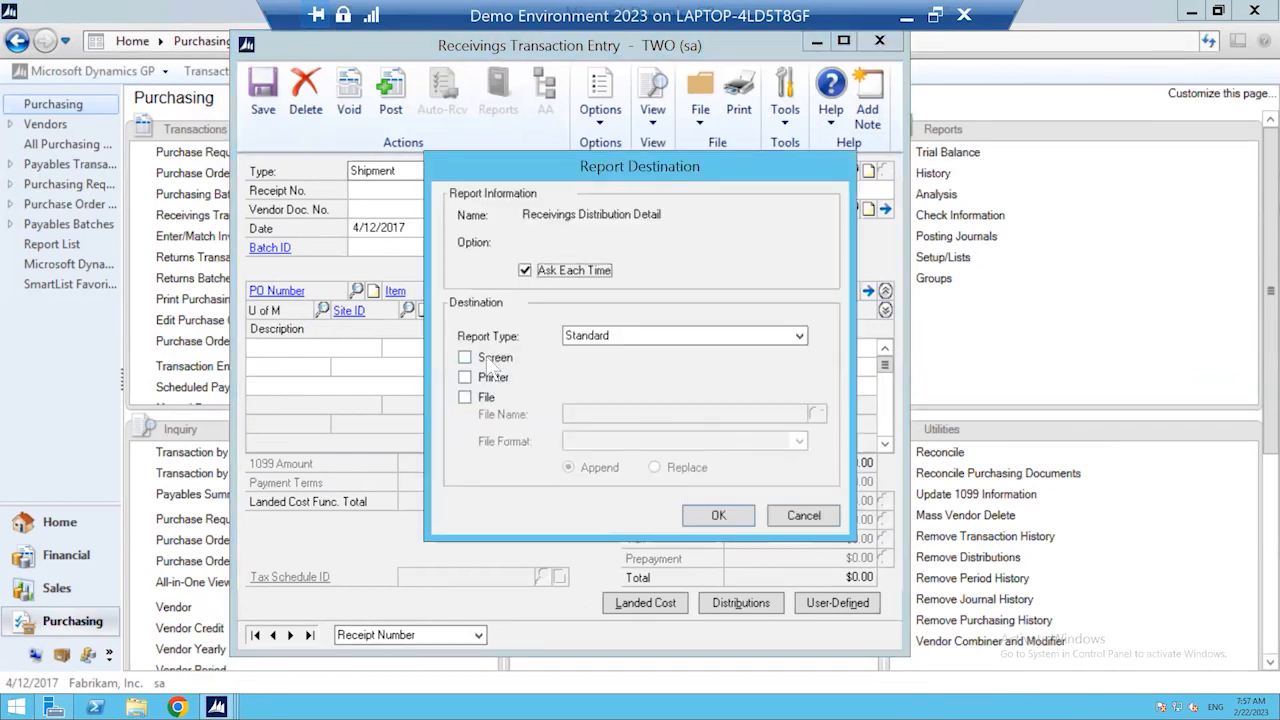
{"action": "left_click", "coordinate": [464, 357]}
{"action": "left_click", "coordinate": [720, 516]}
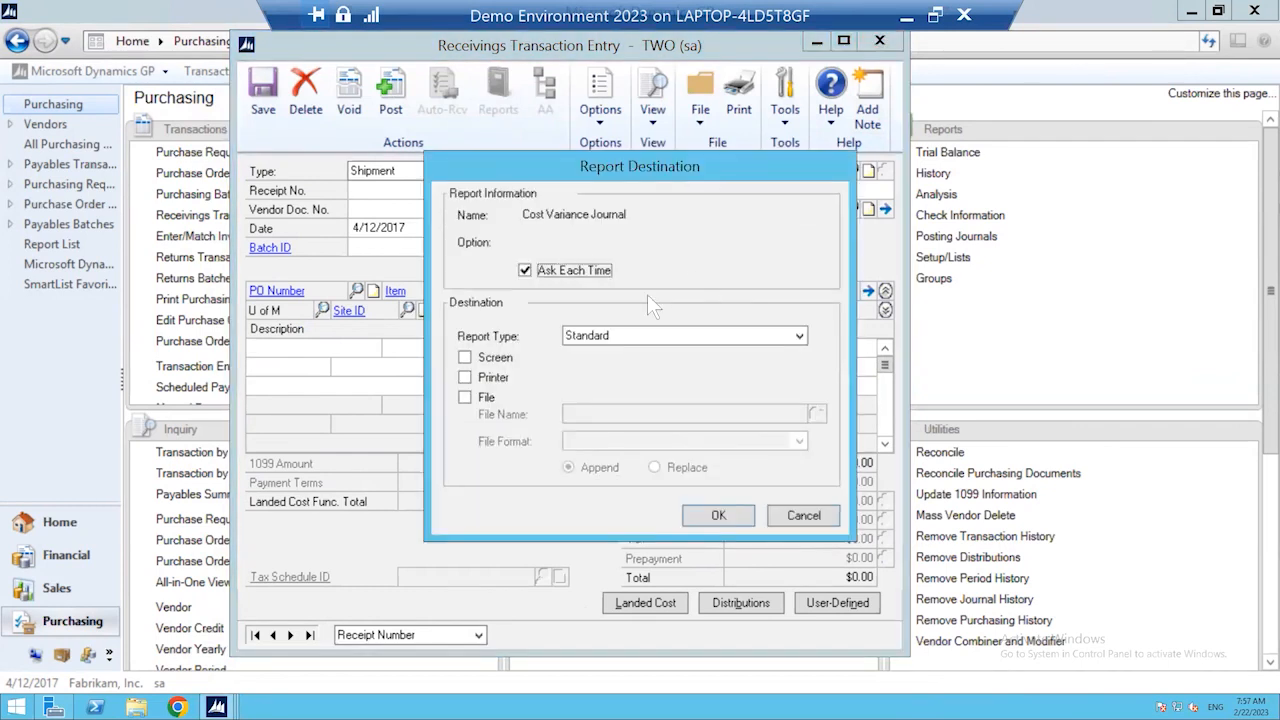
{"action": "left_click", "coordinate": [806, 513]}
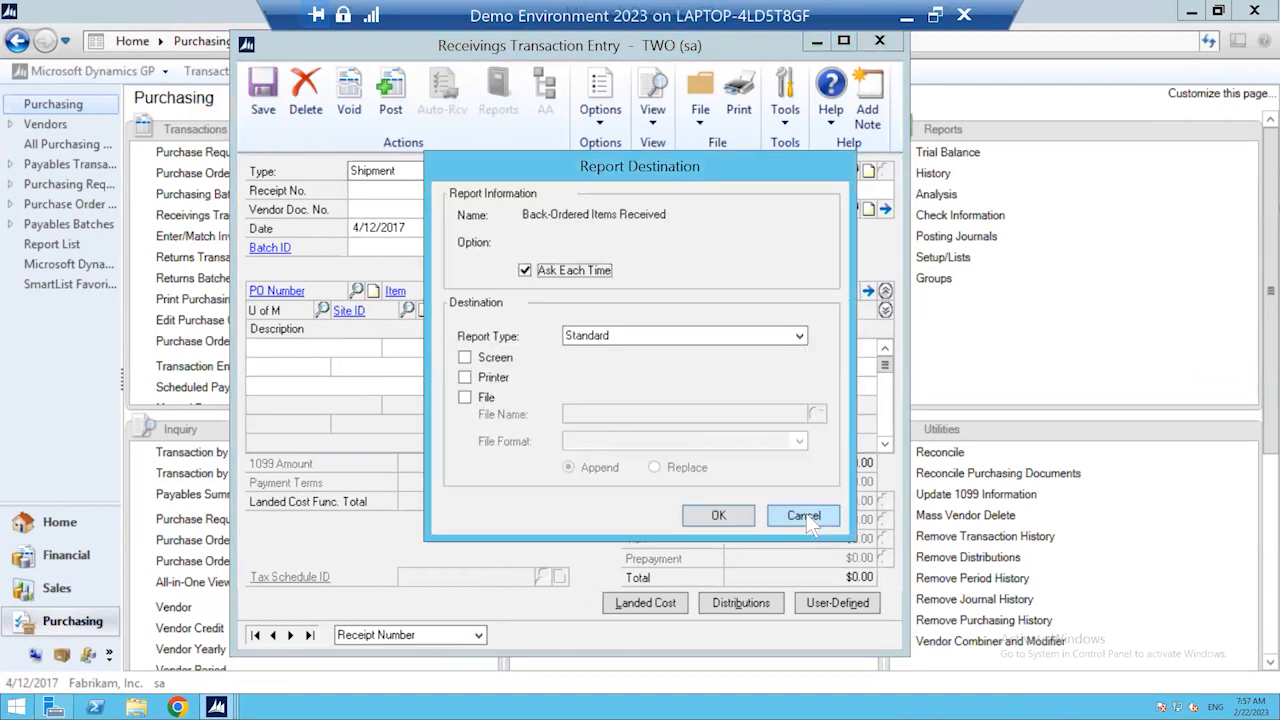
{"action": "left_click", "coordinate": [806, 513]}
{"action": "left_click", "coordinate": [806, 513]}
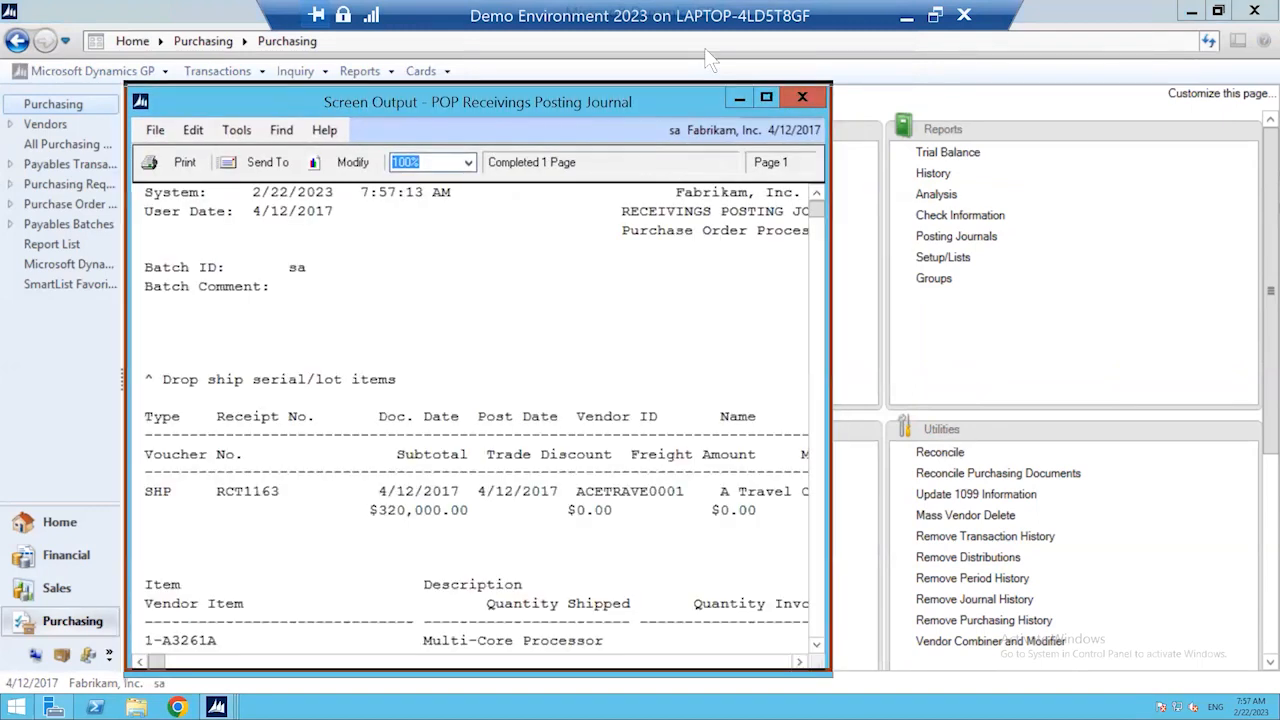
{"action": "left_click_drag", "start_coordinate": [851, 546], "coordinate": [956, 538]}
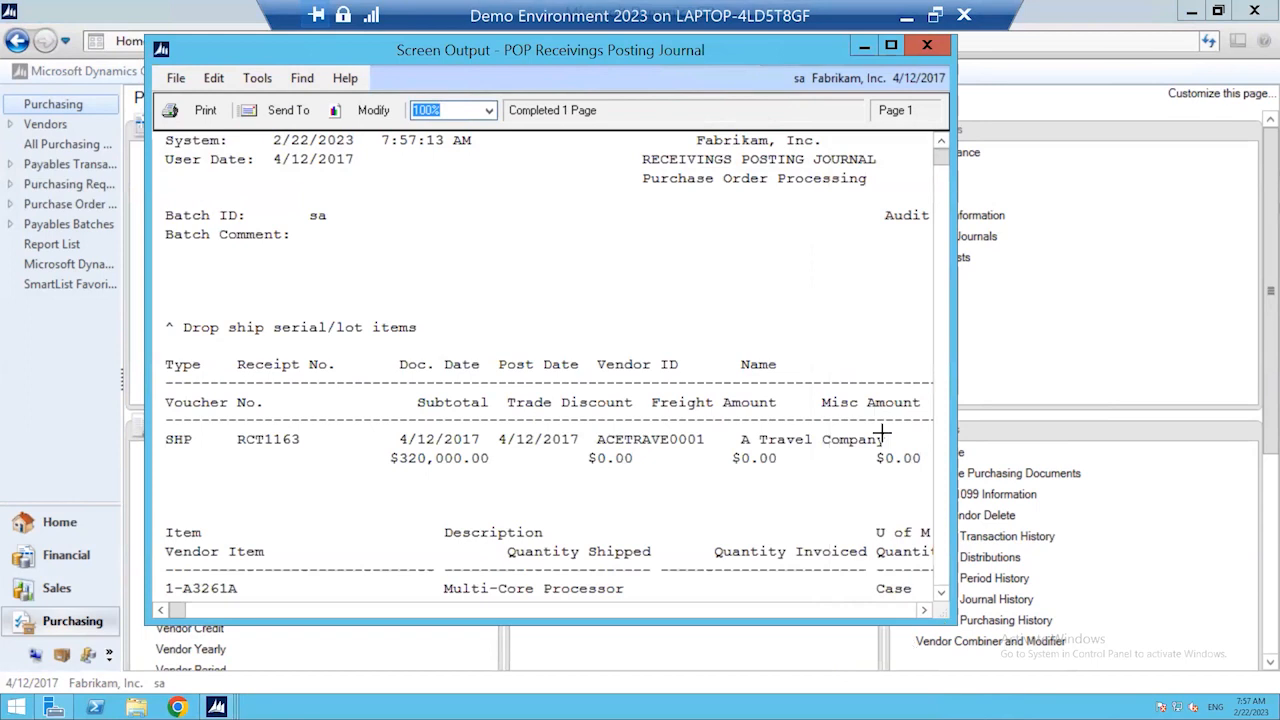
Step: Review the Receivings Posting Journal and the Receivings Distribution Detail at full size, closing each report after reading
{"action": "left_click", "coordinate": [891, 45]}
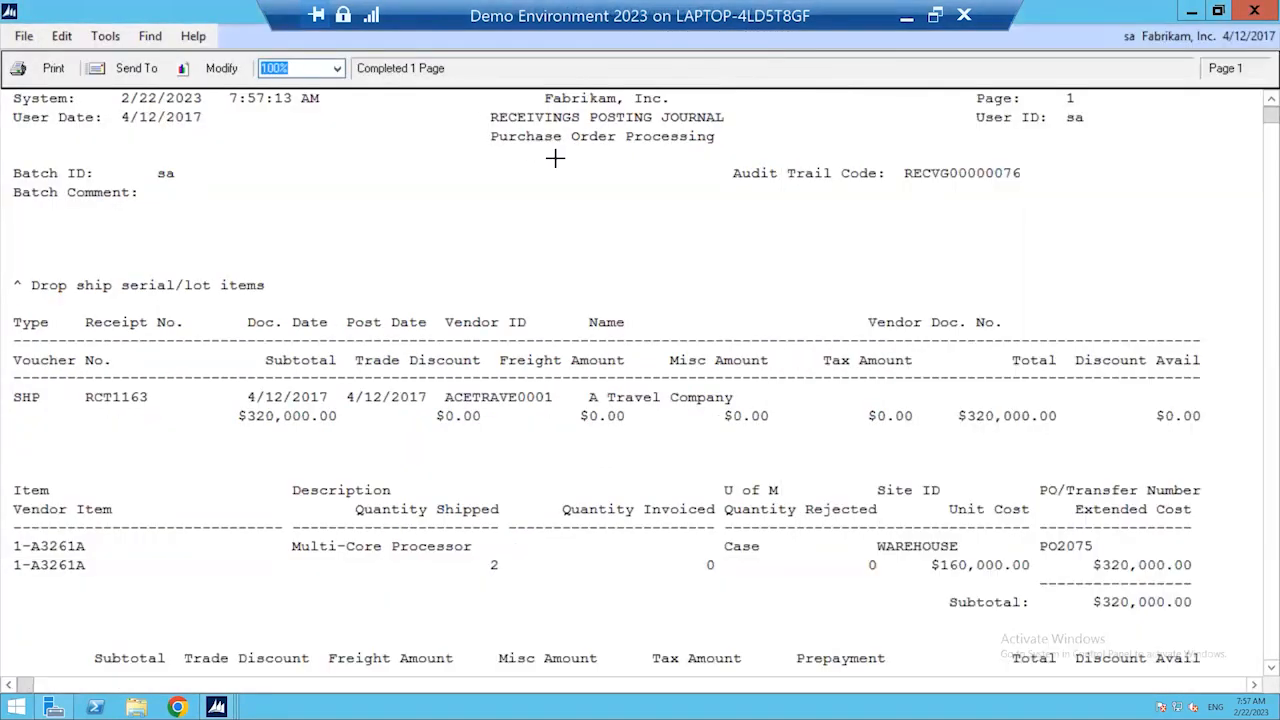
{"action": "scroll", "coordinate": [1023, 395], "scroll_direction": "down", "scroll_amount": 3}
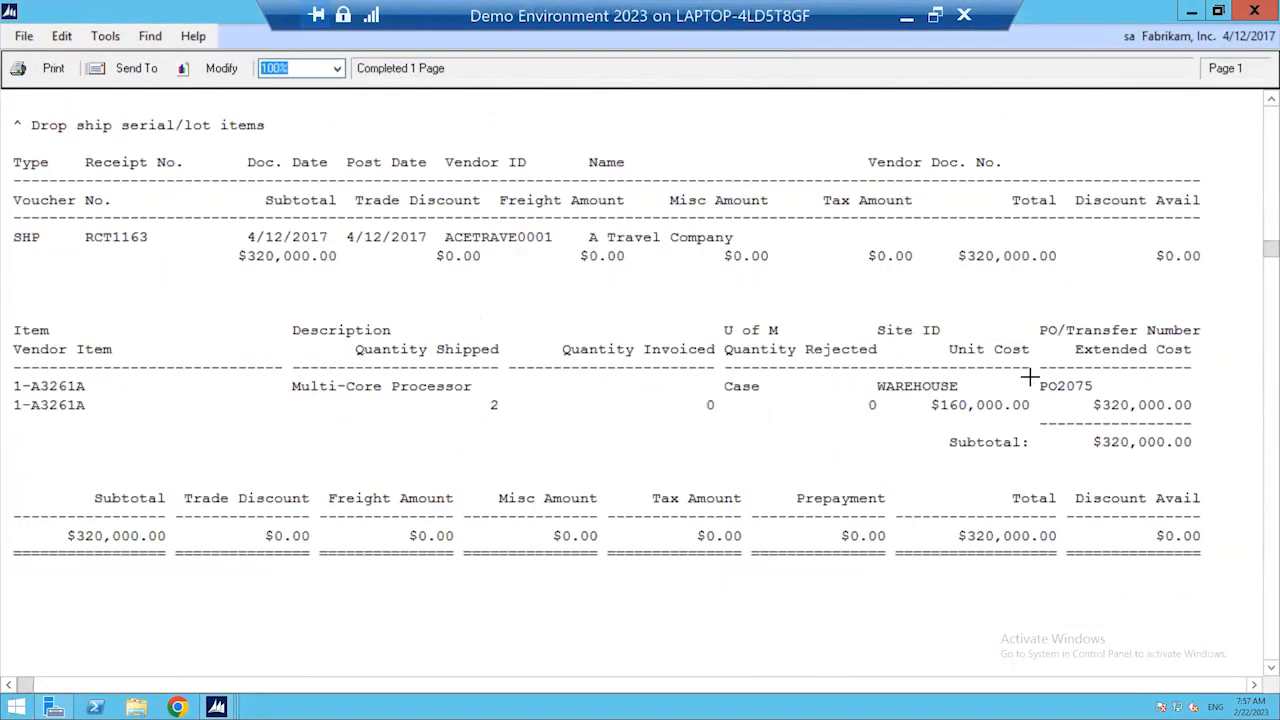
{"action": "scroll", "coordinate": [1023, 395], "scroll_direction": "up", "scroll_amount": 3}
{"action": "left_click", "coordinate": [1252, 11]}
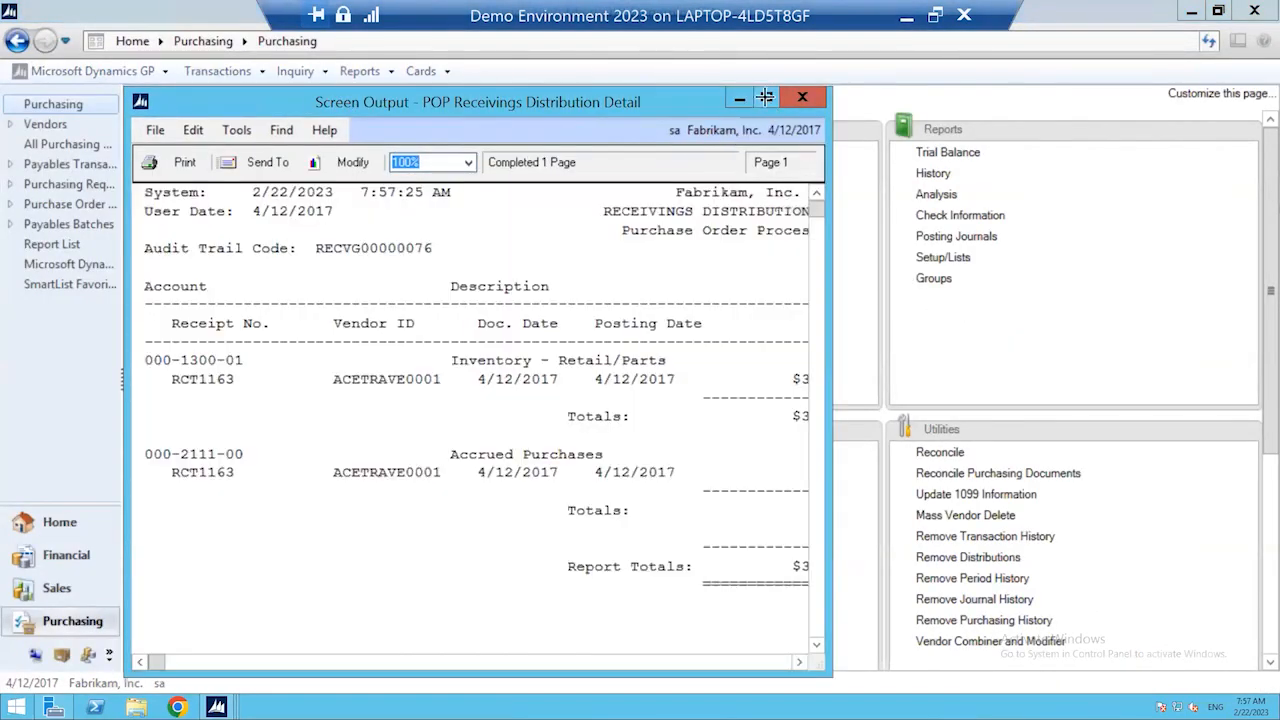
{"action": "left_click", "coordinate": [765, 98]}
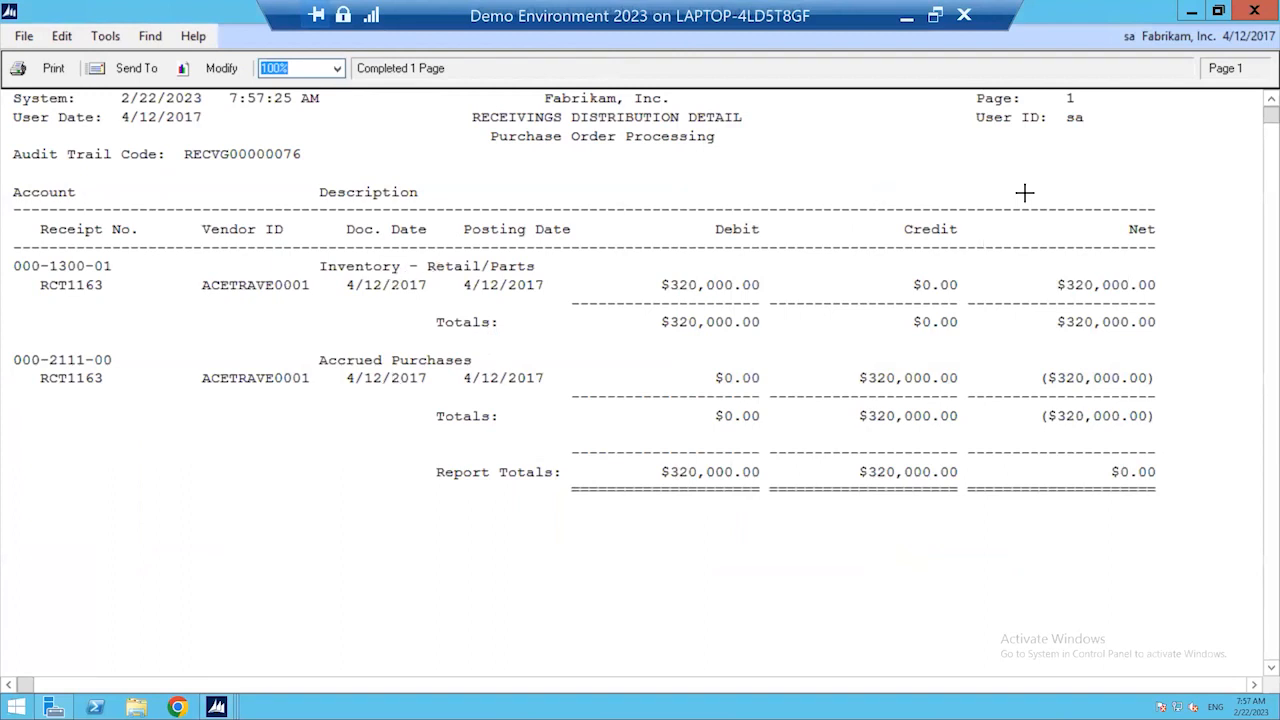
{"action": "left_click", "coordinate": [1256, 10]}
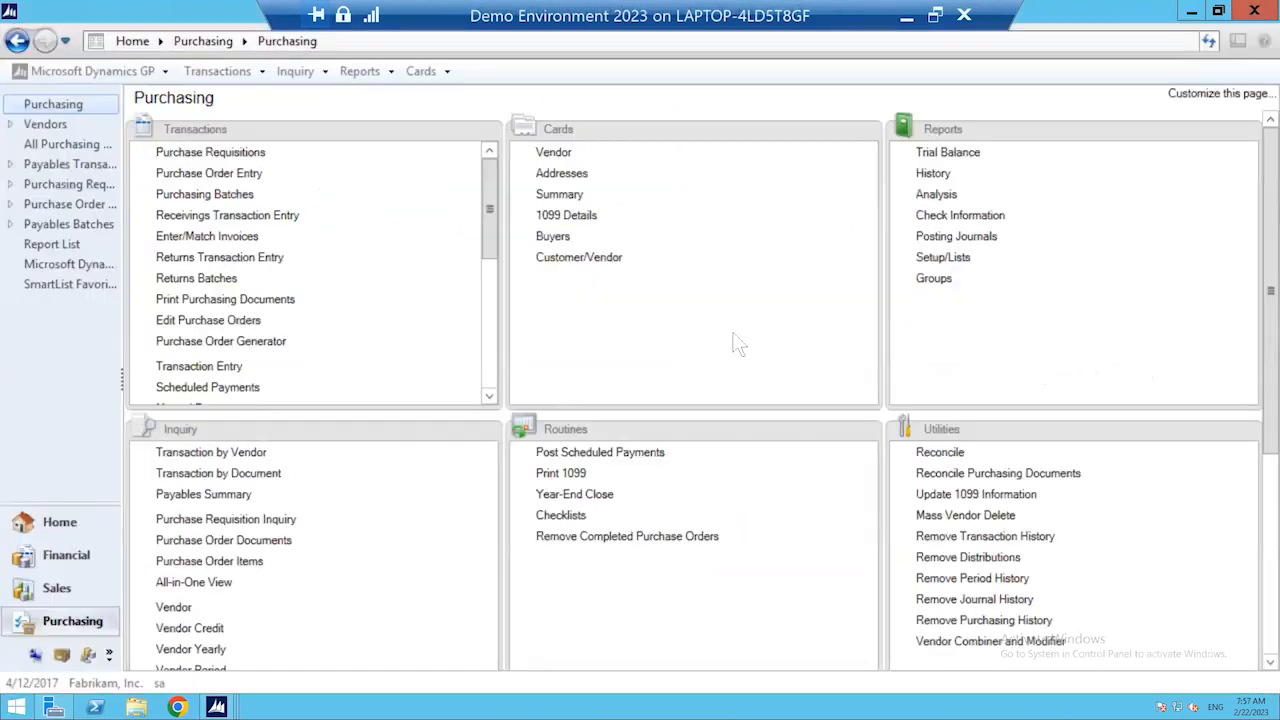
Step: Start a purchasing invoice through Enter/Match Invoices and select the vendor A Travel Company
{"action": "left_click", "coordinate": [211, 236]}
{"action": "left_click", "coordinate": [206, 240]}
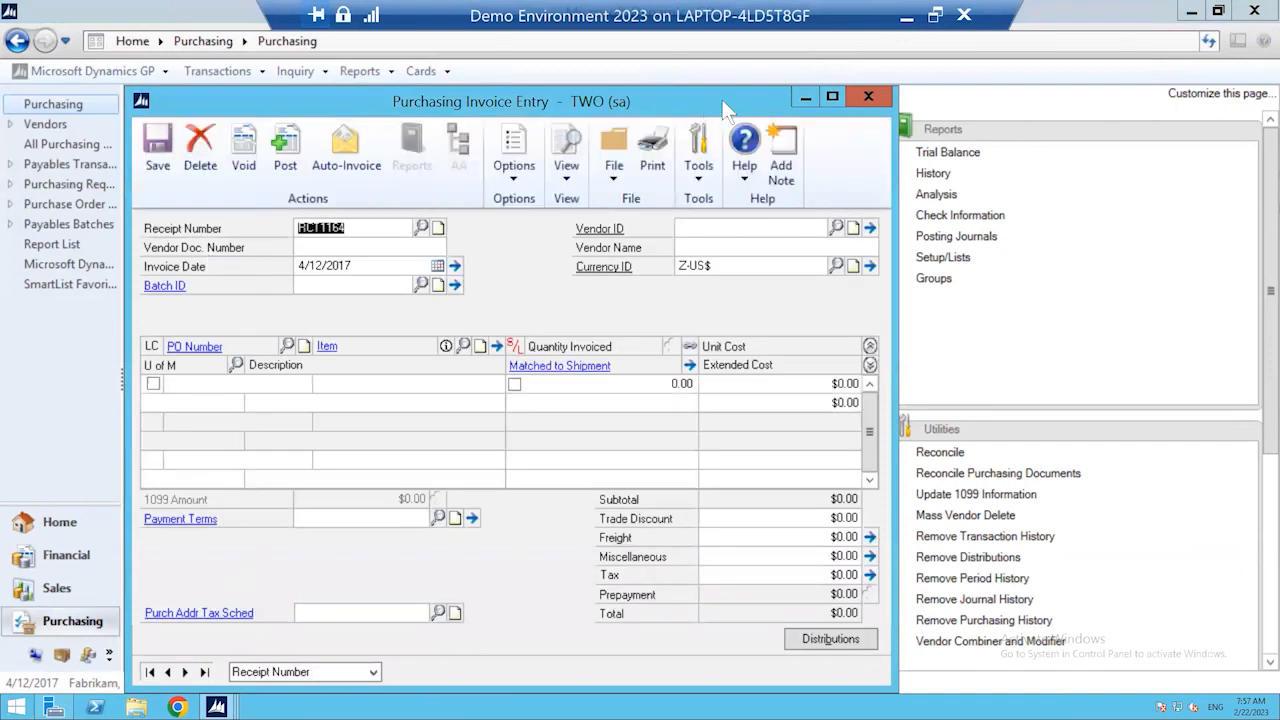
{"action": "left_click_drag", "start_coordinate": [722, 99], "coordinate": [826, 65]}
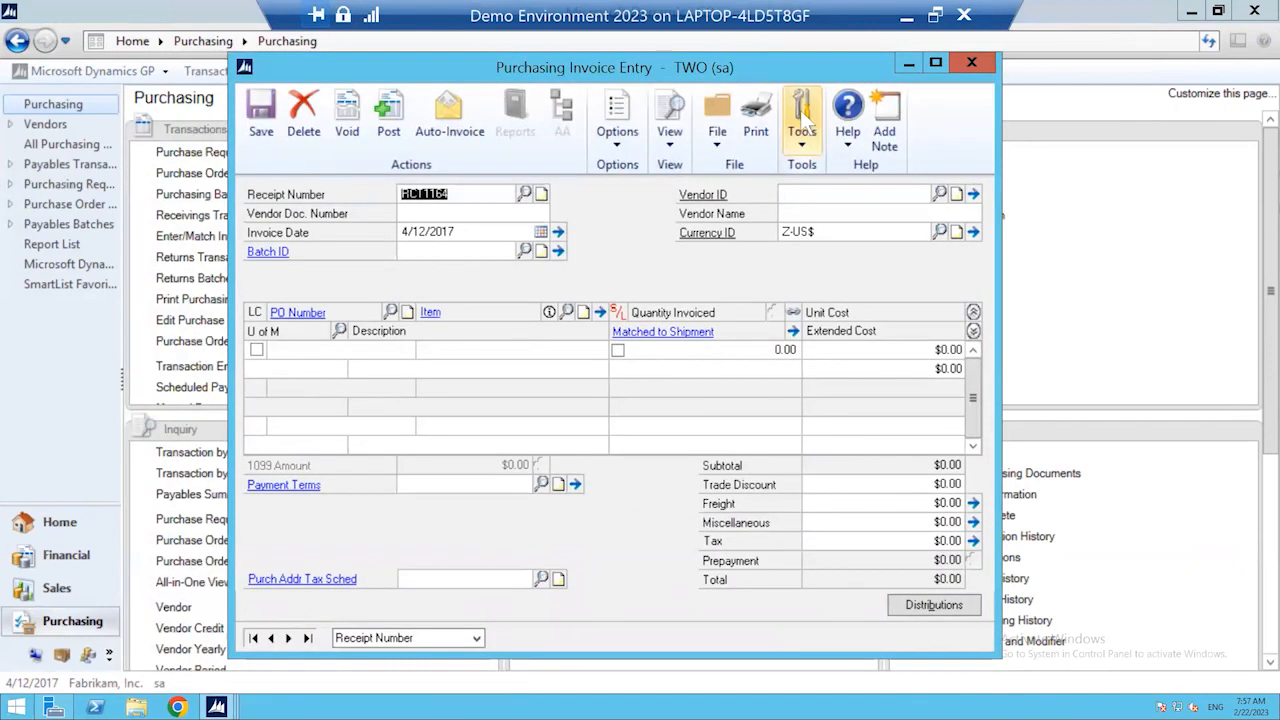
{"action": "left_click", "coordinate": [940, 194]}
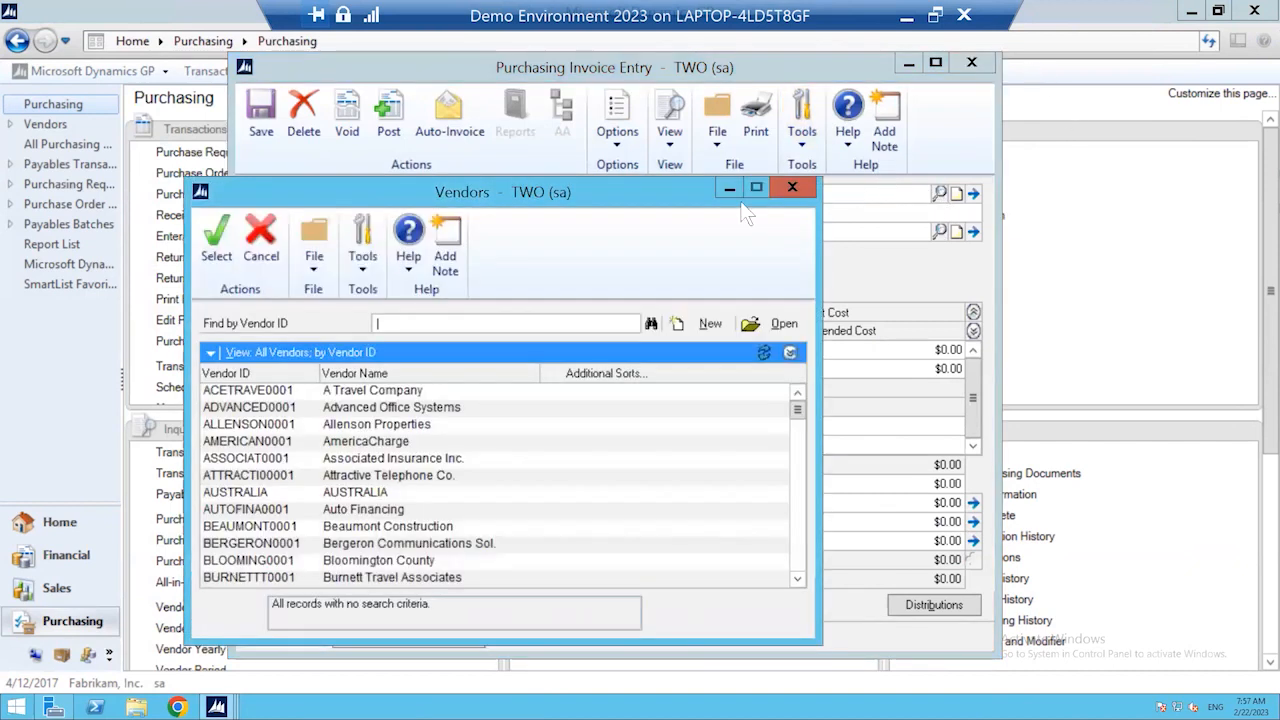
{"action": "left_click", "coordinate": [300, 390]}
{"action": "left_click", "coordinate": [214, 244]}
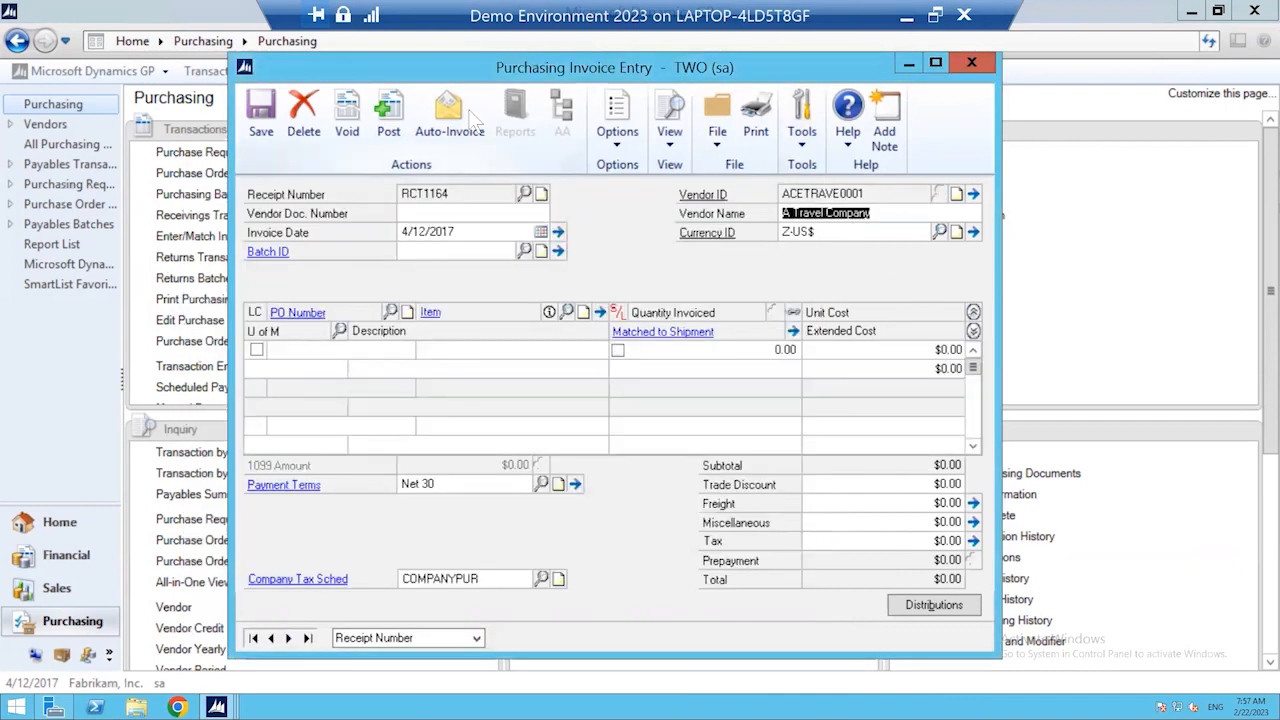
Step: Auto-invoice the received Multi-Core Processor purchase order line of 2 cases
{"action": "left_click", "coordinate": [459, 121]}
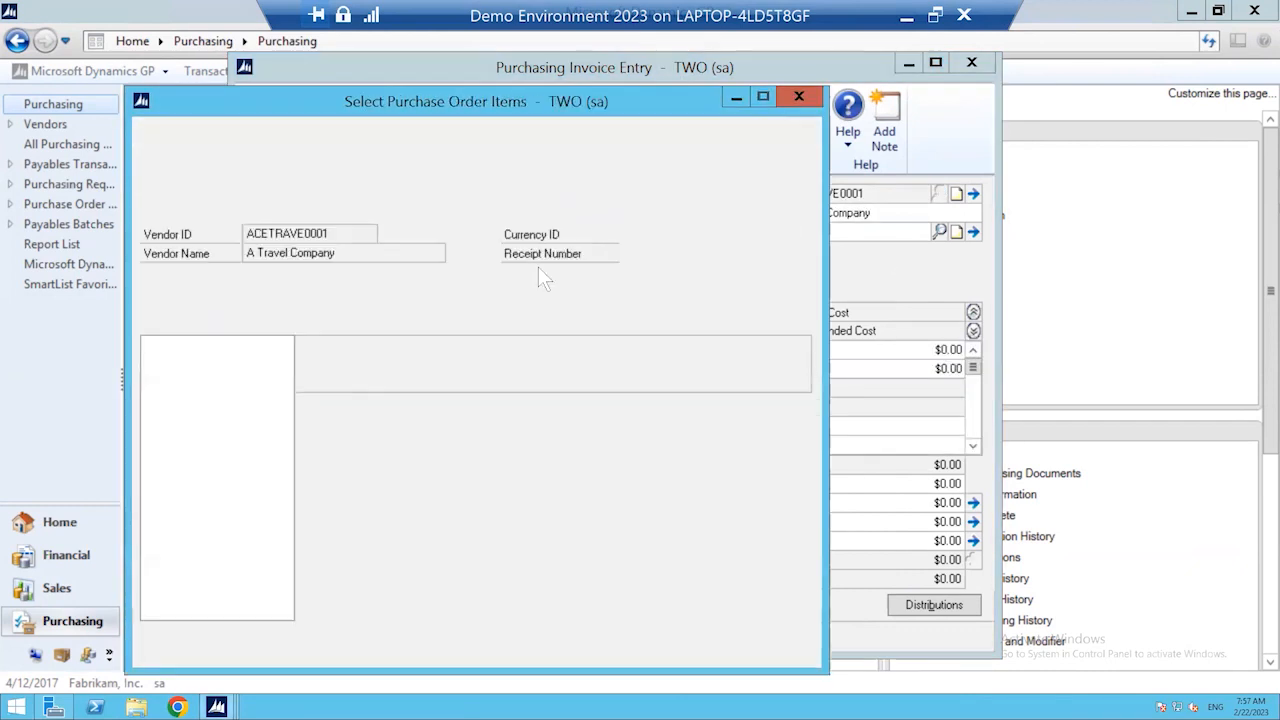
{"action": "left_click_drag", "start_coordinate": [678, 103], "coordinate": [791, 72]}
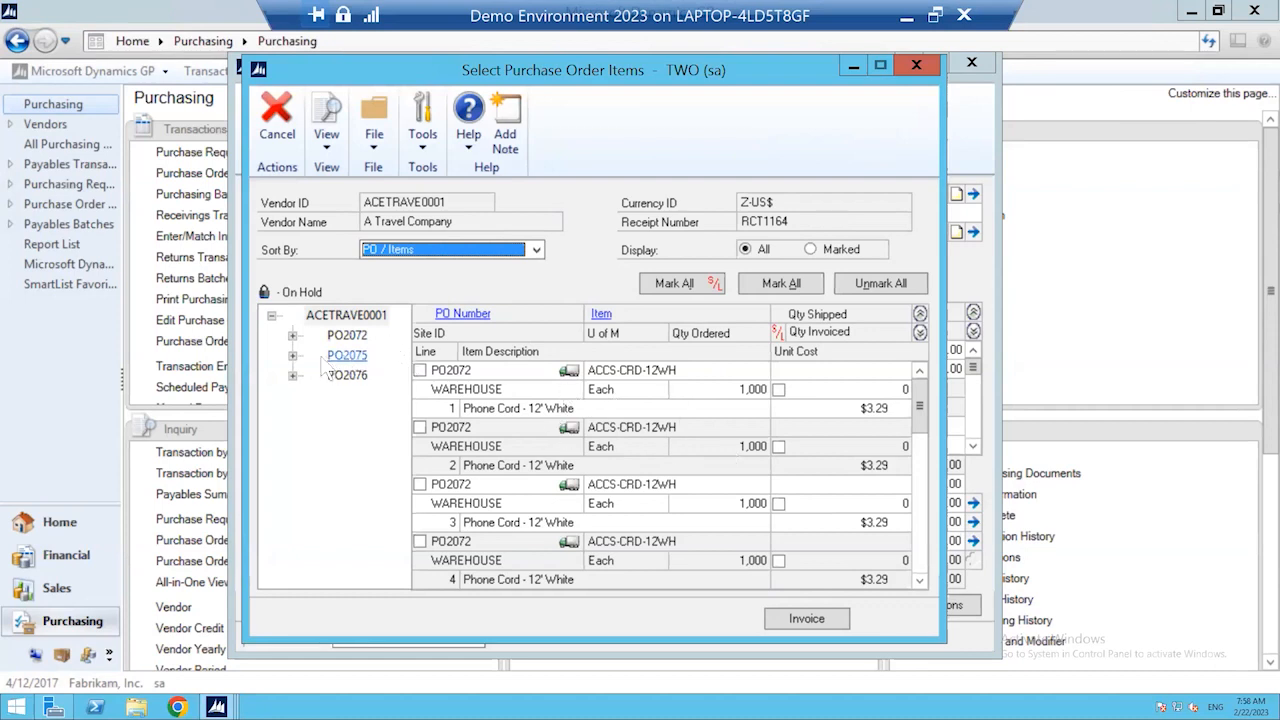
{"action": "left_click_drag", "start_coordinate": [919, 414], "coordinate": [912, 563]}
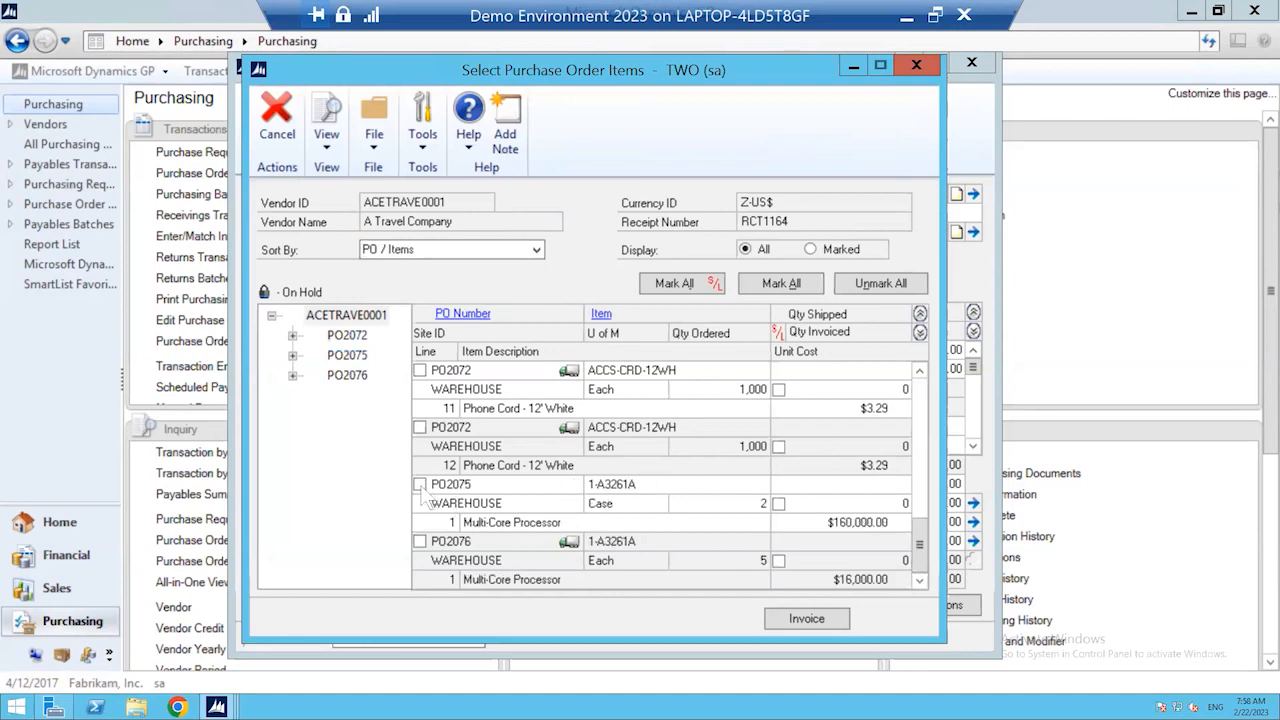
{"action": "left_click", "coordinate": [420, 484]}
{"action": "left_click", "coordinate": [822, 620]}
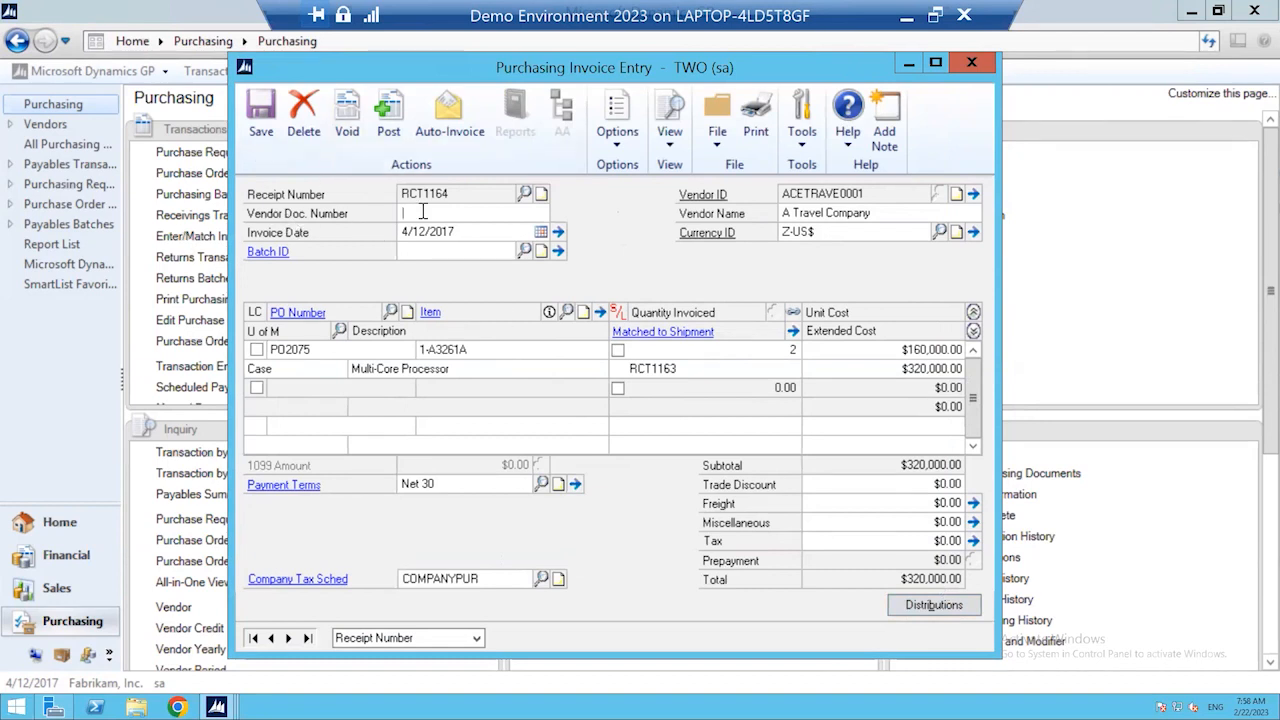
Step: Set the vendor document number to 555 and review the invoice's account distributions
{"action": "type", "text": "555"}
{"action": "key", "text": "Tab"}
{"action": "left_click", "coordinate": [930, 605]}
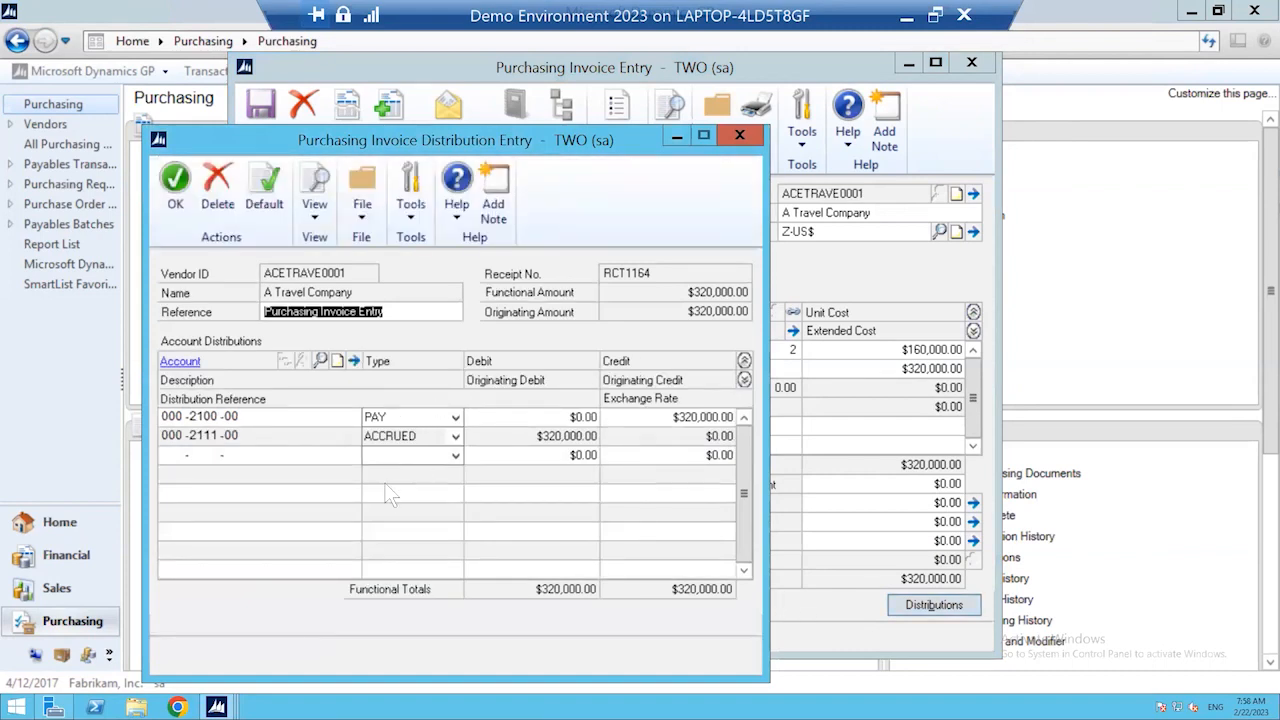
{"action": "left_click", "coordinate": [172, 182]}
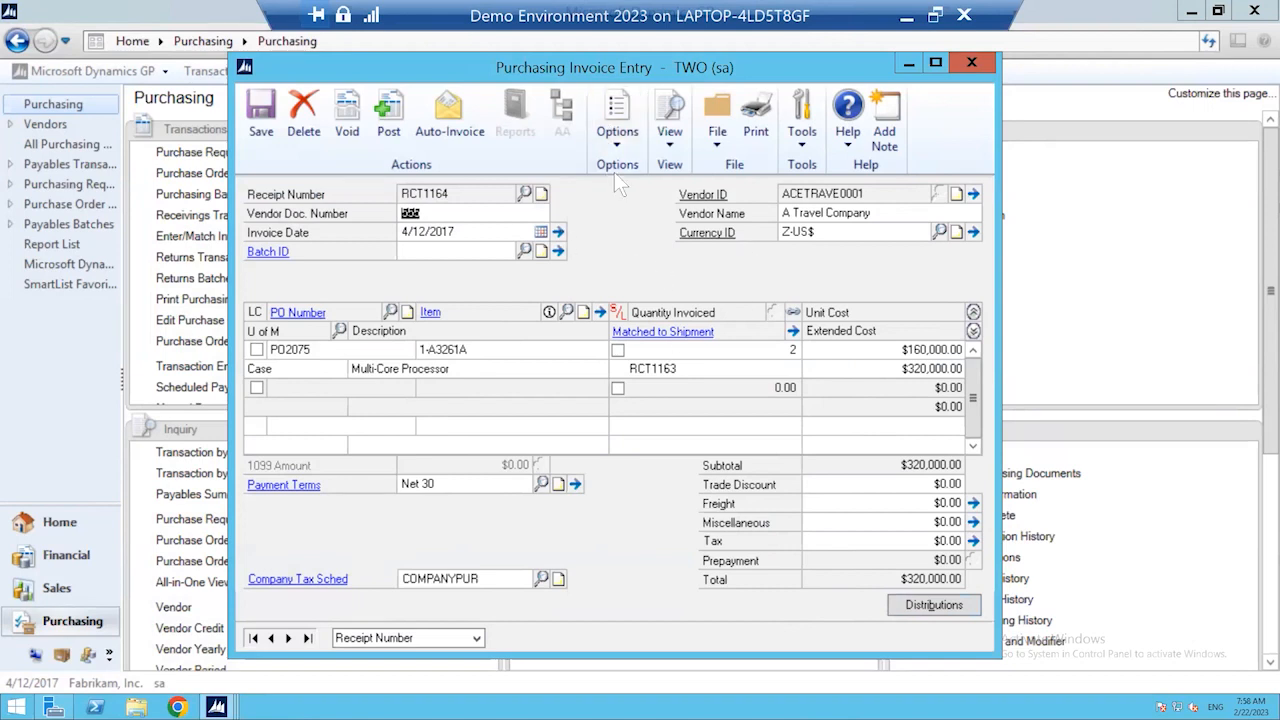
{"action": "left_click_drag", "start_coordinate": [498, 72], "coordinate": [572, 80]}
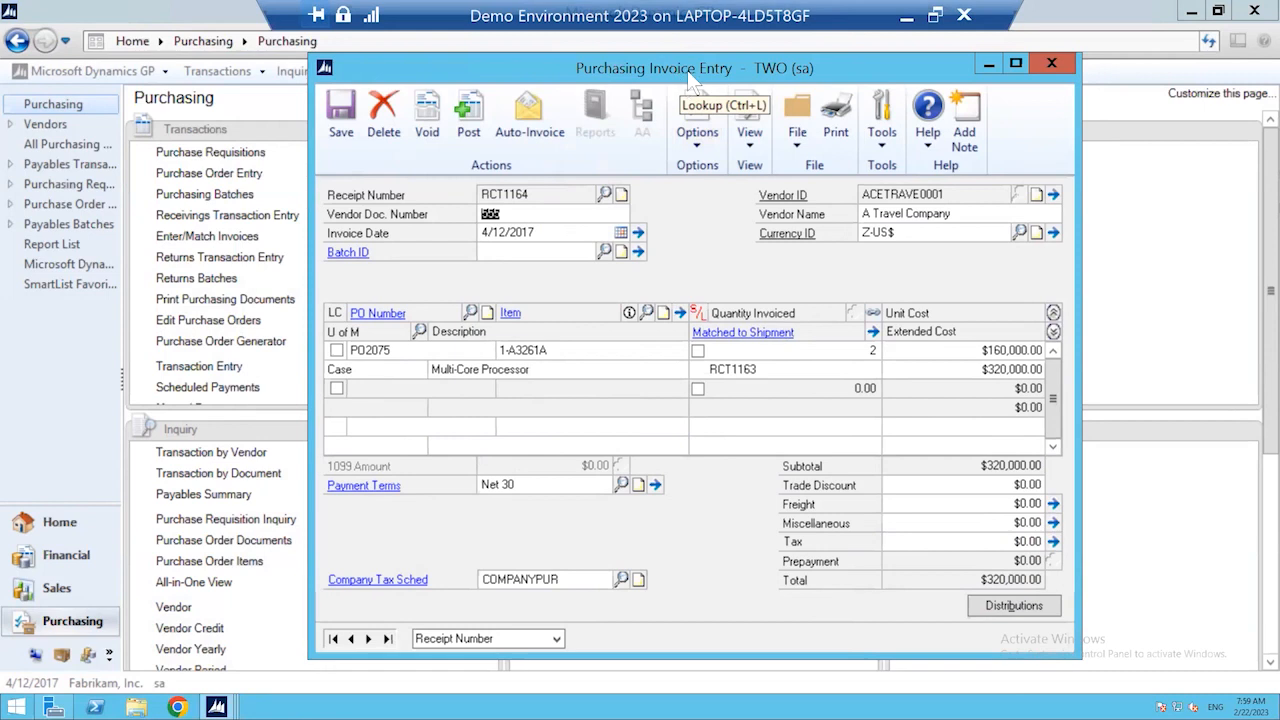
Step: Try to view the shipment matching details for the Multi-Core Processor invoice line
{"action": "left_click_drag", "start_coordinate": [687, 70], "coordinate": [697, 66]}
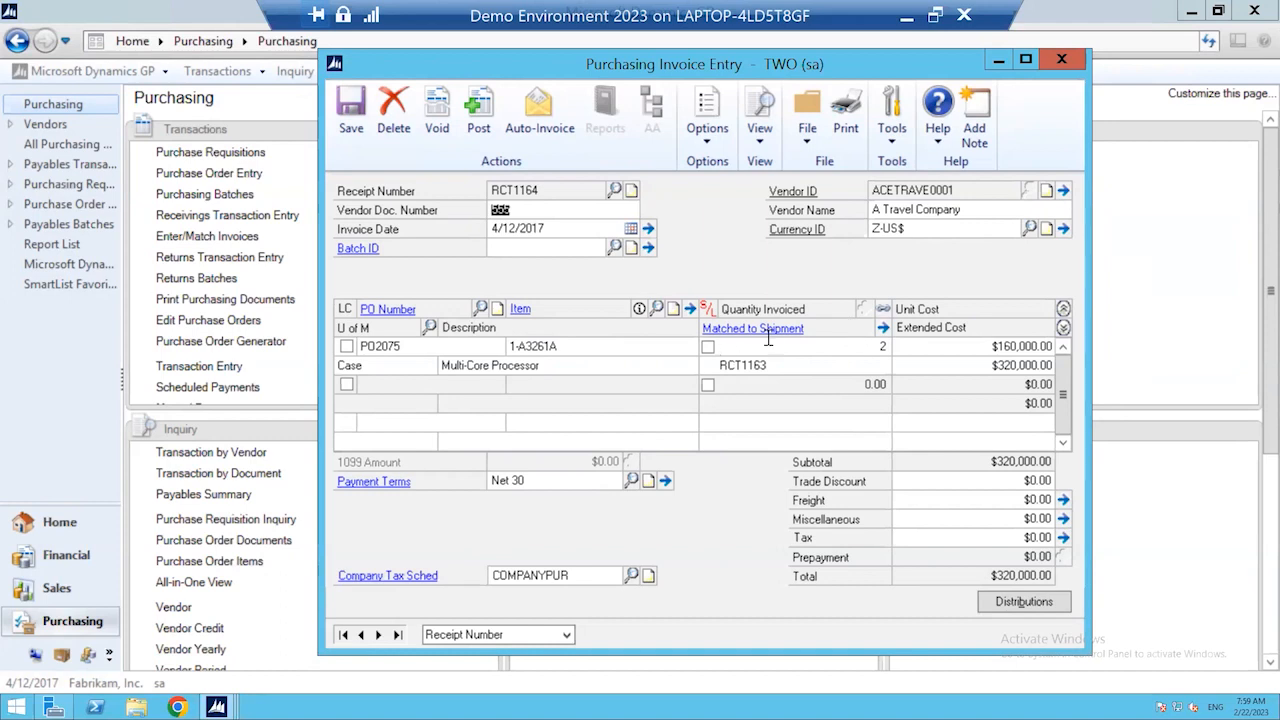
{"action": "left_click", "coordinate": [883, 327]}
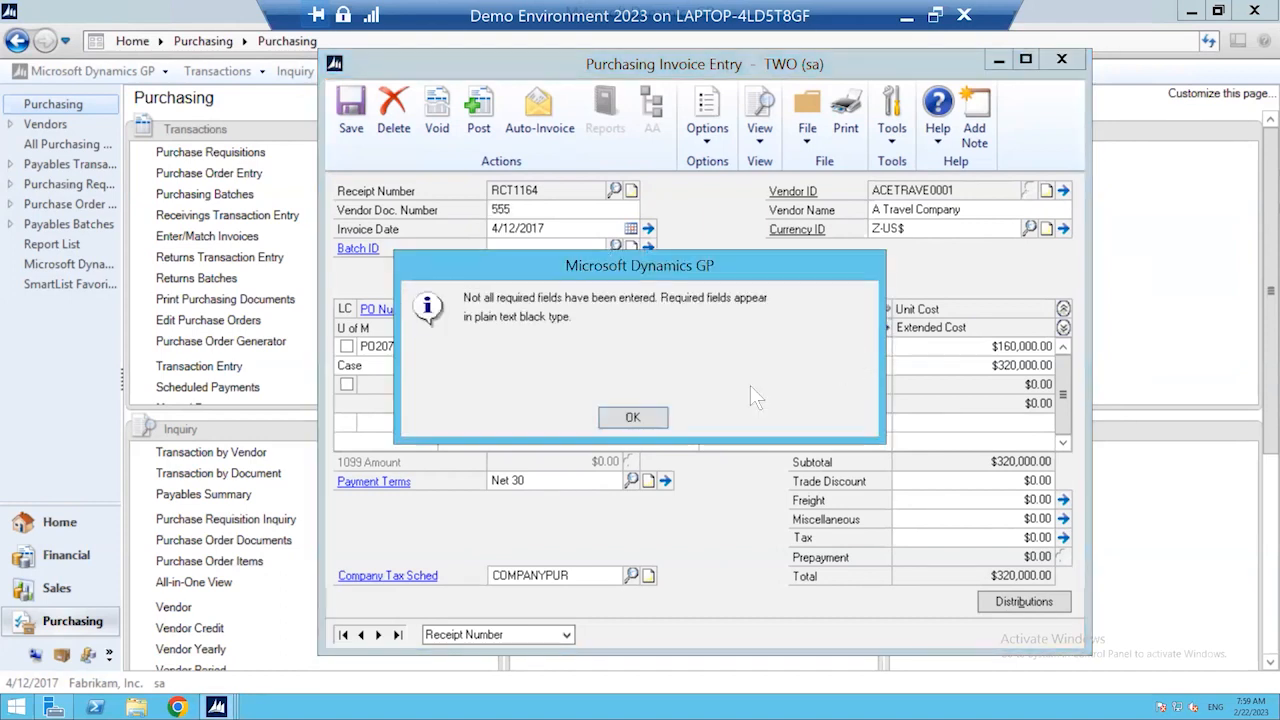
{"action": "left_click", "coordinate": [634, 417]}
{"action": "left_click", "coordinate": [883, 327]}
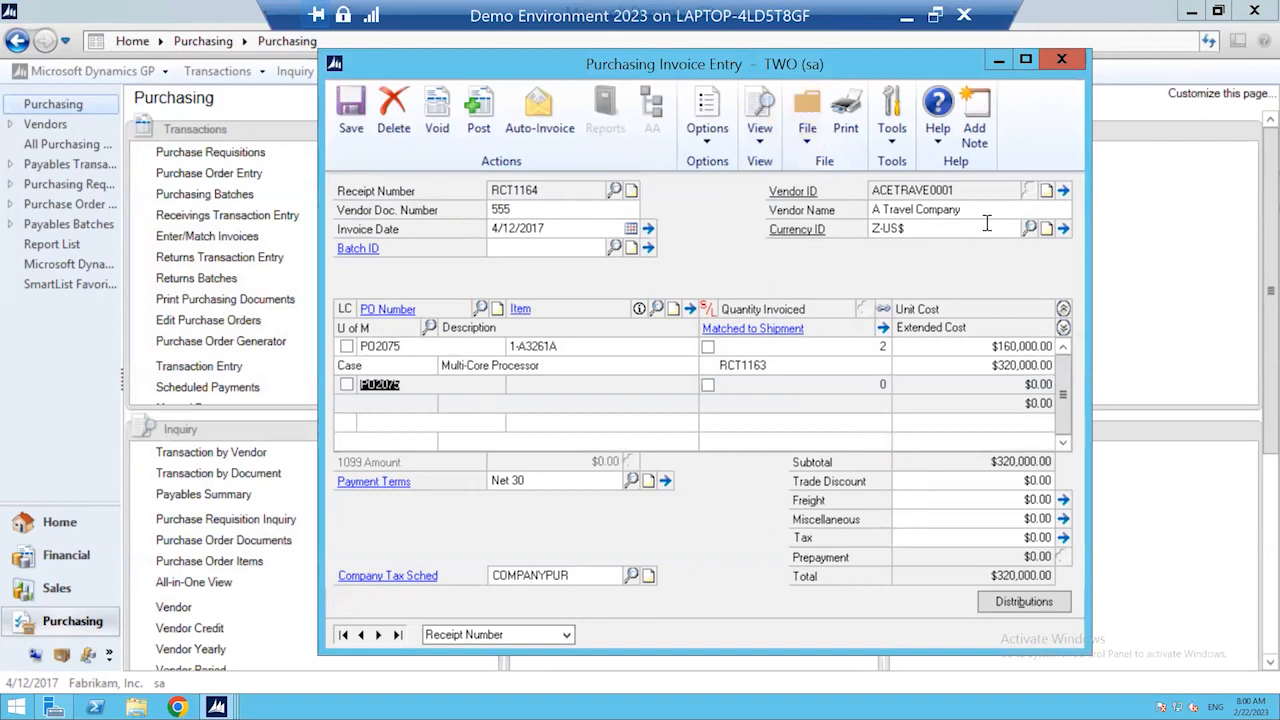
Step: Post the Multi-Core Processor invoice, skip its posting reports and close the invoice entry
{"action": "left_click_drag", "start_coordinate": [694, 65], "coordinate": [712, 49]}
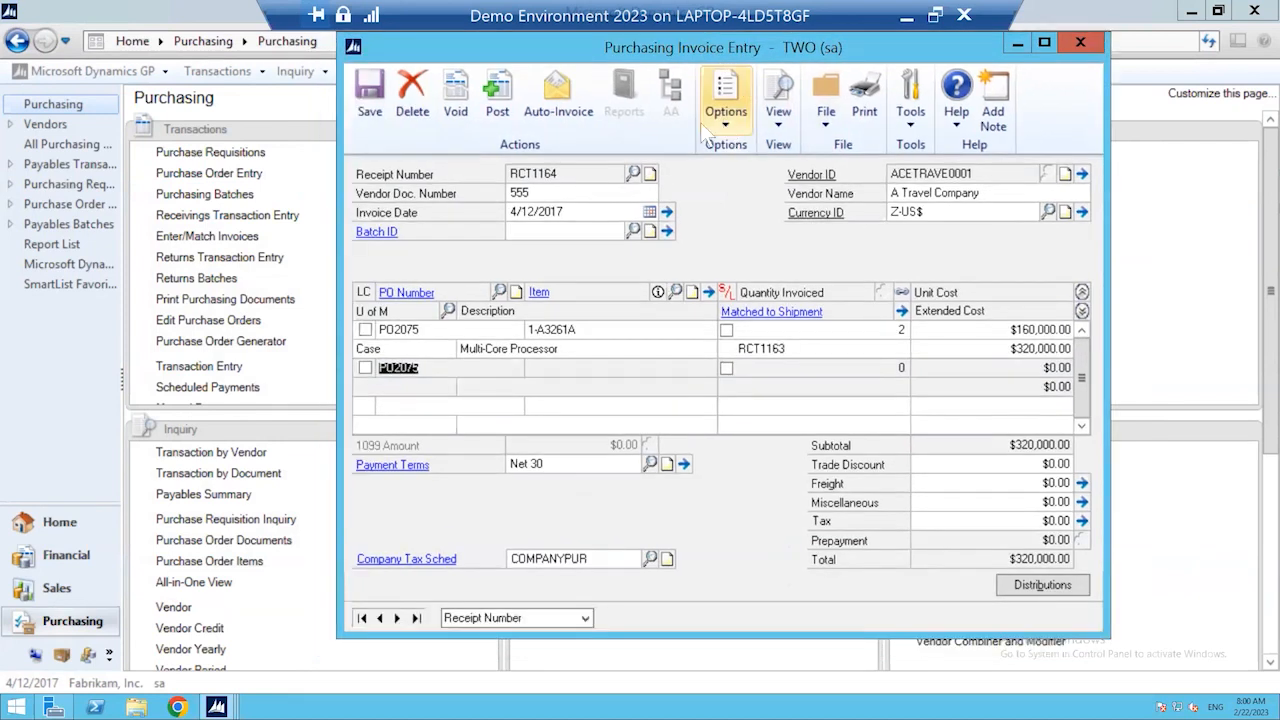
{"action": "left_click", "coordinate": [498, 104]}
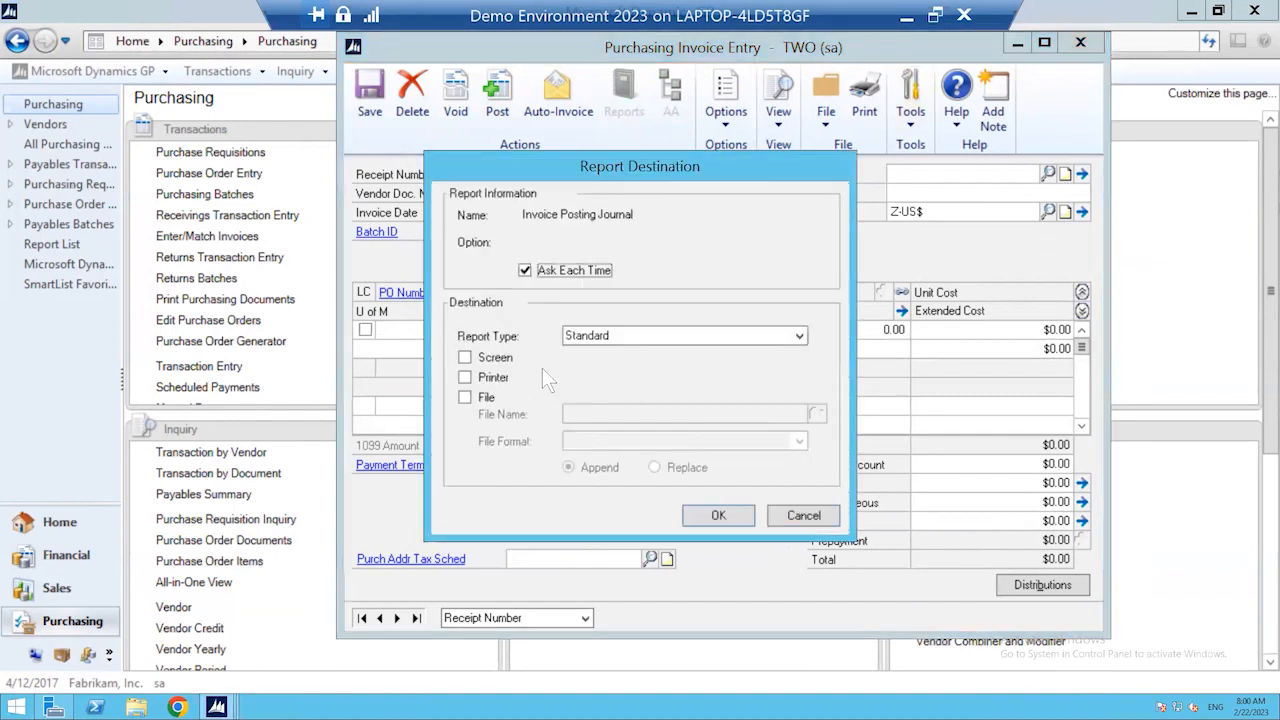
{"action": "left_click", "coordinate": [814, 520]}
{"action": "left_click", "coordinate": [814, 520]}
{"action": "left_click", "coordinate": [812, 518]}
{"action": "left_click", "coordinate": [812, 518]}
{"action": "left_click", "coordinate": [812, 518]}
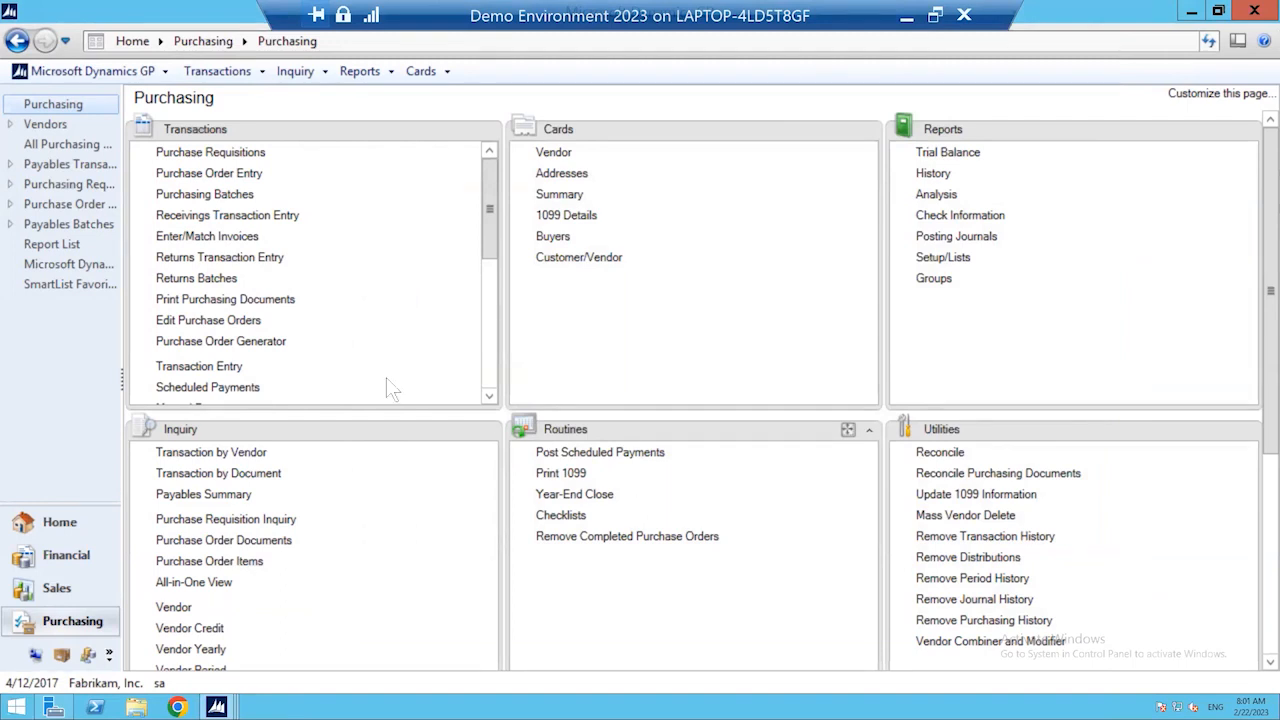
Step: Open a purchase order entry, view the available purchase order types and close it without saving
{"action": "left_click", "coordinate": [227, 175]}
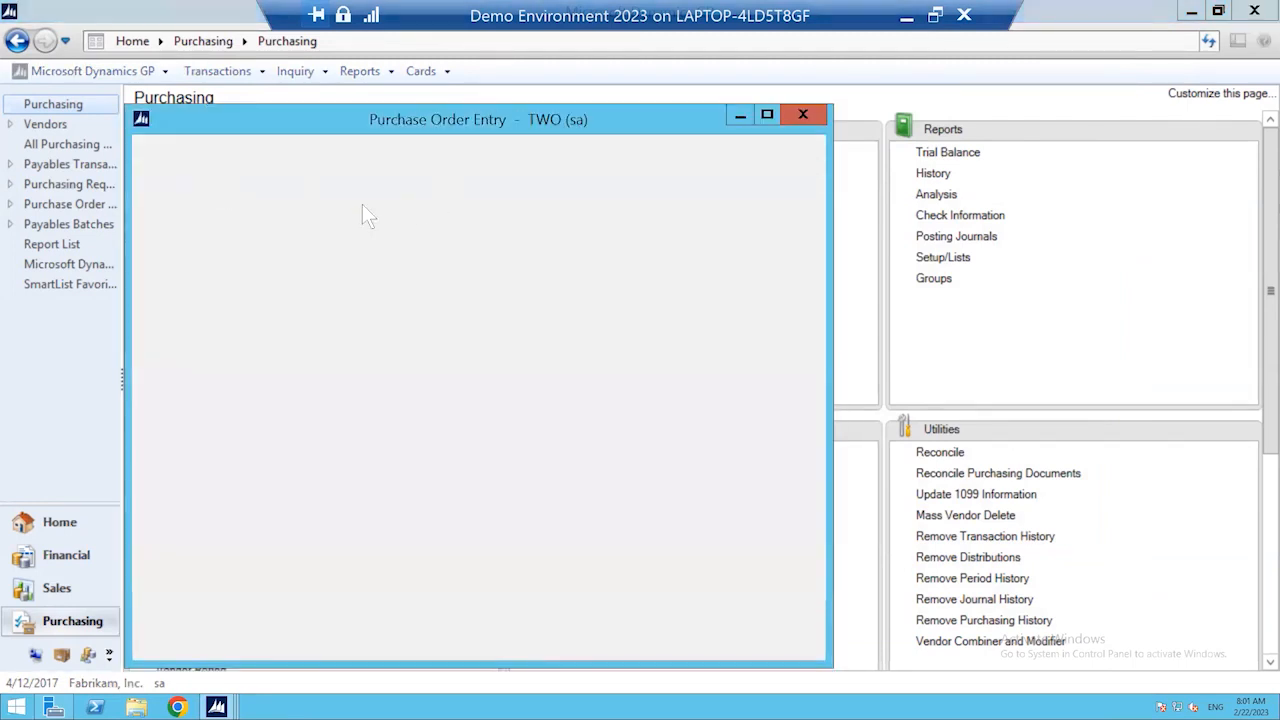
{"action": "left_click", "coordinate": [353, 258]}
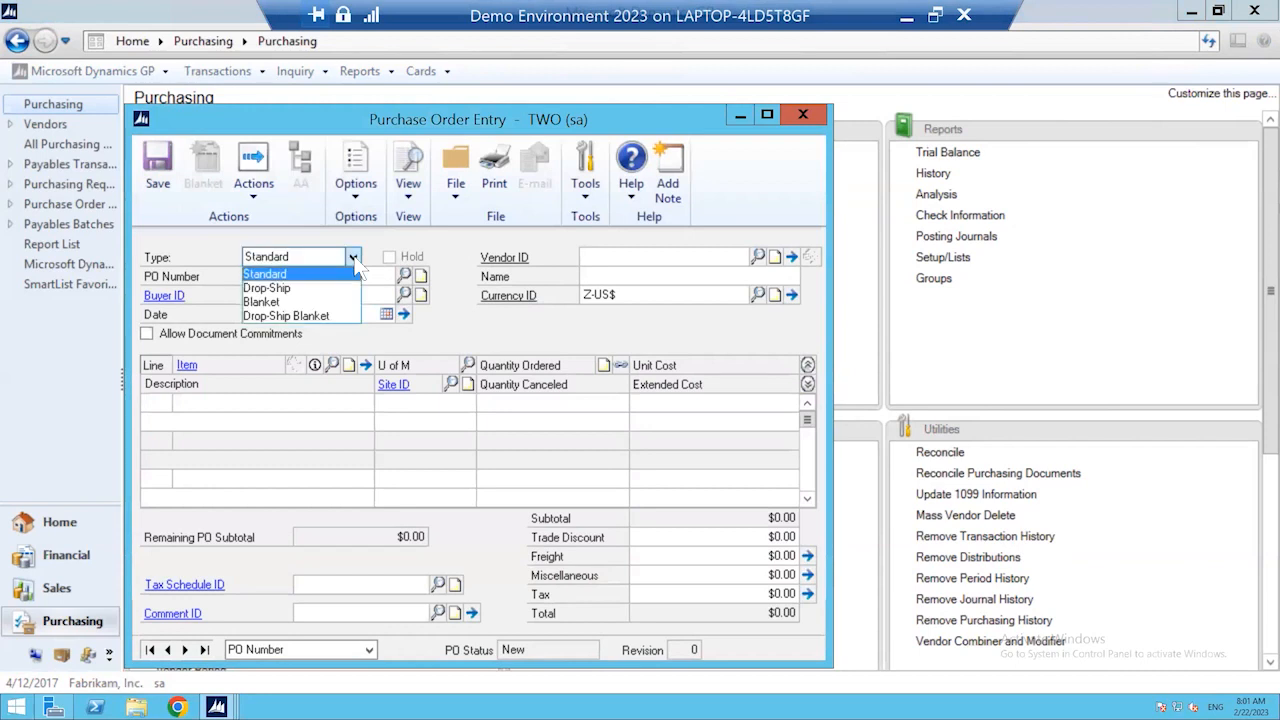
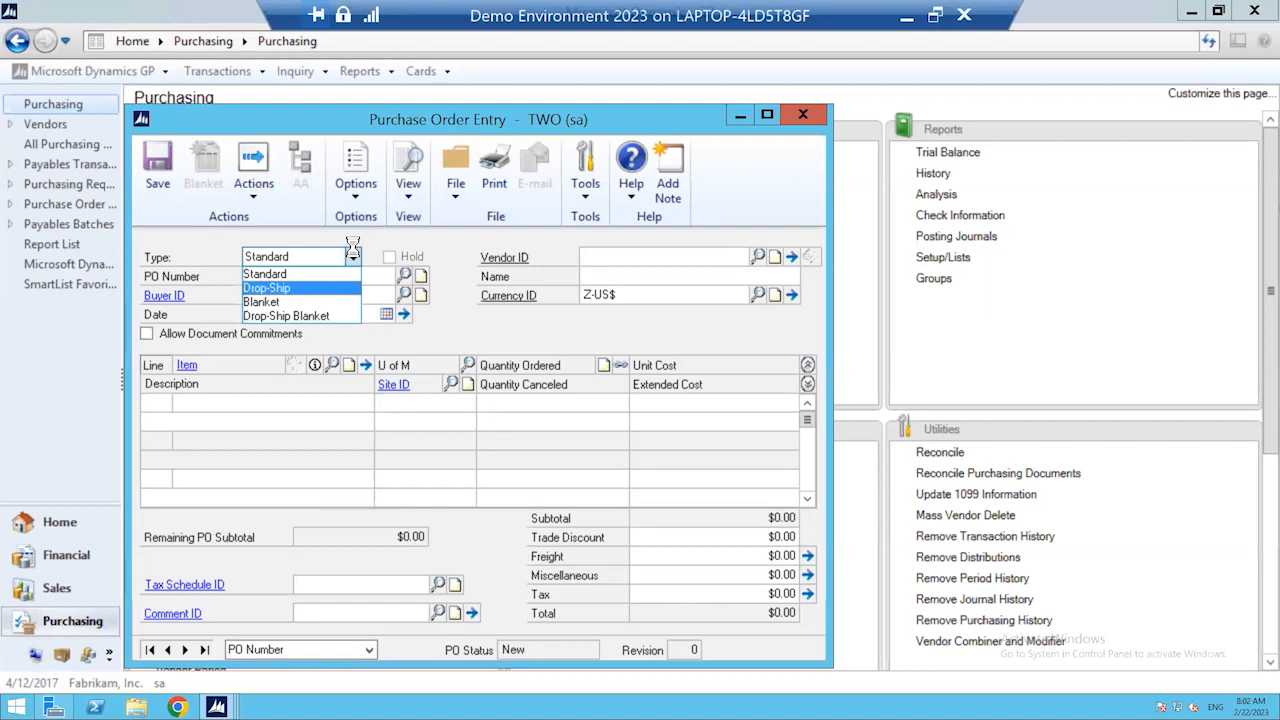
{"action": "left_click", "coordinate": [802, 115]}
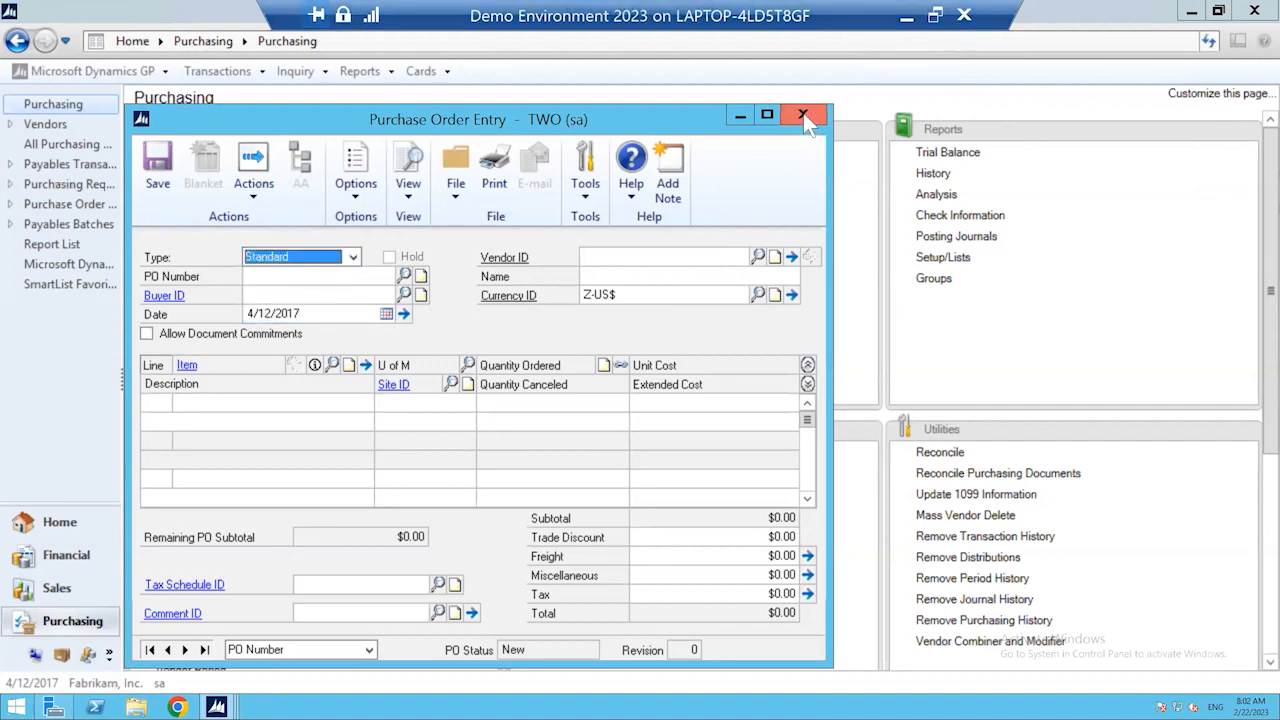
{"action": "left_click", "coordinate": [803, 113]}
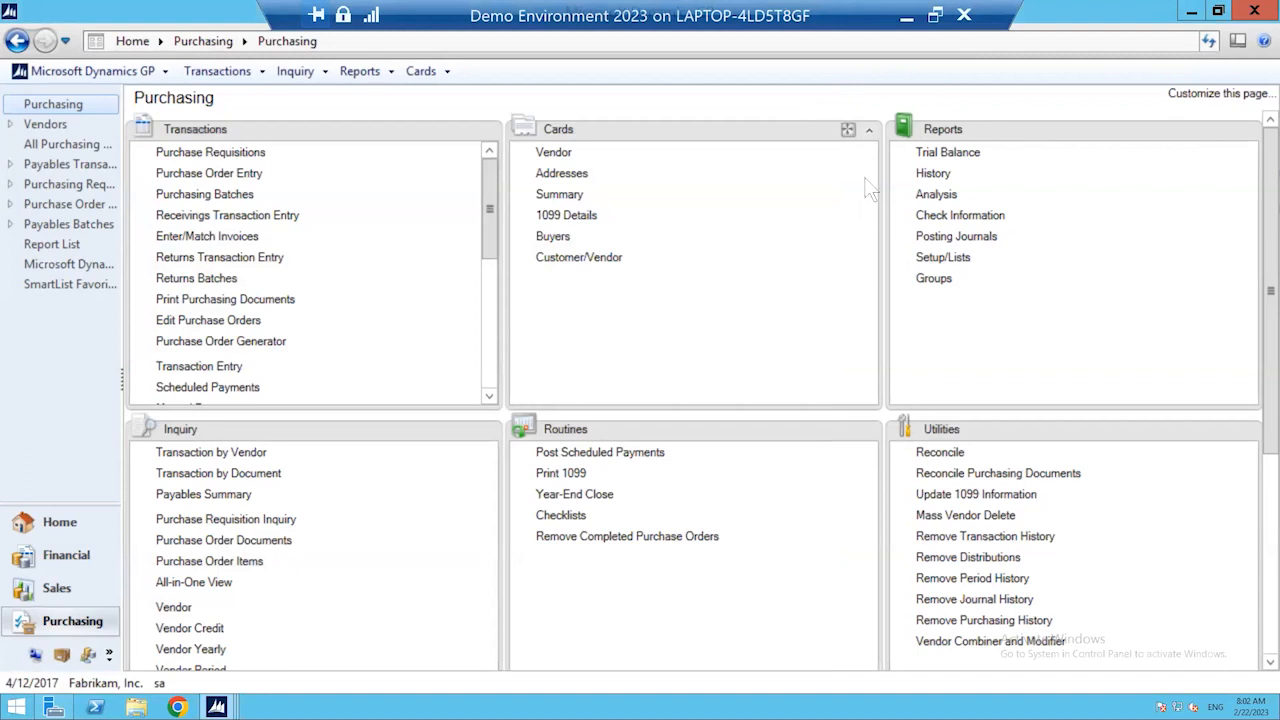
Step: Open the purchase order entry for a new document
{"action": "left_click", "coordinate": [256, 181]}
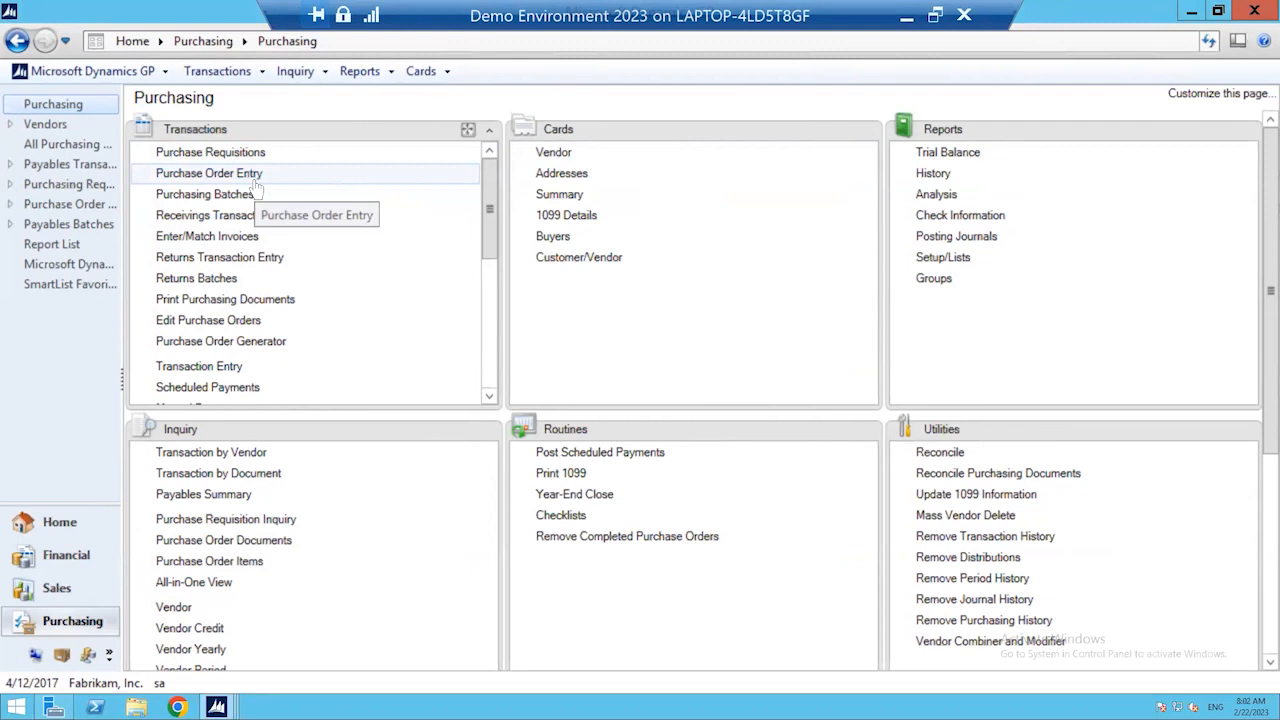